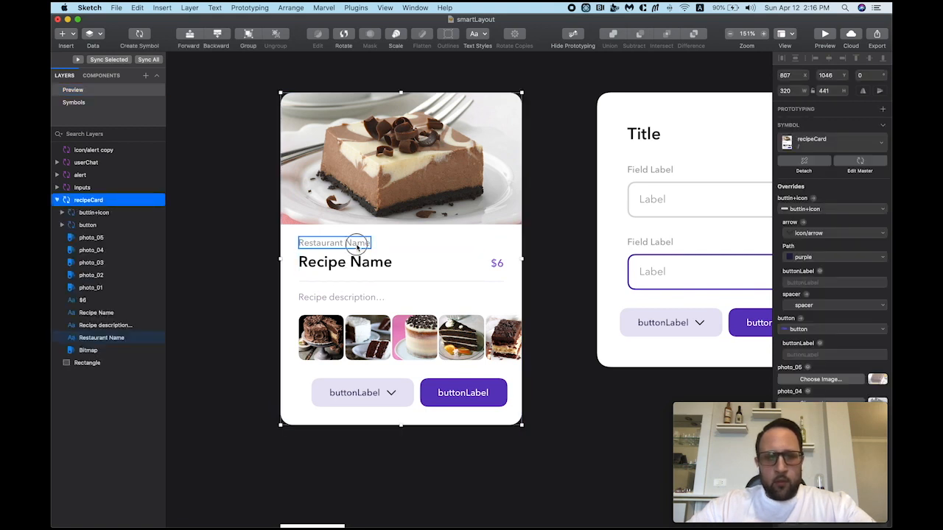
Step: Replace the restaurant name on the recipe card with "La Cigale"
double_click(358, 245)
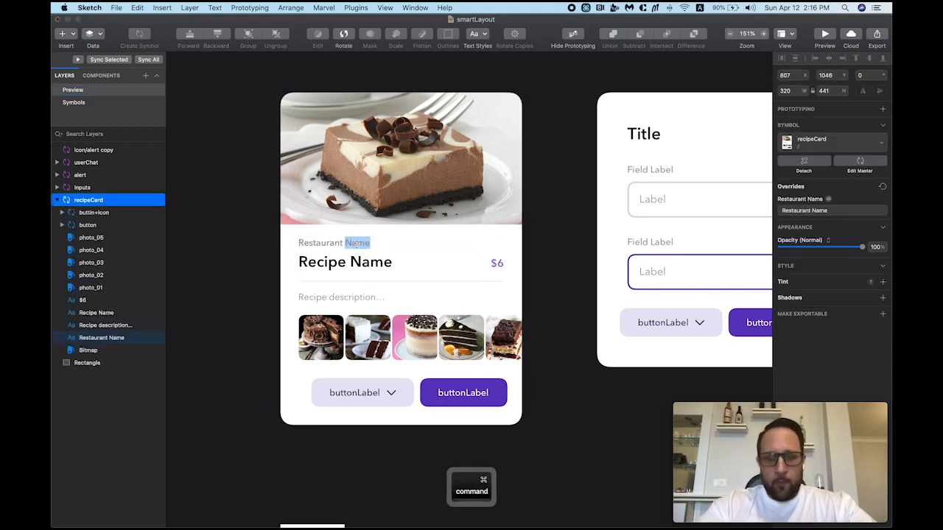
key("super+a")
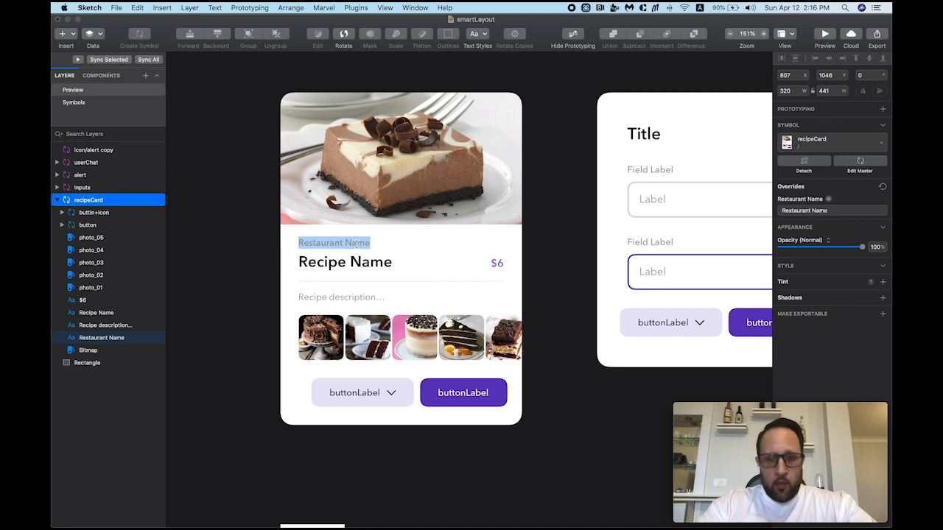
type("La Ci")
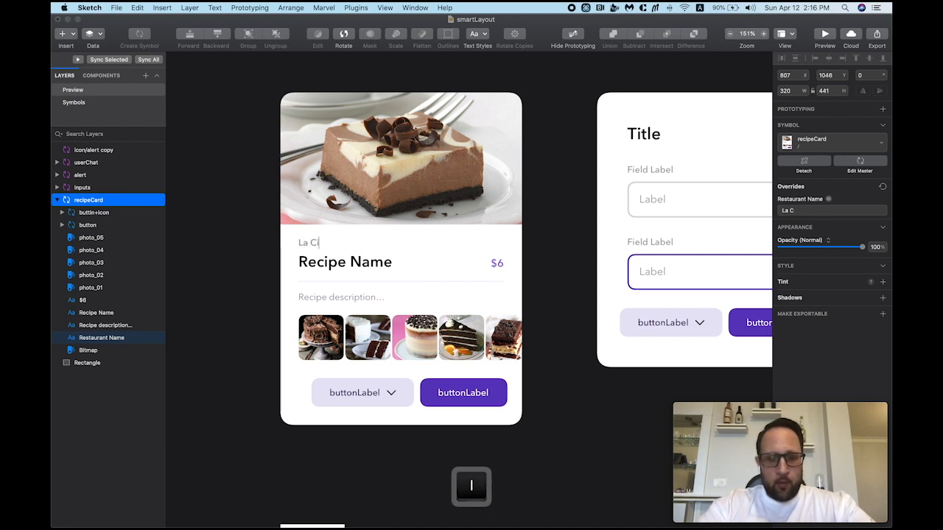
type("gale")
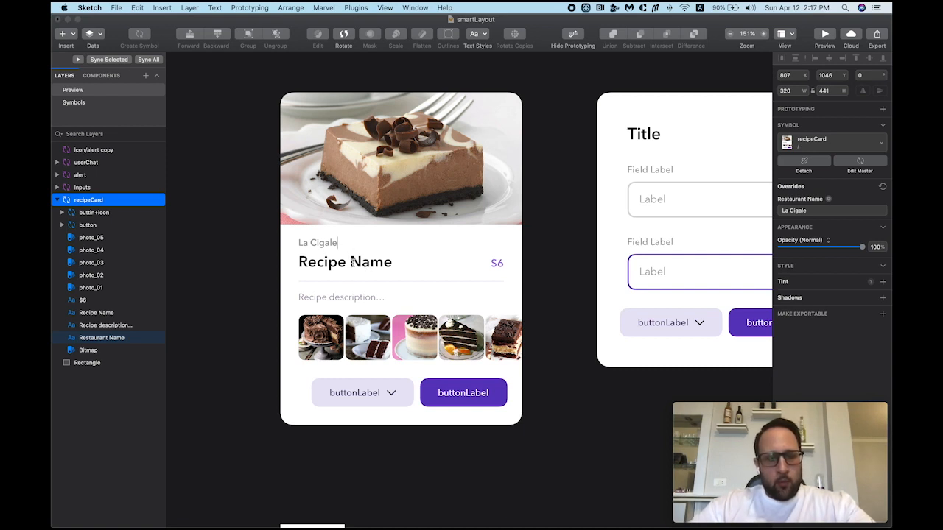
left_click(243, 250)
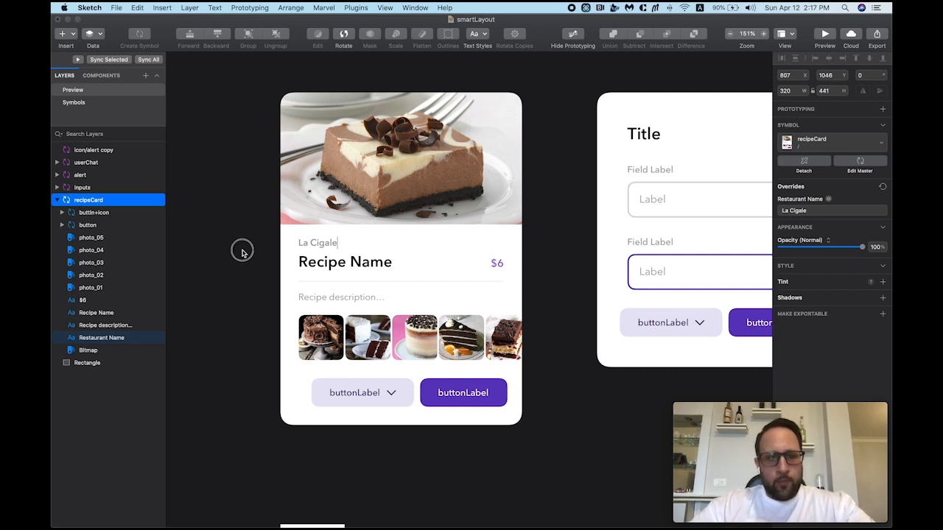
Step: Change the recipe name on the card to "Cripsy Cheesecake from La Cigale"
left_click(361, 264, "super")
double_click(362, 266, "super")
key("super+a")
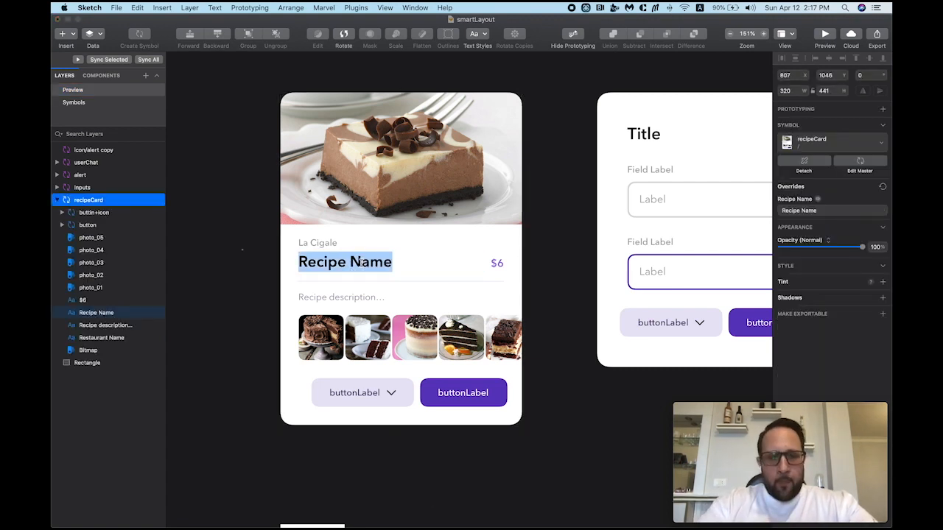
type("C")
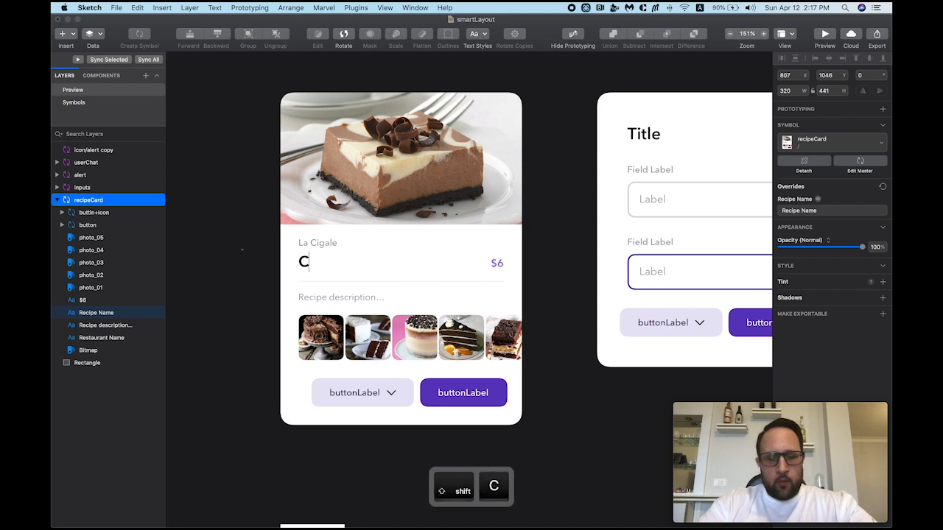
type("ripsy Ch")
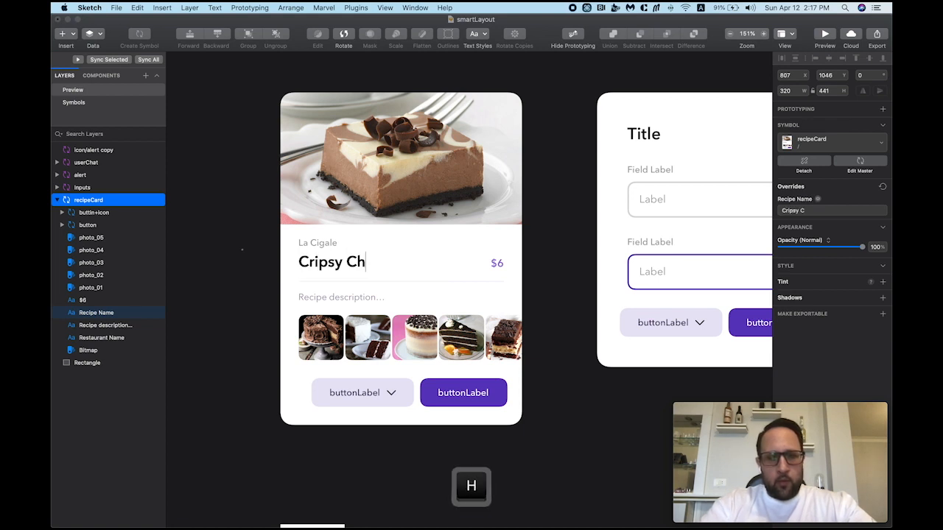
type("eesecake")
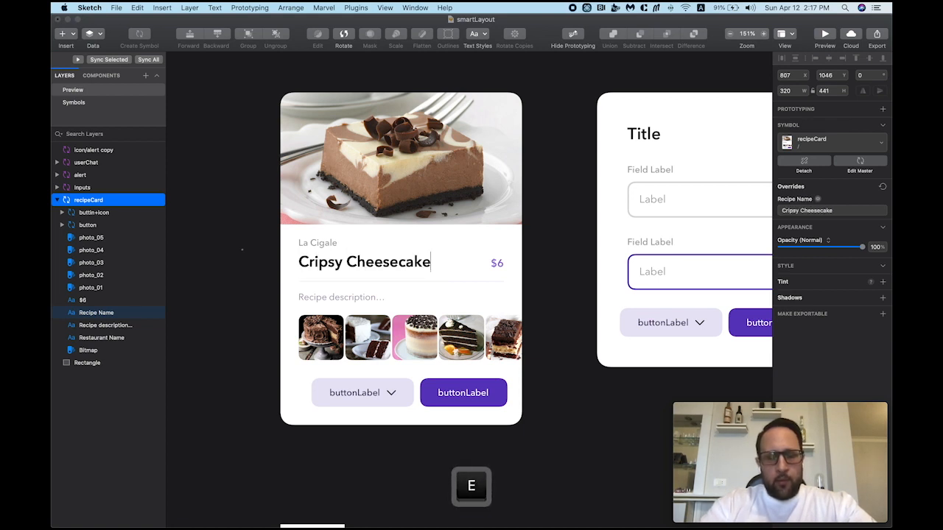
type(" from La ")
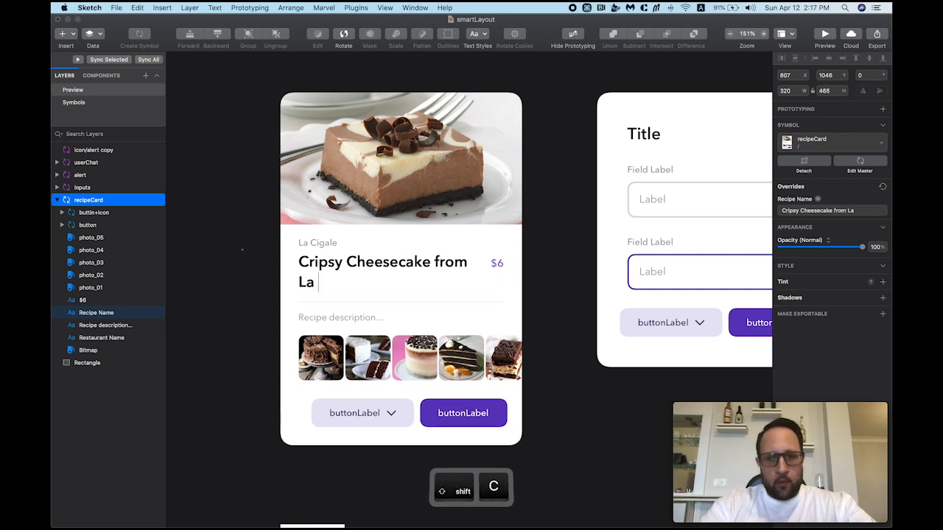
type("Cigale")
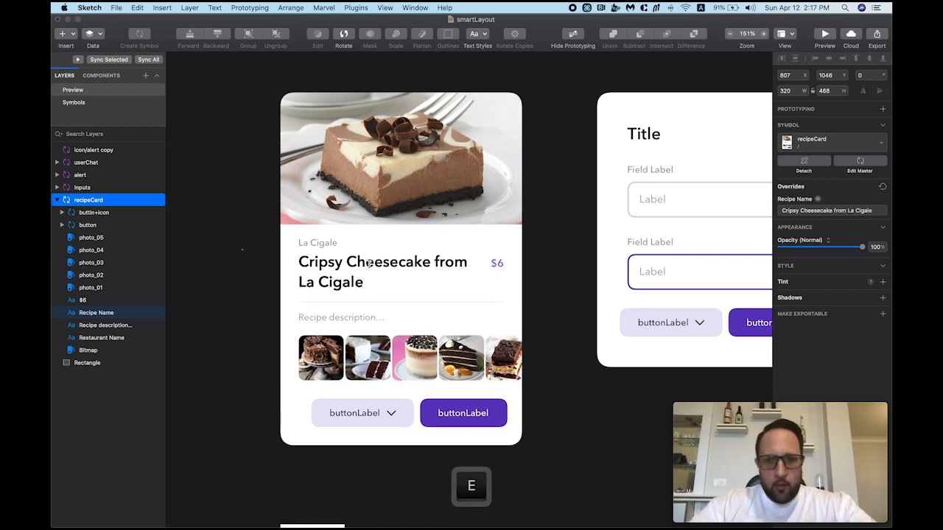
left_click(556, 224)
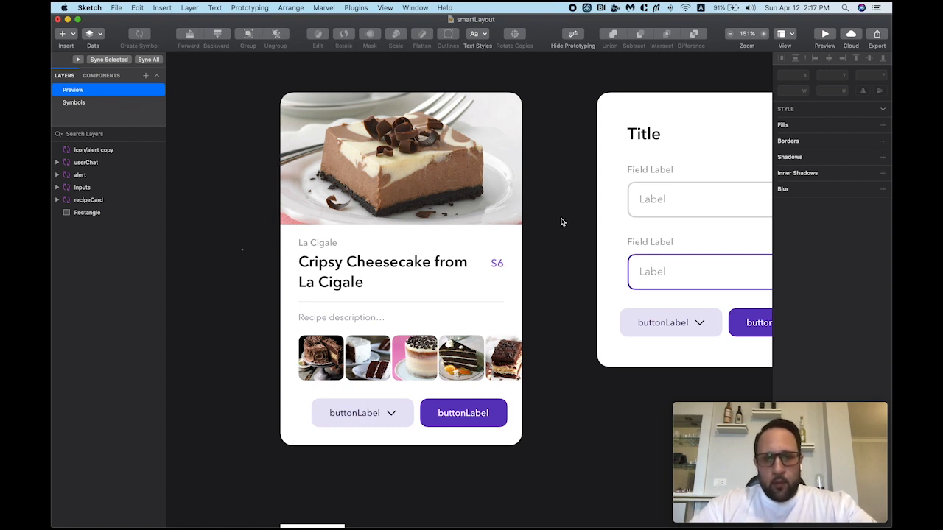
Step: Set the price on the recipe card to $23
scroll(549, 202, "down", 2)
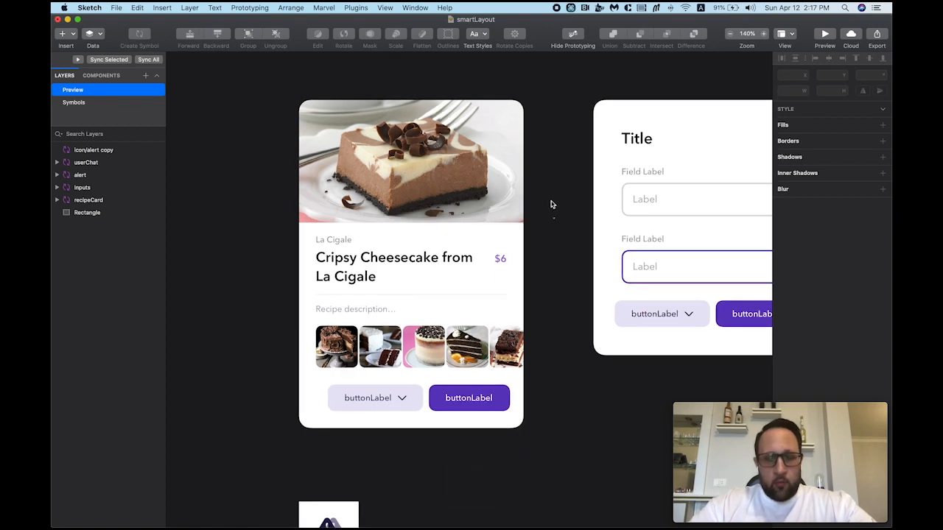
left_click(501, 262)
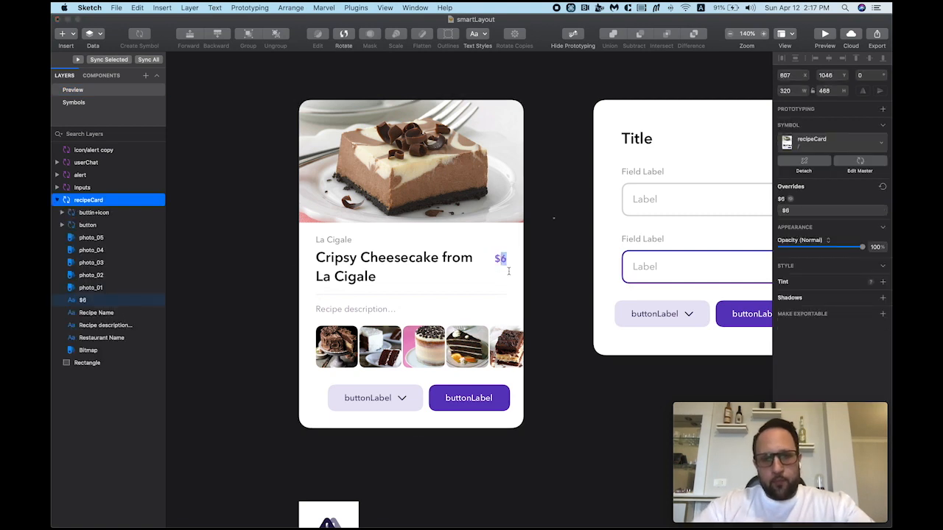
type("23")
left_click(555, 254)
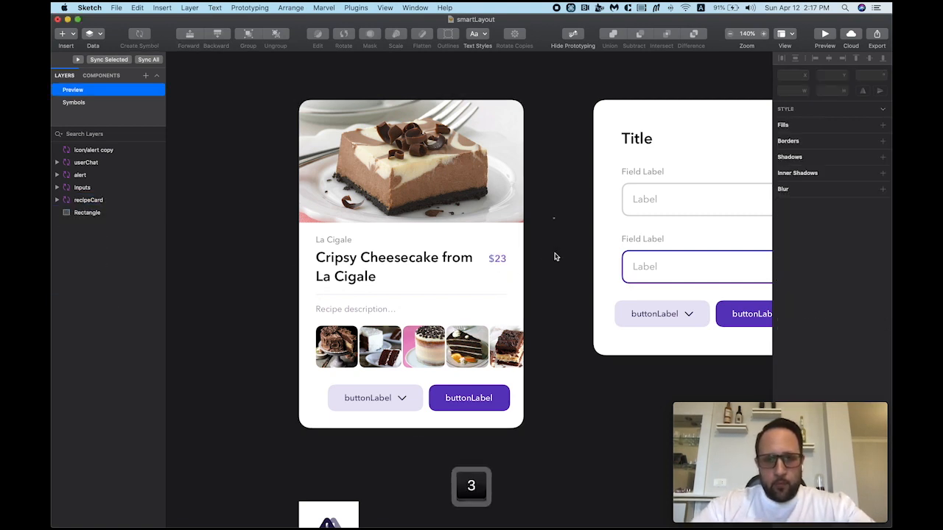
Step: Replace the recipe description with "This is a crispy cheesecake recipe from La Cigale restaurant - come and grab it."
key("space")
left_click_drag(560, 276, 554, 247)
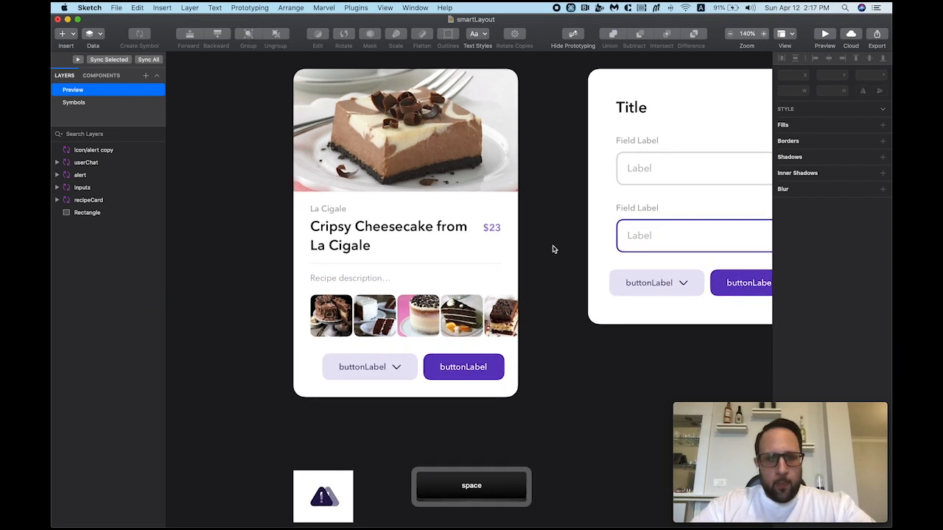
left_click(337, 278)
double_click(336, 278)
key("super+a")
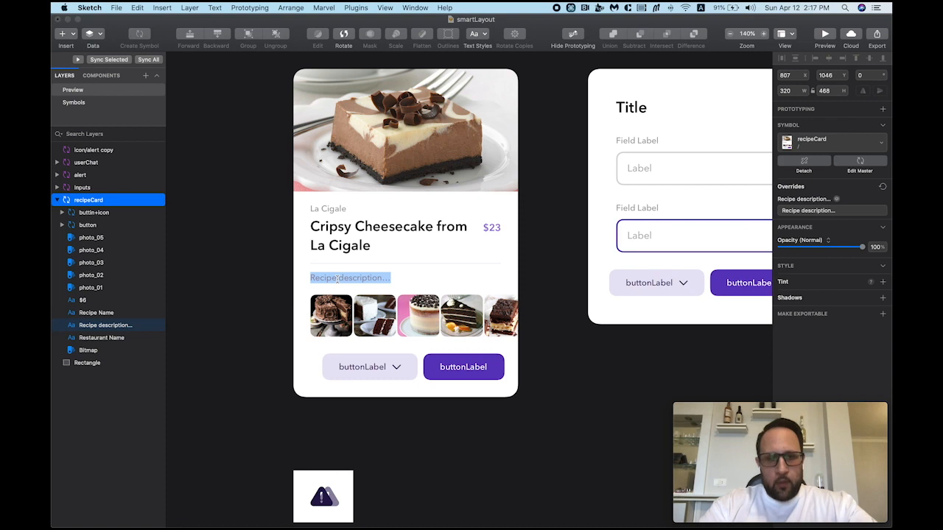
key("shift")
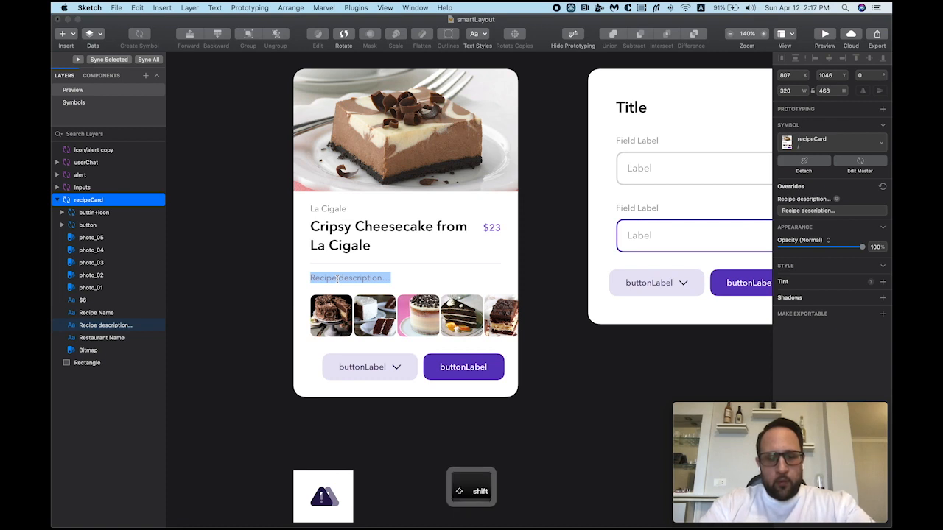
type("This is a crip")
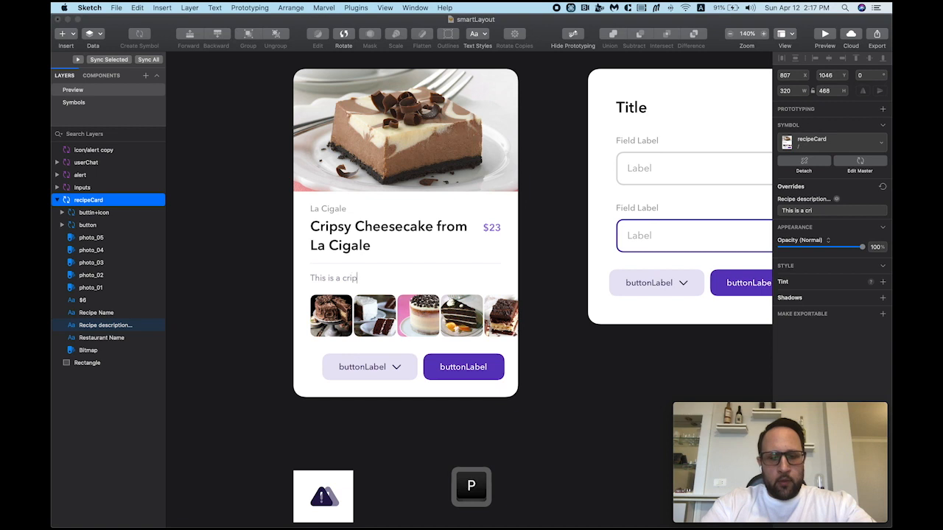
key("BackSpace")
type("spy")
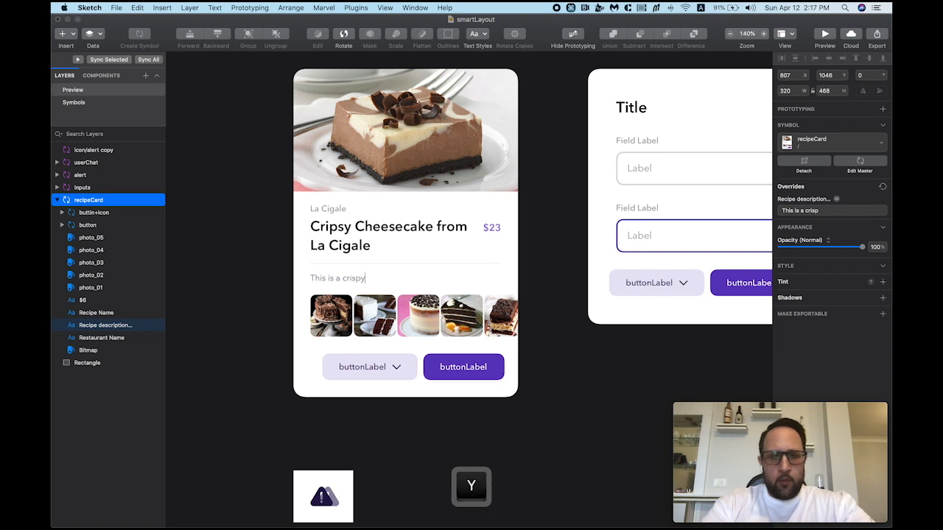
type(" cheese")
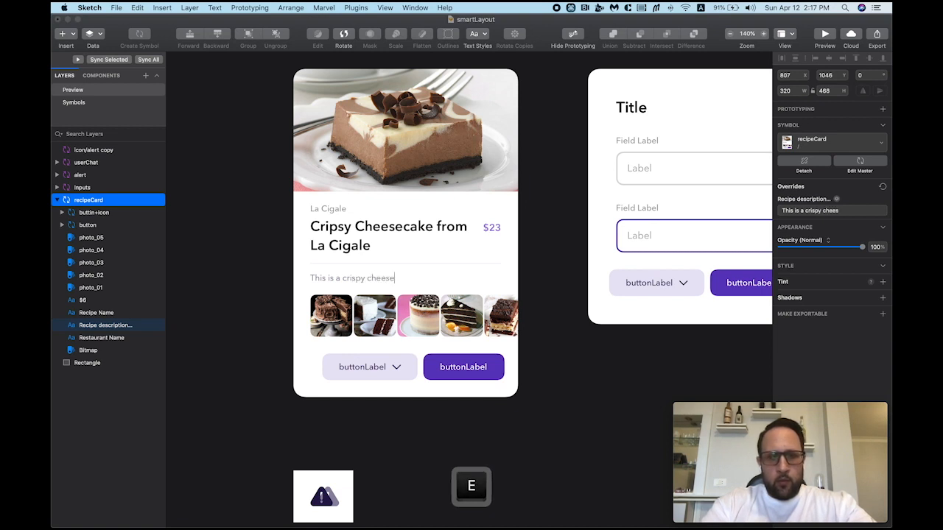
type("cake recipe")
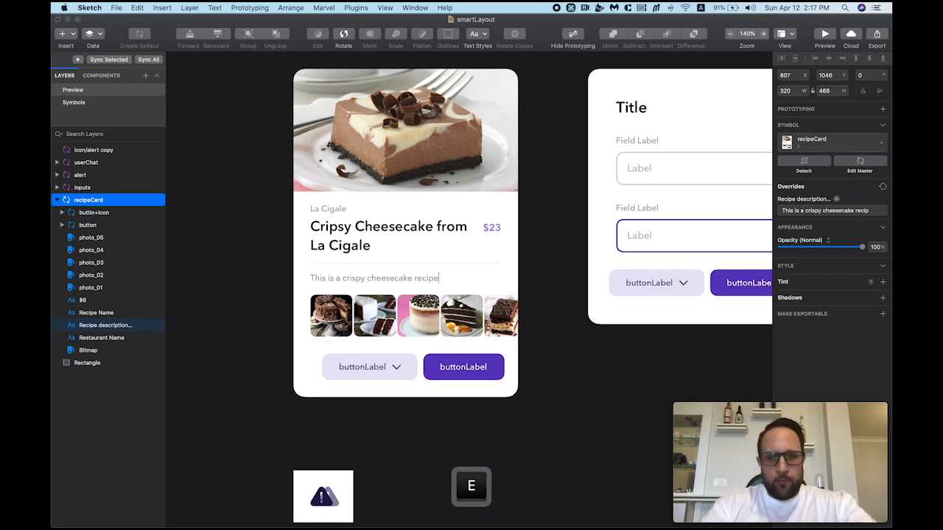
type(" from L")
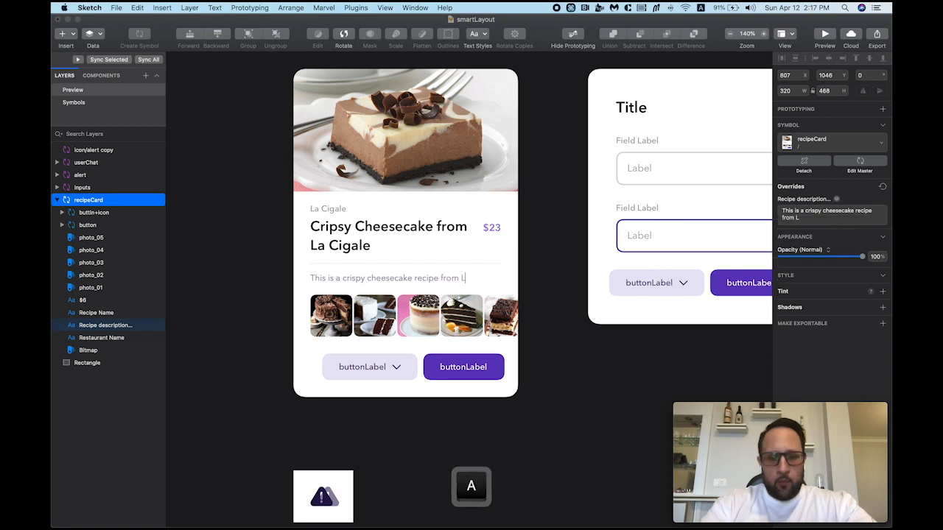
type("a Cigale res")
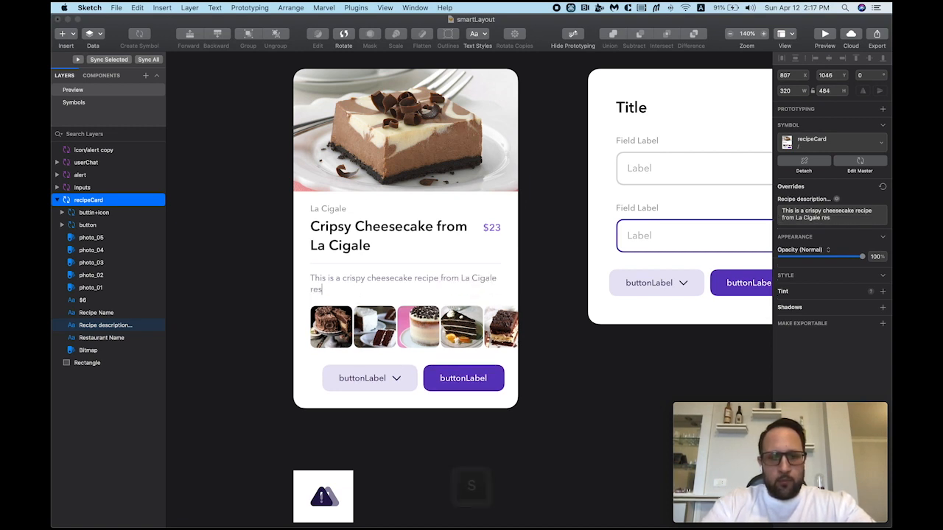
key("BackSpace")
type("staurant")
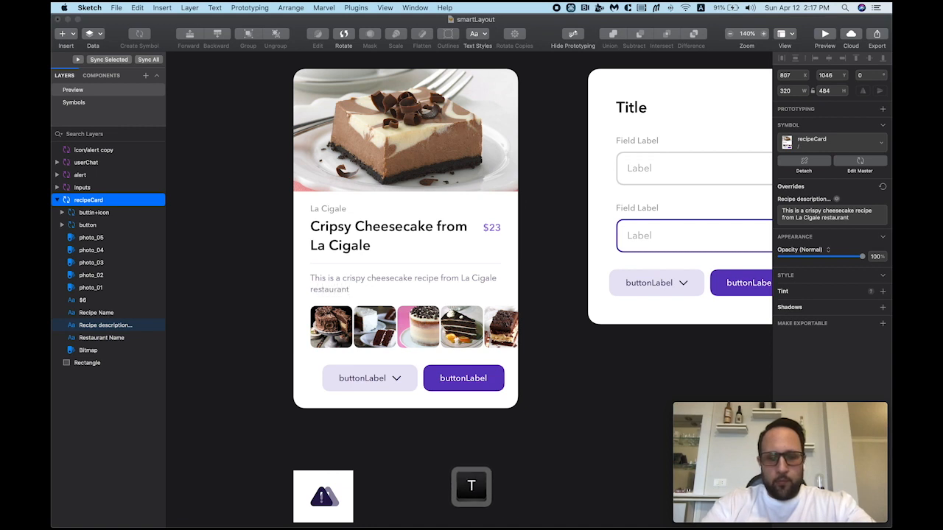
type(" - come and grab it.")
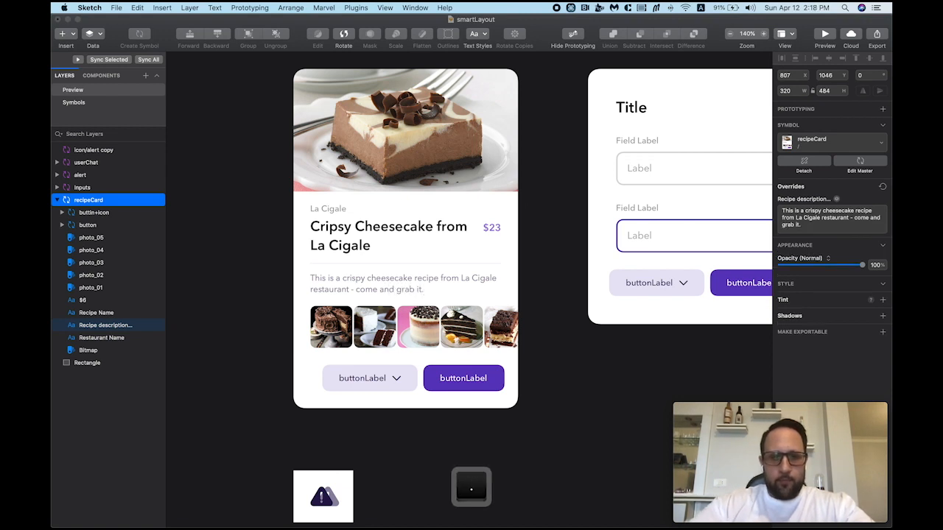
left_click(536, 250)
Step: Change the label of the recipe card's solid purple button to "Order Now"
key("space")
left_click_drag(539, 253, 532, 254)
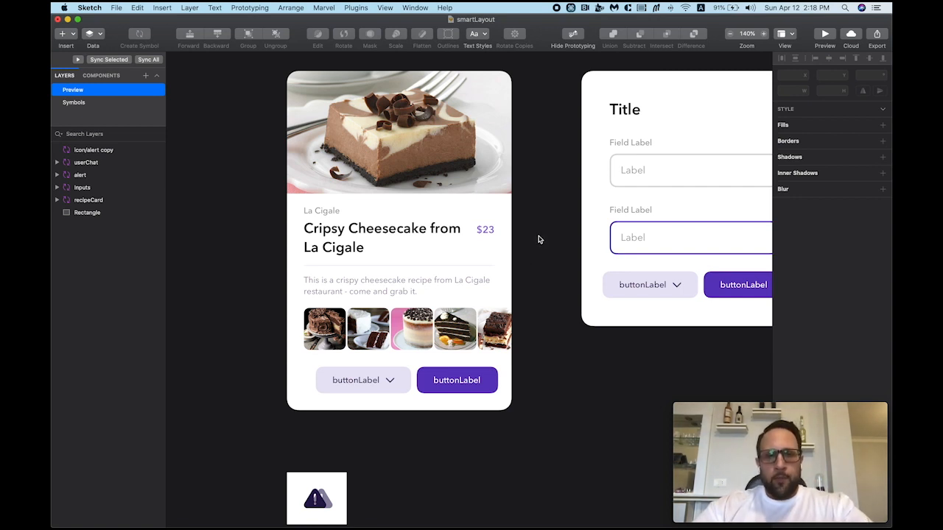
left_click(467, 380)
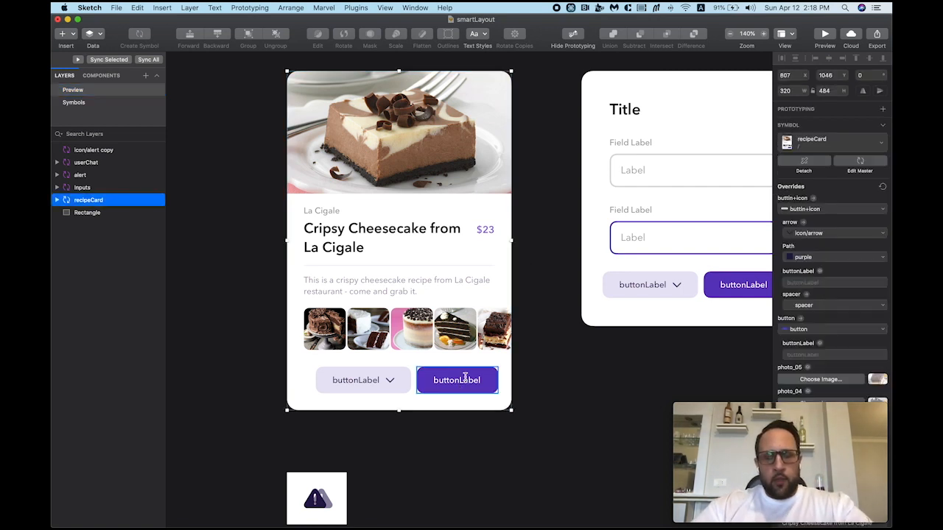
double_click(467, 380)
type("Order Noew")
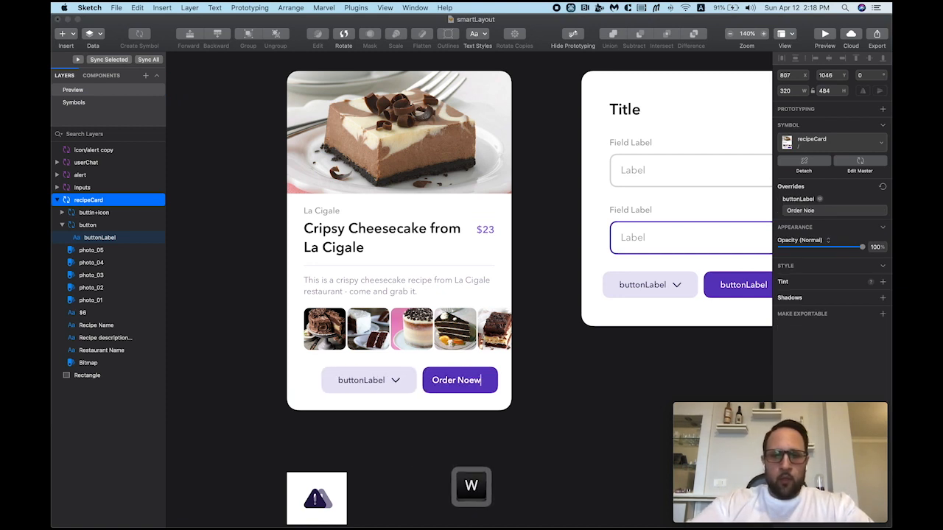
key("BackSpace")
key("BackSpace")
type("w")
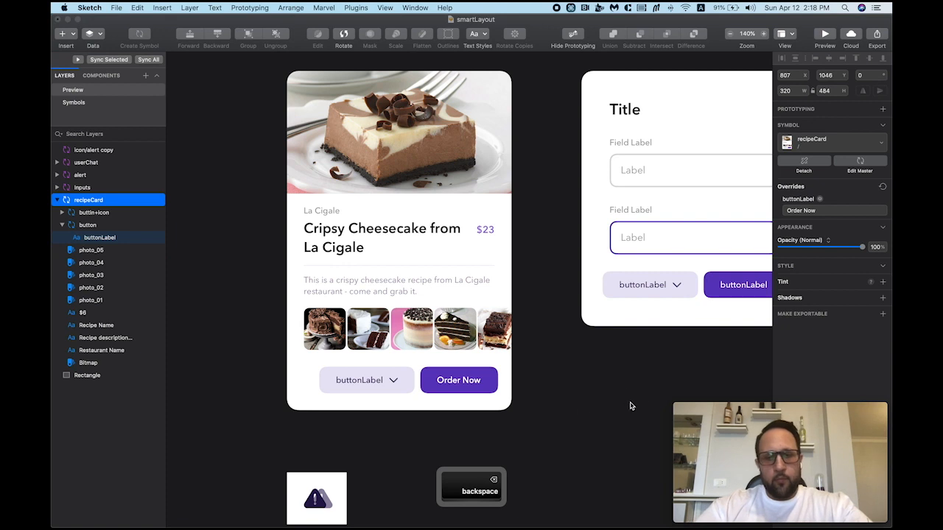
left_click(396, 416)
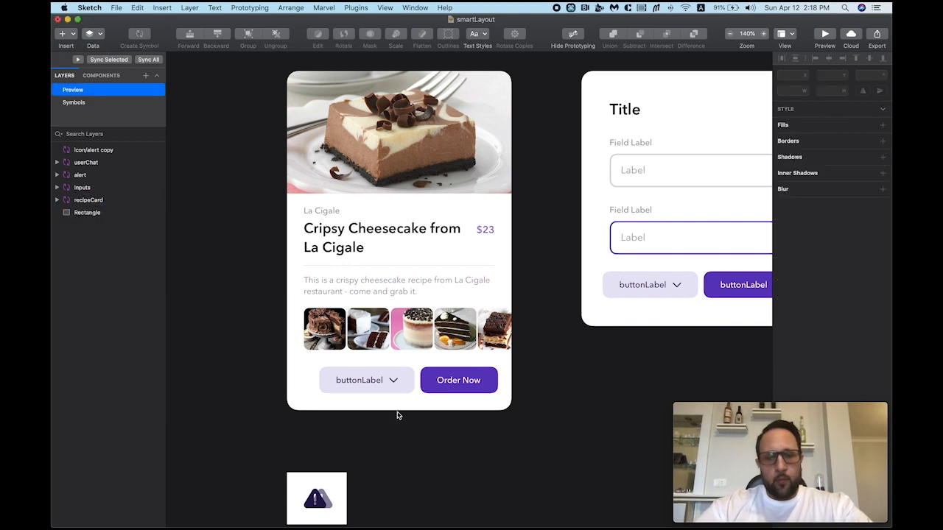
Step: Change the label of the recipe card's light button with the arrow icon to "Call Now"
double_click(360, 381, "super")
key("super+a")
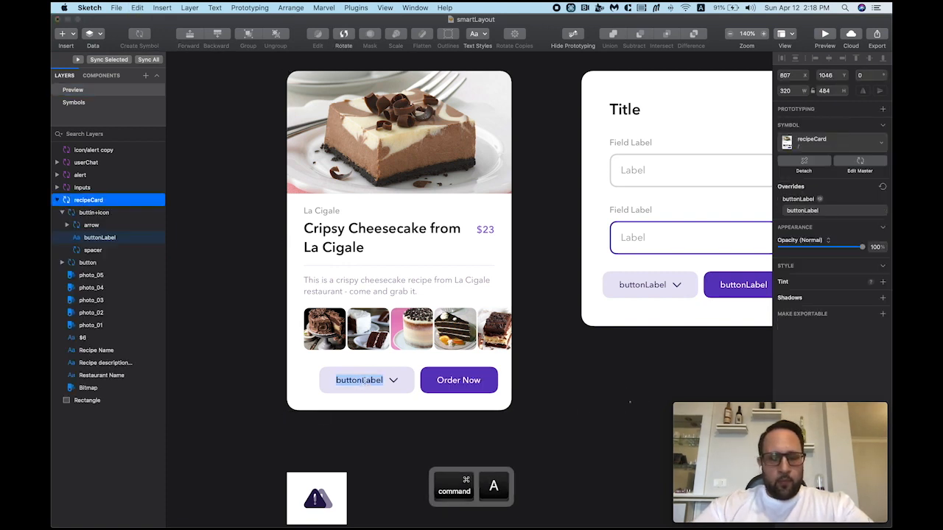
type("Call Now")
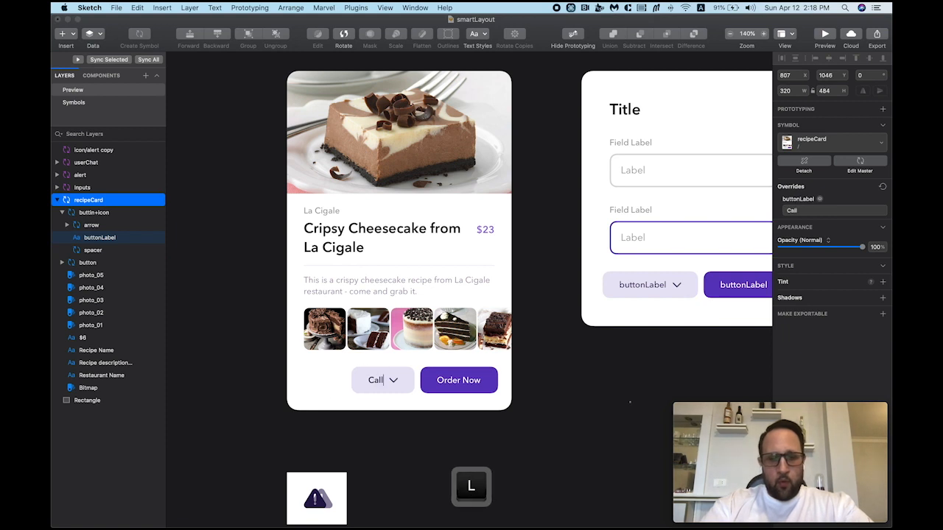
left_click(473, 431)
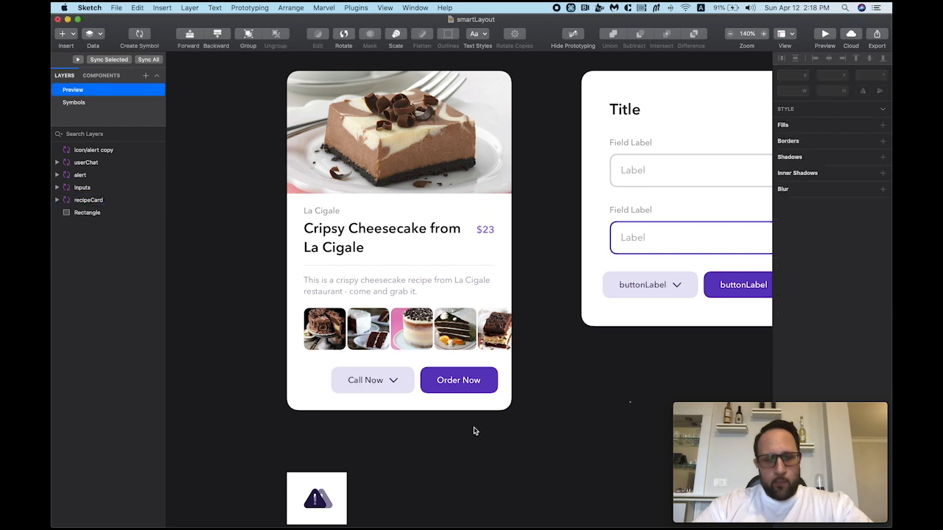
Step: Swap the arrow icon in the recipe card's "Call Now" button for the phone icon
left_click(396, 385)
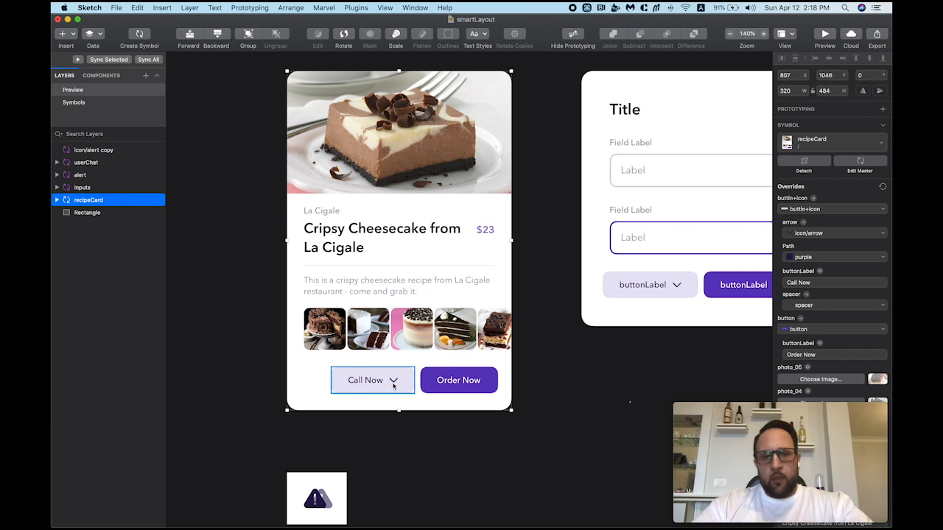
double_click(391, 381)
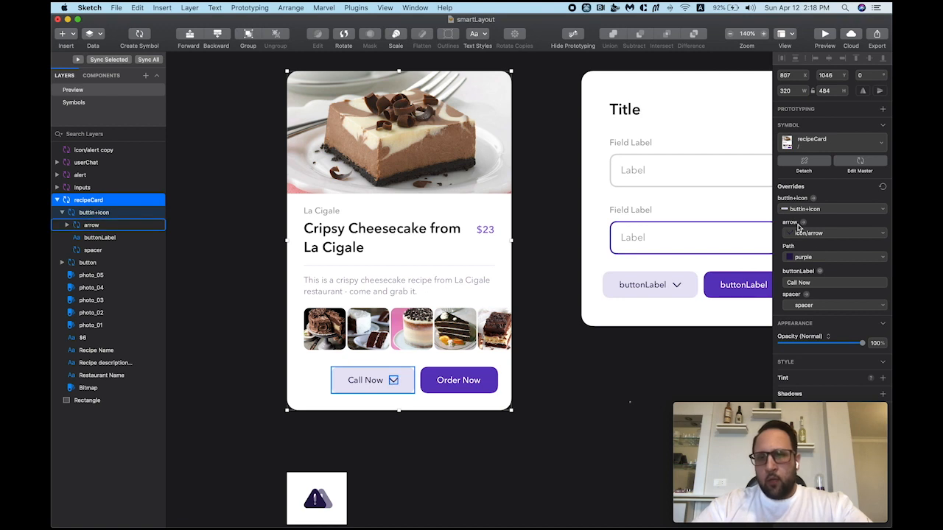
left_click(838, 234)
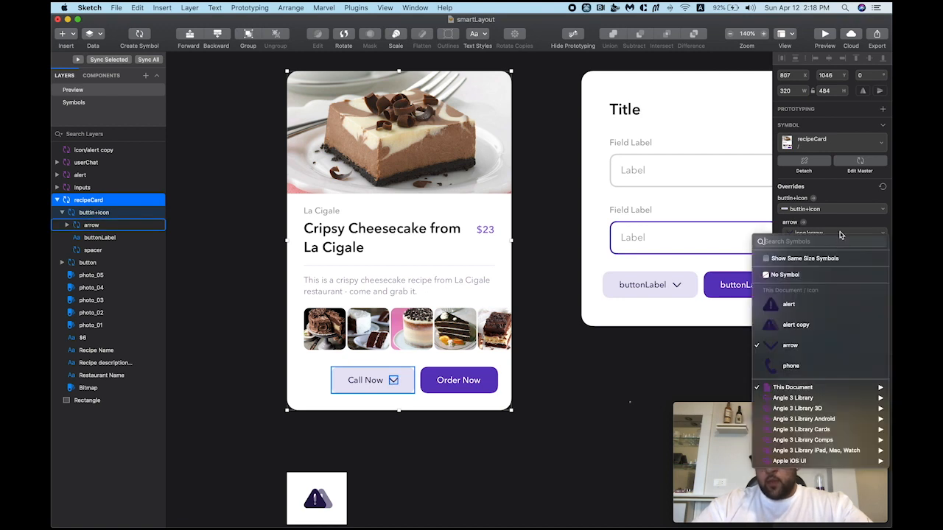
left_click(815, 368)
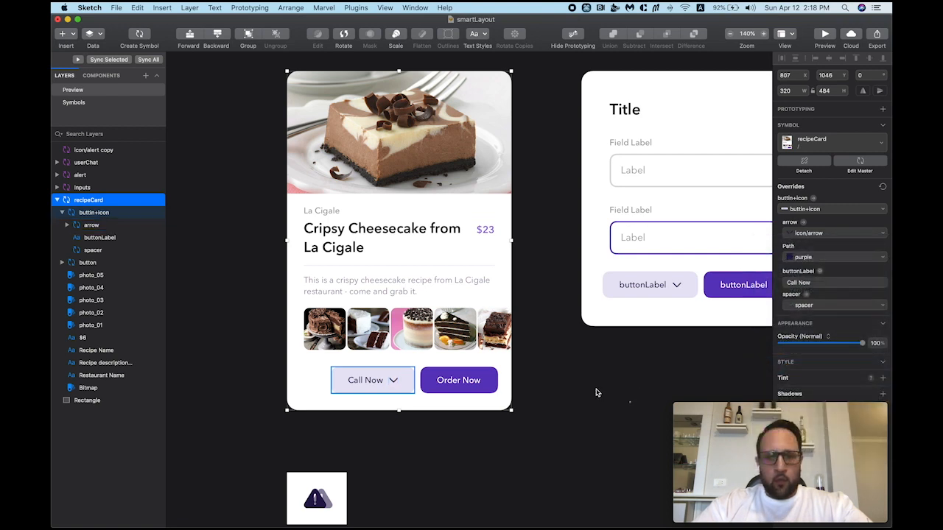
left_click(548, 333)
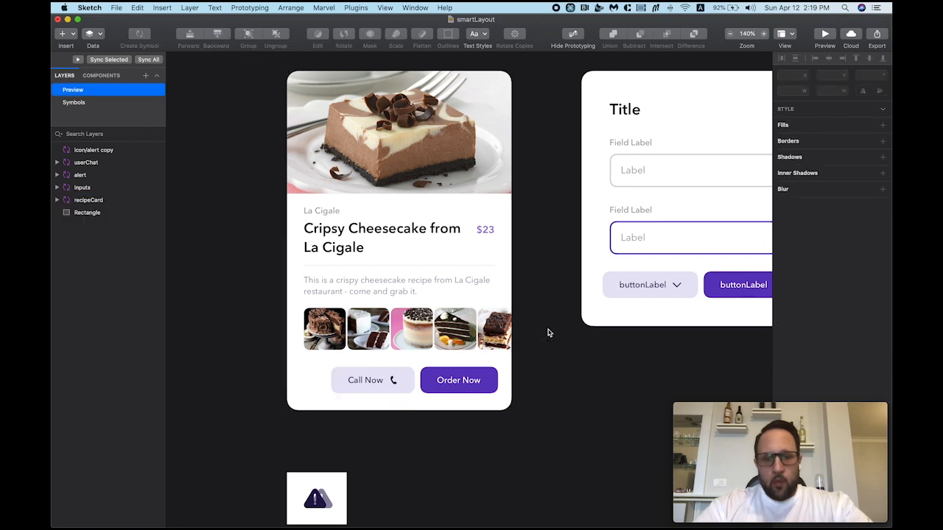
scroll(532, 260, "down", 2)
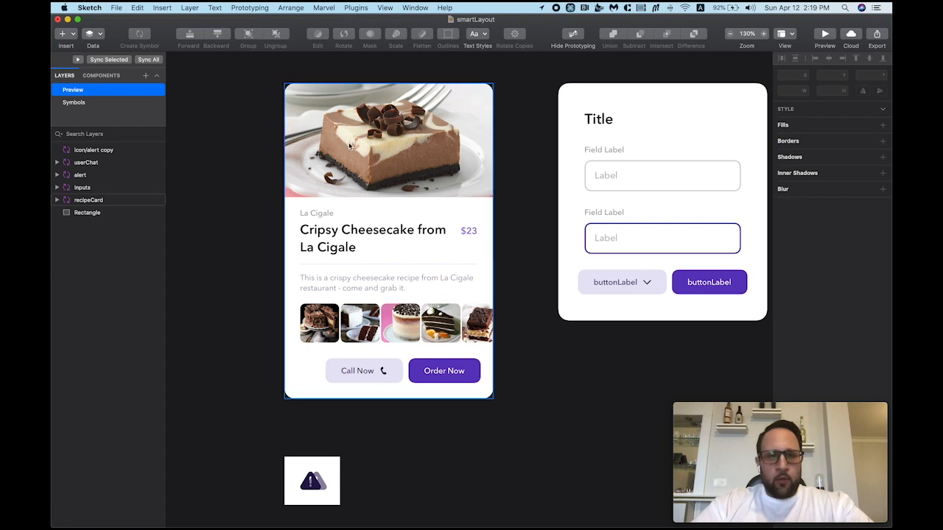
Step: Switch to Safari and search Google Images for "cheesecake recipe photo"
mouse_move(229, 518)
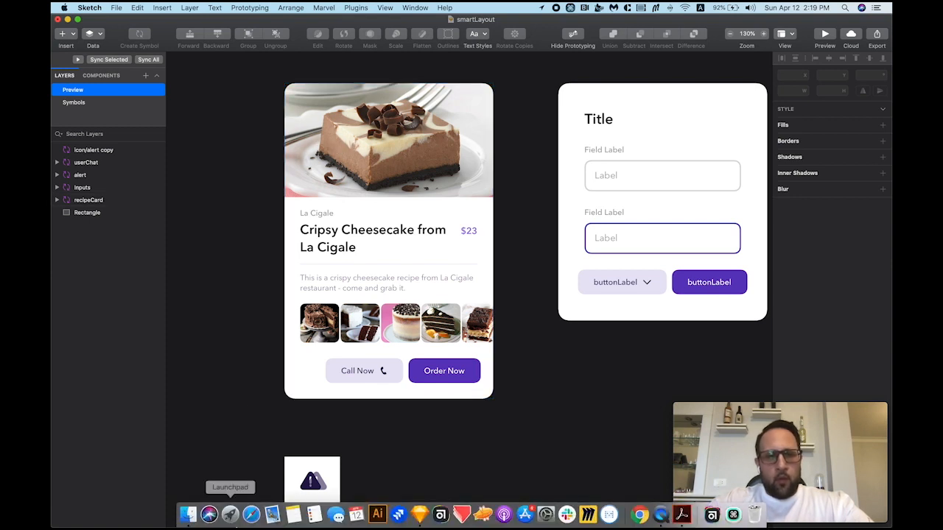
left_click(251, 515)
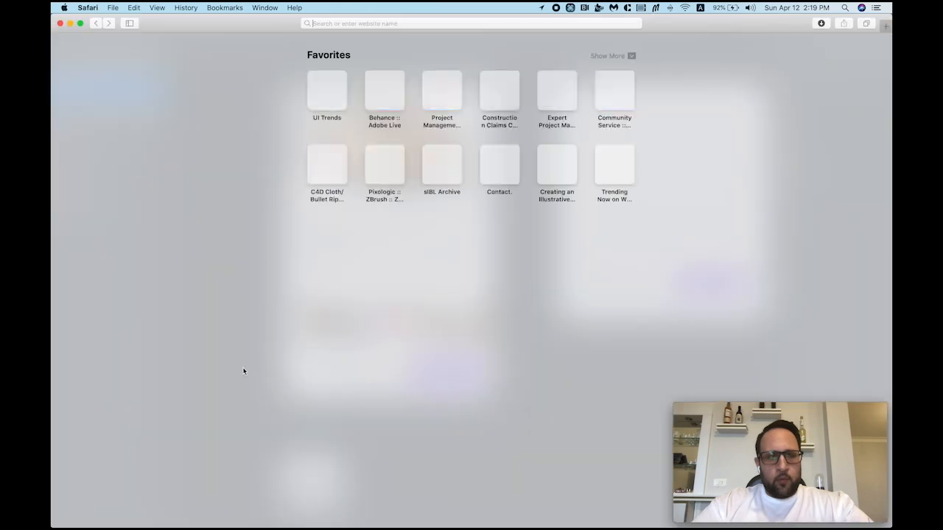
type("chee")
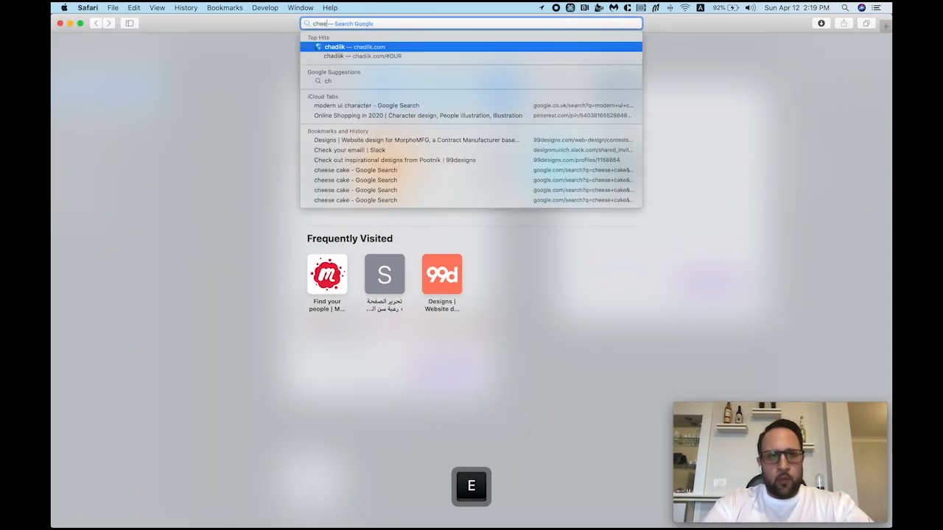
type("secake rec")
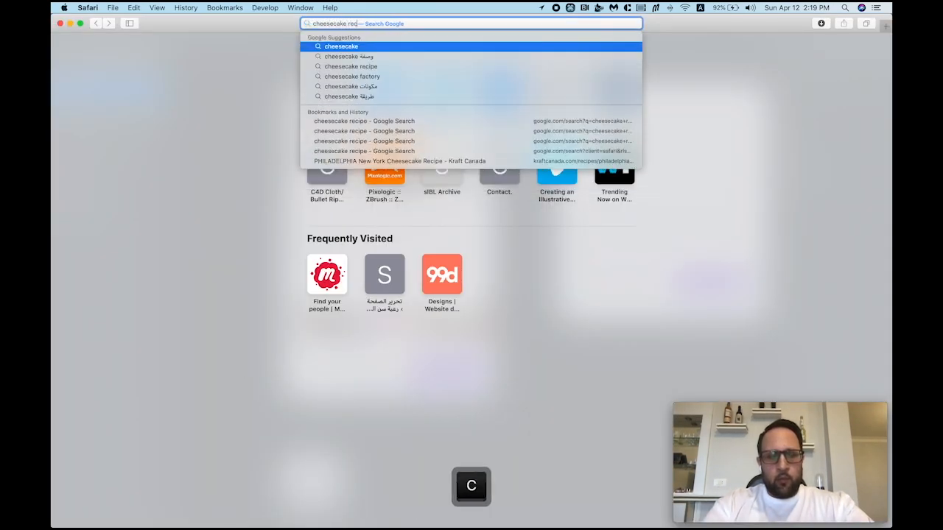
type("ipe photo")
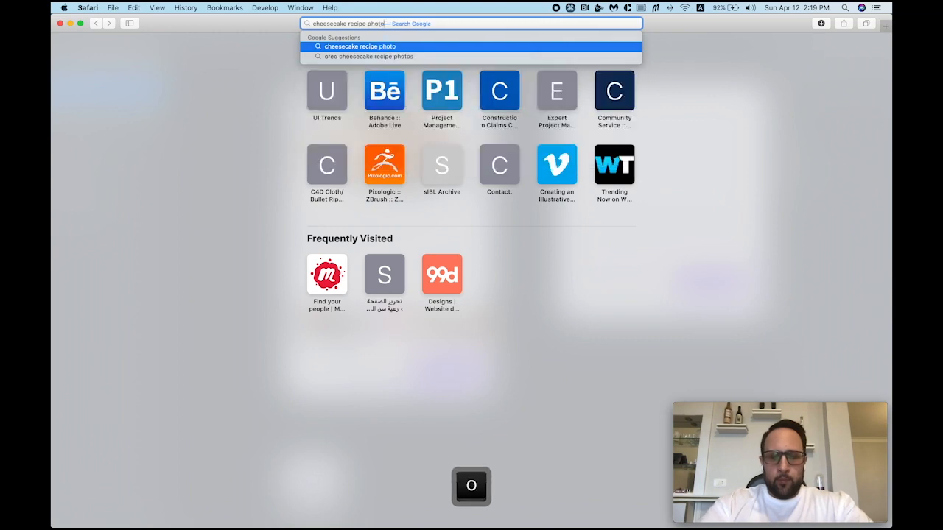
key("Return")
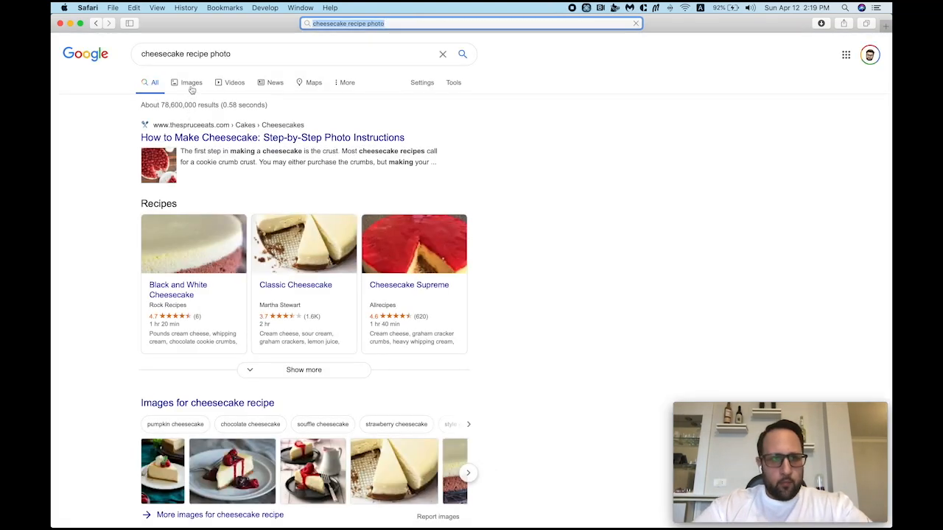
left_click(189, 84)
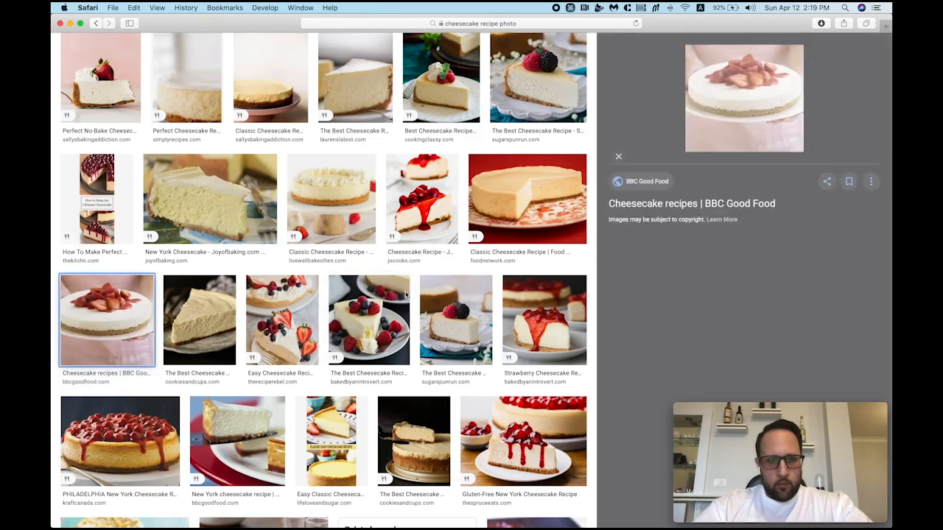
Step: Copy the enlarged BBC Good Food image of the strawberry-topped cheesecake
left_click(396, 290)
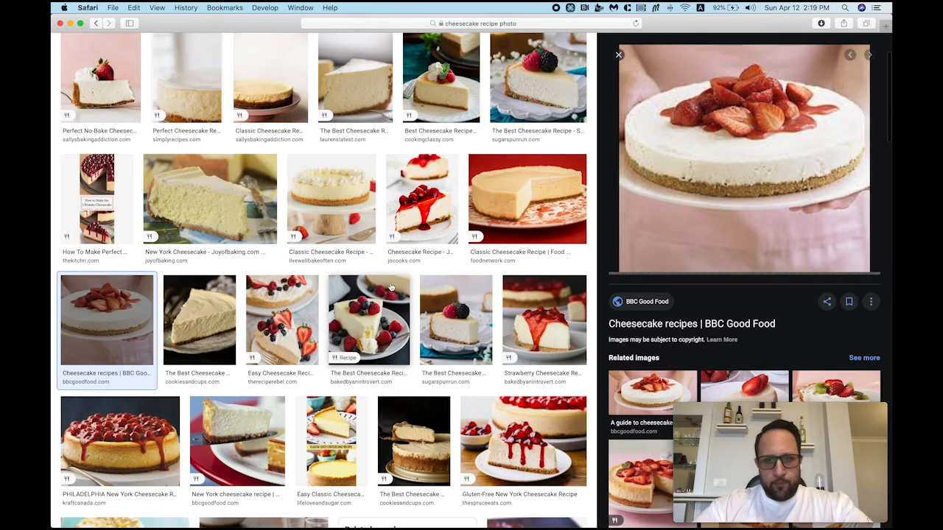
right_click(680, 162)
left_click(712, 329)
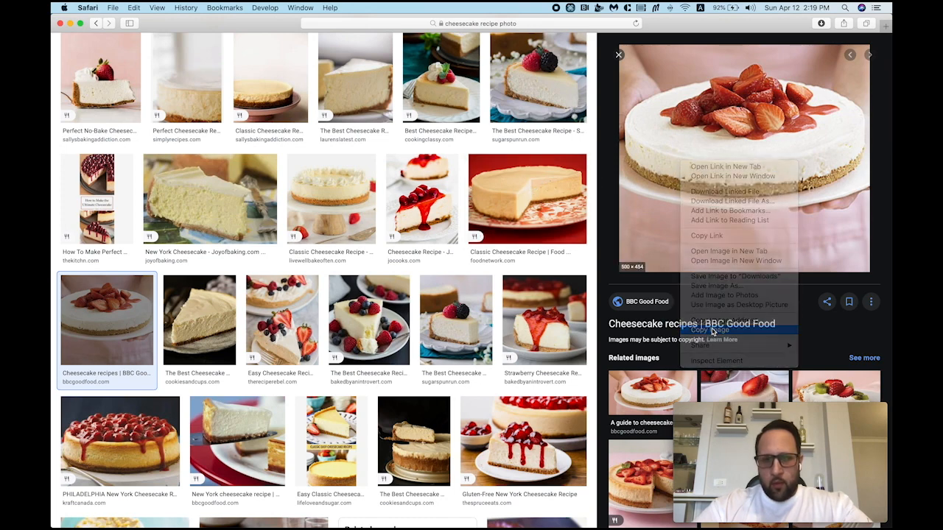
Step: Switch to Sketch and replace the recipe card's main photo override with the copied cheesecake image
key("super+Tab")
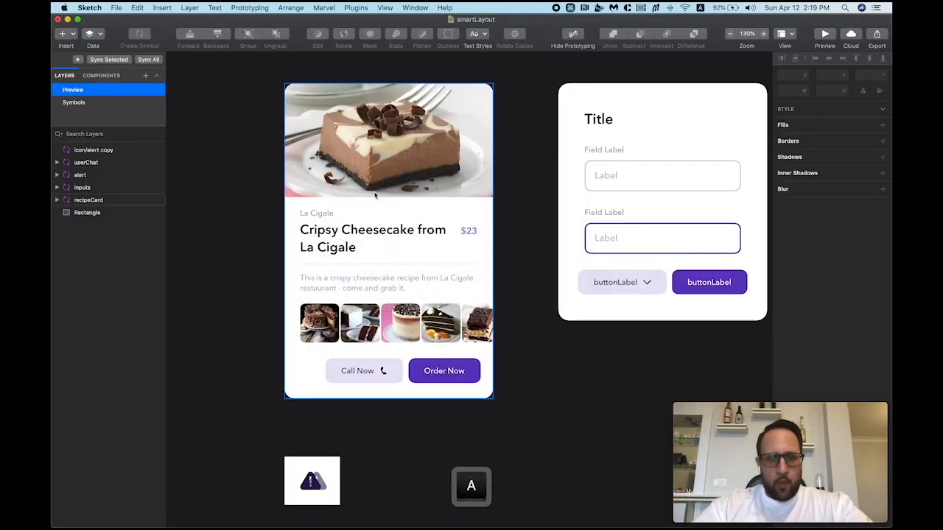
left_click(380, 151)
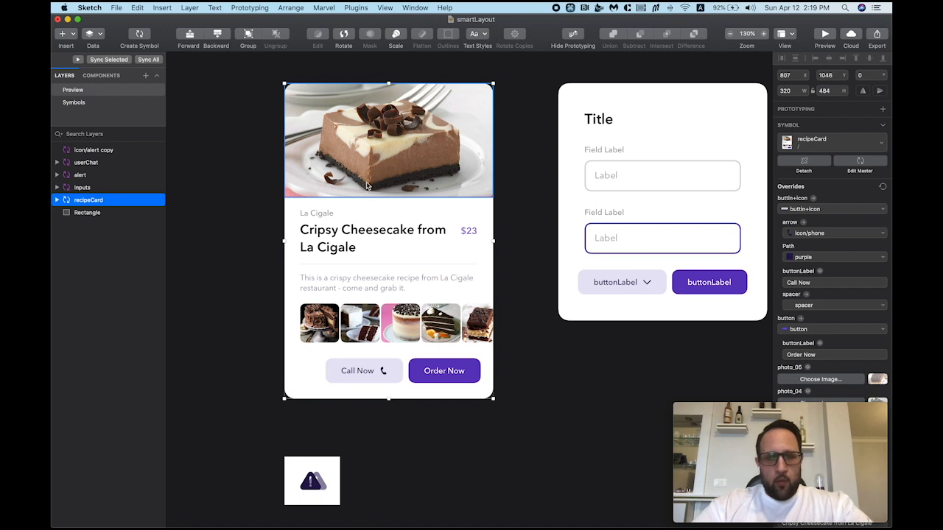
double_click(433, 152)
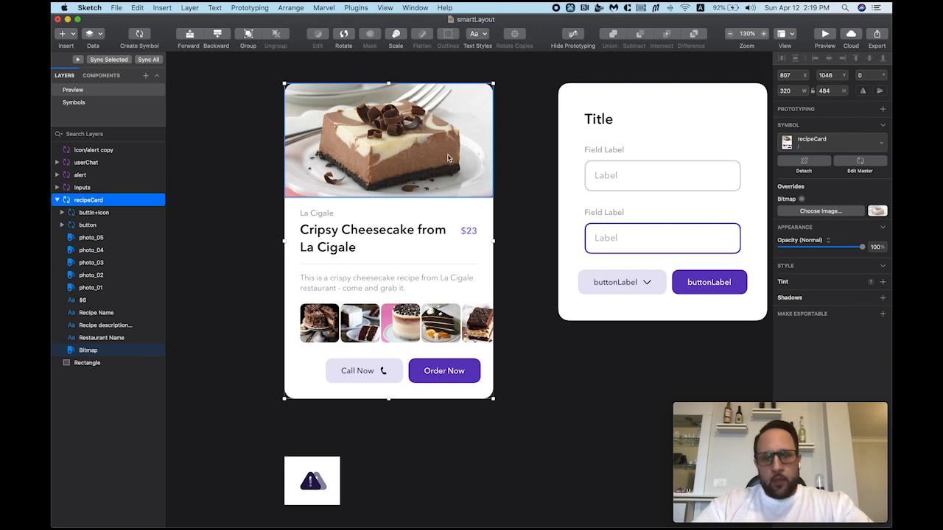
left_click(515, 179)
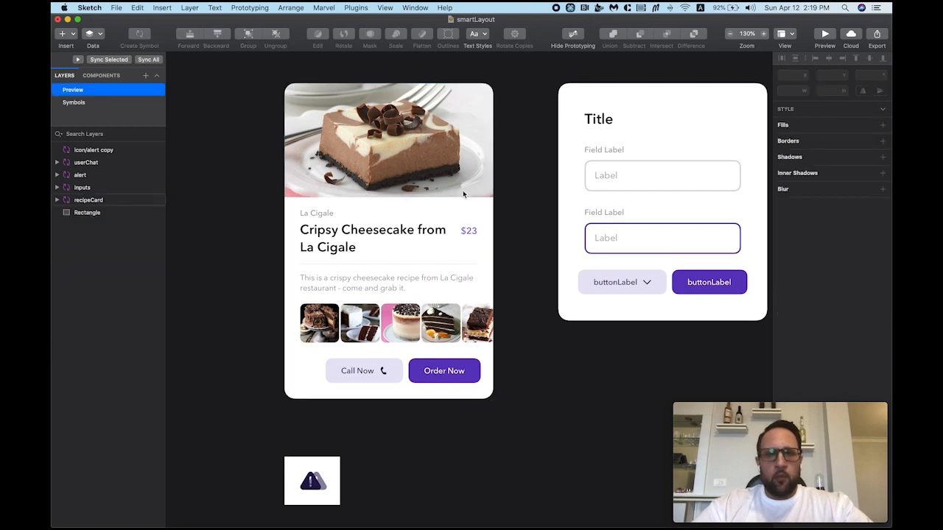
left_click(453, 172)
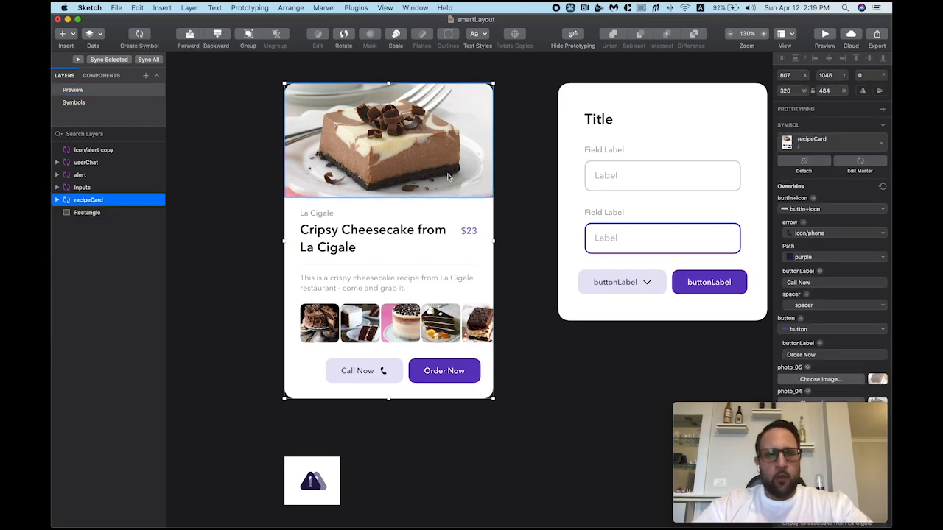
double_click(444, 160)
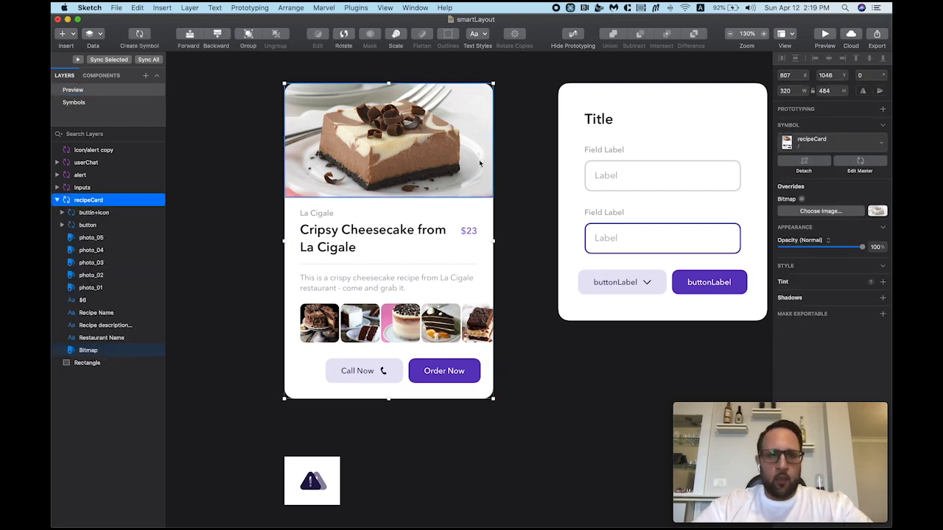
left_click(878, 213)
key("super+v")
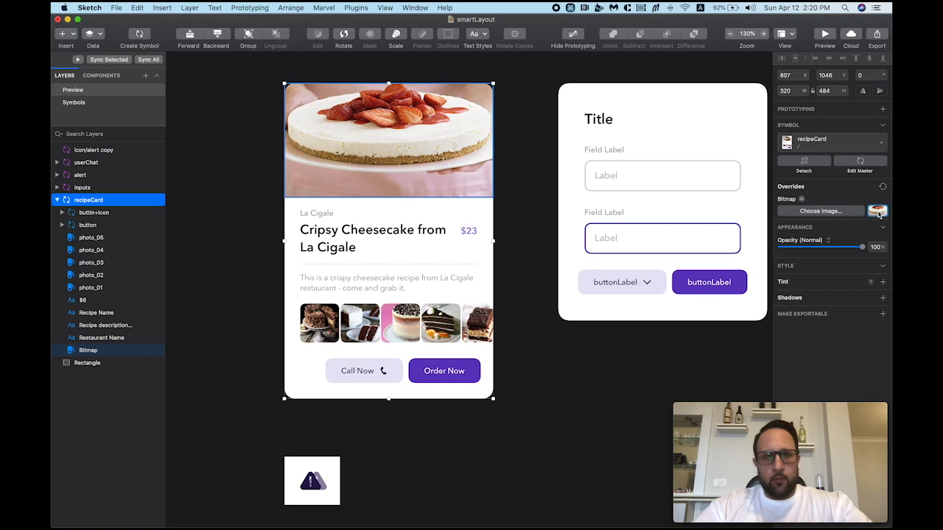
left_click(519, 188)
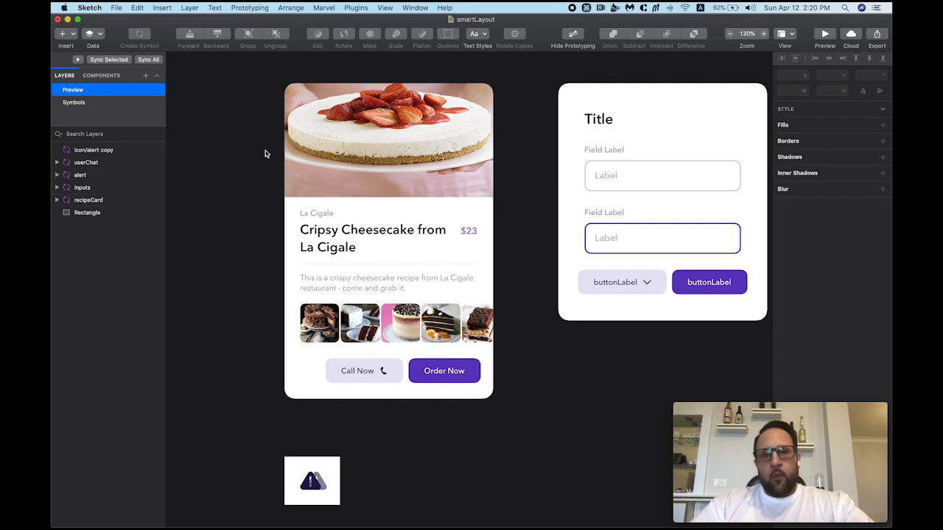
Step: Open the recipeCard symbol master and select the Bitmap layer in its mainPhoto group
left_click(327, 134)
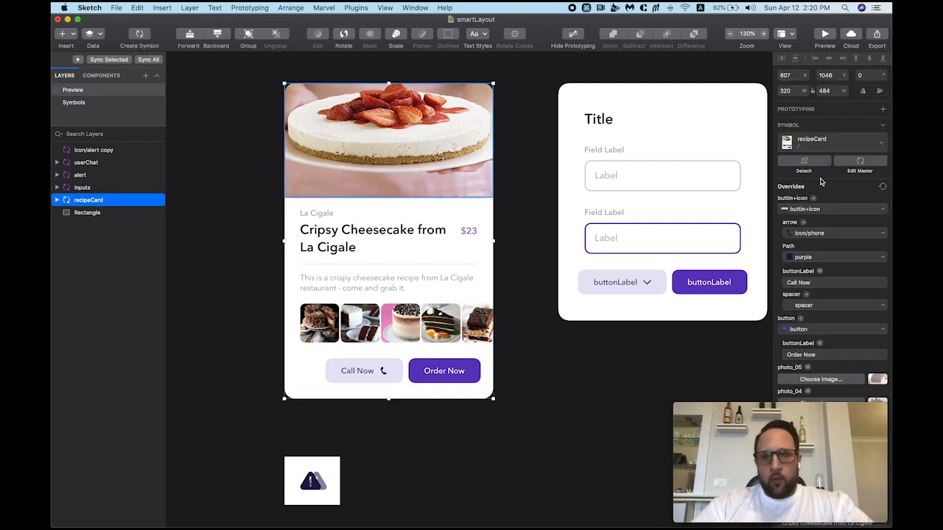
left_click(847, 171)
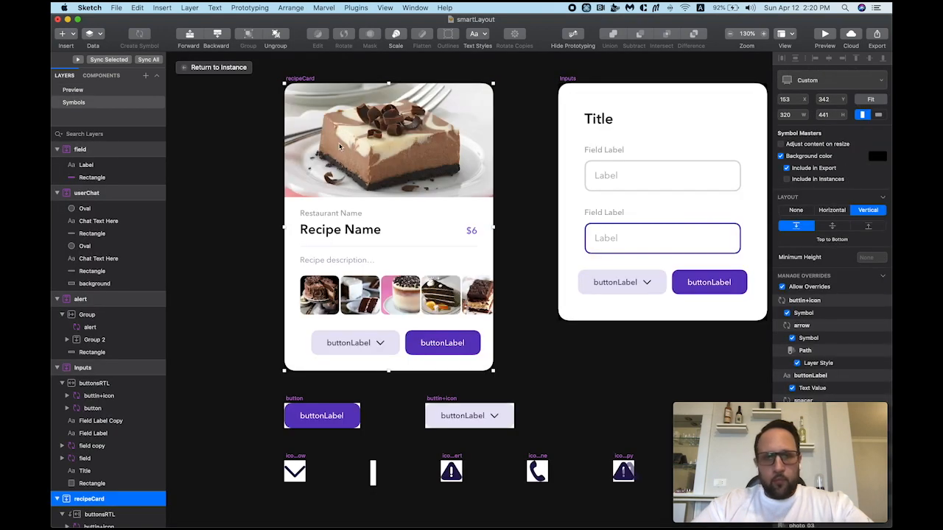
left_click(371, 124, "super")
scroll(90, 313, "down", 5)
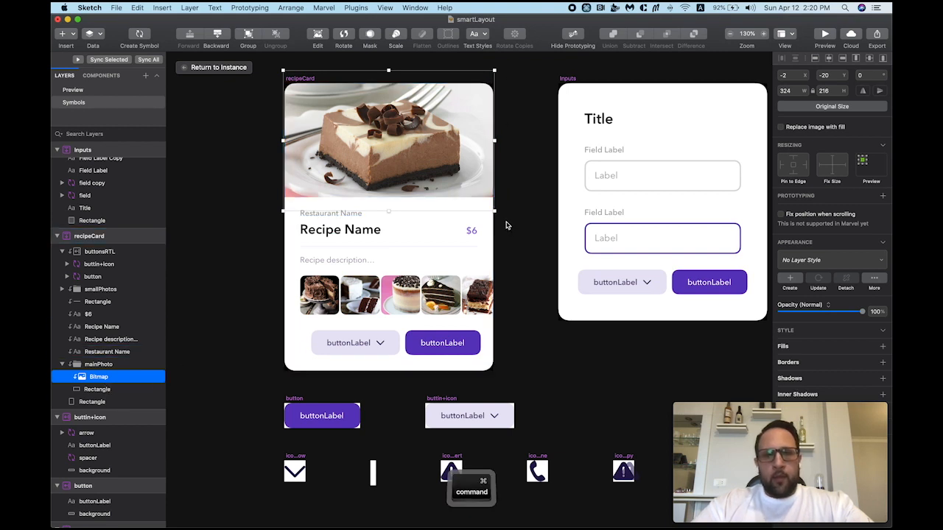
Step: Check the source cheesecake photo in Safari, and return from the symbol master in Sketch to the recipe card instance
key("super+Tab")
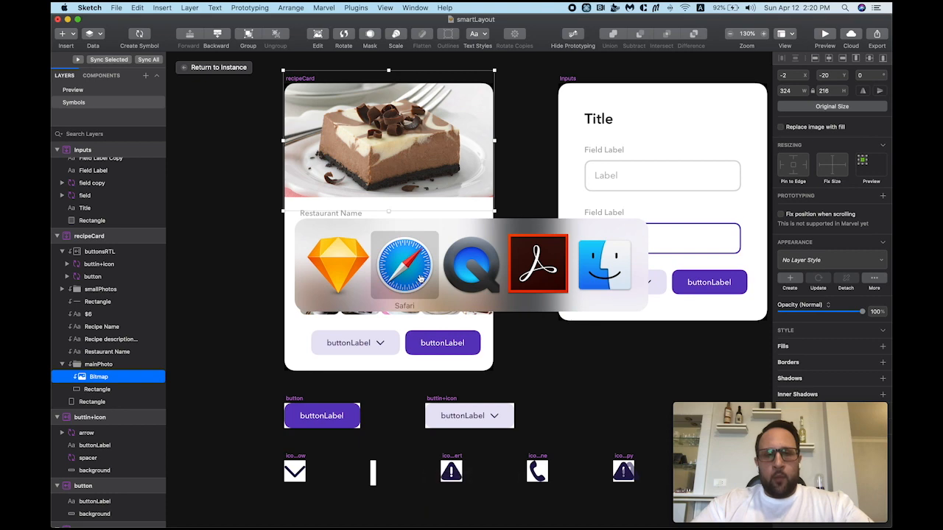
left_click(420, 278)
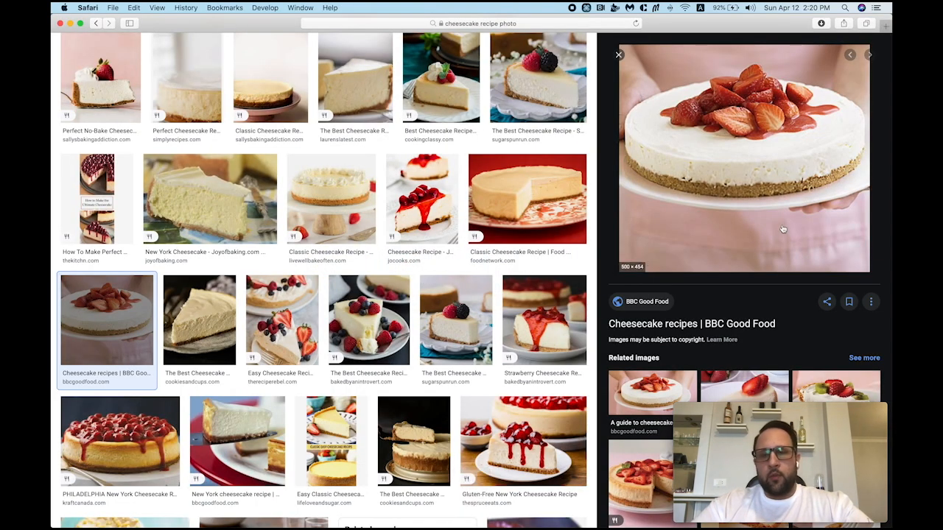
key("super")
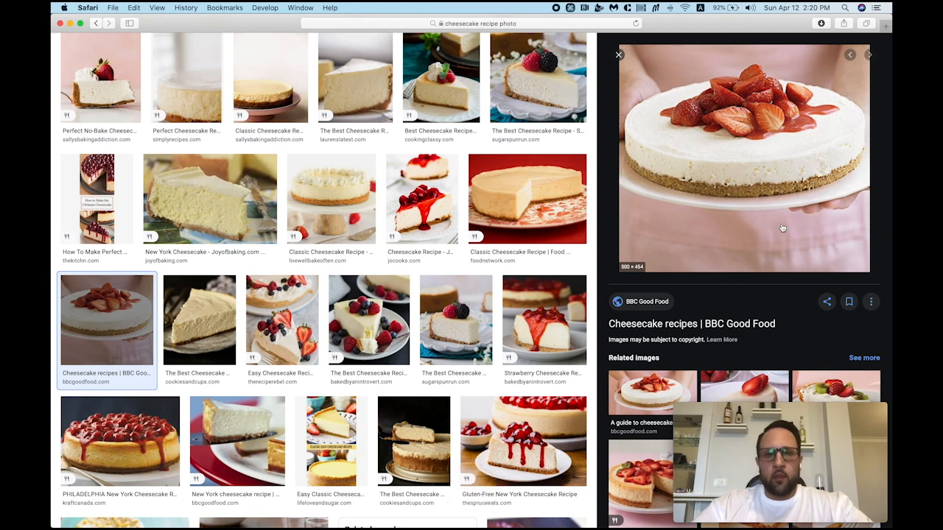
key("super+Tab")
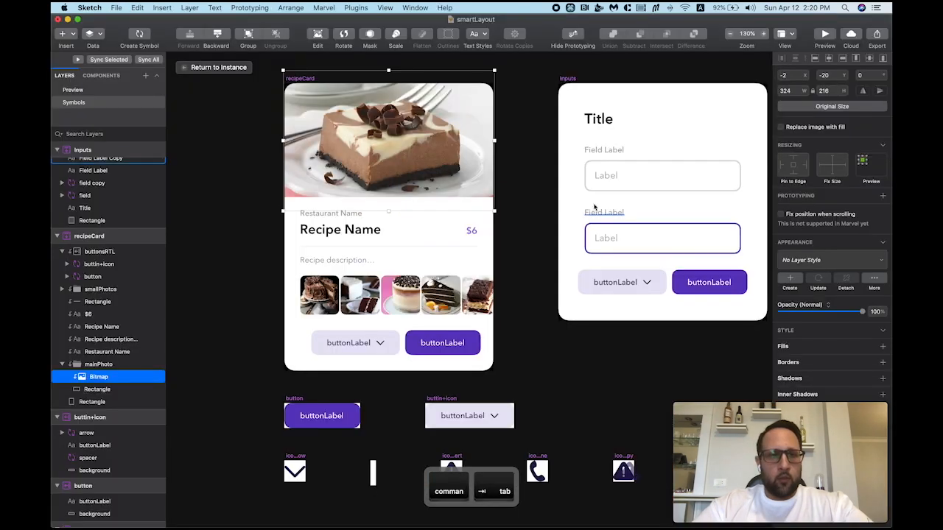
left_click(234, 68)
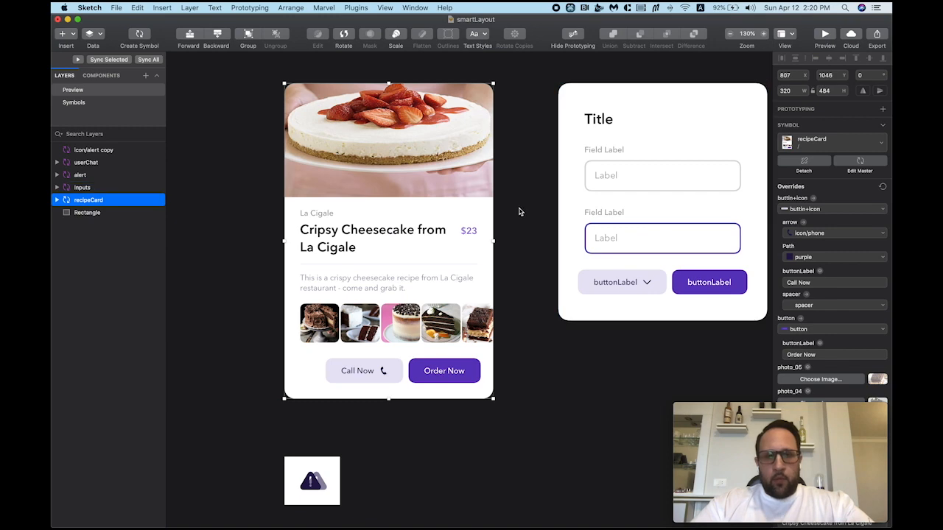
Step: Switch to Safari and copy the enlarged Strawberry Cheesecake image by Baked by an Introvert from the image results
left_click(514, 213)
left_click_drag(540, 314, 543, 260)
scroll(393, 266, "up", 3)
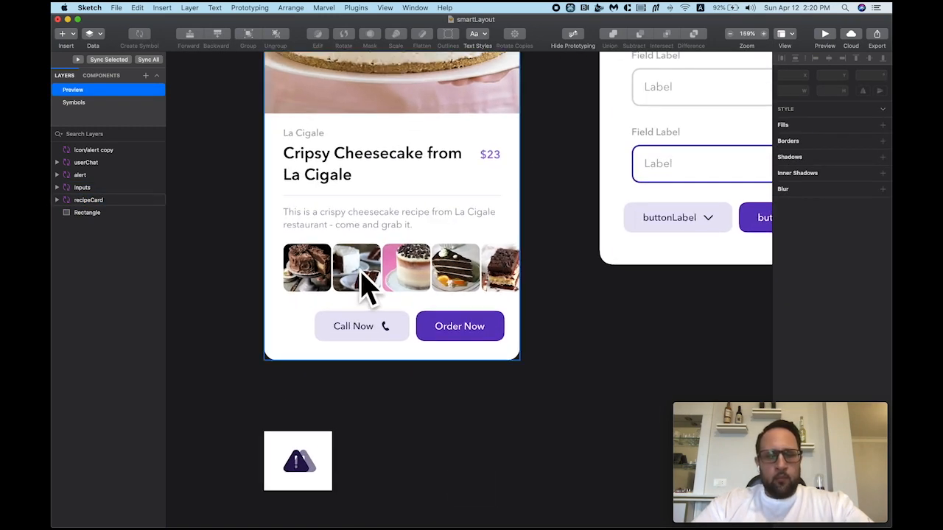
key("super+Tab")
left_click(370, 313)
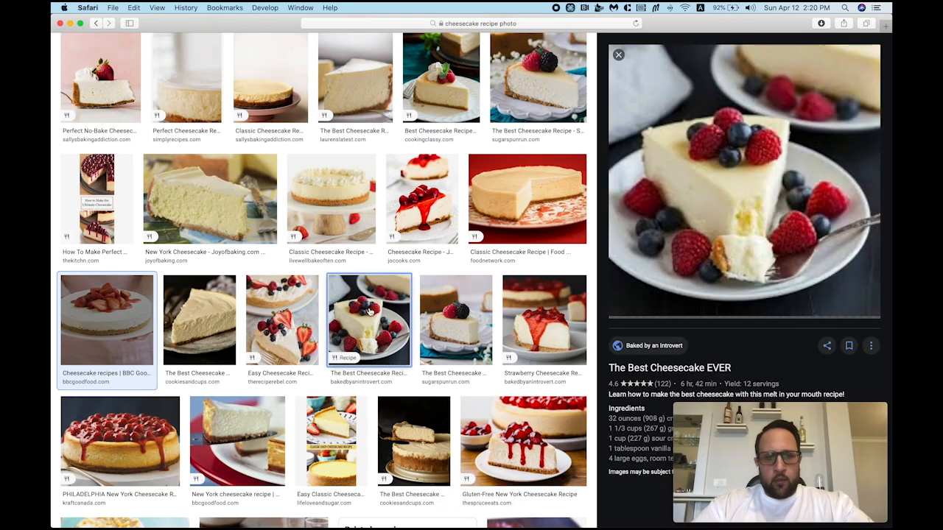
right_click(732, 149)
left_click(451, 328)
right_click(746, 140)
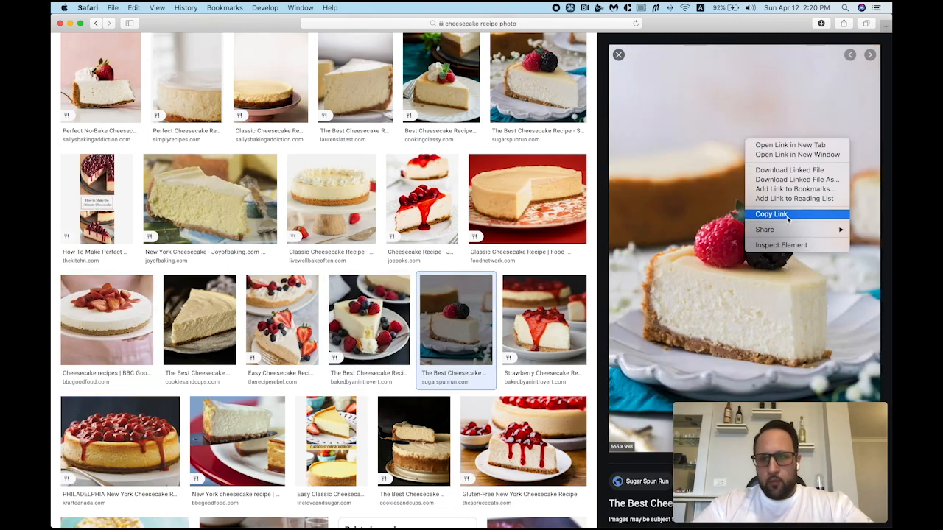
left_click(526, 309)
right_click(675, 176)
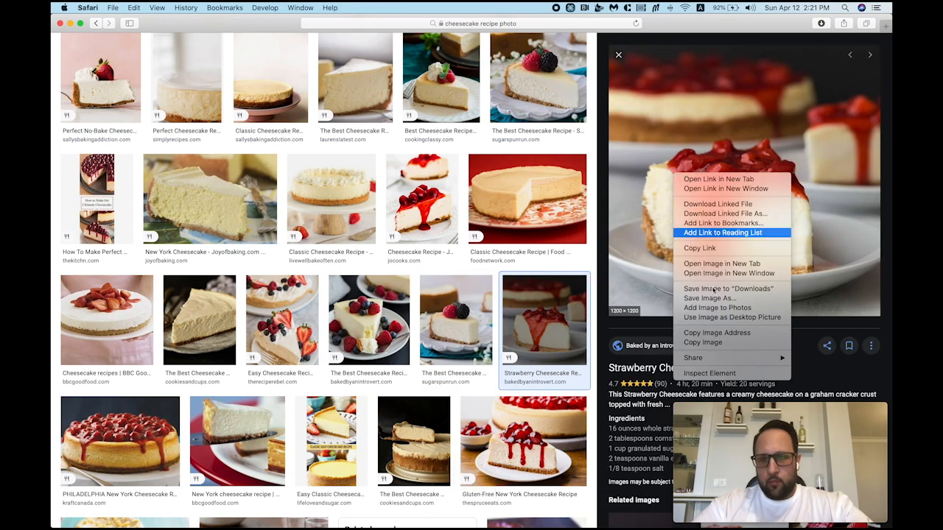
left_click(694, 342)
Step: Switch to Sketch and replace the recipe card's photo_01 thumbnail override with the copied strawberry cheesecake image
key("super+Tab")
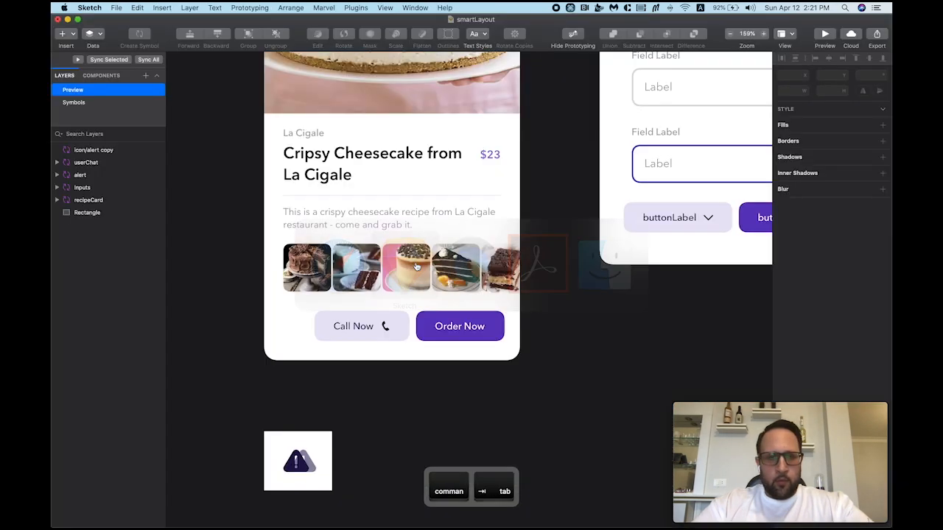
left_click(310, 278)
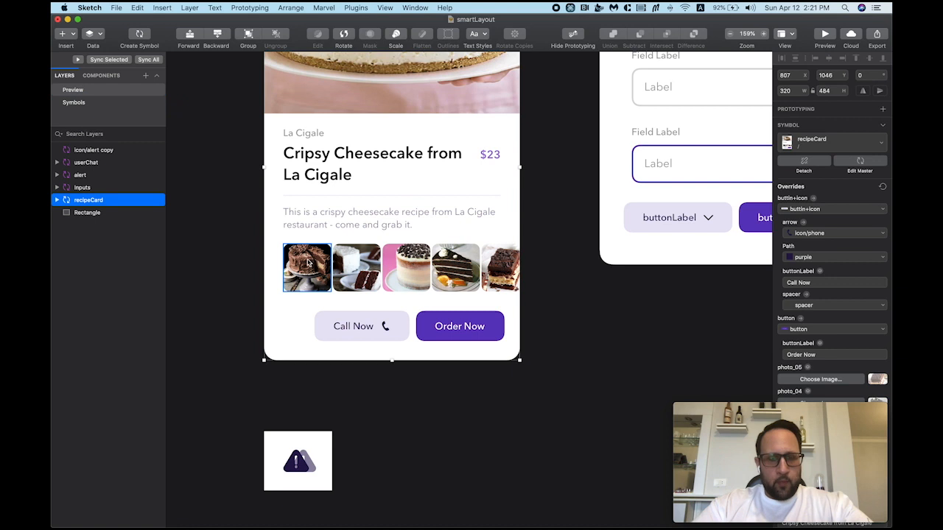
double_click(307, 260)
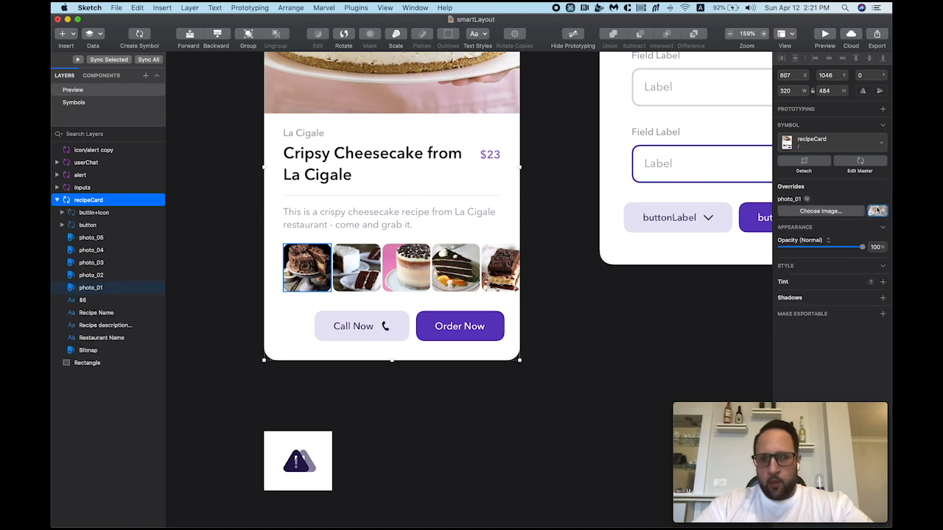
key("super+v")
left_click(574, 312)
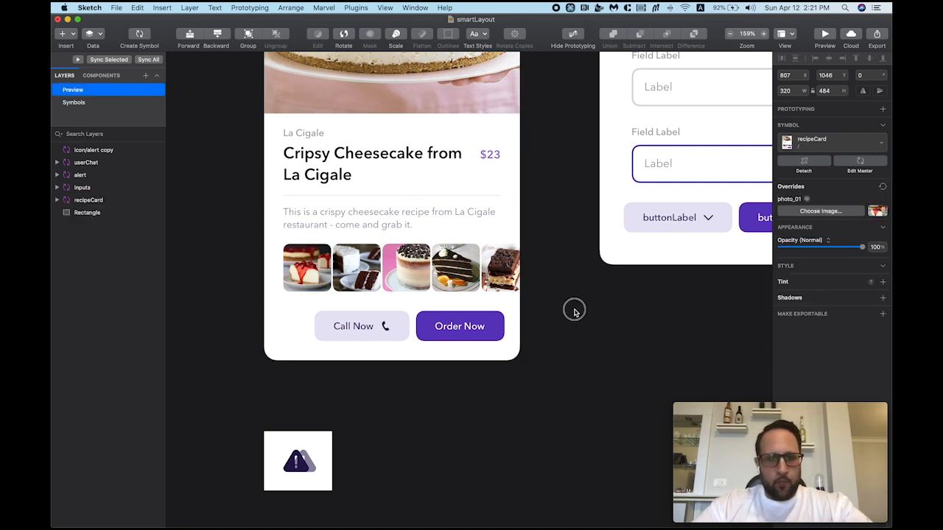
scroll(520, 312, "down", 3)
left_click_drag(520, 310, 461, 309)
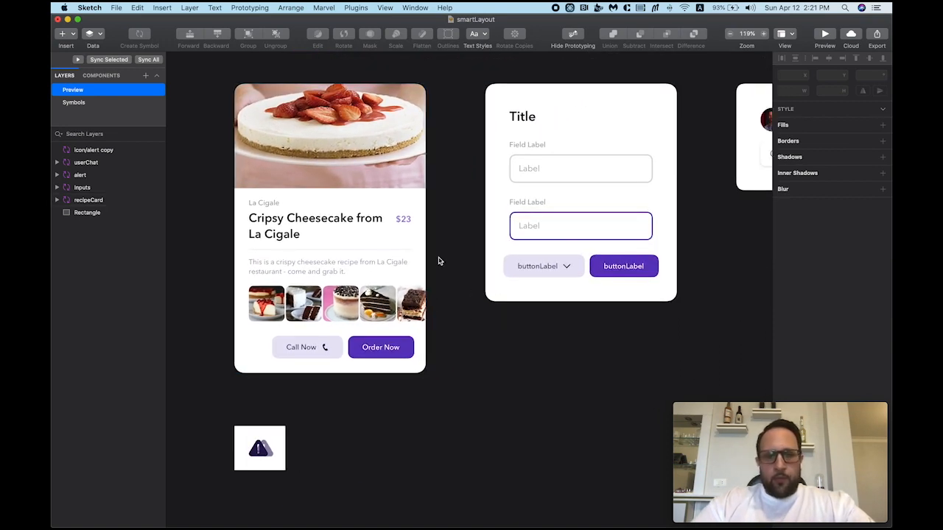
left_click_drag(451, 244, 430, 247)
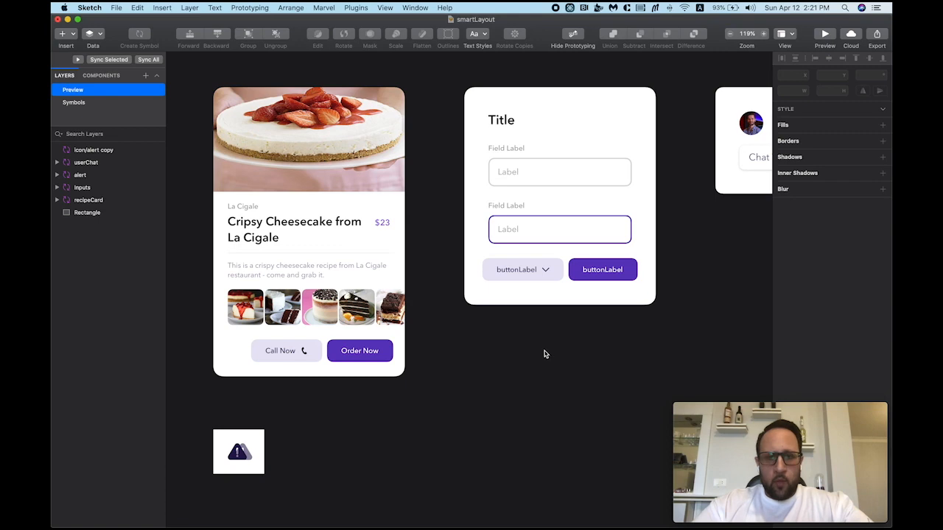
Step: Switch to Safari and open loremipsum.io in a new tab
key("super+Tab")
key("super+t")
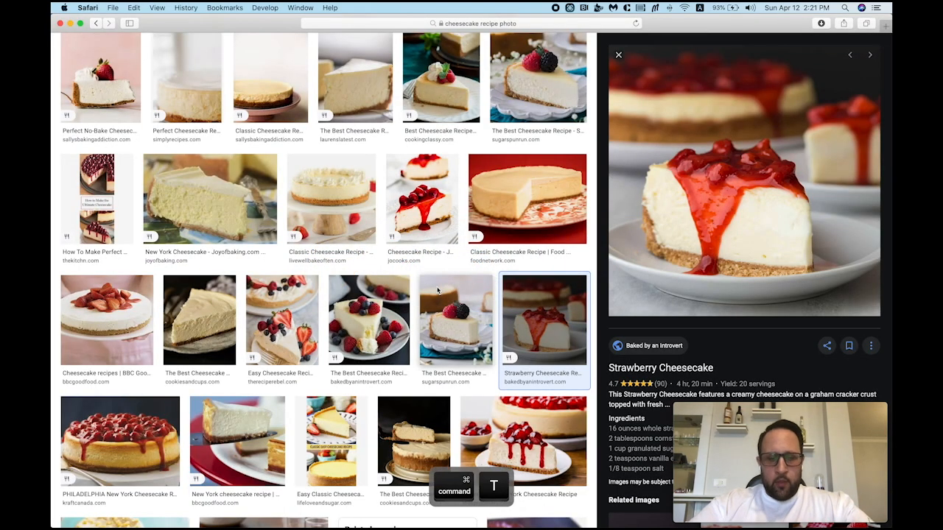
type("lore")
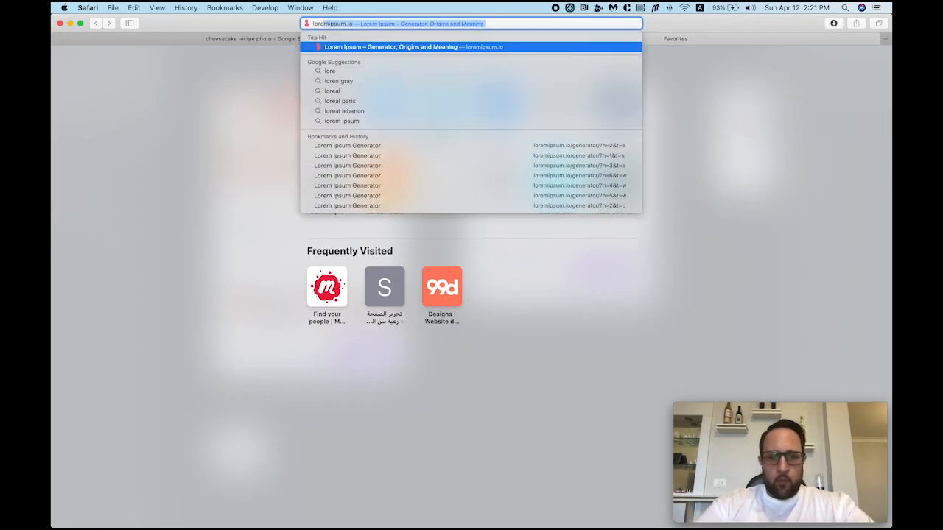
key("Return")
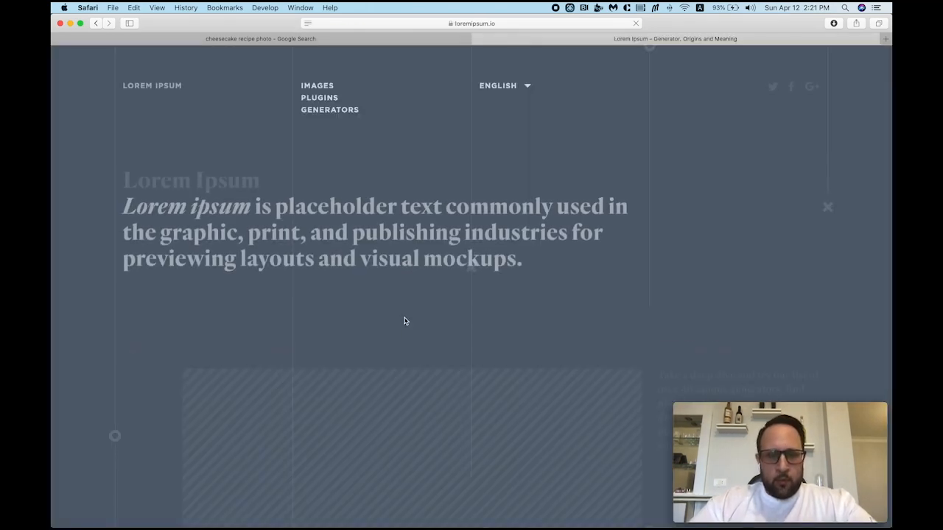
Step: Generate 6 words of lorem ipsum placeholder text and copy the generated text
scroll(431, 155, "down", 3)
left_click(286, 464)
left_click(284, 481)
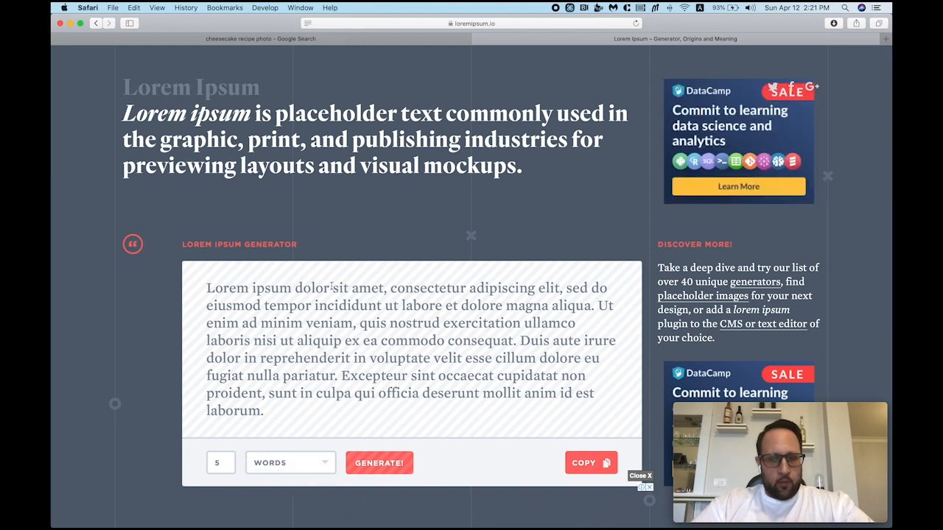
scroll(243, 471, "down", 1)
double_click(221, 442)
type("6")
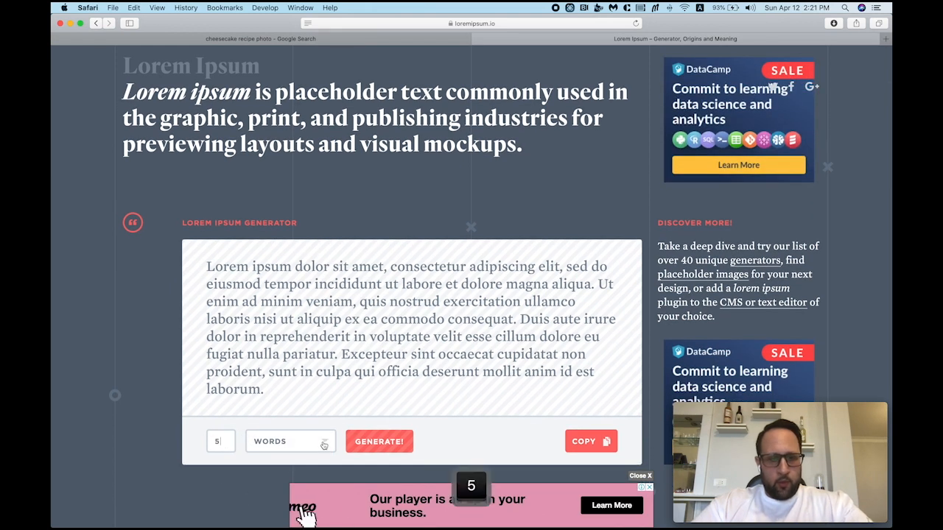
left_click(383, 442)
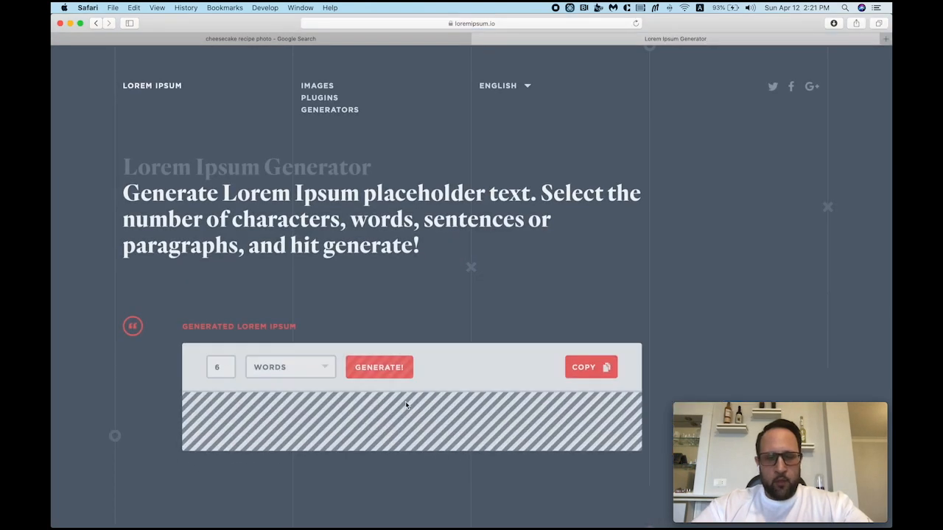
left_click(589, 363)
Step: Switch to Sketch and replace the inputs card's title with the copied text "libero volutpat sed cras ornare arcu"
key("cmd+Tab")
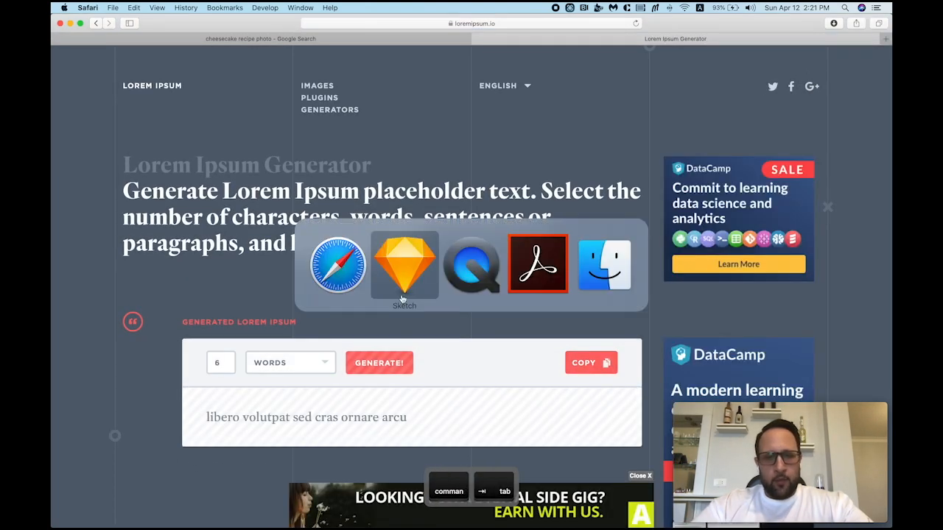
double_click(507, 121)
key("super+a")
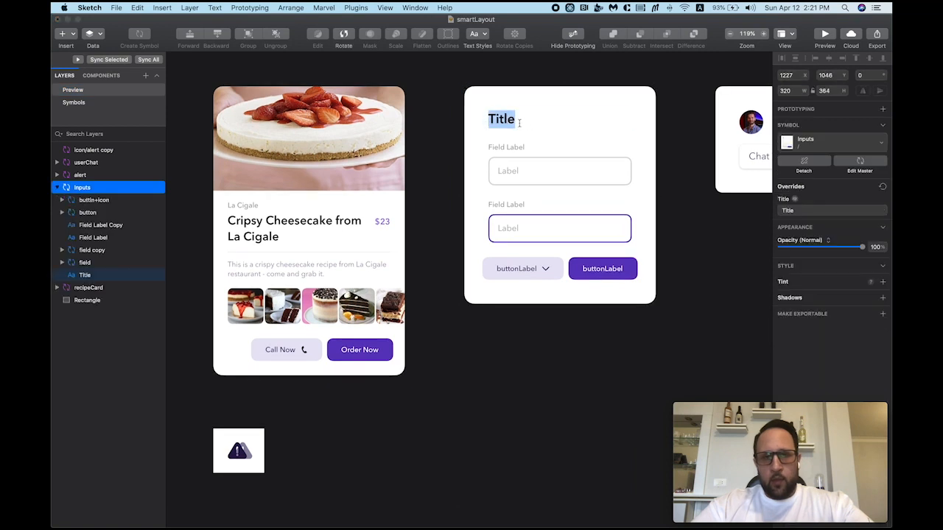
type("libero volutpat sed cras ornare arcu")
left_click(439, 153)
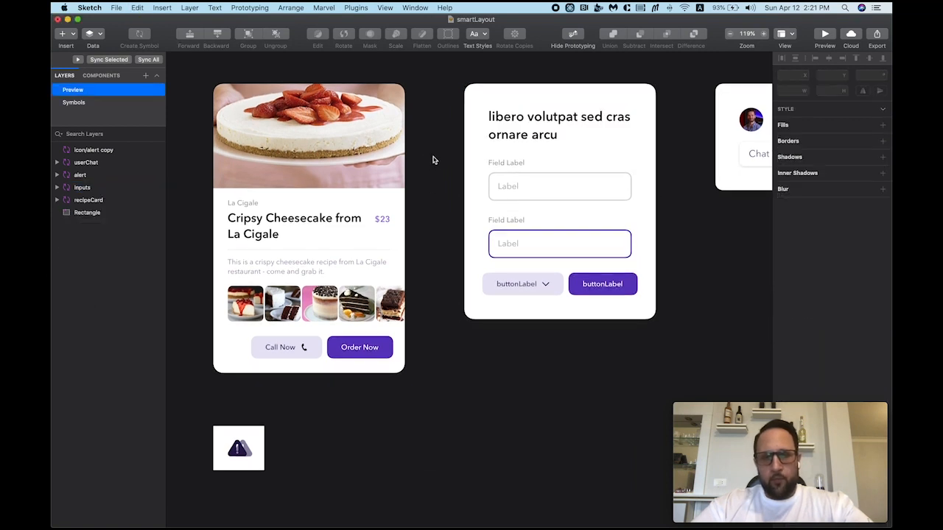
Step: Change the label above the form's first input field to "Full Name"
key("space")
left_click_drag(433, 156, 426, 152)
double_click(504, 166)
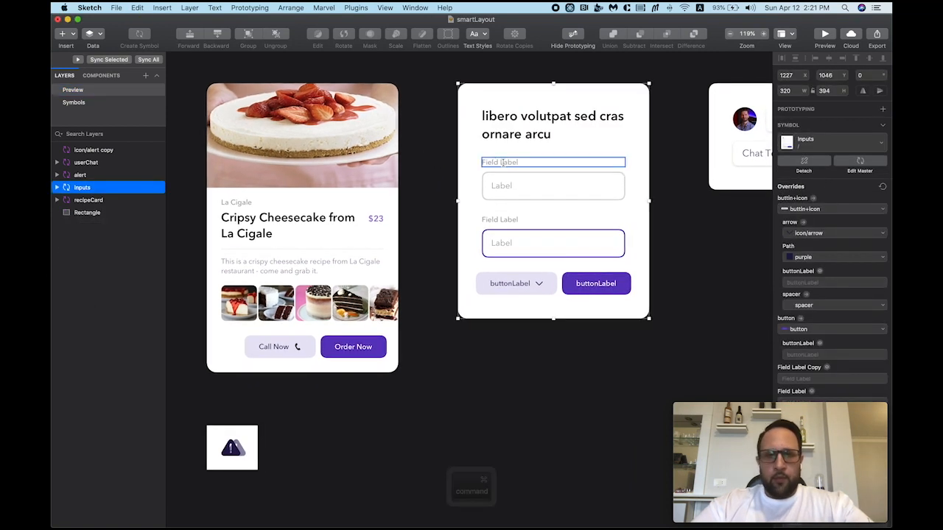
key("super+a")
type("Full Na")
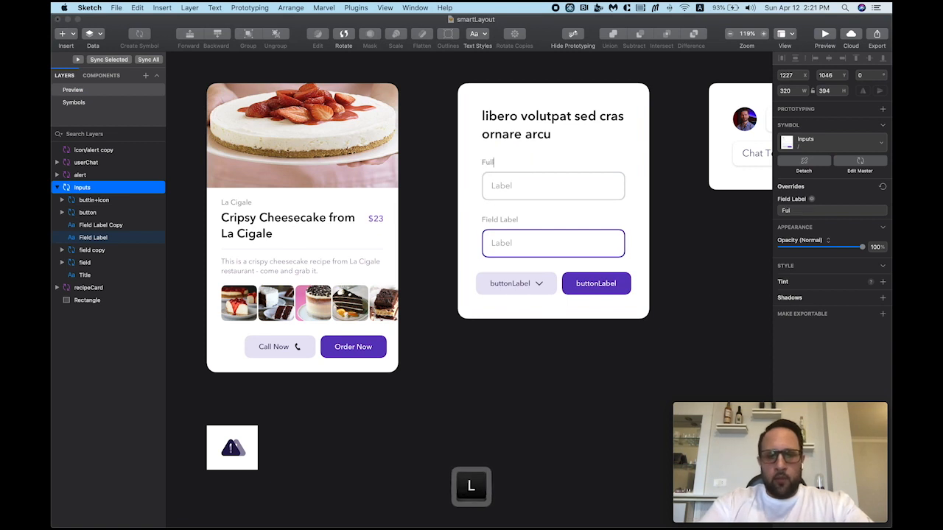
key("BackSpace")
type("ame")
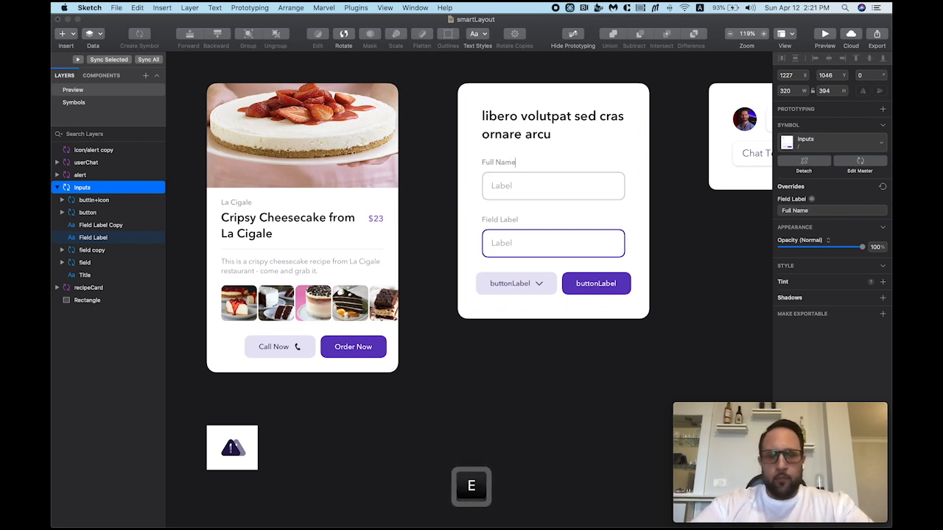
left_click(445, 171)
Step: Change the label above the form's second input field to "Email Address"
left_click(488, 217)
double_click(499, 219)
key("super+a")
type("Email A")
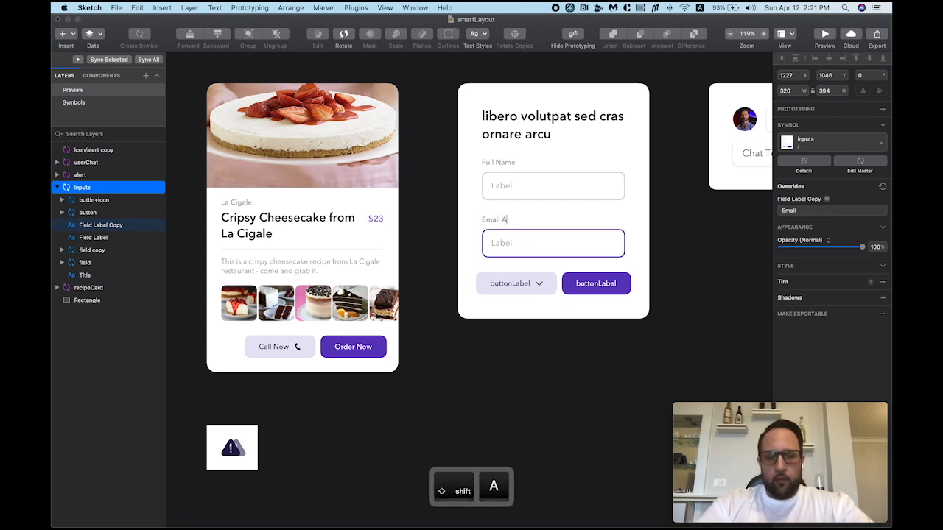
type("ddress")
left_click(439, 205)
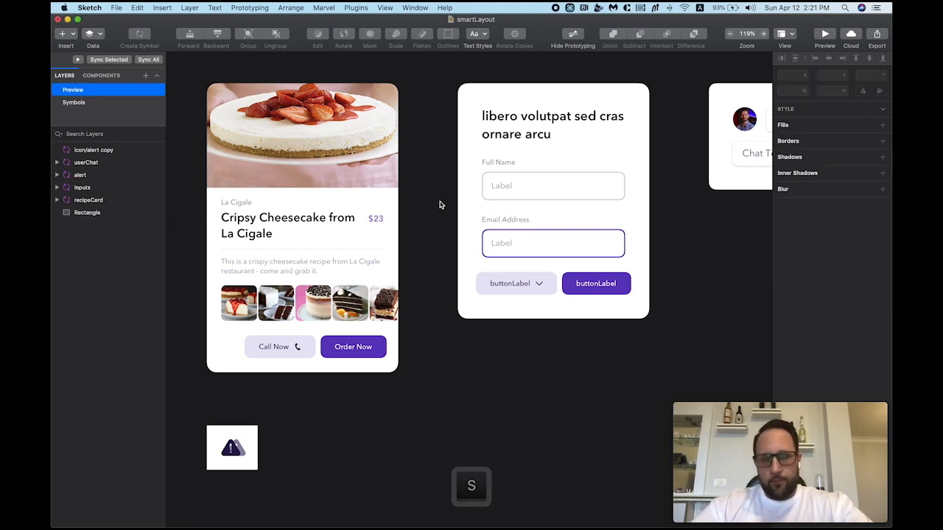
Step: Set the placeholder inside the Full Name field to "Type your full name"
left_click(506, 191)
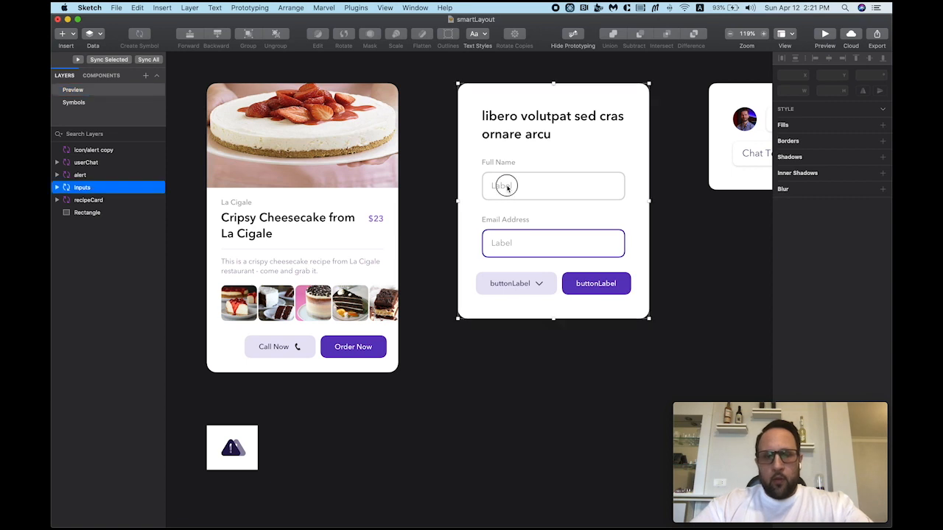
double_click(507, 188)
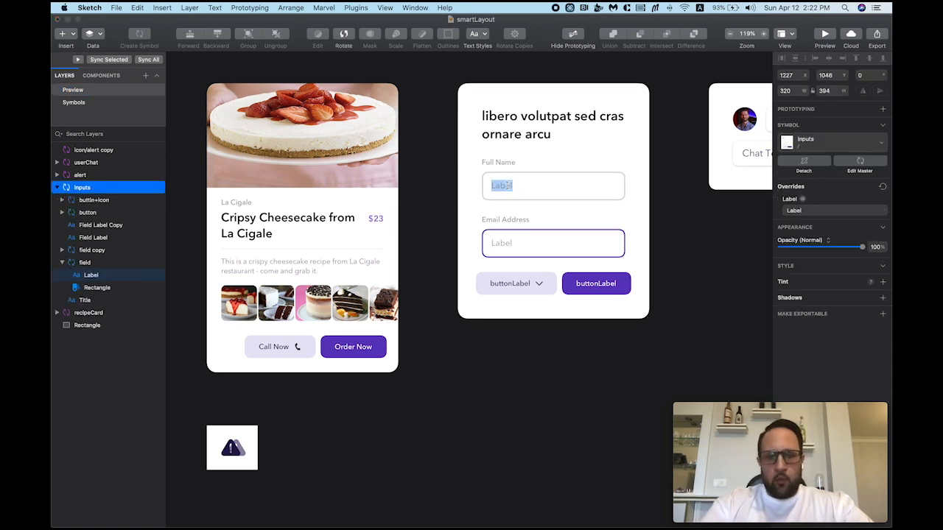
type("T")
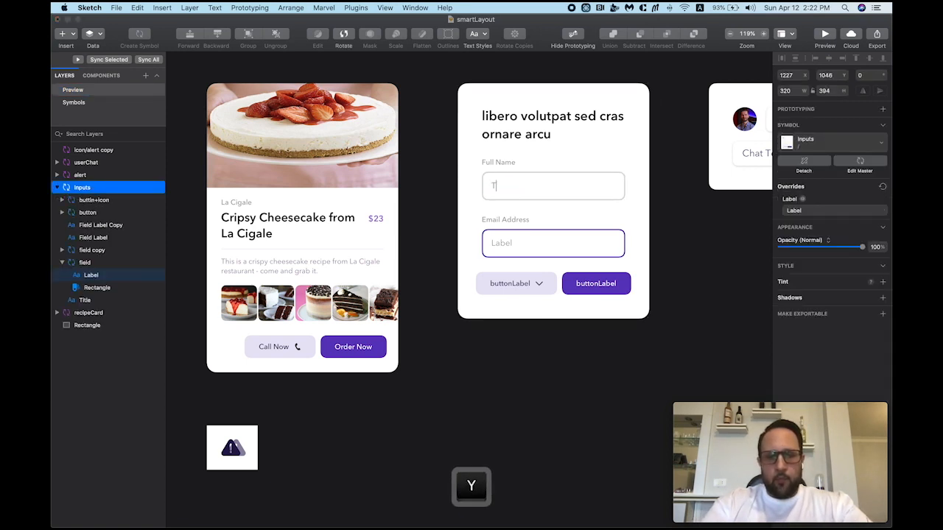
type("ype your full name")
left_click(494, 324)
Step: Set the placeholder inside the Email Address field to "Type your email address"
left_click(499, 242)
double_click(502, 243)
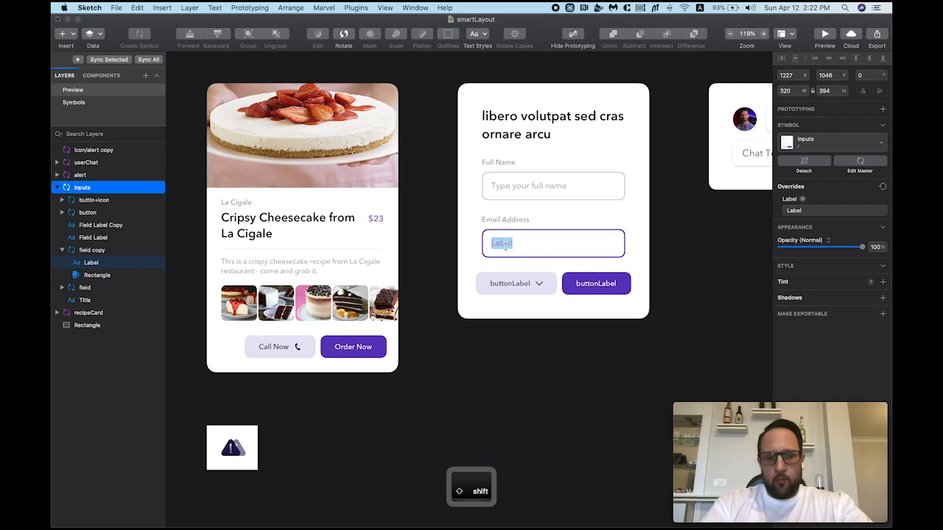
type("Type your email address")
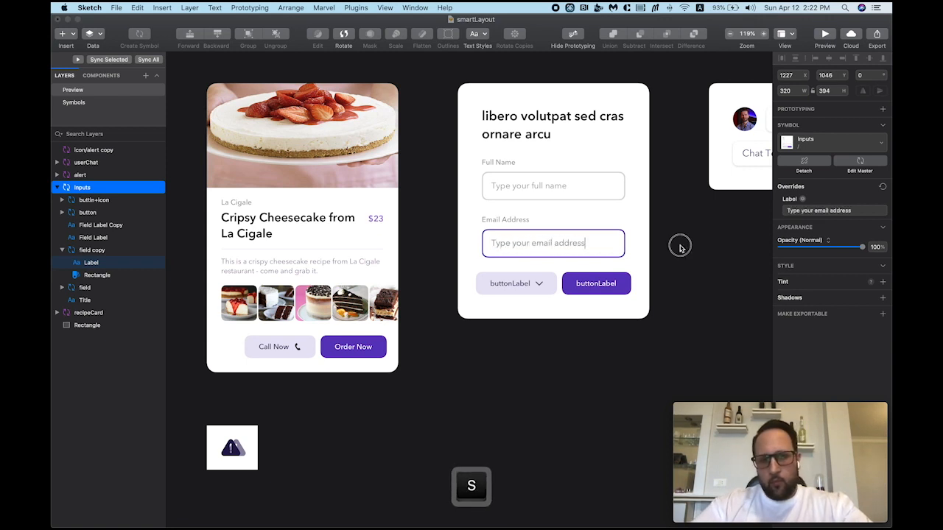
left_click(680, 246)
Step: Change the label of the form's solid purple button to "Submit"
left_click(609, 283)
double_click(609, 283)
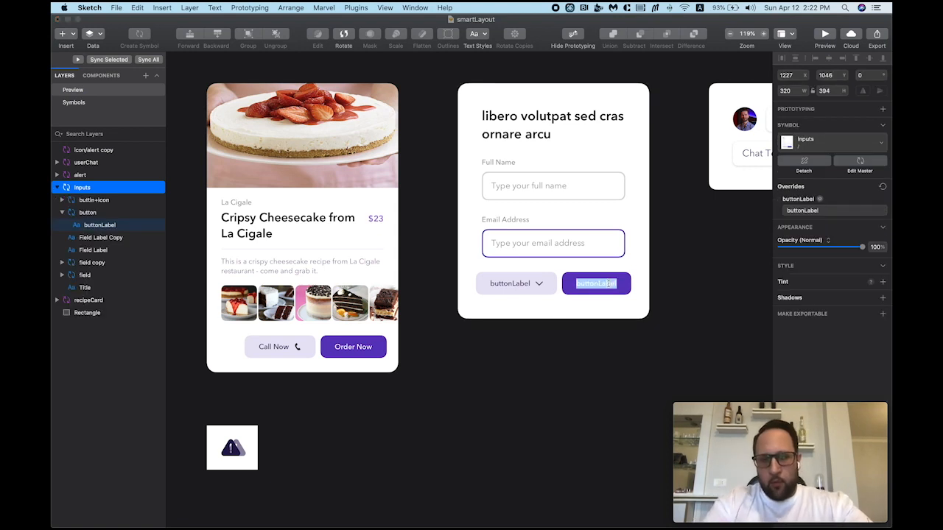
type("Submit")
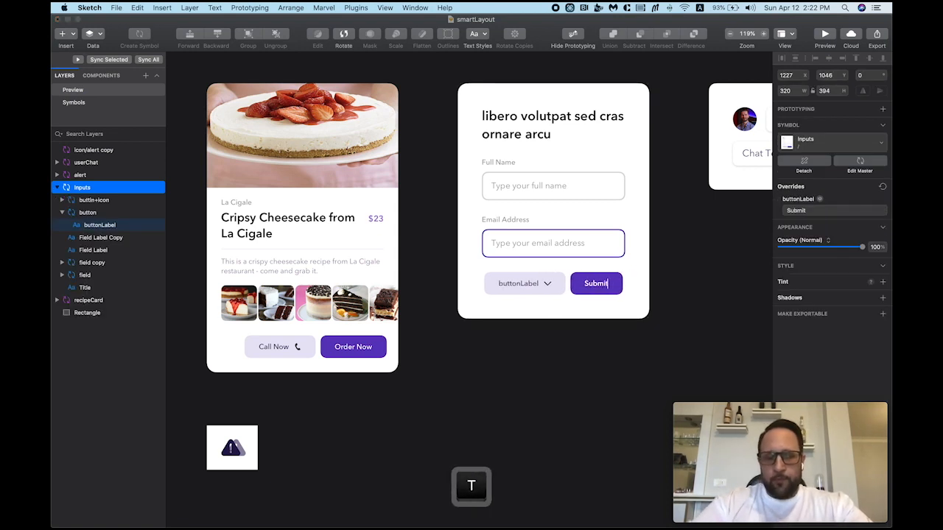
left_click(697, 274)
Step: Change the label of the form's light button with the arrow to "Cancel" and reselect the inputs card
left_click(518, 286)
double_click(520, 284)
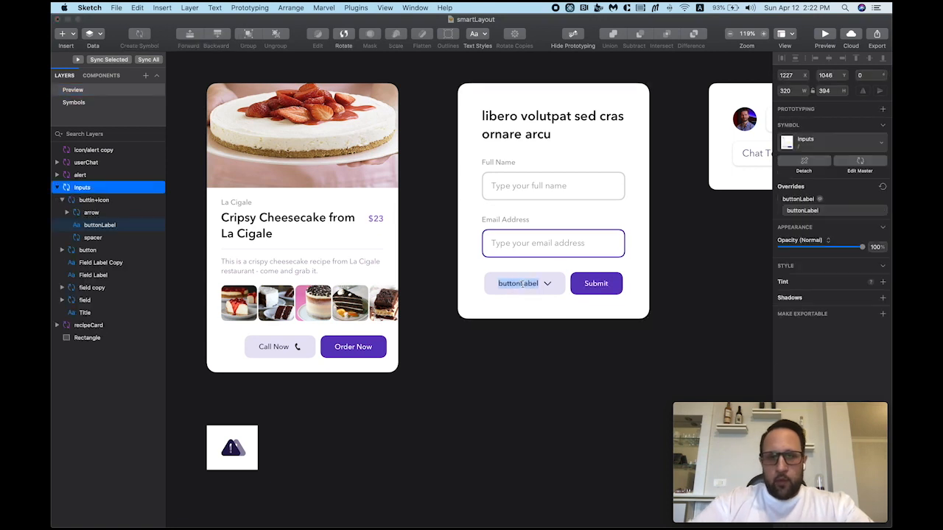
type("Cancel")
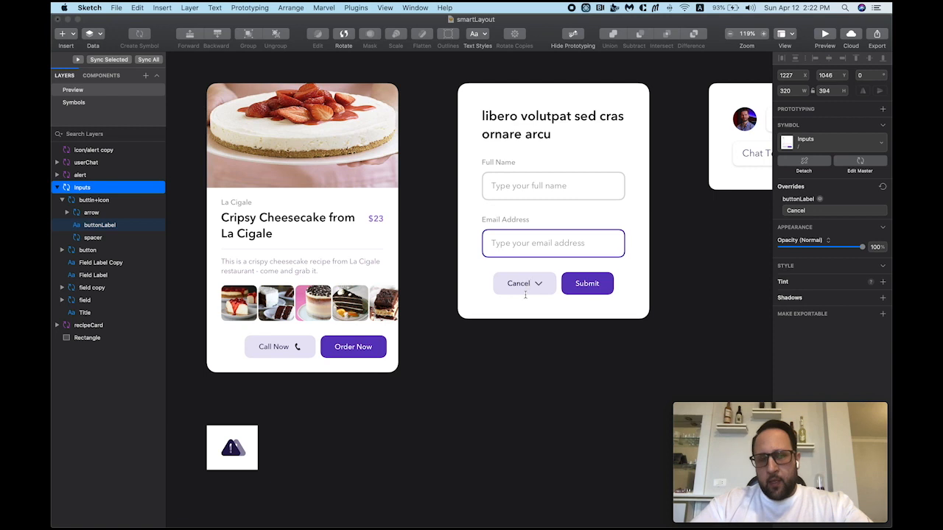
left_click(541, 336)
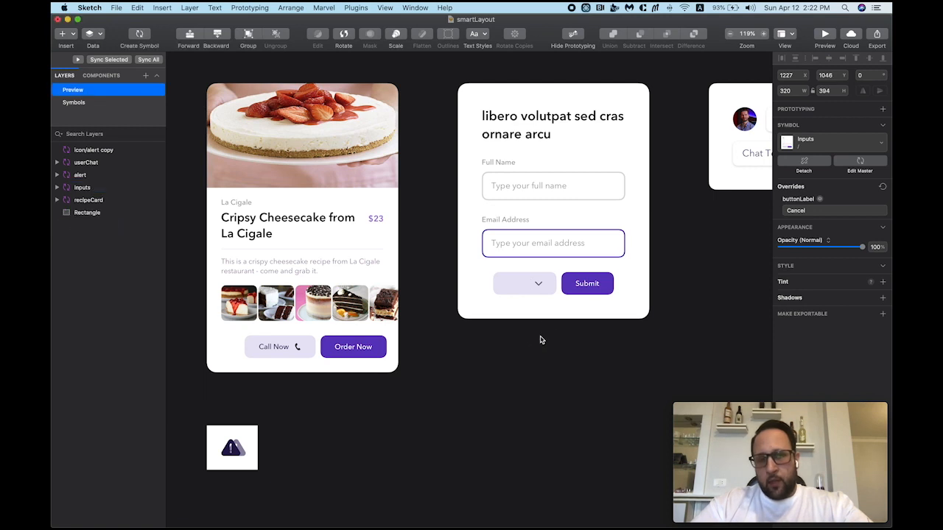
left_click(538, 287)
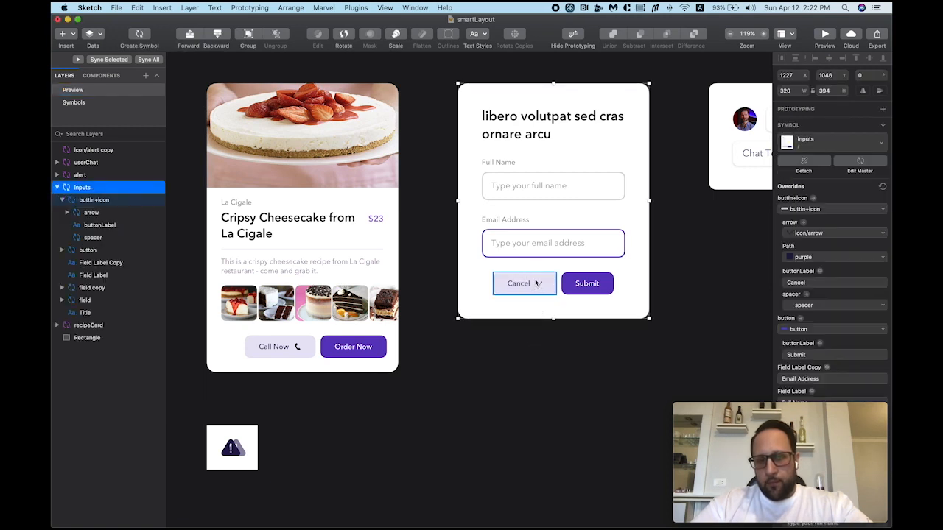
Step: Override both the arrow icon and the spacer in the form's Cancel button with No Symbol
left_click(808, 236)
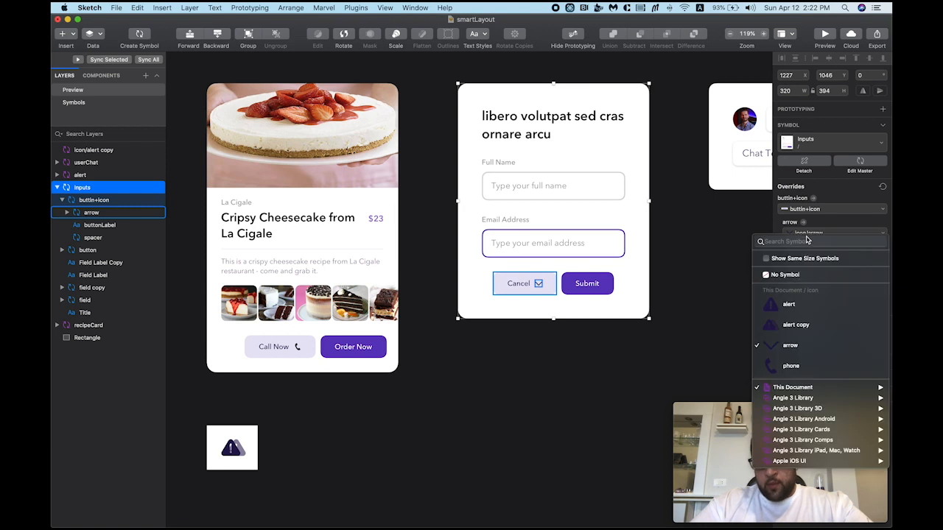
left_click(808, 275)
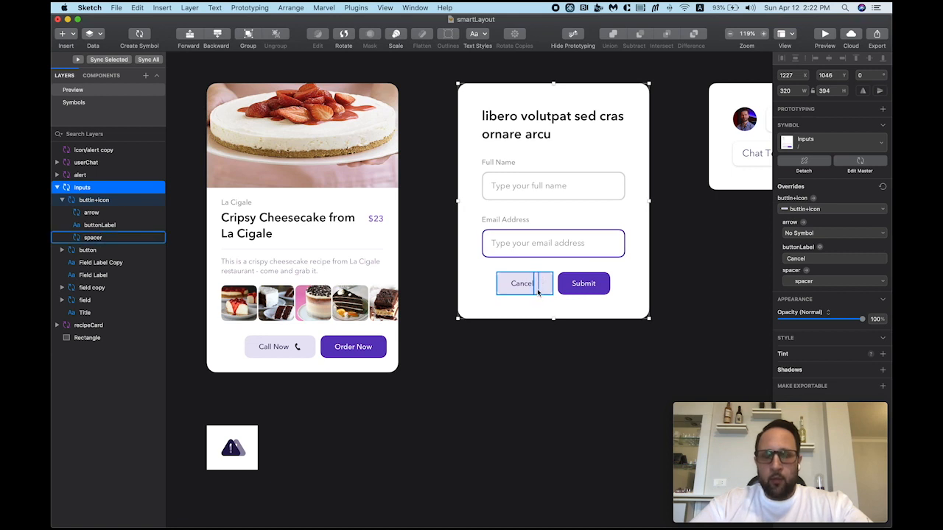
left_click(817, 284)
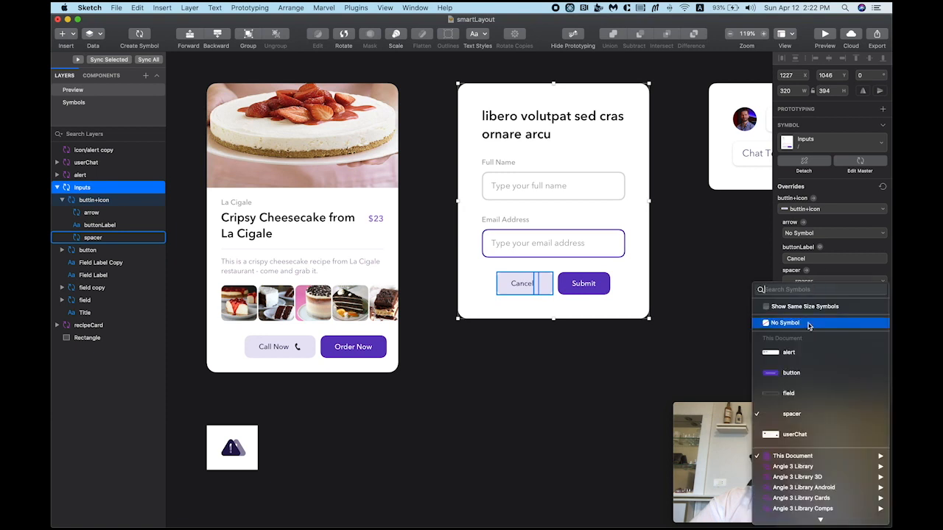
left_click(808, 323)
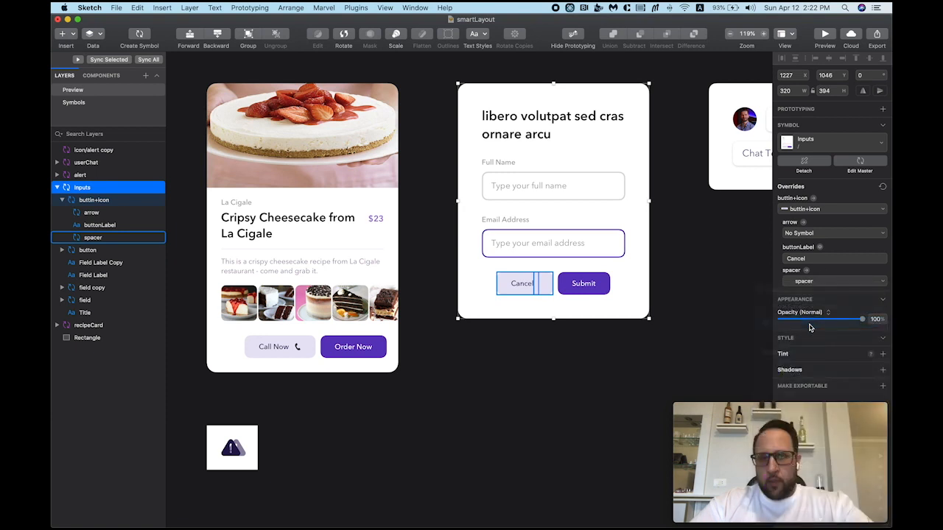
left_click(678, 257)
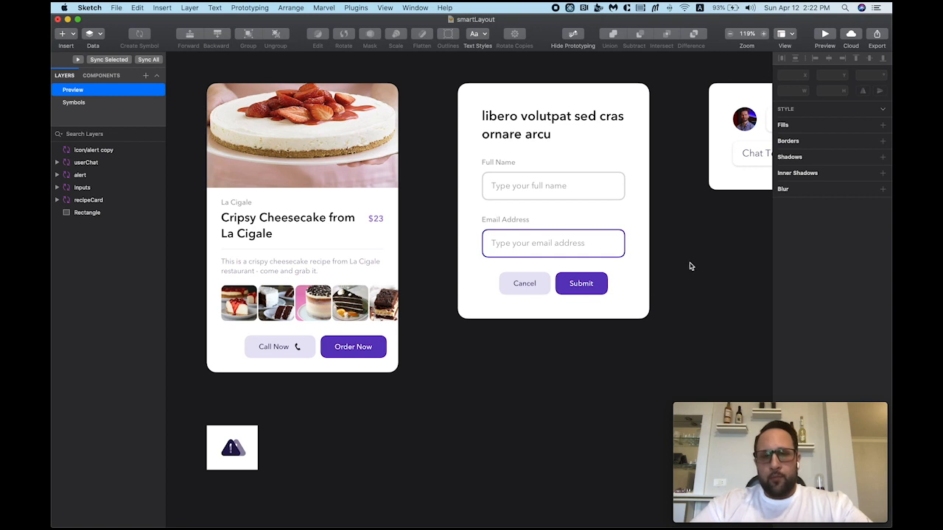
Step: Select the chat card, switch to the Lorem Ipsum generator in Safari, and generate and copy 1 sentence of placeholder text
scroll(691, 266, "down", 2)
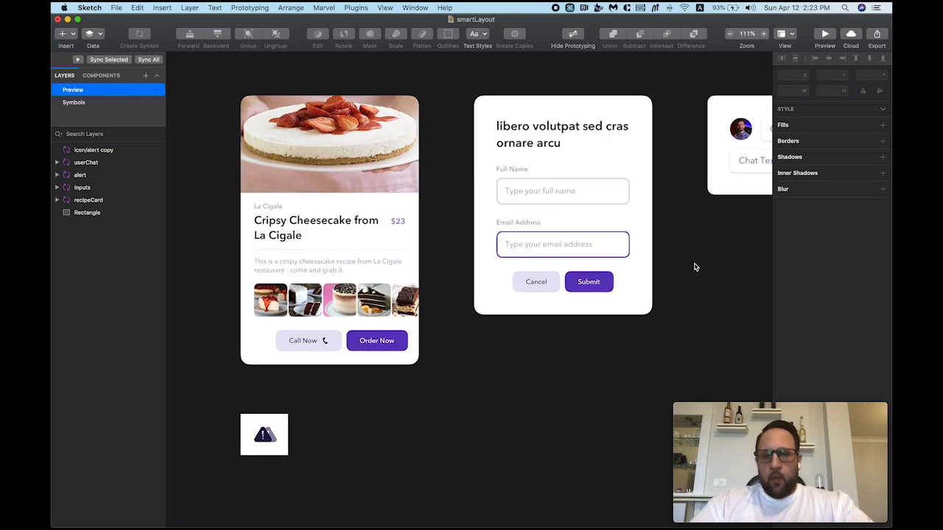
scroll(705, 255, "right", 10)
scroll(478, 253, "up", 2)
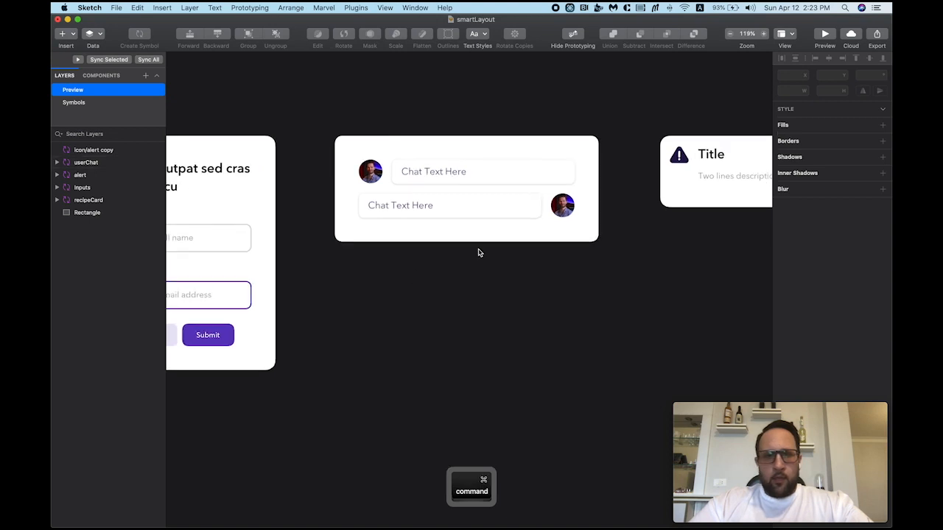
scroll(478, 253, "up", 1)
scroll(472, 258, "down", 1)
left_click(453, 174)
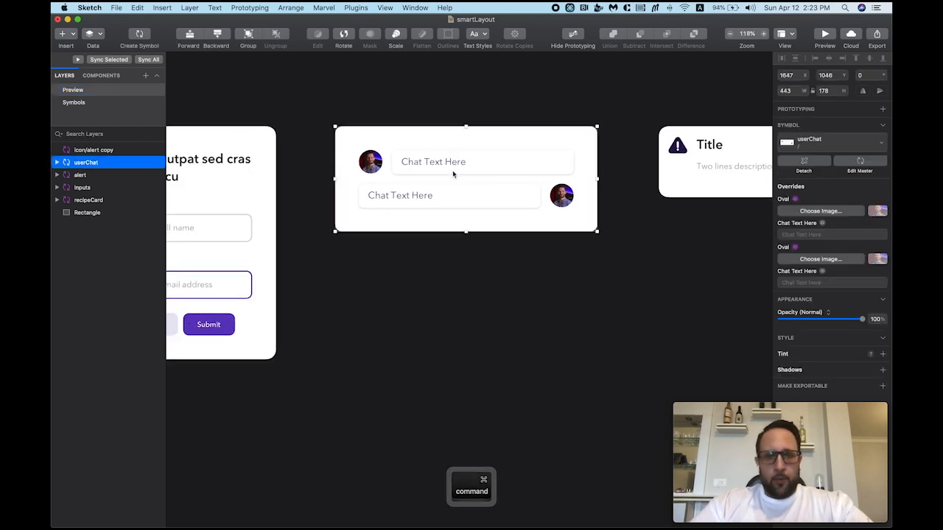
key("super+Tab")
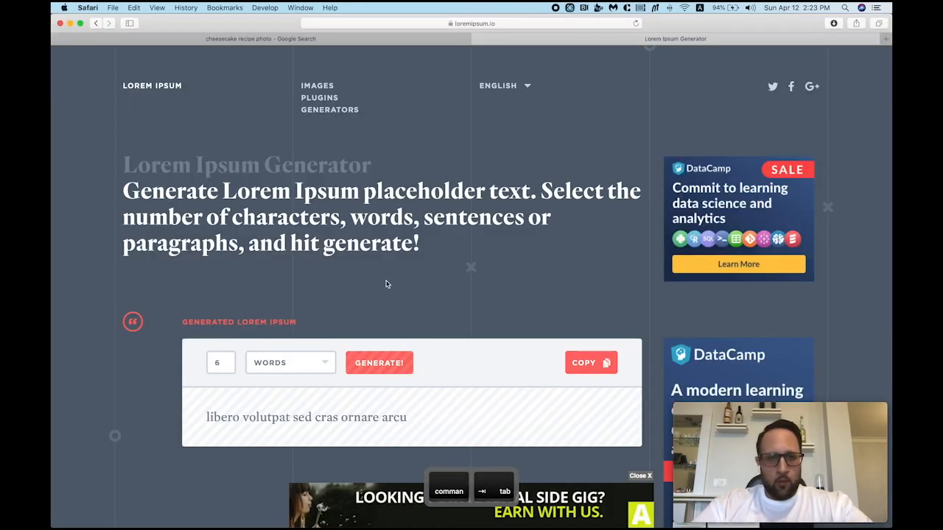
scroll(442, 229, "down", 1)
left_click(270, 365)
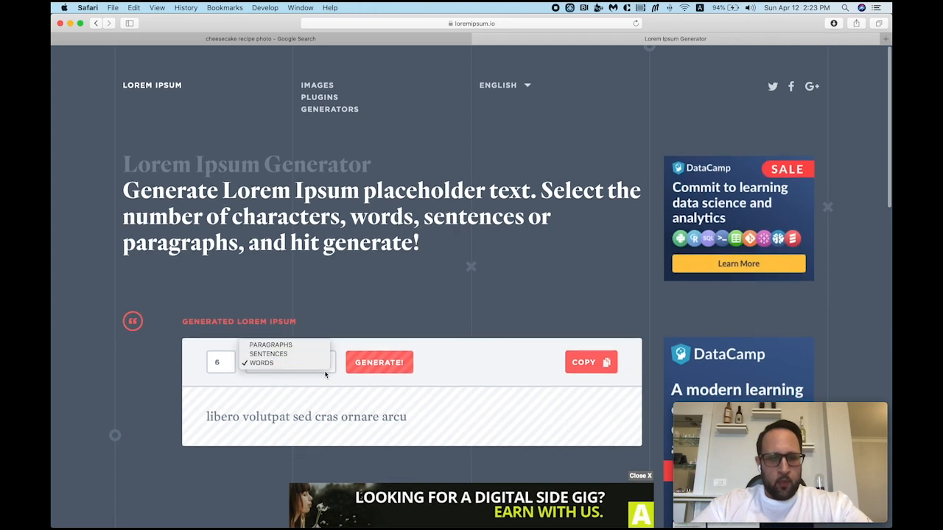
left_click(301, 356)
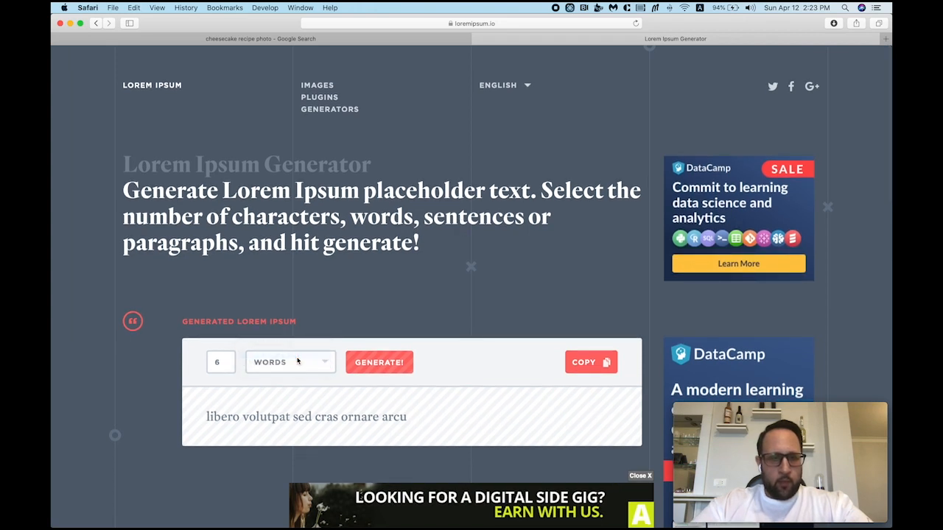
type("1")
left_click(385, 364)
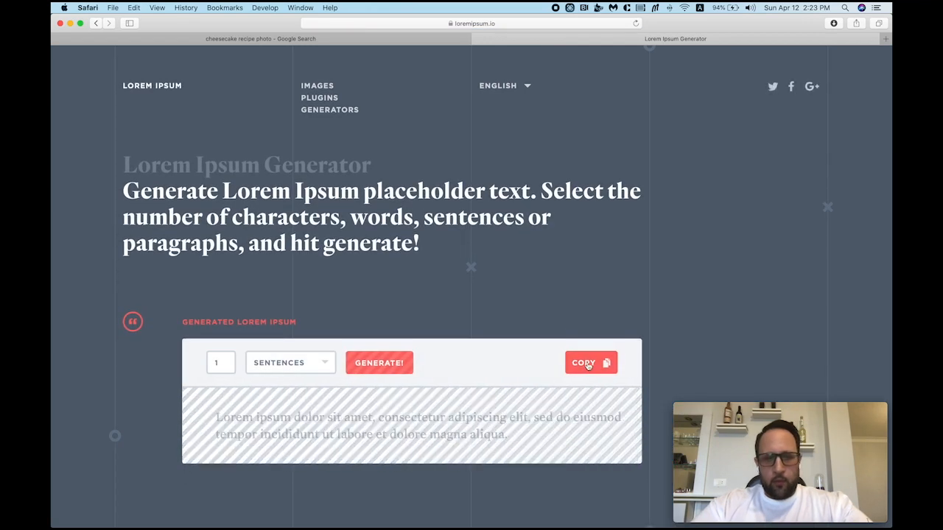
Step: Return to Sketch and replace the upper chat message with the copied sentence starting "Lorem ipsum dolor sit amet, consectetur adipiscing elit"
key("super+Tab")
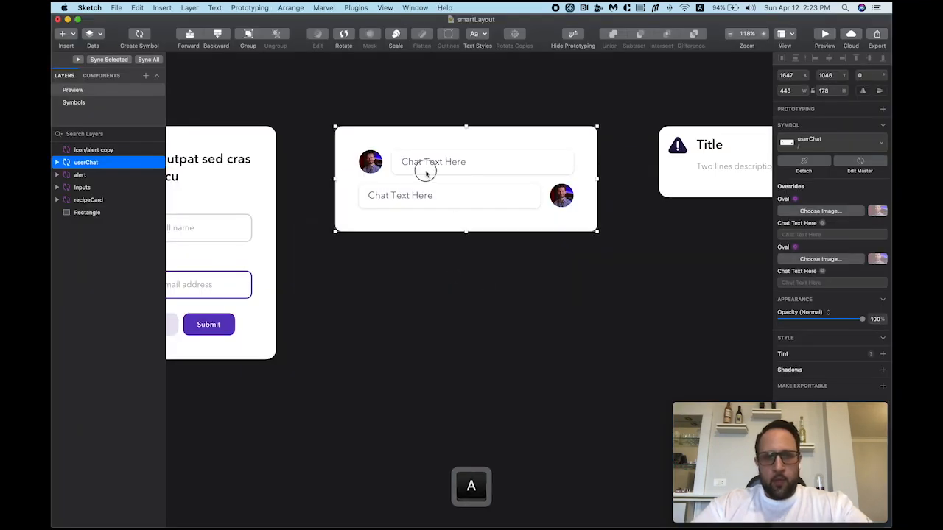
double_click(426, 173)
left_click(243, 69)
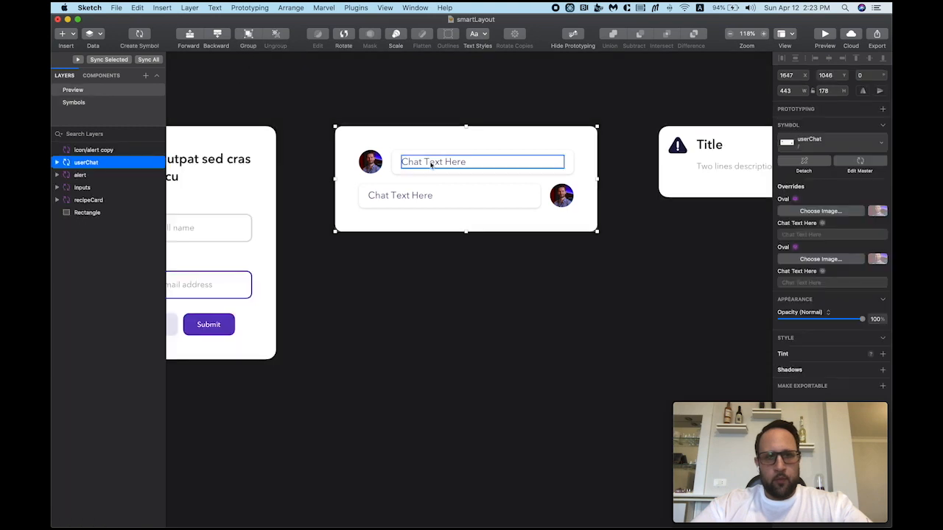
double_click(437, 164)
key("super+a")
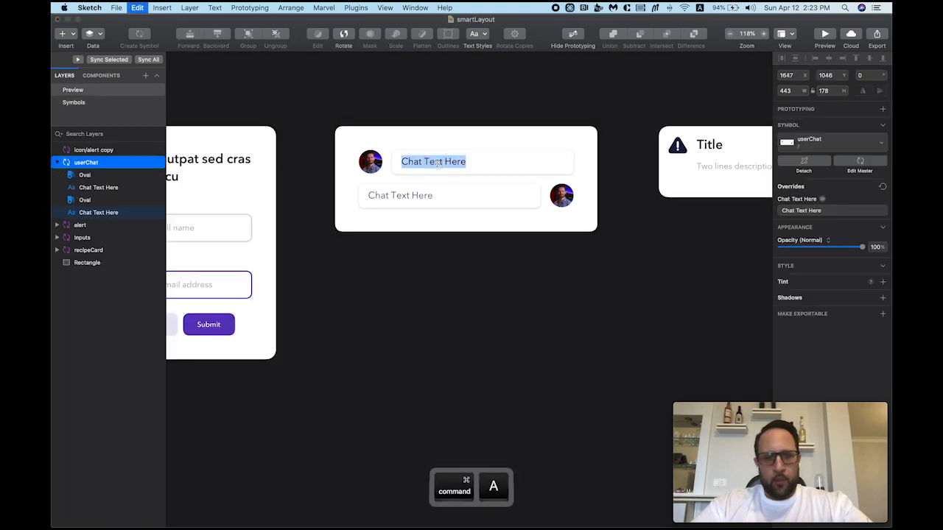
type("Lorem ipsum dolor sit amet, consectetur adipiscing elit, sed do eiusmod tempor incididunt ut labore et dolore magna aliqua.")
left_click(508, 312)
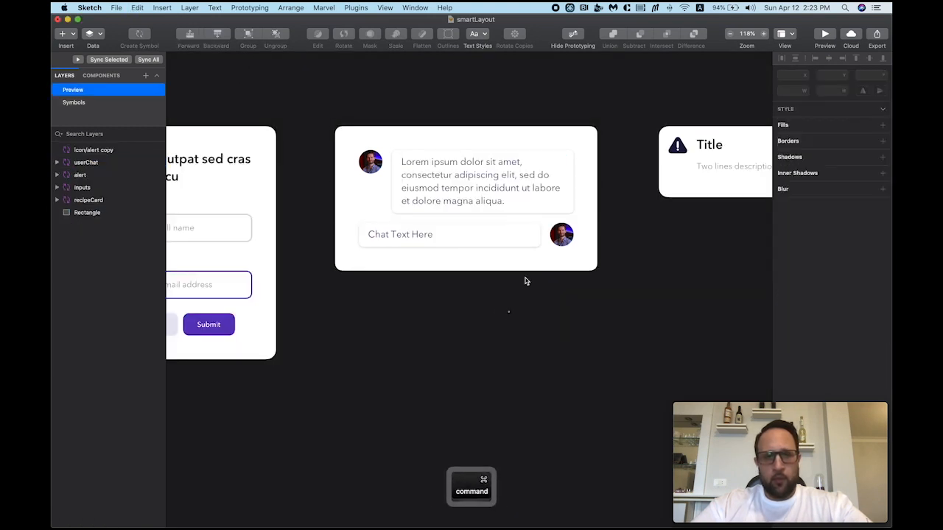
Step: Copy the generated sentence again from Safari and replace the lower chat message in Sketch with it
key("super+Tab")
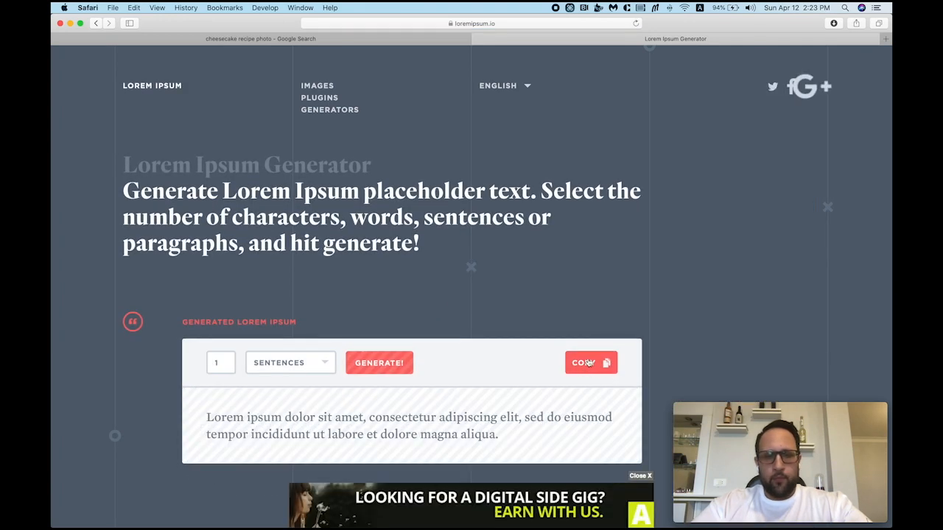
left_click(589, 364)
key("super+Tab")
double_click(404, 235)
key("super+a")
key("super+v")
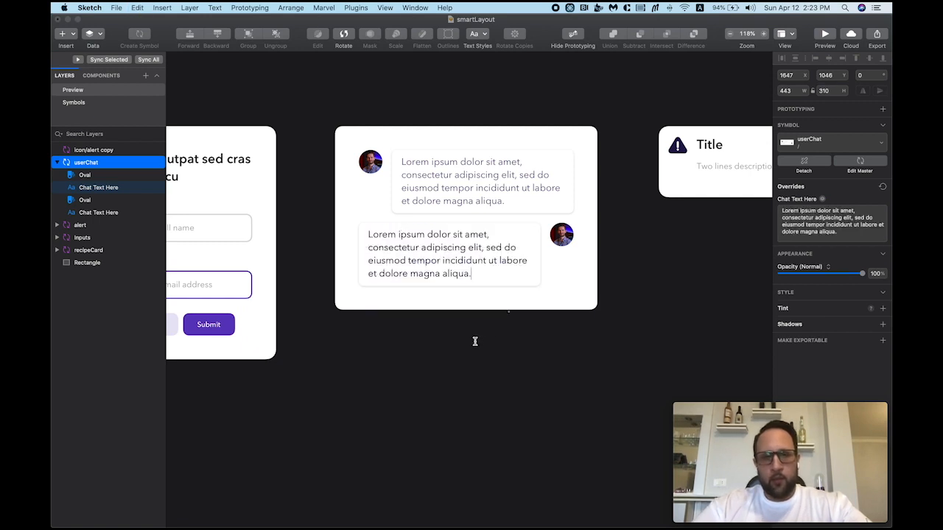
left_click(506, 346)
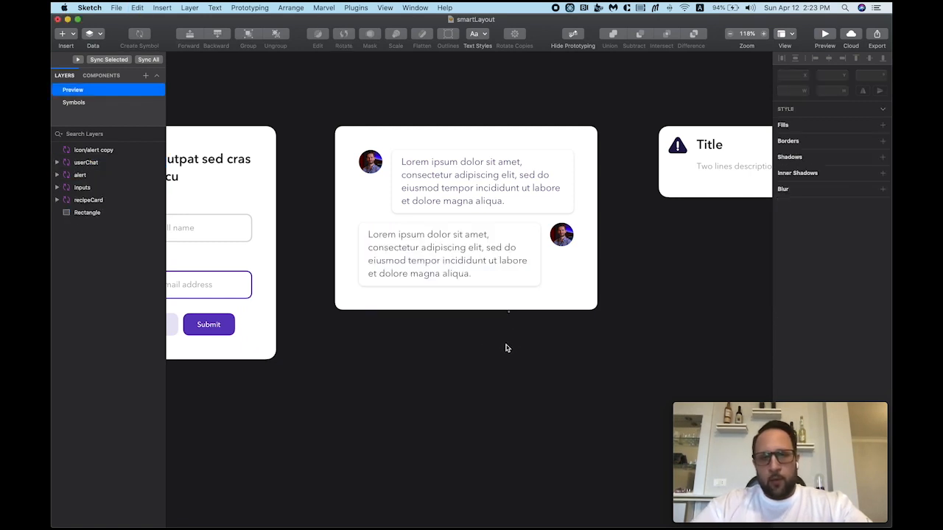
Step: Fill the avatar beside the lower chat message with a photo from the Sketch Data Faces source
left_click(377, 170)
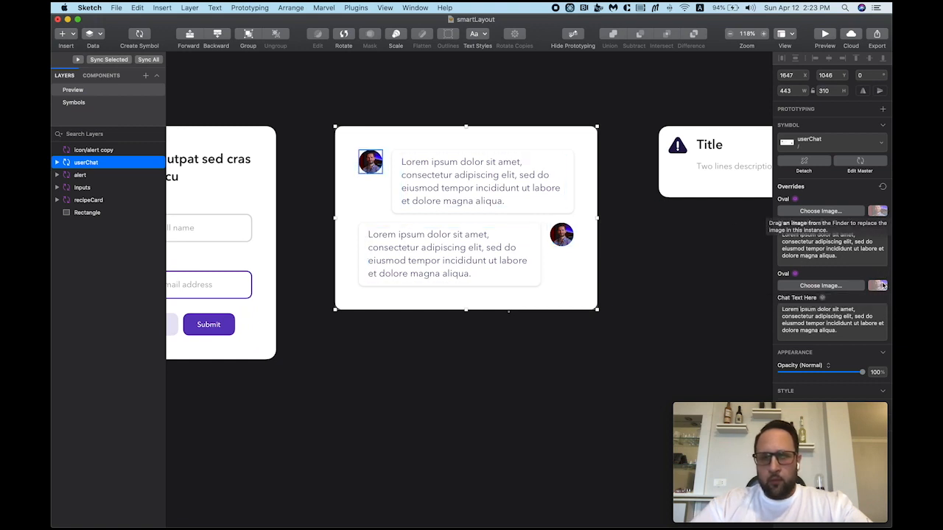
left_click(796, 200)
mouse_move(803, 226)
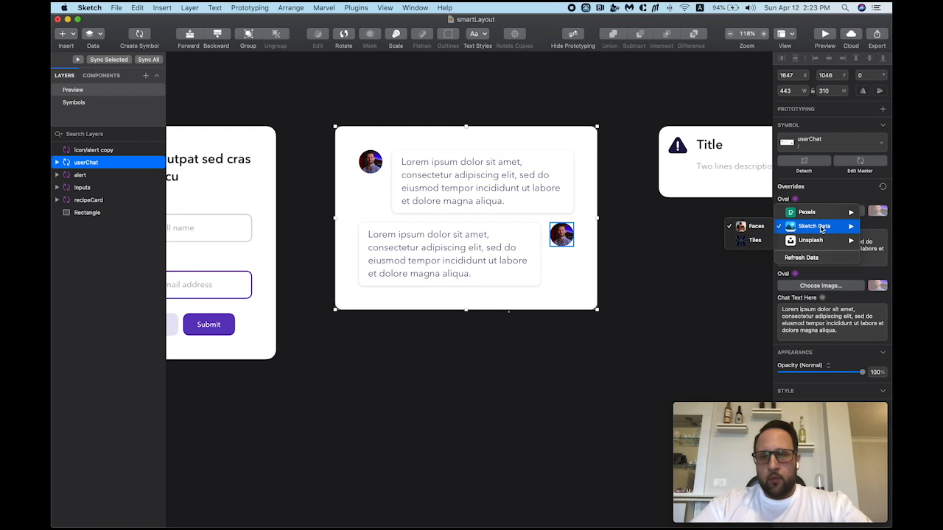
left_click(754, 228)
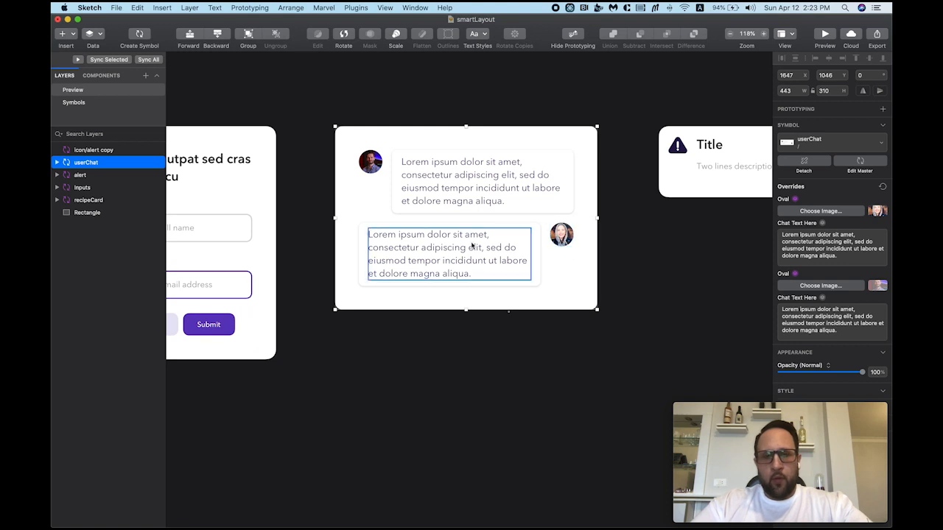
Step: Refresh the data of the avatar beside the upper chat message several times to swap in a different face photo
double_click(368, 166)
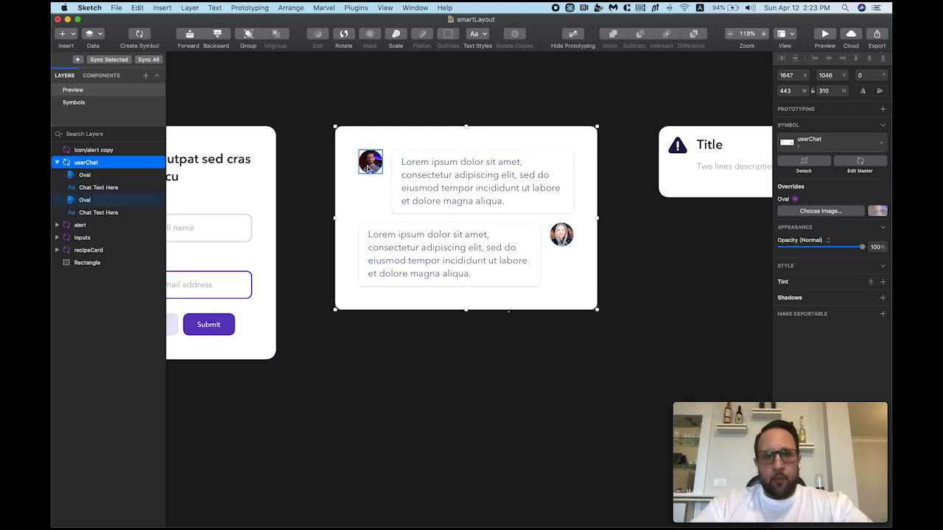
key("ctrl+super+d")
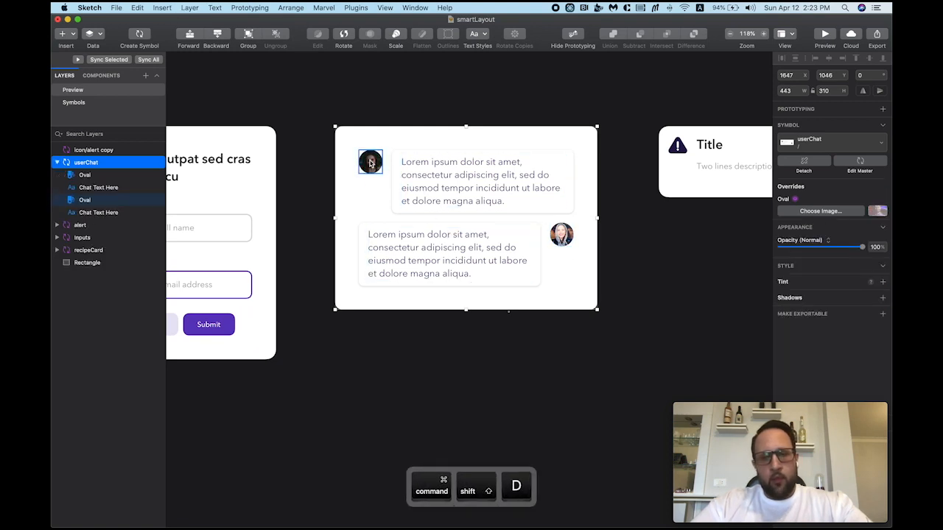
left_click(423, 244, "shift")
key("super+shift+d")
key("super+shift+d")
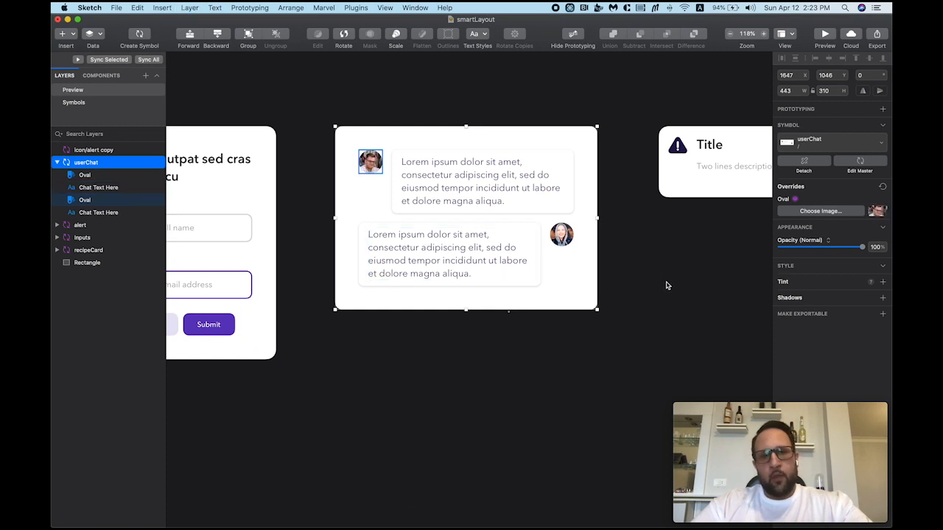
key("super+shift+d")
key("super+shift+d")
key("super+shift+d")
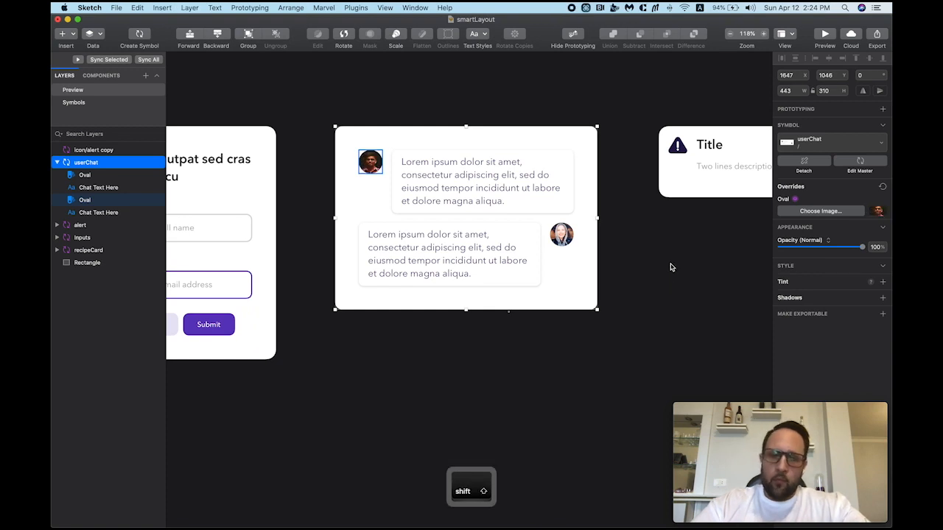
left_click(674, 274)
Step: Replace the title of the alert card with the full copied Lorem Ipsum sentence
scroll(619, 246, "down", 3)
left_click_drag(677, 253, 465, 225)
scroll(494, 209, "up", 3)
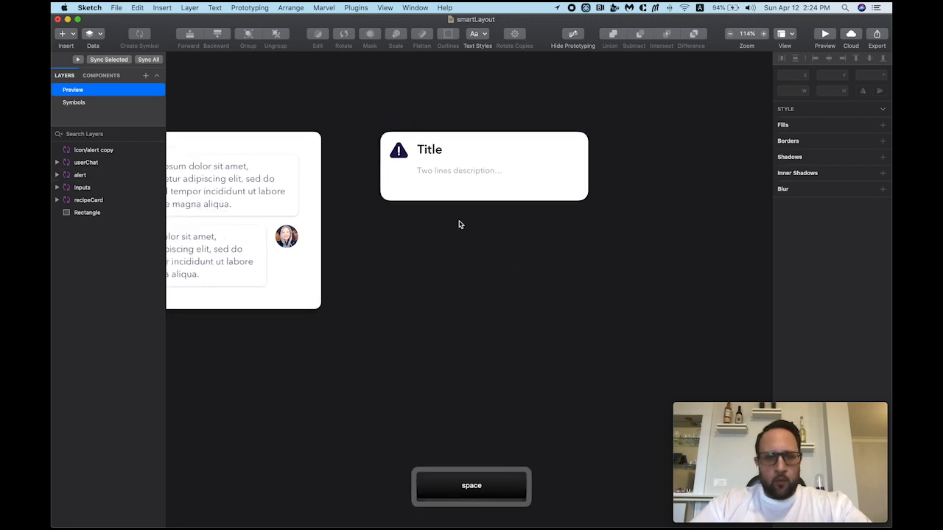
double_click(432, 151)
key("super+v")
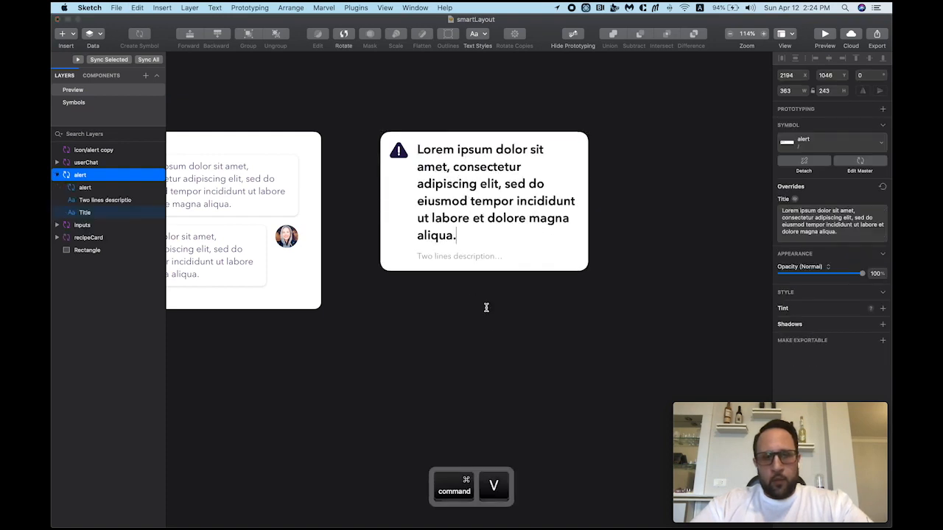
left_click(499, 345)
Step: Shorten the alert card's title to "Lorem ipsum dolor sit amet."
double_click(452, 237)
left_click(452, 236)
left_click_drag(453, 237, 450, 167)
type("..")
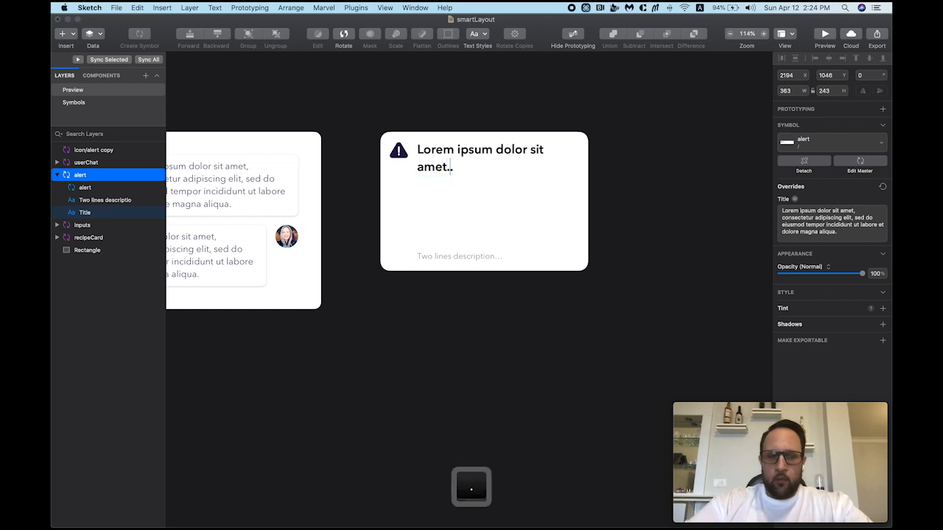
key("BackSpace")
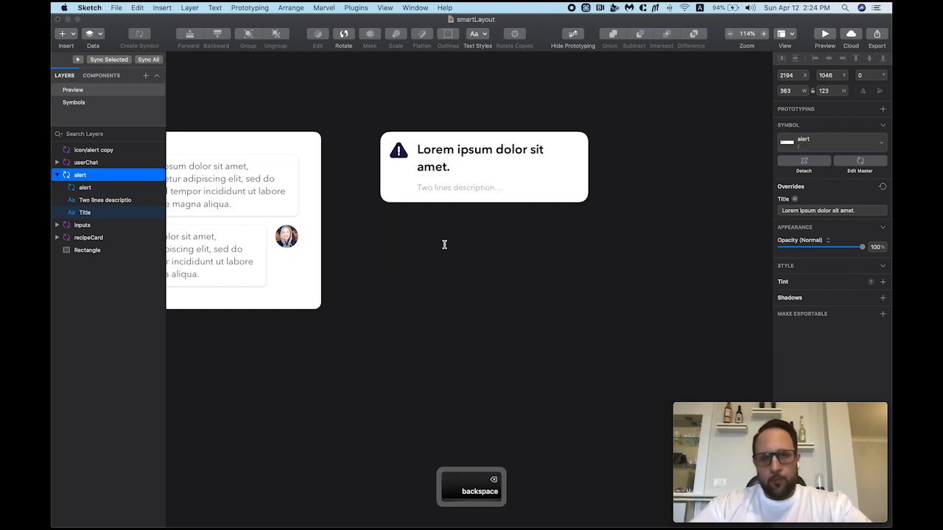
left_click(444, 244)
Step: Replace the alert card's two-line description with the copied Lorem Ipsum sentence
left_click(468, 189)
double_click(461, 187)
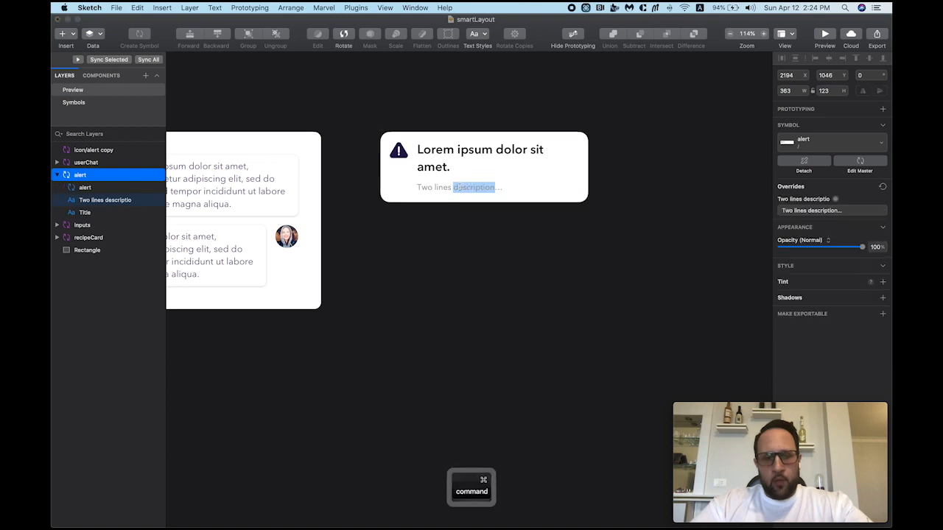
key("super+v")
left_click(512, 270)
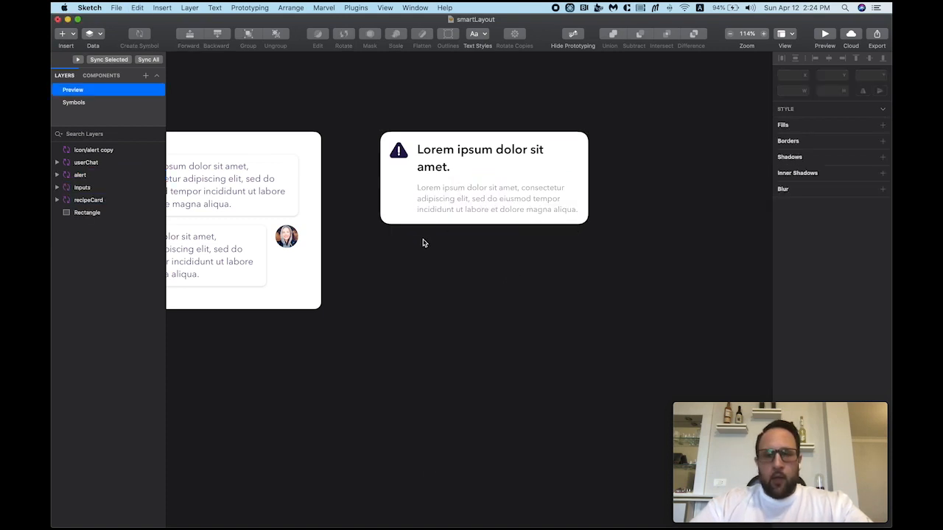
Step: Override the alert card's warning icon with No Symbol
left_click(411, 163)
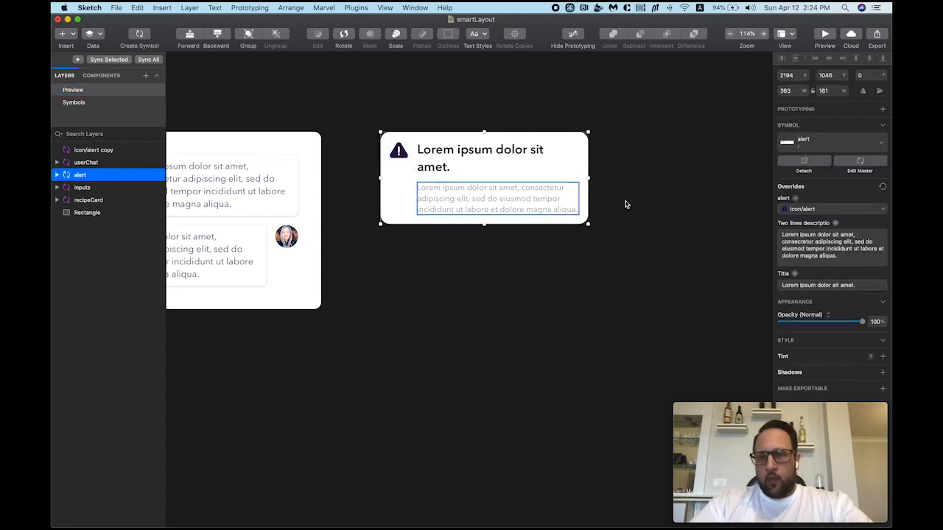
left_click(814, 212)
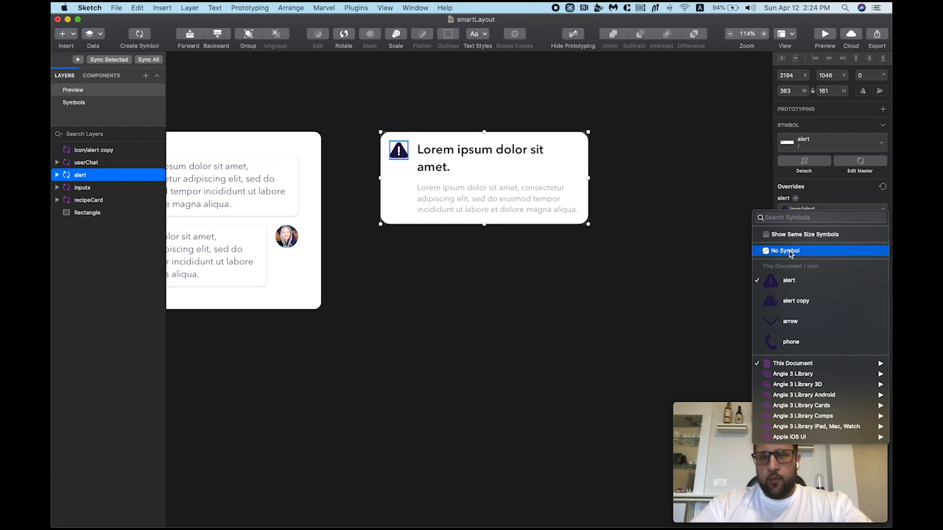
left_click(796, 254)
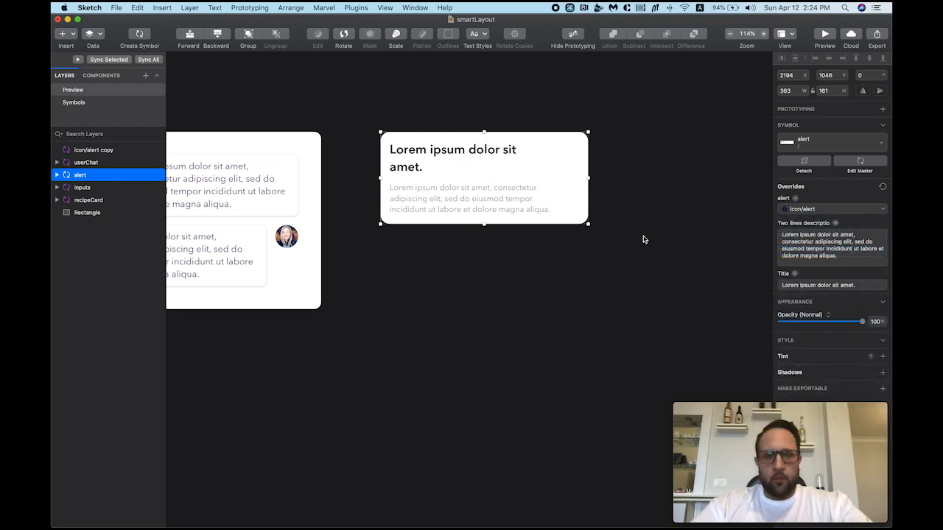
Step: Create a new blank document after reviewing the finished cards together
left_click(639, 196)
scroll(699, 187, "down", 5)
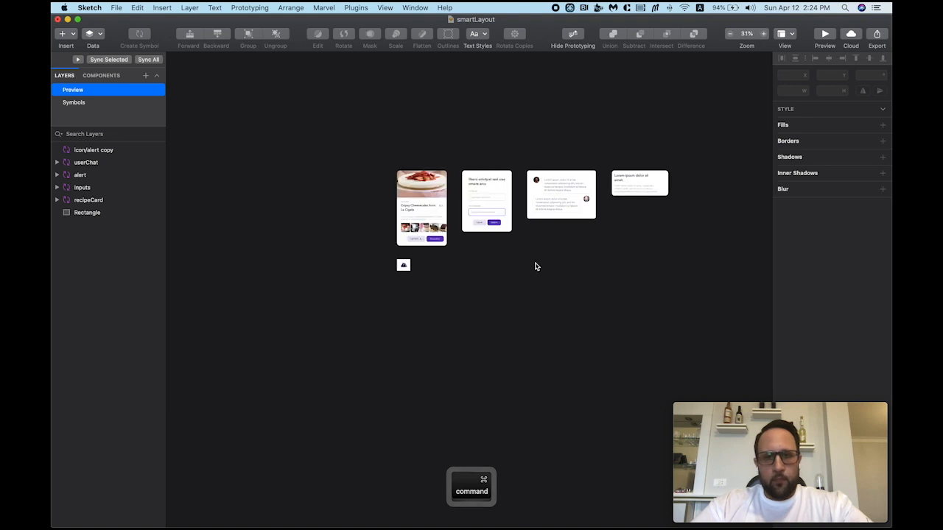
scroll(533, 251, "up", 5)
left_click_drag(557, 258, 491, 257)
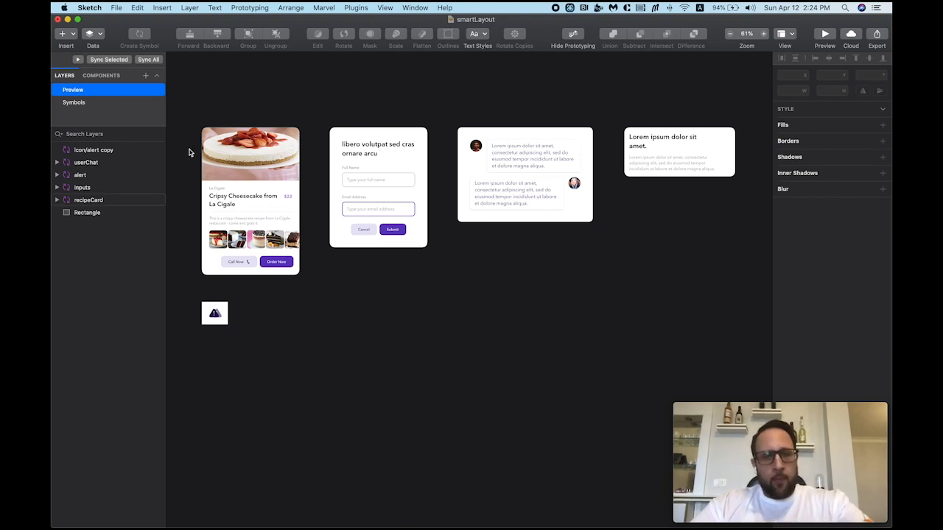
left_click(117, 8)
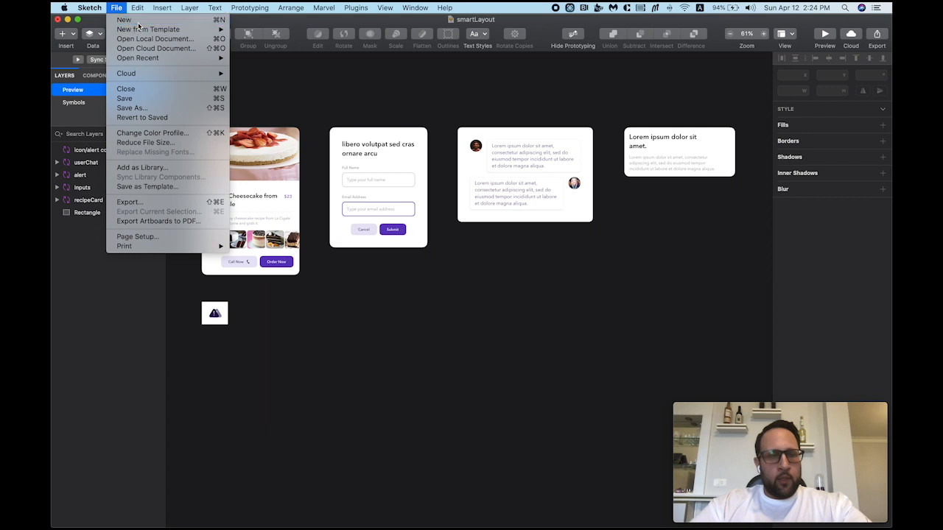
left_click(439, 172)
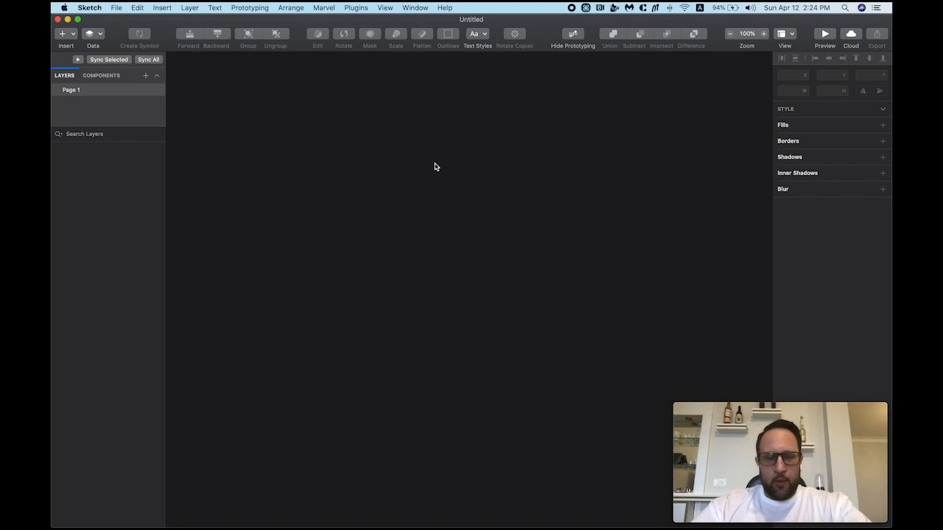
Step: Draw a portrait rectangle about 327 by 442 on the empty canvas as the card background
key("r")
left_click_drag(308, 142, 472, 363)
scroll(412, 135, "up", 3)
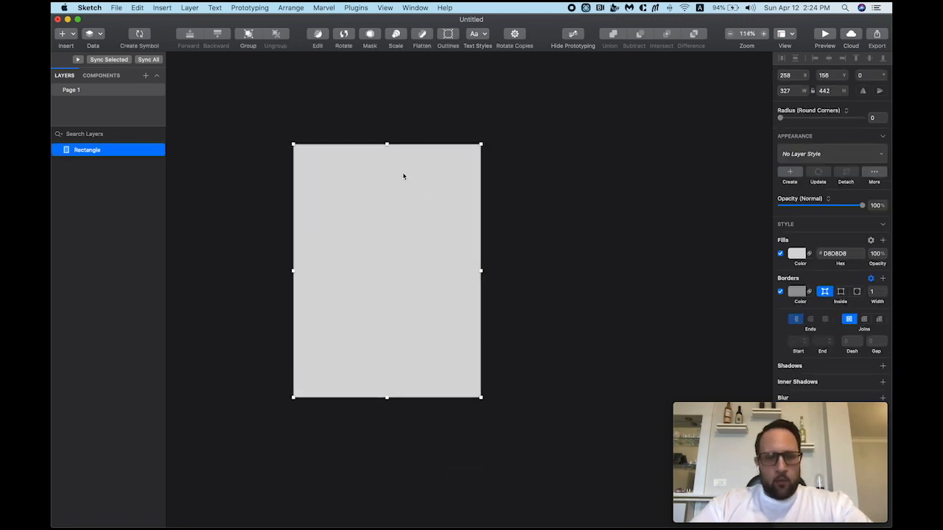
key("space")
left_click_drag(507, 203, 520, 186)
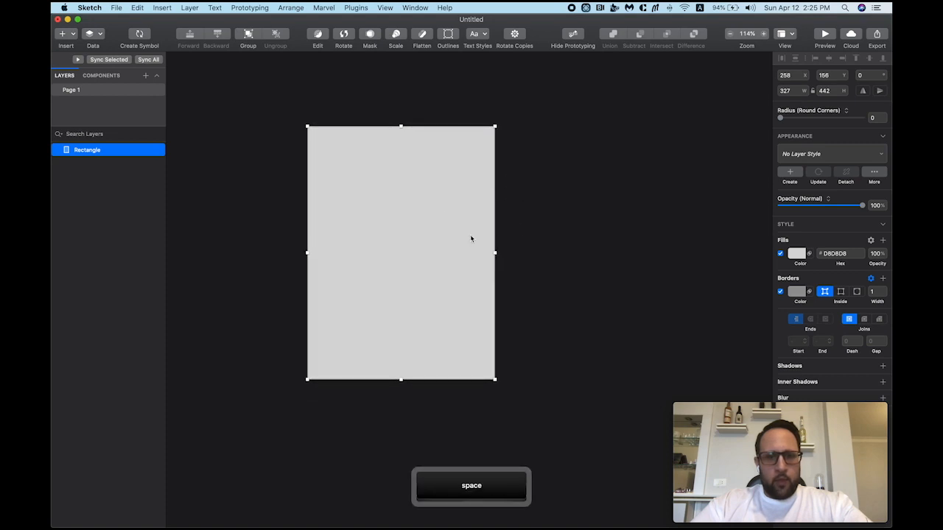
Step: Remove the rectangle's border and set its fill to white, FFFFFF
left_click(781, 295)
key("BackSpace")
left_click(797, 256)
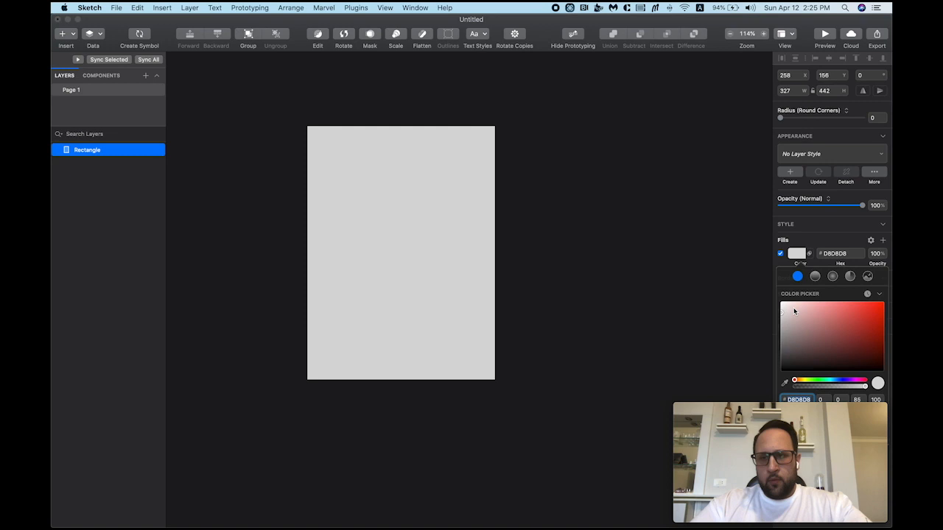
left_click_drag(795, 311, 756, 270)
left_click(798, 258)
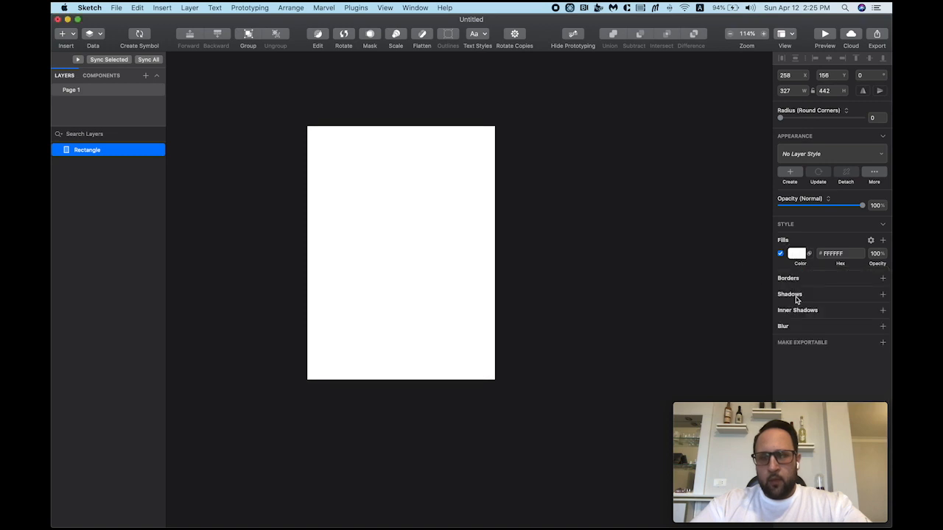
Step: Set the rectangle's corner radius to 16 with Smooth Corners
left_click(872, 118)
type("8")
key("Return")
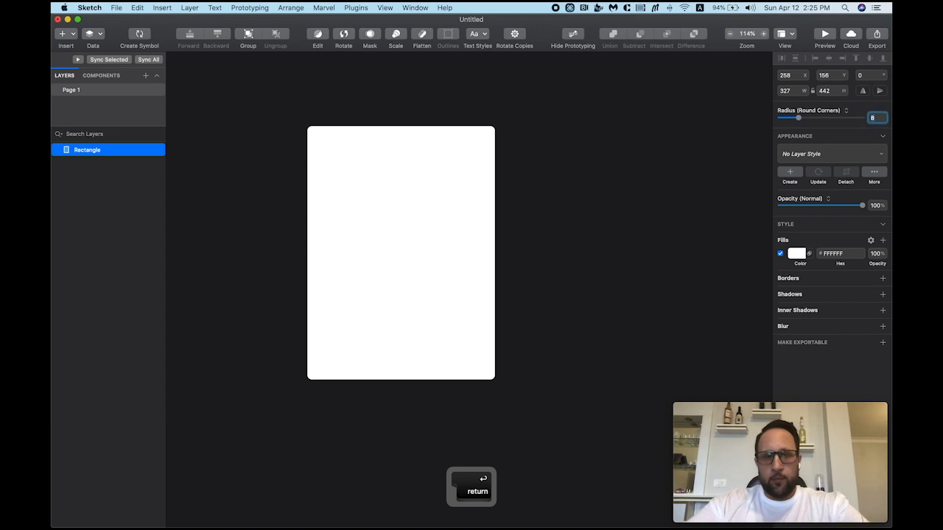
type("16")
key("Return")
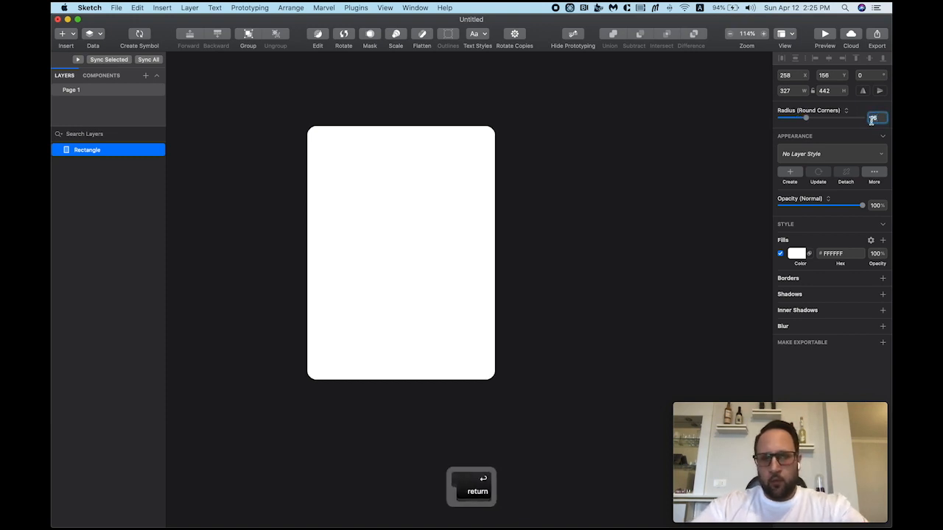
left_click(832, 111)
left_click(828, 120)
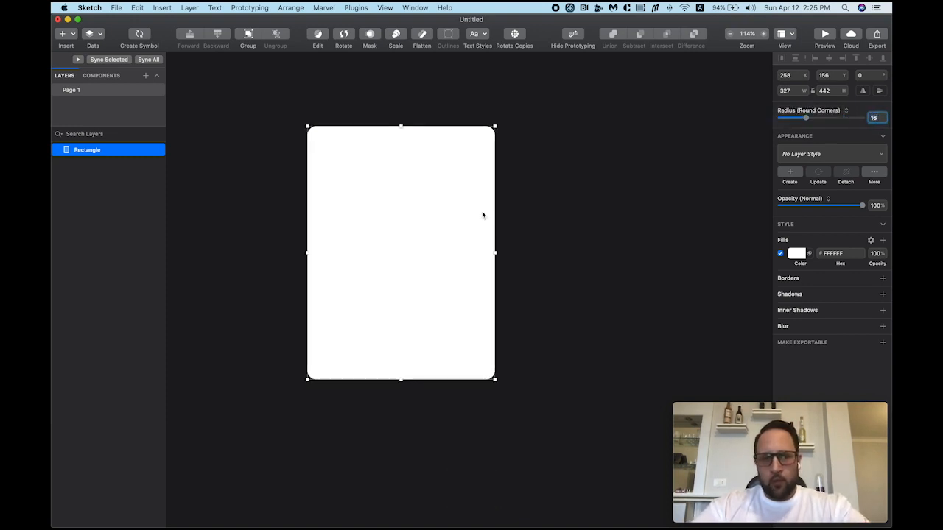
Step: Rename the rectangle layer as recipeCardBg
left_click(549, 181)
key("space")
left_click_drag(549, 180, 558, 176)
left_click(442, 218)
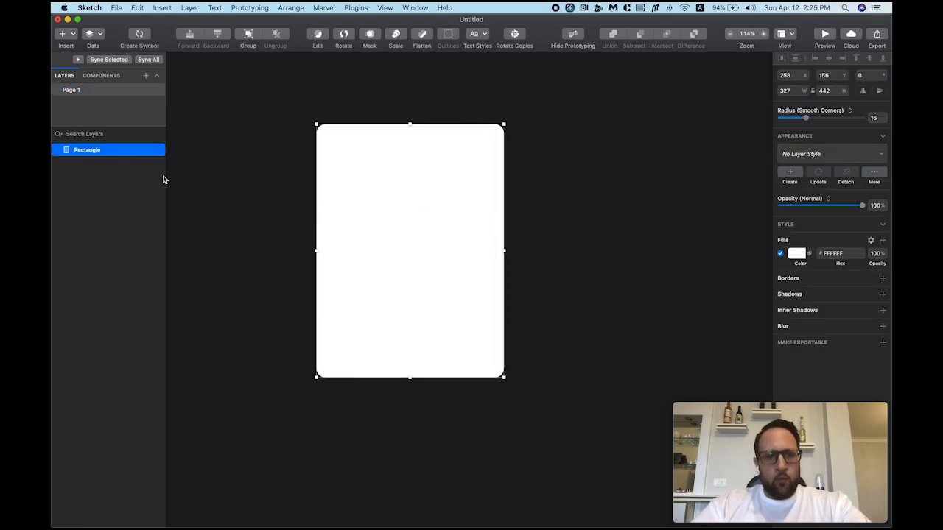
key("super+r")
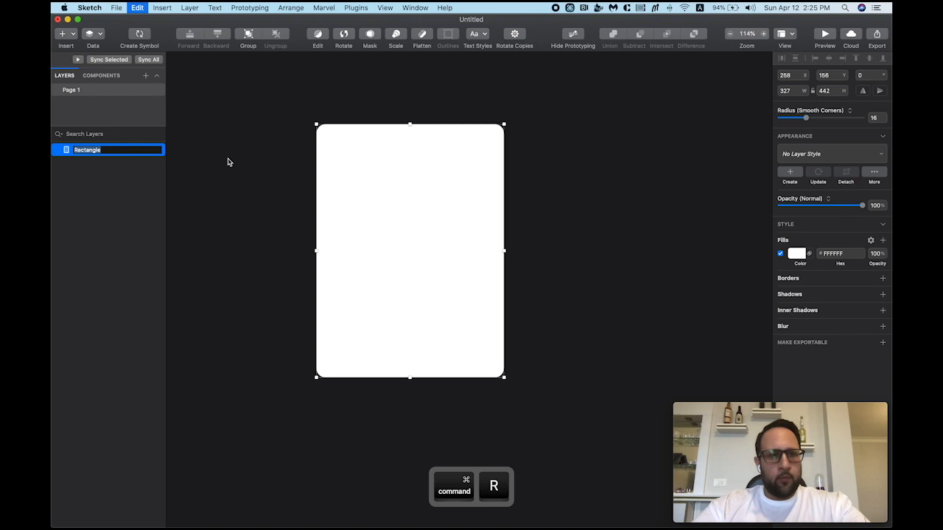
key("BackSpace")
type("rec")
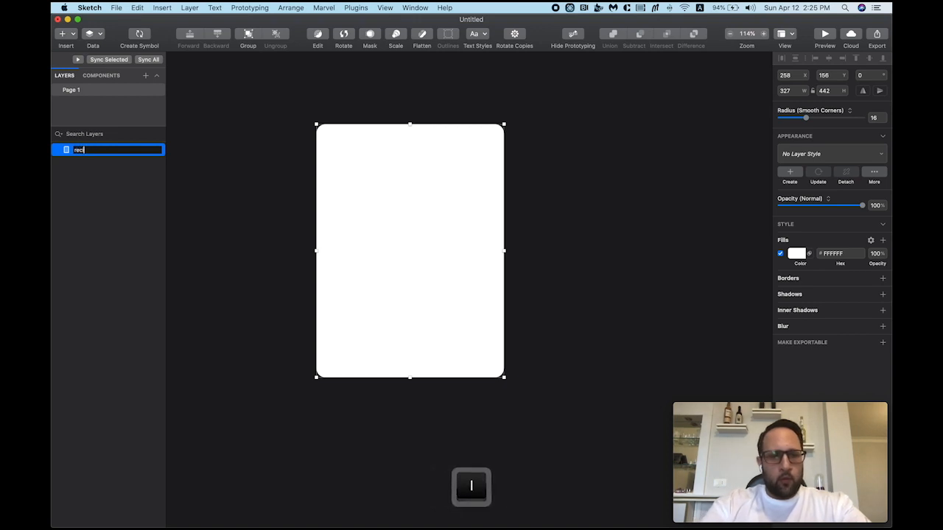
type("ipeCardBg")
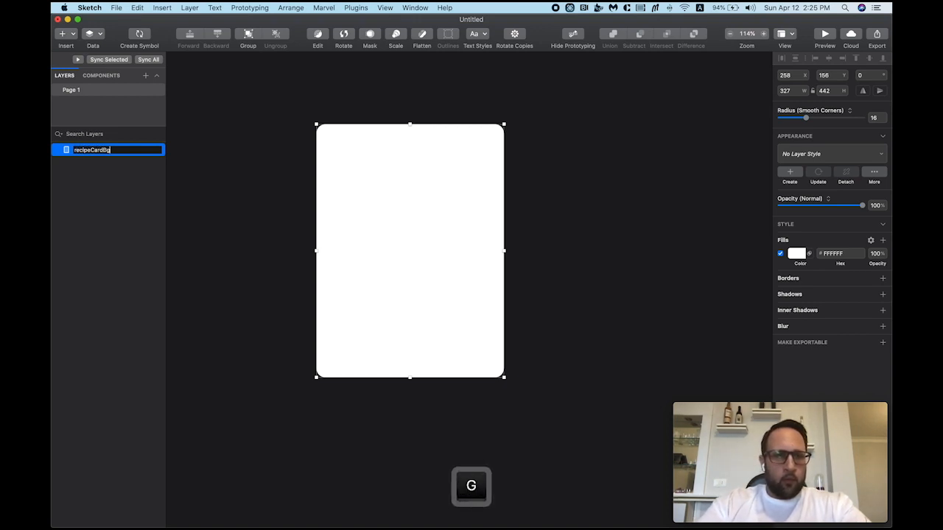
key("Return")
Step: Duplicate recipeCardBg, shorten the copy from its lower edge to a height of about 172, and set its corner radius to 0
key("super+d")
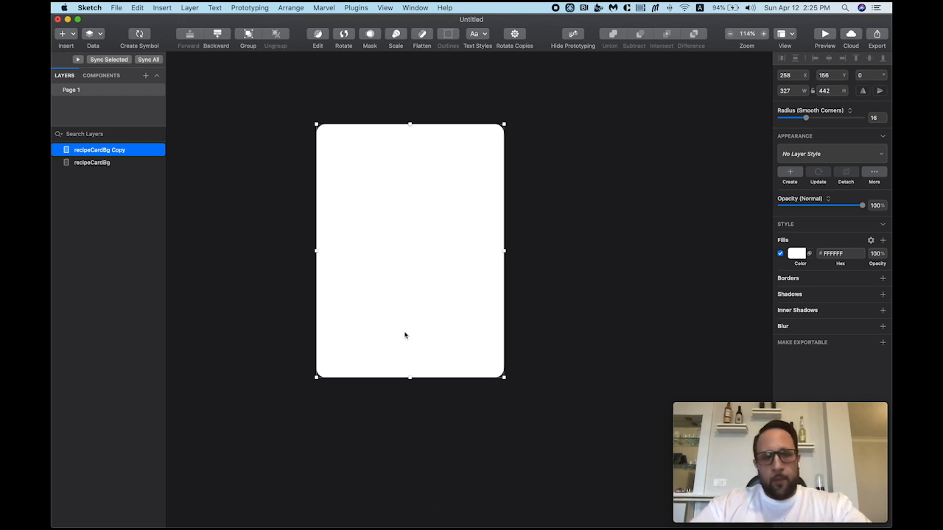
left_click_drag(410, 379, 408, 222)
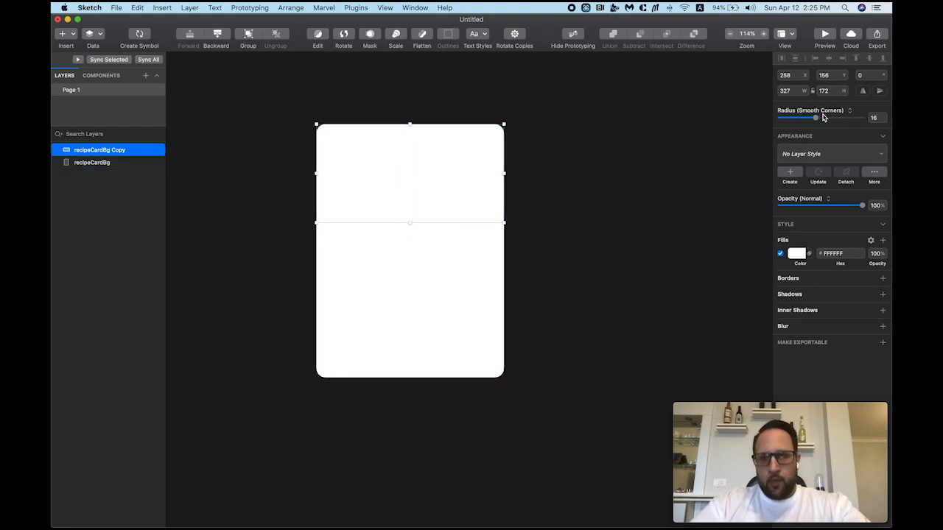
left_click_drag(816, 121, 713, 118)
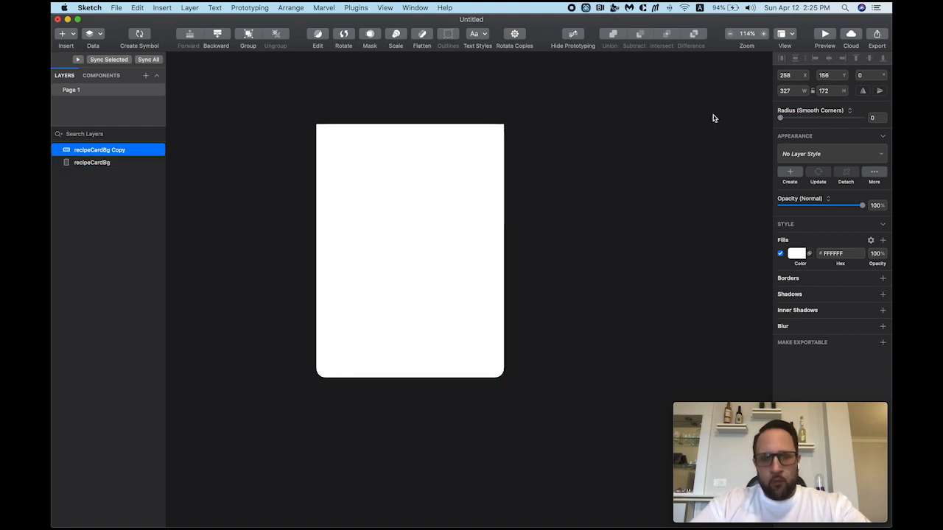
Step: Turn the original recipeCardBg layer into a mask for the shortened copy above it
left_click(92, 163)
right_click(101, 165)
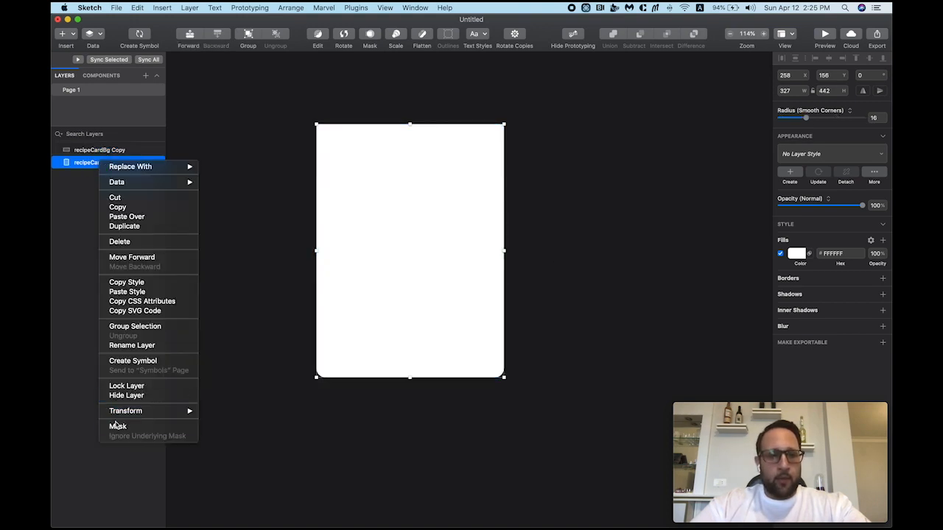
left_click(116, 426)
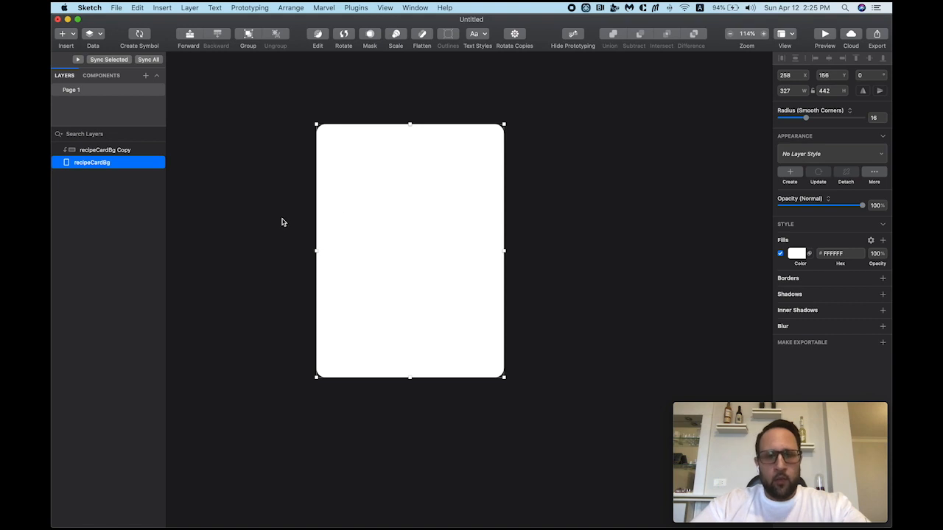
Step: Switch to Safari, save the PHILADELPHIA New York Cheesecake photo from the image search to Downloads, and return to Sketch
left_click(447, 211, "super")
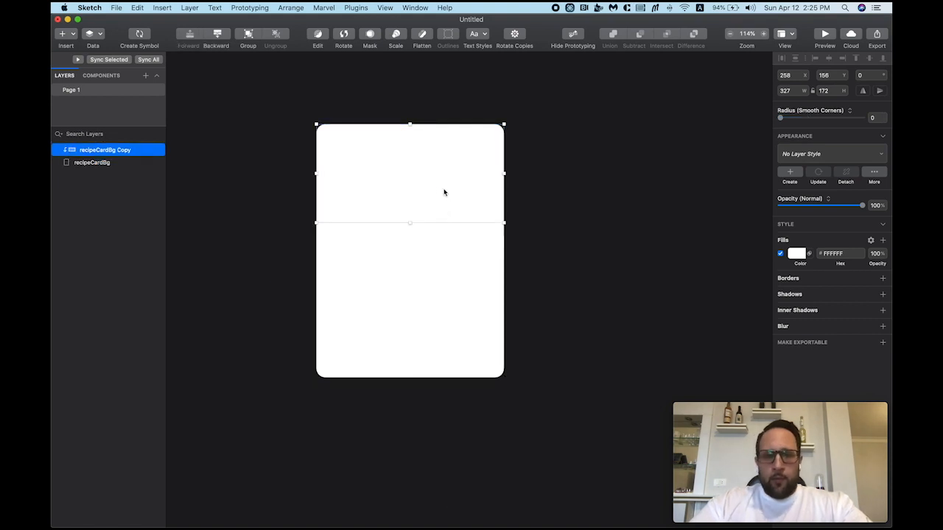
key("super+Tab")
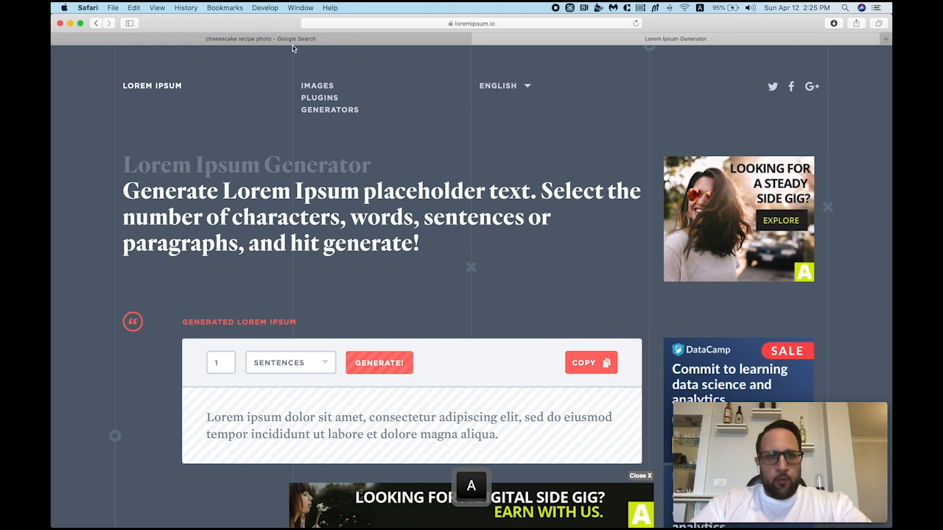
left_click(292, 40)
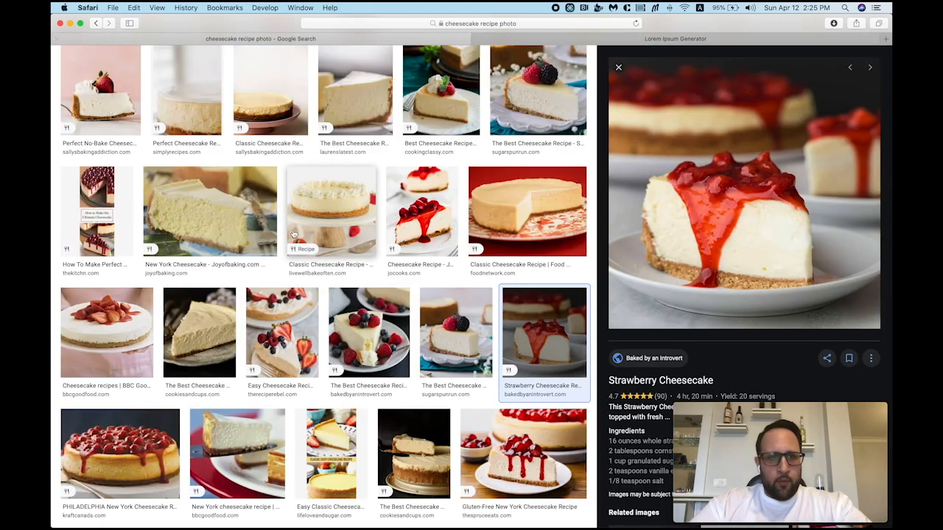
left_click(146, 446)
right_click(694, 143)
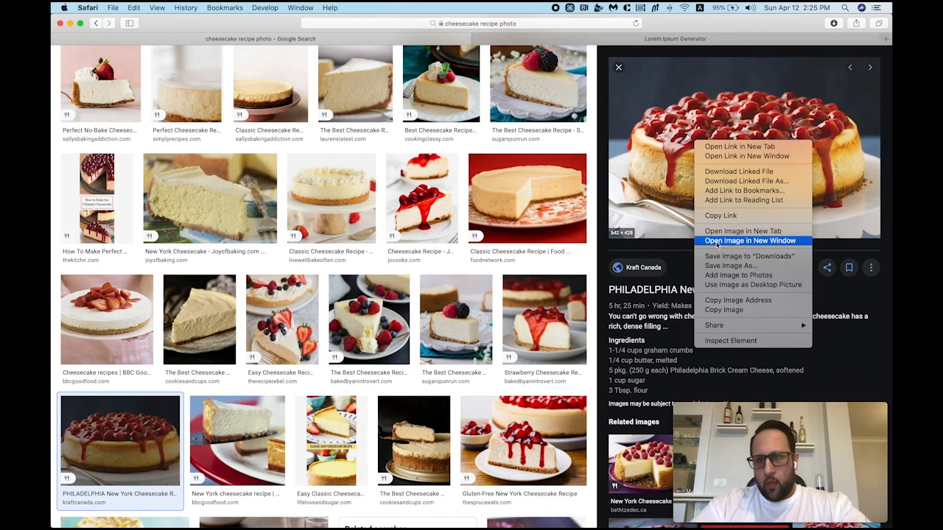
left_click(742, 257)
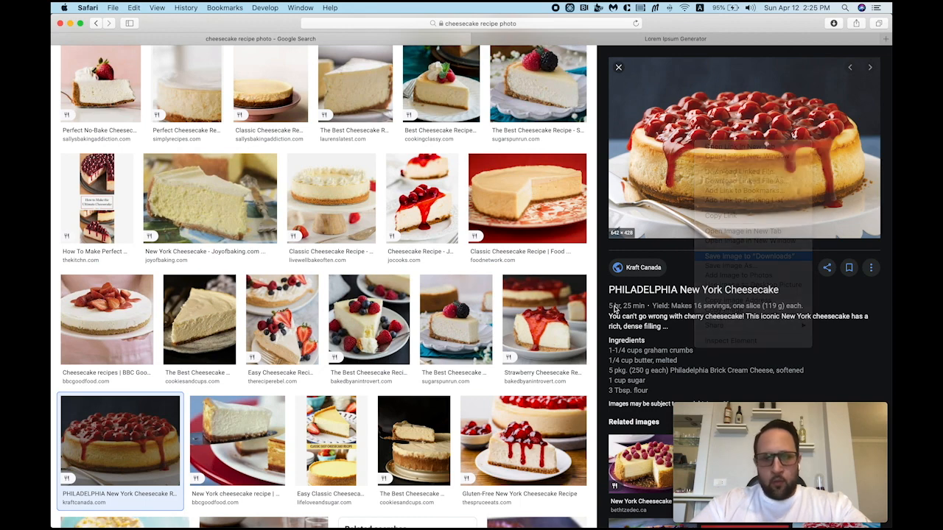
key("super+Tab")
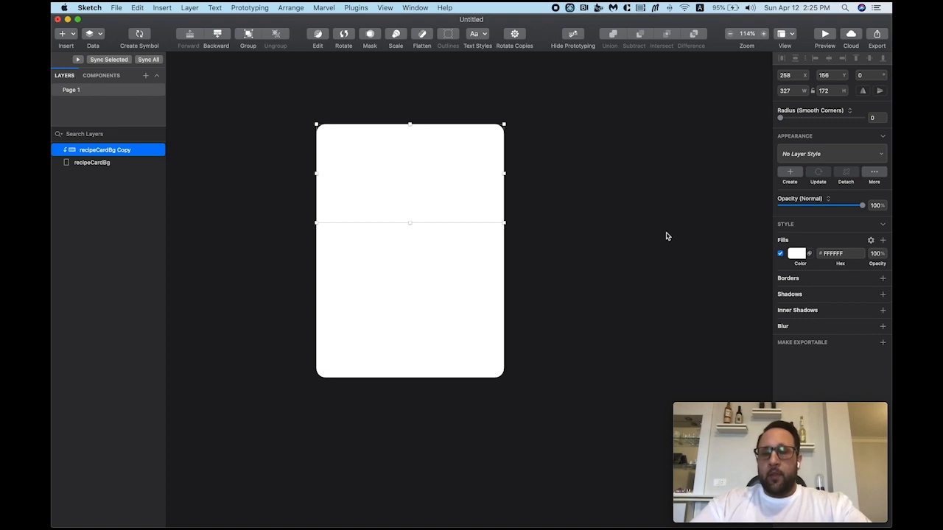
Step: Fill the recipeCardBg Copy rectangle with the downloaded 642x428 cheesecake JPG as an image fill
left_click(796, 254)
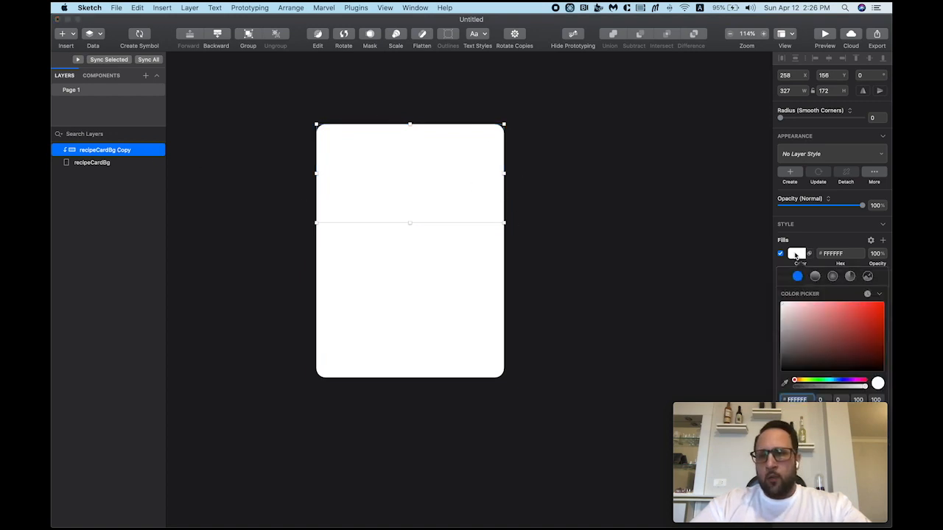
left_click(868, 277)
mouse_move(835, 338)
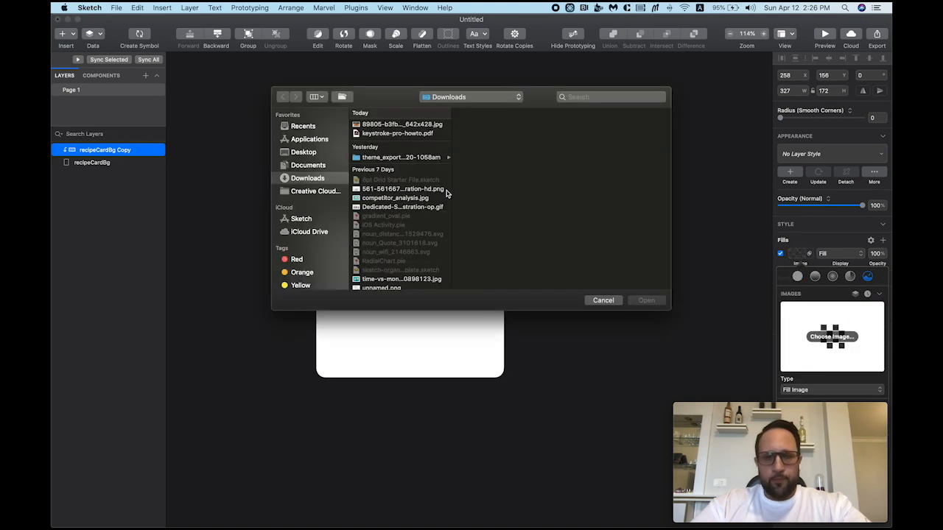
left_click(376, 126)
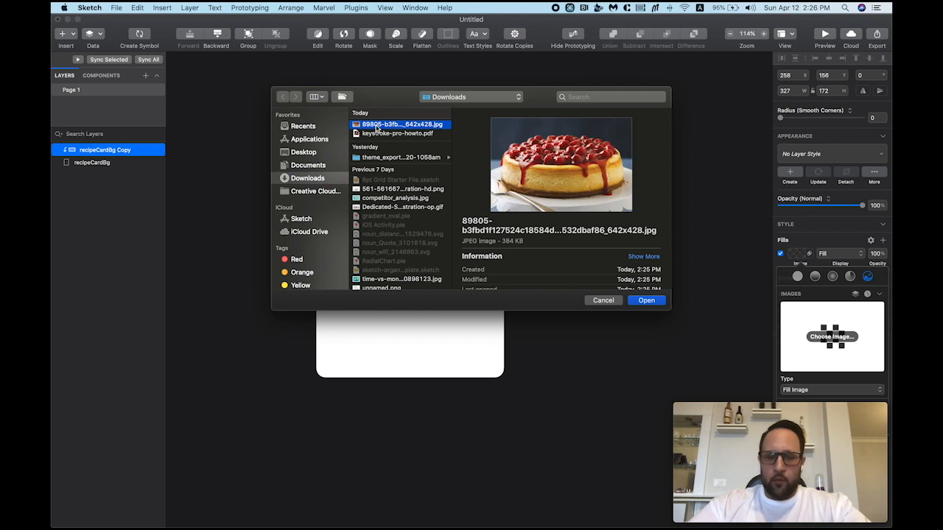
key("Return")
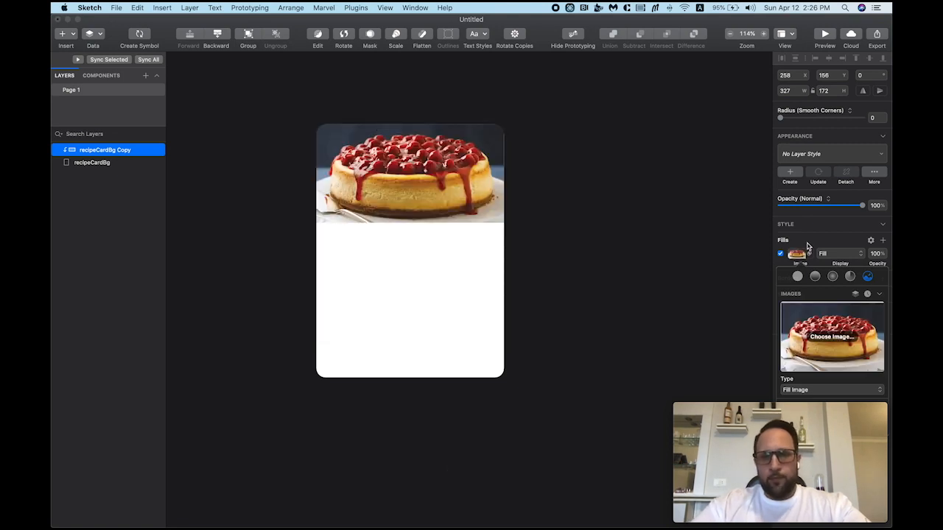
left_click(801, 257)
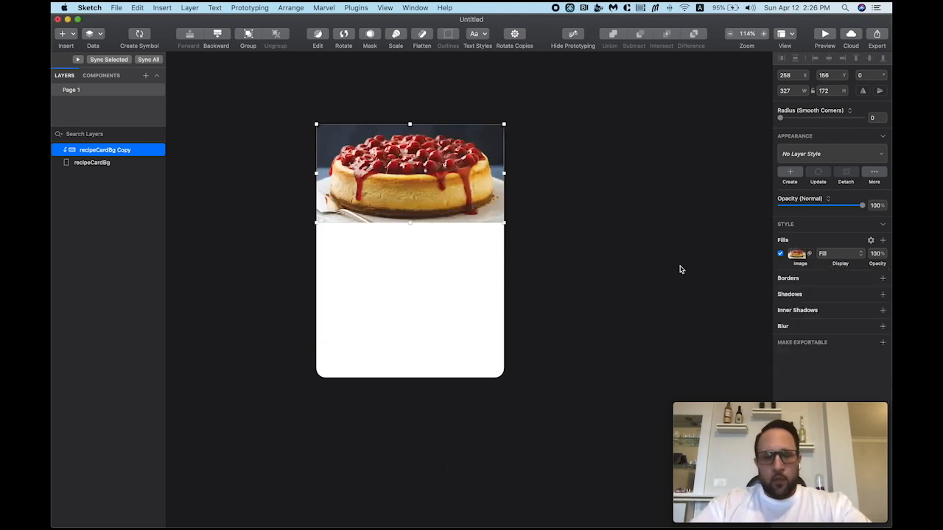
Step: Add a text layer reading "Restaurant Name" just below the cheesecake photo
left_click(268, 187)
key("t")
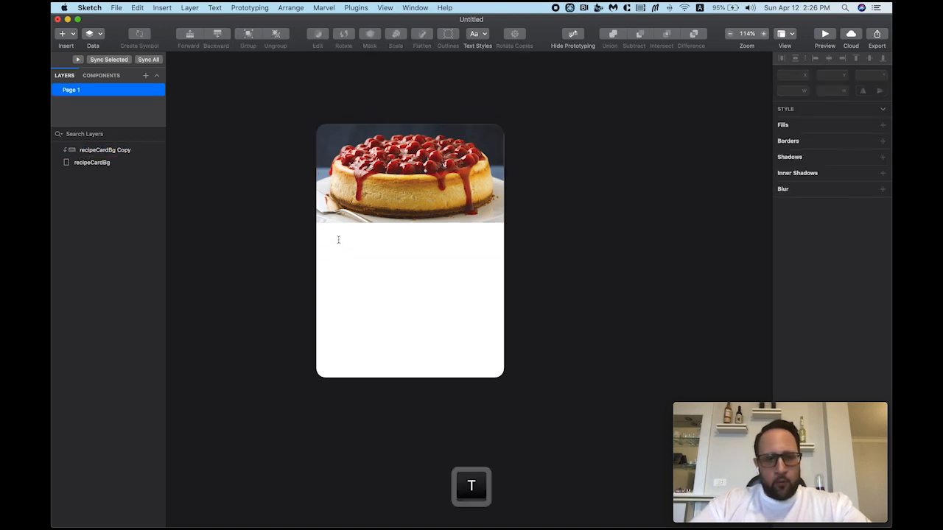
left_click(338, 240)
type("Restua")
key("BackSpace")
type("aurant Name")
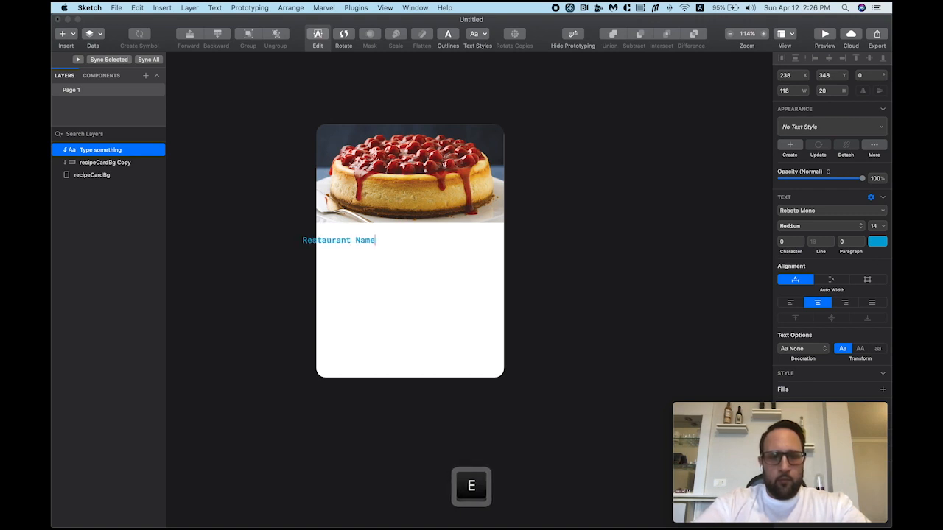
key("Escape")
Step: Left-align the Restaurant Name text and set its X position to 24
left_click(789, 302)
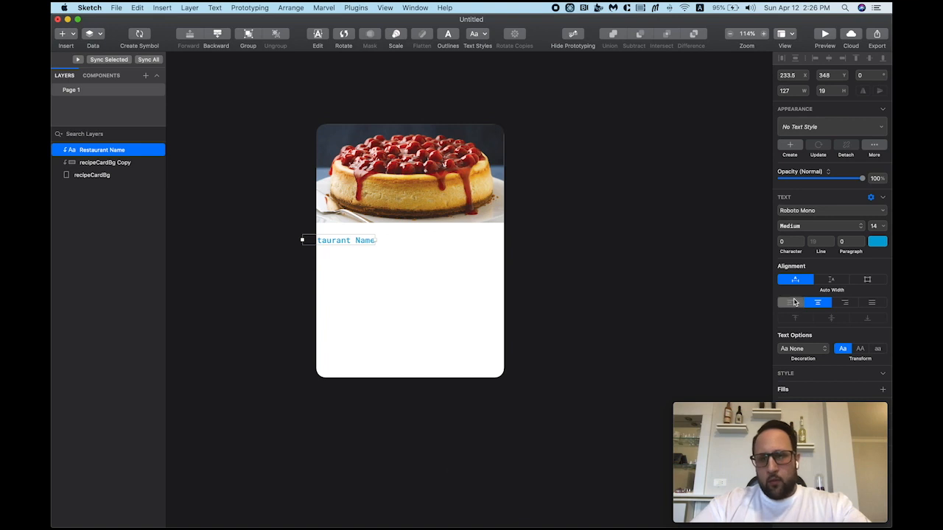
left_click(790, 74)
type("24")
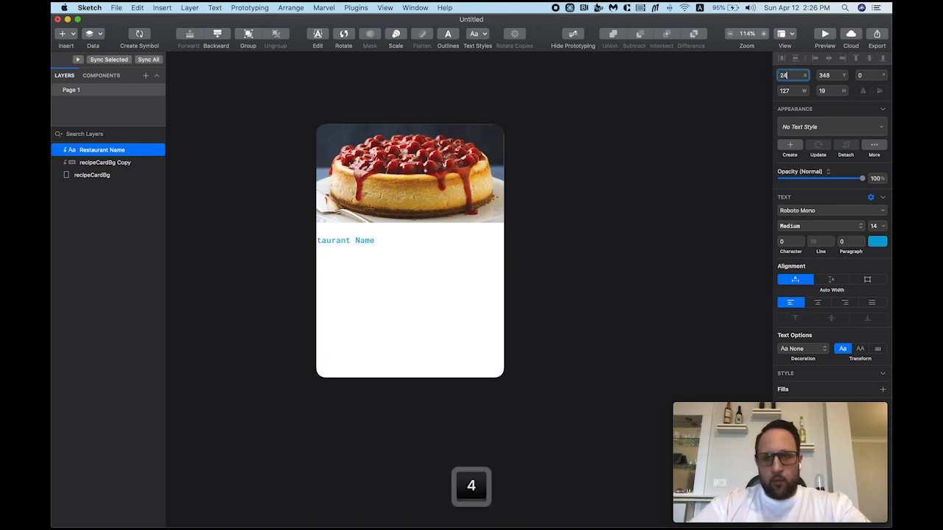
key("Return")
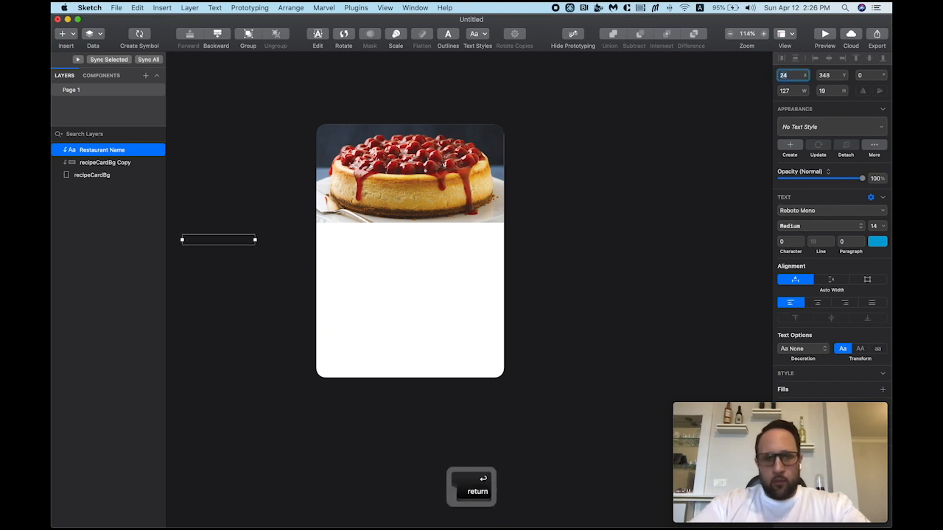
left_click(230, 264)
left_click(115, 151)
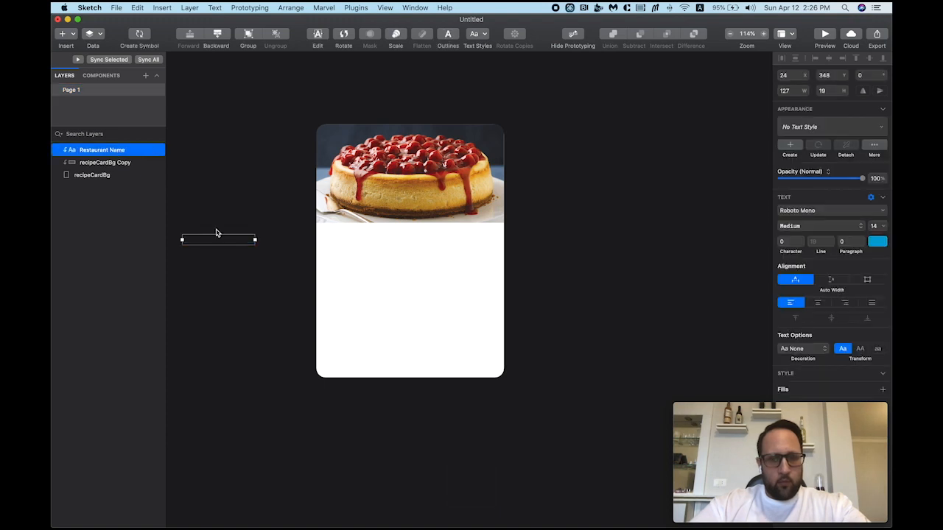
Step: Move the Restaurant Name text back onto the card, 24 px from its left edge at X 282, Y 344
key("shift+Right")
key("shift+Right")
key("shift+Right")
key("shift+Right")
key("shift+Right")
key("shift+Right")
key("shift+Right")
key("shift+Right")
key("shift+Right")
key("shift+Right")
key("shift+Right")
key("shift+Right")
key("shift+Right")
key("shift+Right")
key("shift+Right")
key("shift+Right")
key("shift+Right")
key("shift+Right")
key("shift+Right")
key("shift+Right")
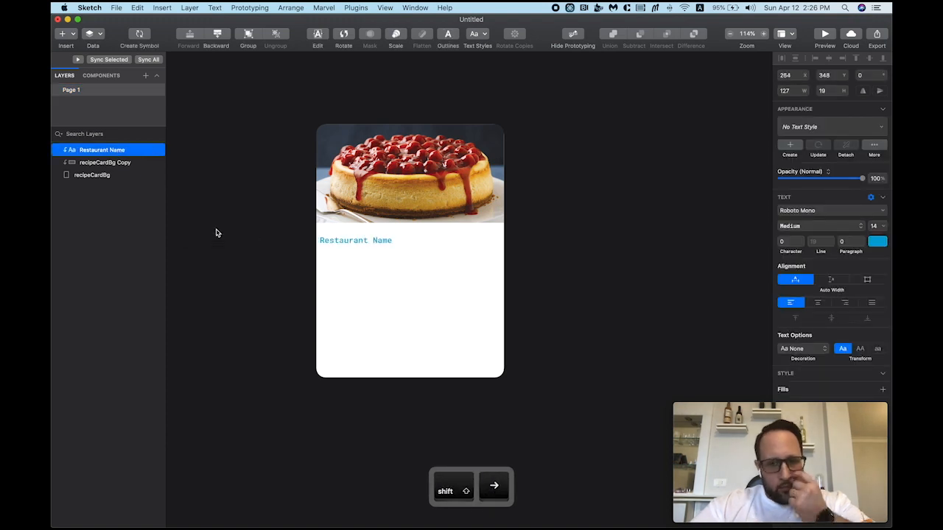
left_click_drag(347, 244, 356, 238)
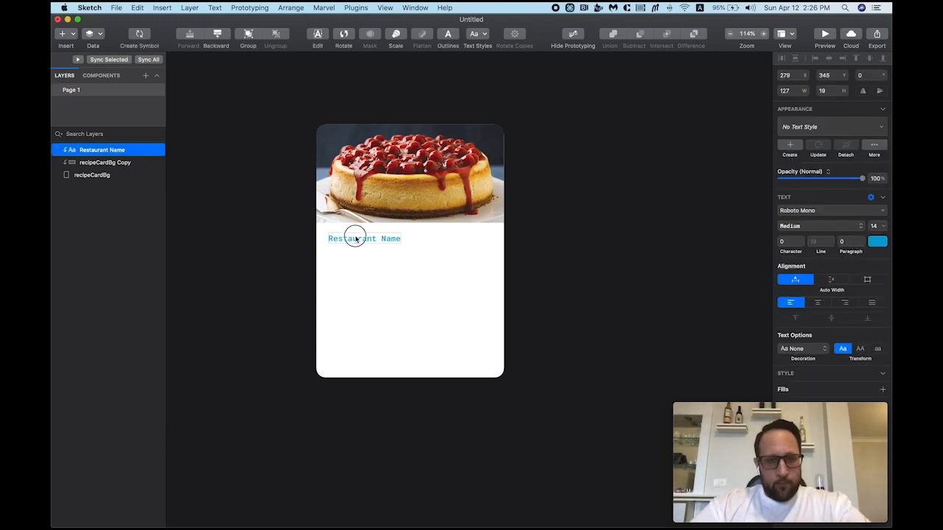
key("alt")
key("alt+Right")
key("alt+Right")
key("alt+Right")
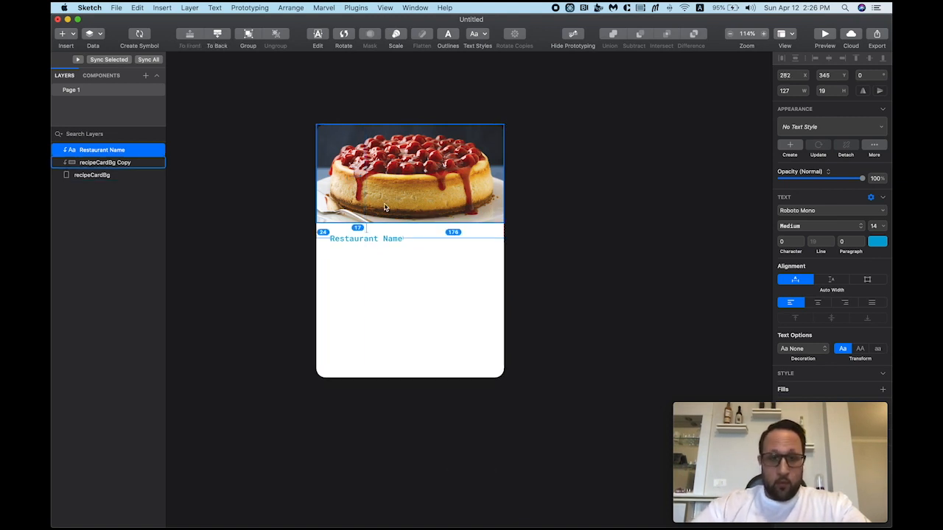
key("alt+Up")
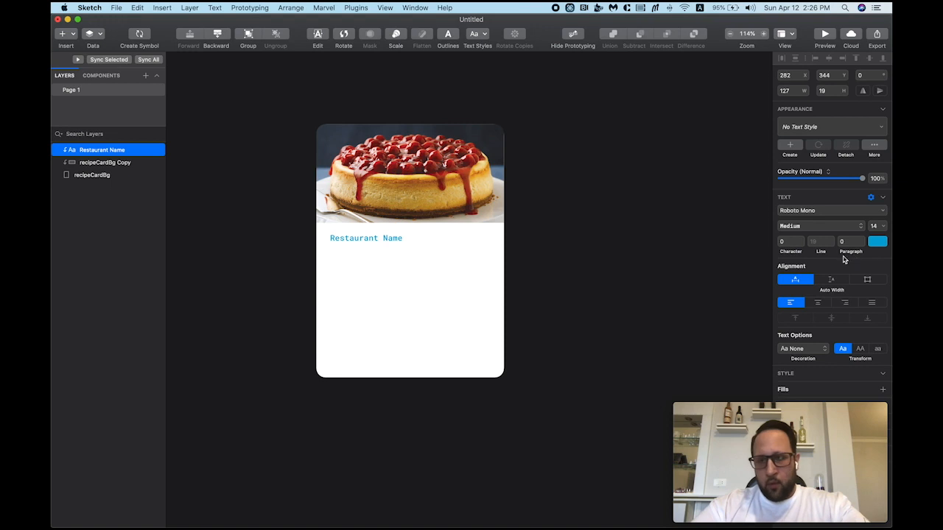
Step: Change the Restaurant Name text's typeface to Montserrat
left_click(809, 213)
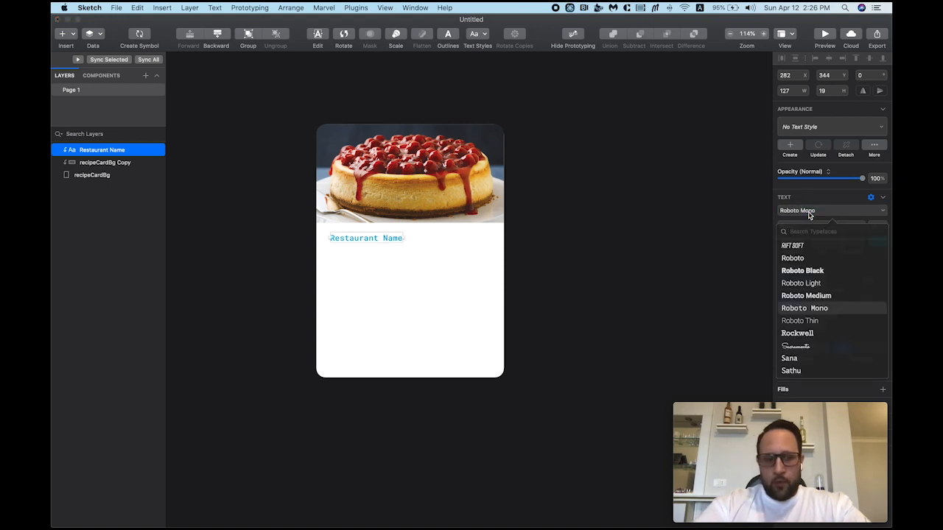
type("mont")
key("Down")
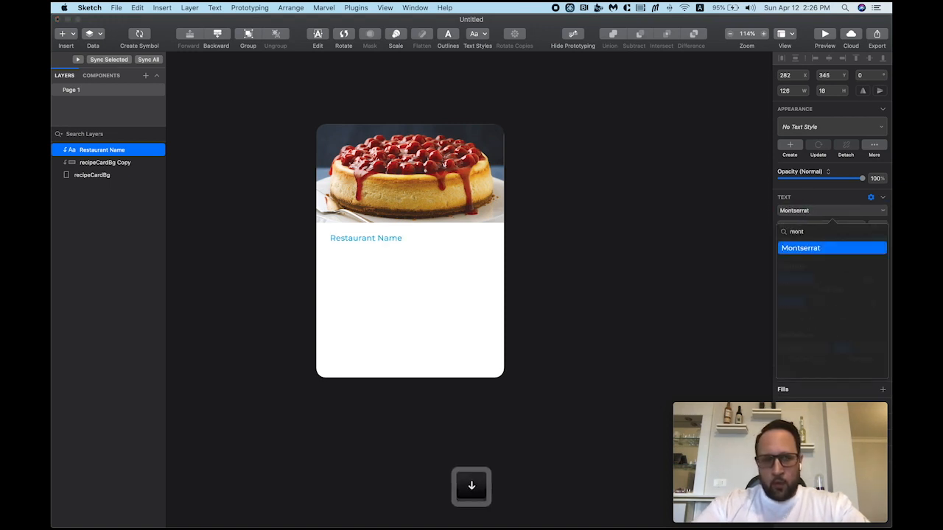
key("Return")
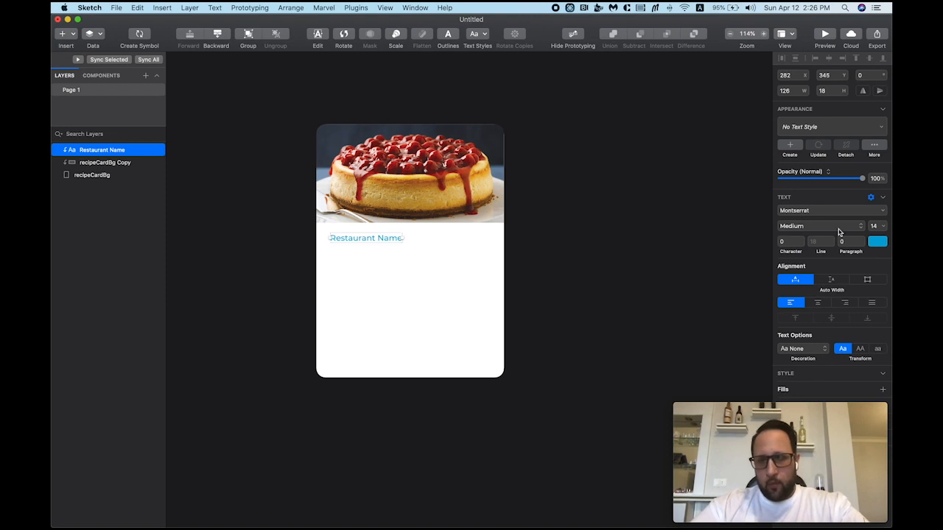
Step: Recolor the Restaurant Name text mid-grey (9E9E9E) and set its font size to 12
left_click(877, 242)
left_click_drag(784, 294, 777, 299)
left_click(878, 241)
left_click(876, 228)
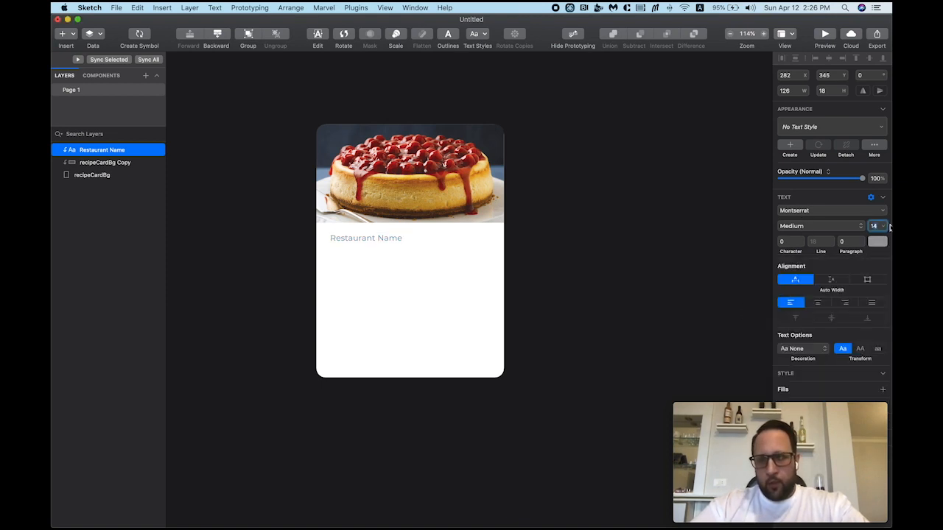
type("12")
key("Return")
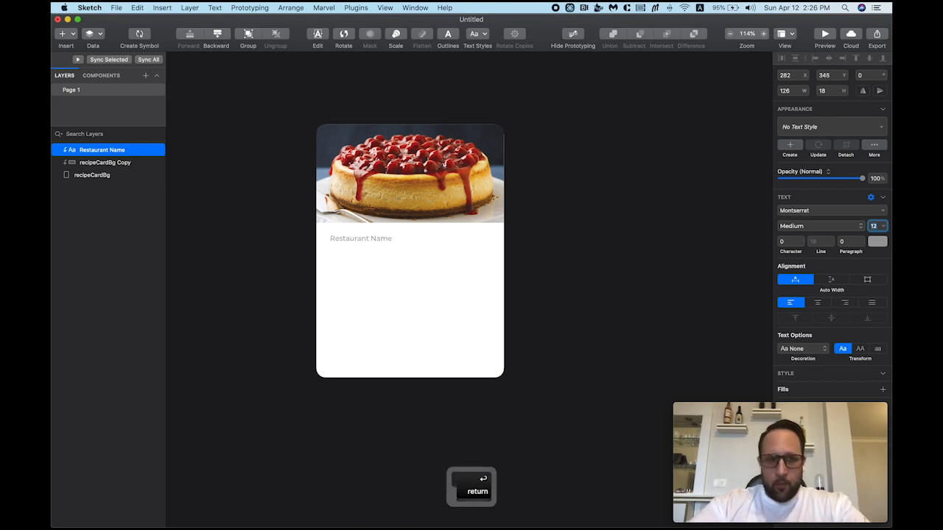
key("Return")
Step: Nudge the Restaurant Name text up until it sits 16 px below the cheesecake photo
key("alt")
key("alt+Up")
key("alt+Up")
key("alt+Up")
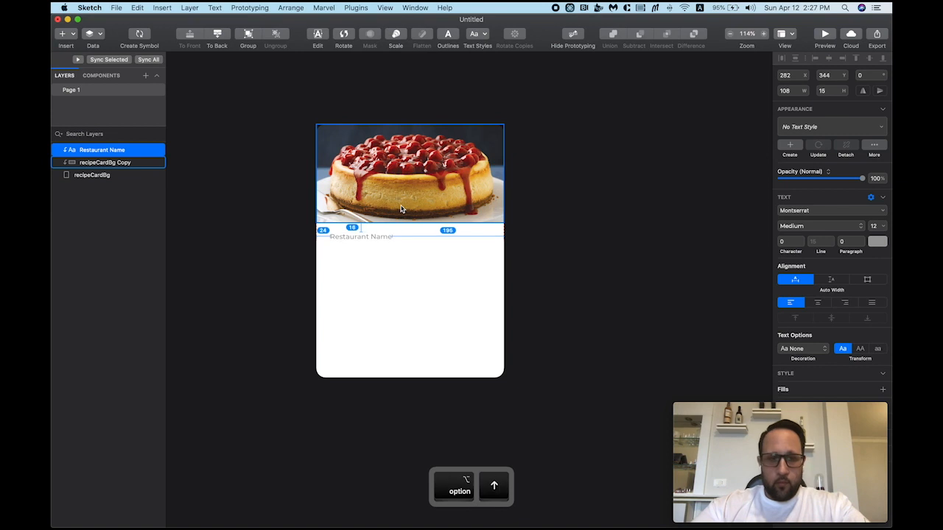
Step: Duplicate the Restaurant Name text, place the copy just below it, and change its wording to "Recipe Title"
key("super+d")
left_click_drag(386, 236, 401, 263)
double_click(381, 259)
key("super+a")
type("recipe Title")
key("Up")
key("shift+Right")
type("R")
key("Escape")
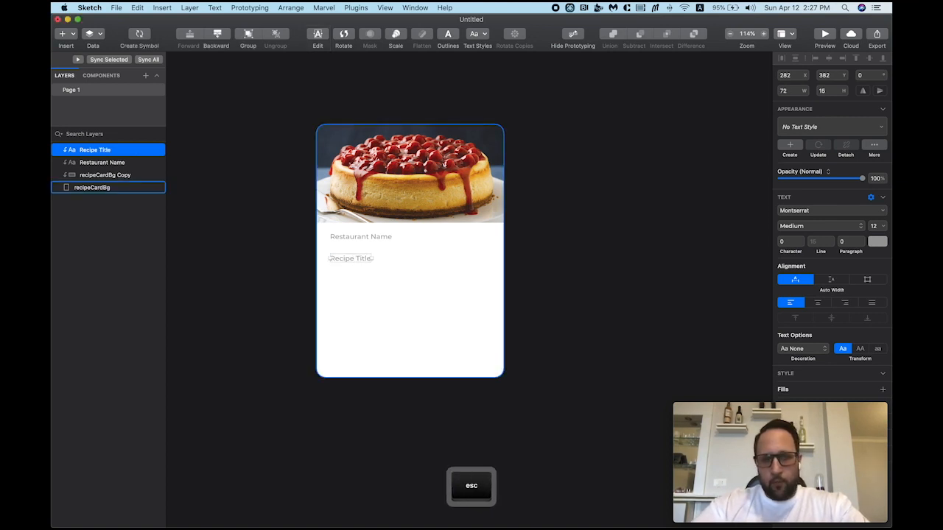
Step: Style the Recipe Title text in near-black, Bold weight, at size 20
left_click(876, 243)
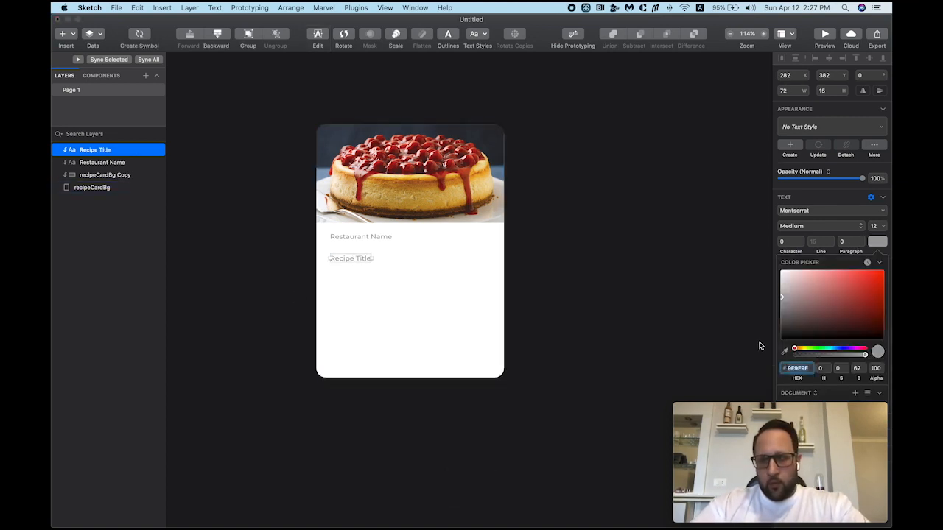
left_click(880, 243)
left_click(811, 226)
left_click(806, 260)
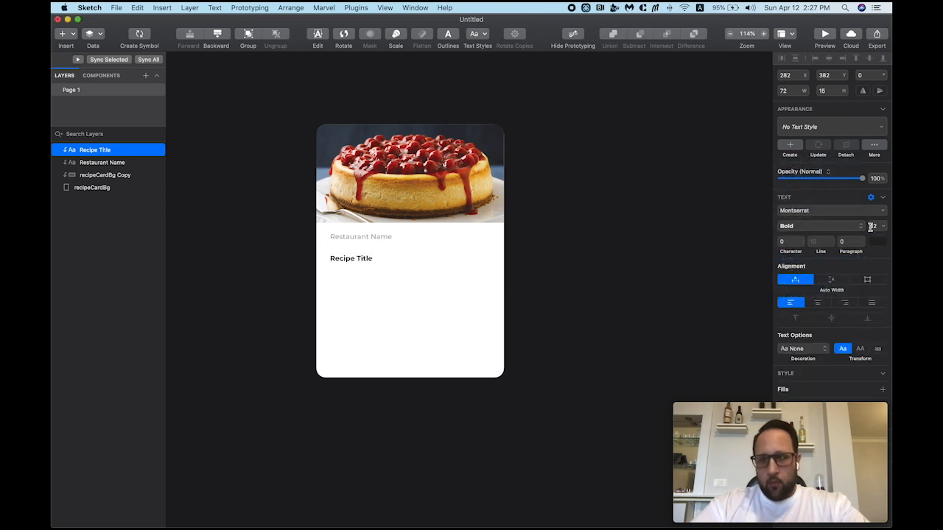
type("20")
key("Return")
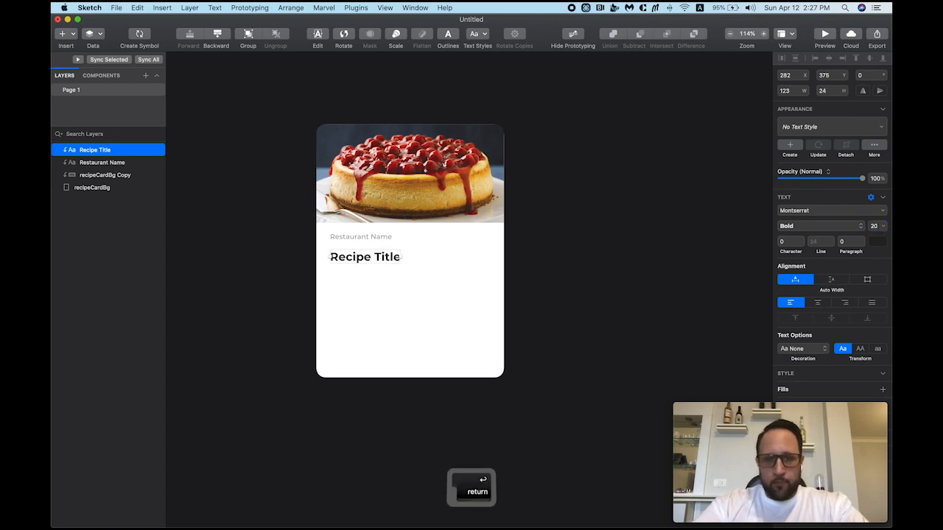
Step: Duplicate the Recipe Title text to its right on the same line and change the copy to "$6"
key("super+d")
left_click_drag(359, 259, 448, 259)
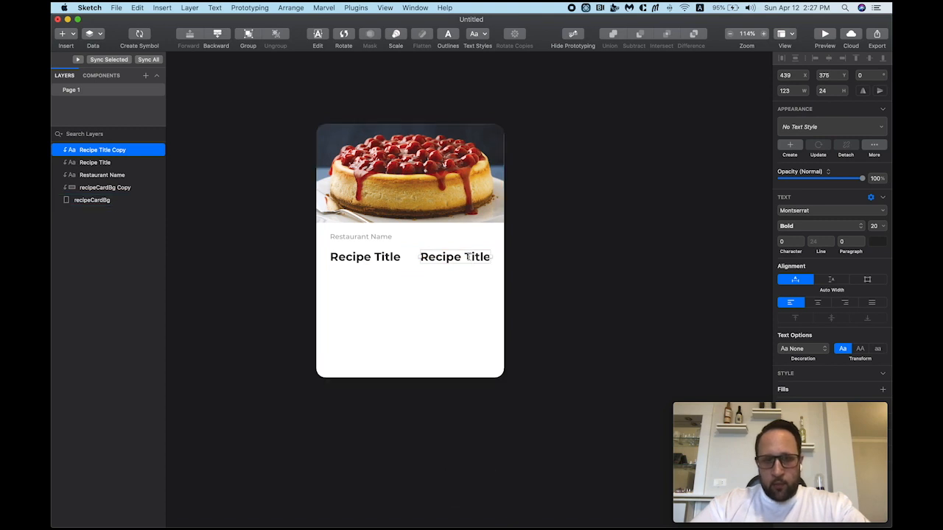
double_click(469, 259)
key("super+a")
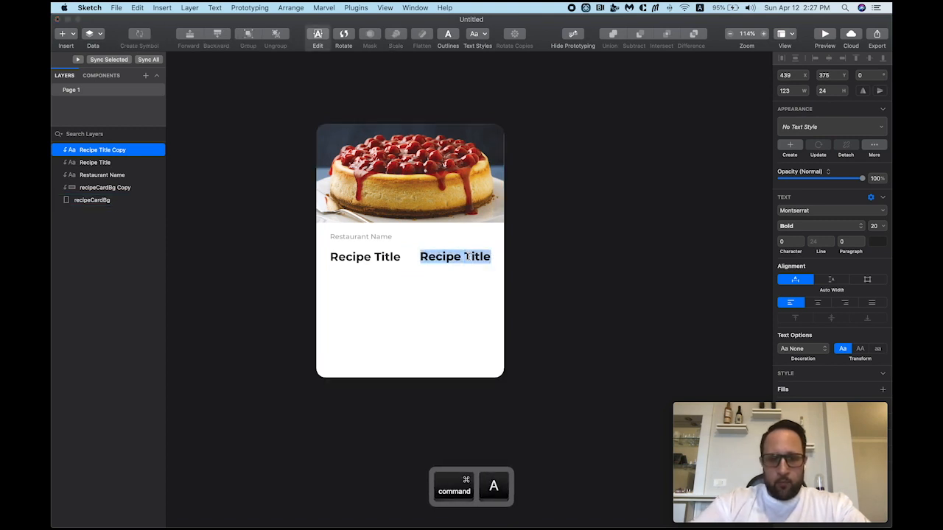
type("$6")
key("Escape")
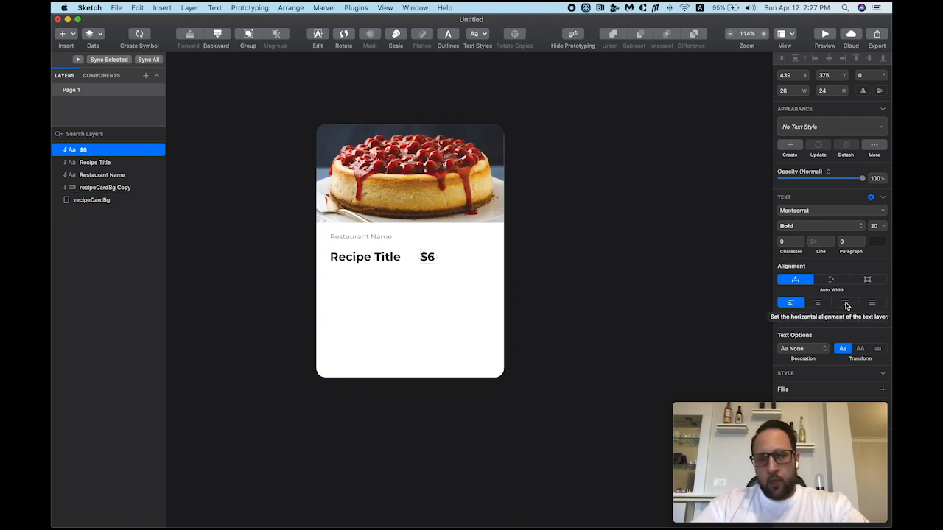
Step: Right-align the $6 price, move it near the card's right edge, and set its font size to 16
left_click(846, 305)
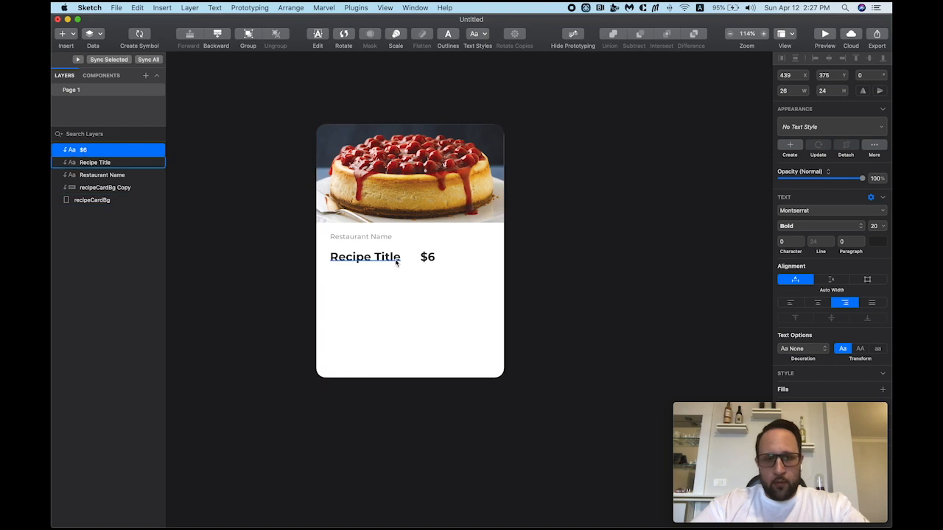
left_click_drag(432, 260, 482, 258)
left_click(875, 225)
type("16")
key("Return")
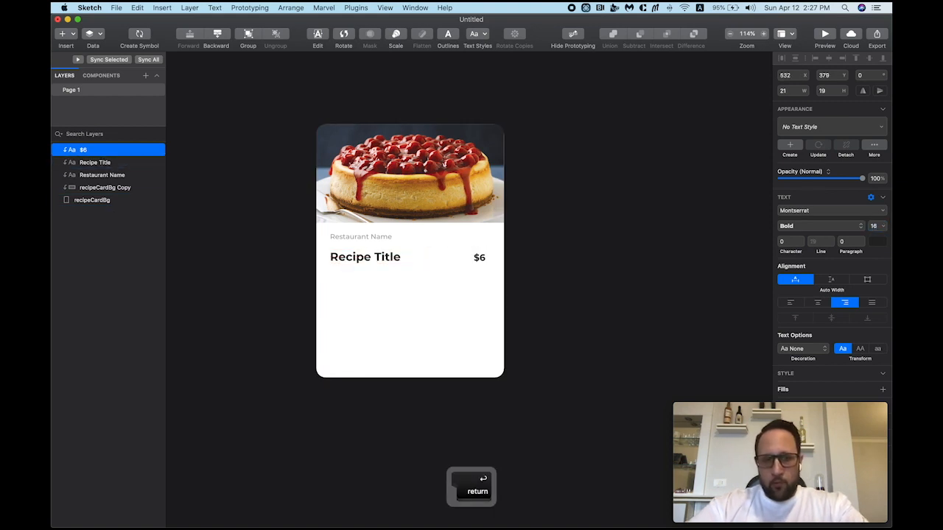
Step: Nudge the $6 price right until it leaves a 24 px margin to the card's right edge
left_click(831, 229)
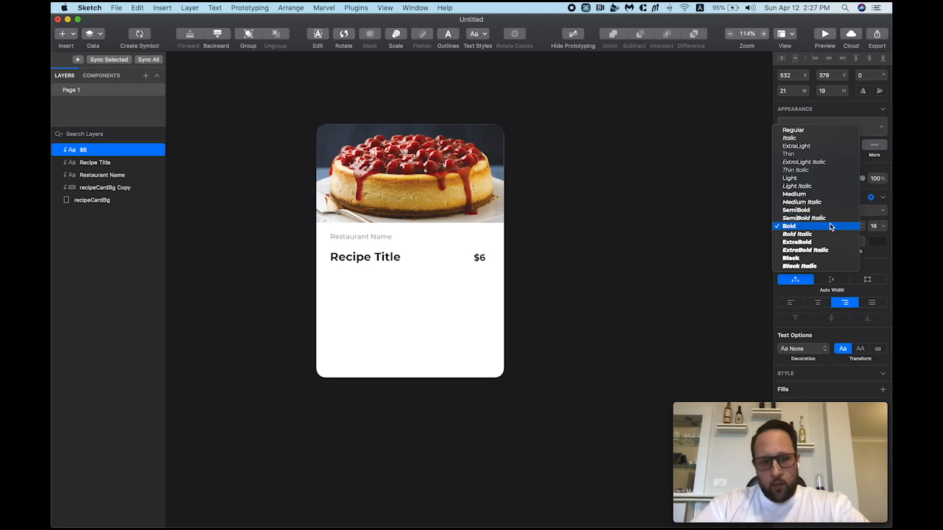
key("Escape")
key("alt")
key("Right")
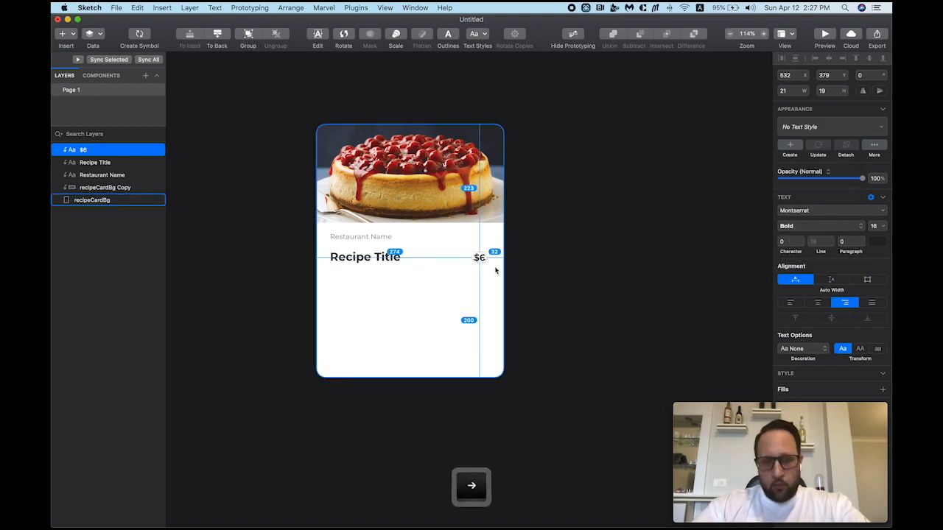
key("Right")
key("Right")
key("Right")
key("Right")
key("Right")
key("Right")
key("Right")
key("Right")
key("Right")
key("alt+Left")
left_click(387, 258, "shift")
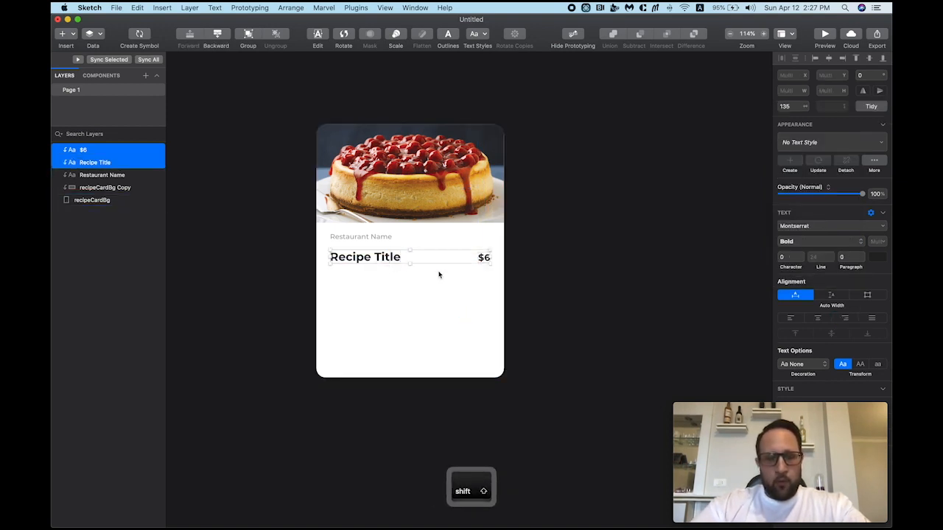
left_click(525, 295)
Step: Duplicate the Restaurant Name text, place the copy below Recipe Title at Y 427, and change it to "Recipe Description..."
left_click(377, 241)
key("cmd+d")
left_click_drag(370, 238, 369, 286)
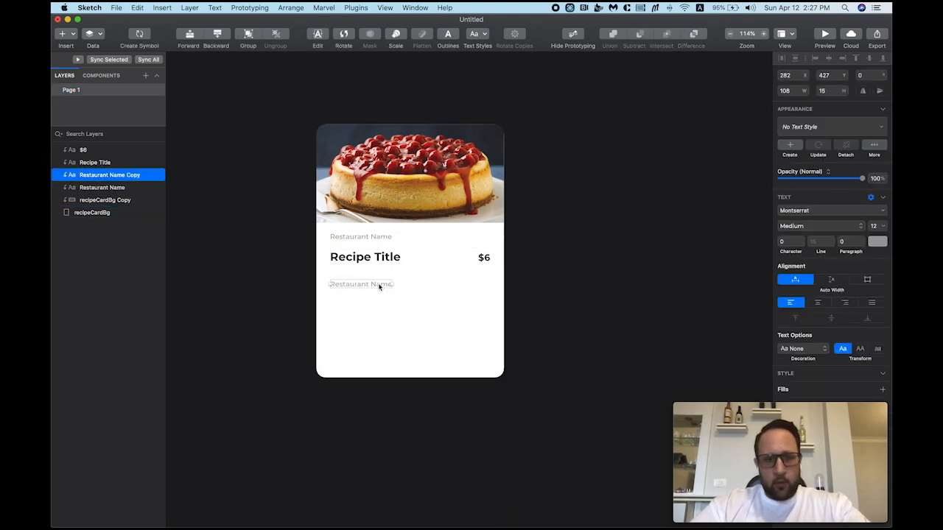
double_click(379, 286)
key("cmd+a")
type("Reci")
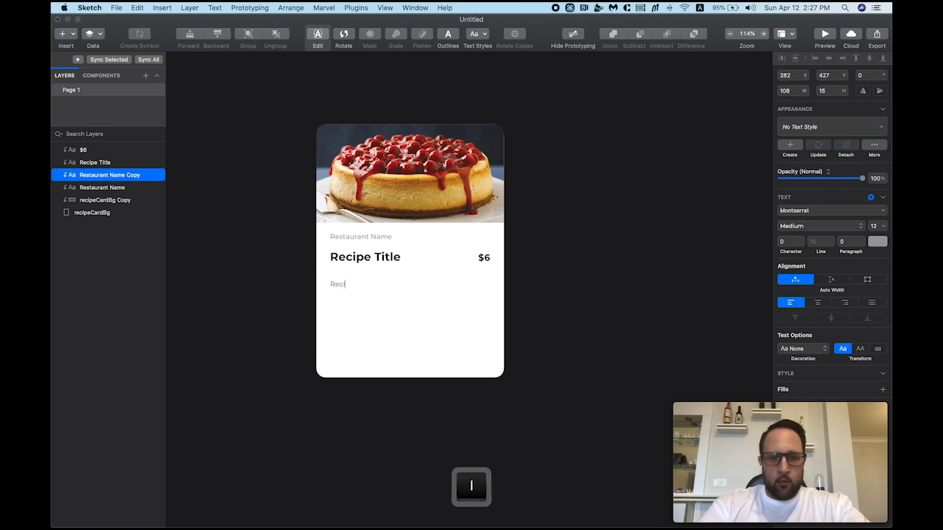
type("pe Descrp")
key("BackSpace")
type("iption...")
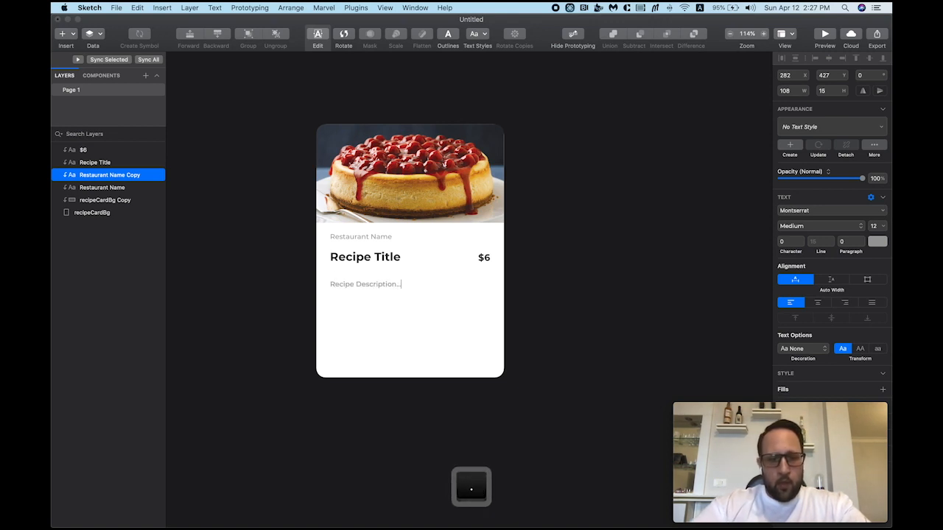
key("Escape")
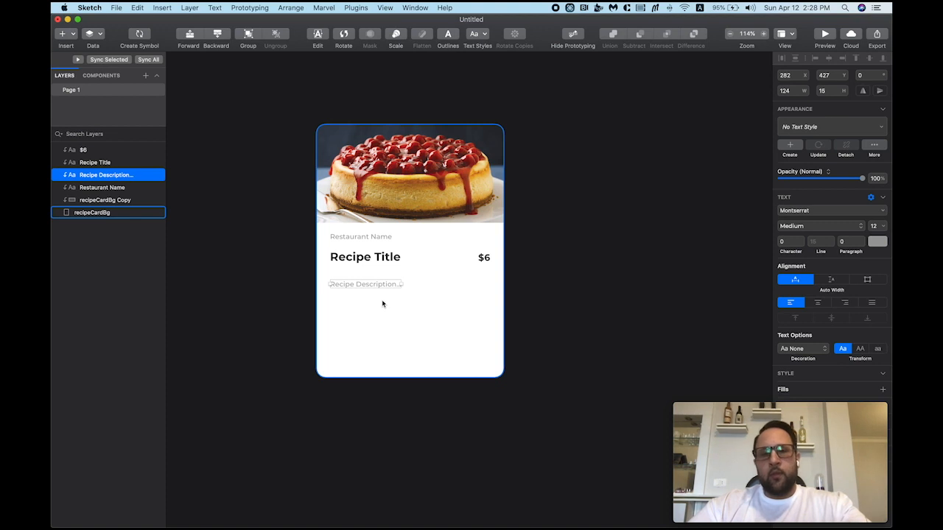
Step: Set the vertical spacing between the Recipe Title and Recipe Description texts to 16
left_click(379, 257, "shift")
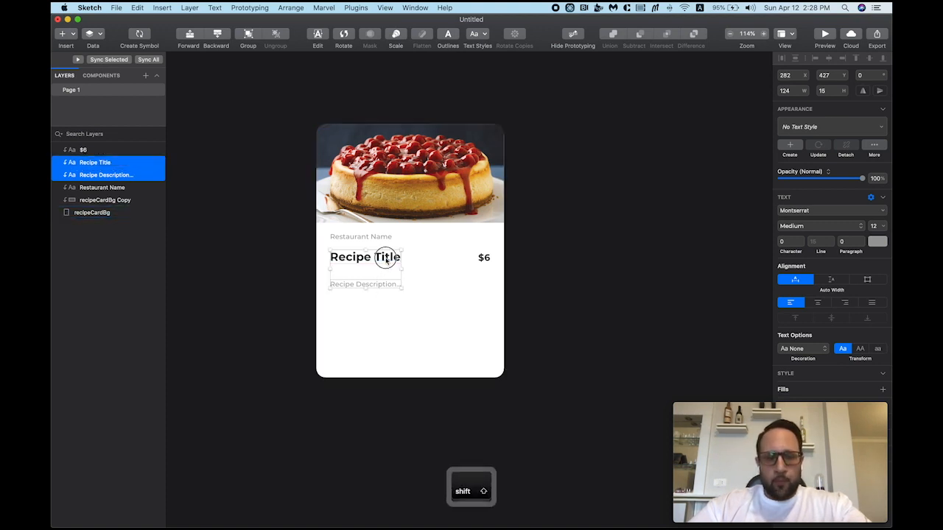
left_click(538, 258)
left_click(368, 284)
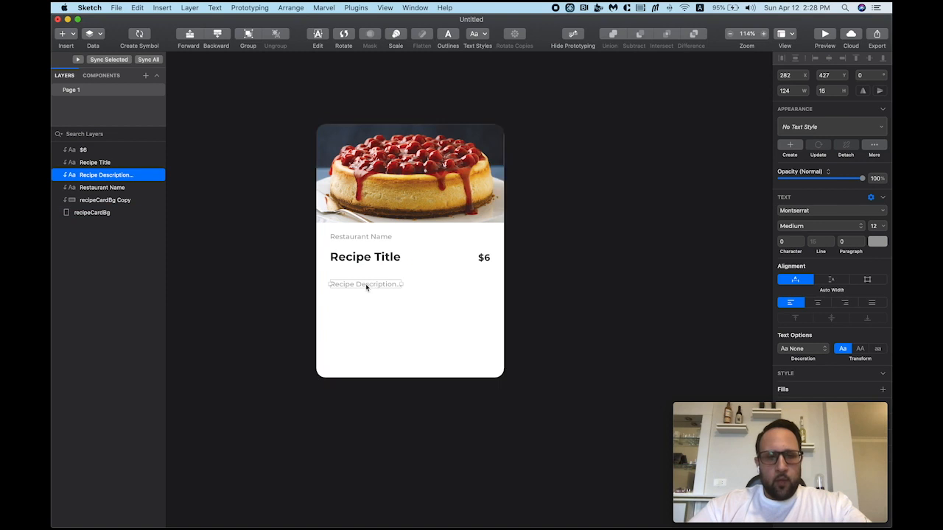
left_click(379, 260, "shift")
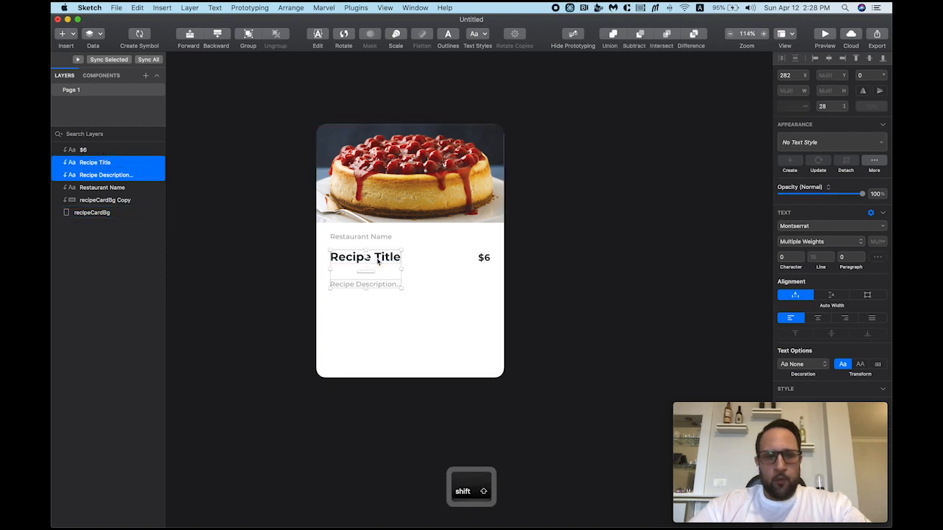
left_click(825, 107)
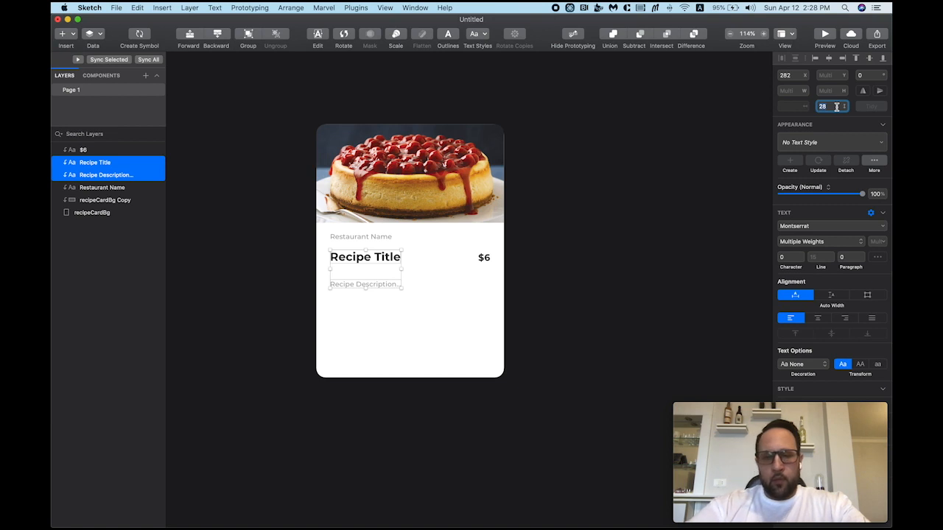
type("16")
key("Return")
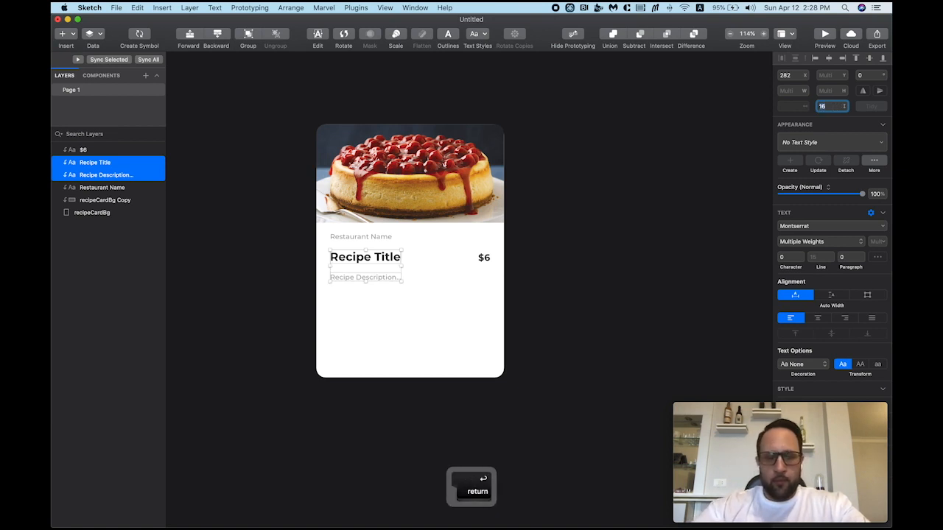
Step: Darken the grey of the Recipe Description text and set its font size to 14
left_click(602, 176)
left_click(361, 277)
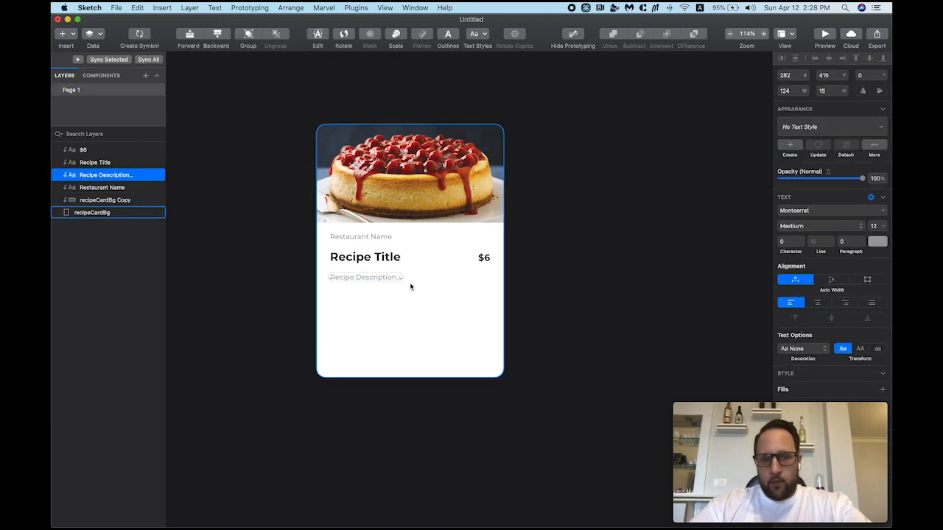
left_click(882, 244)
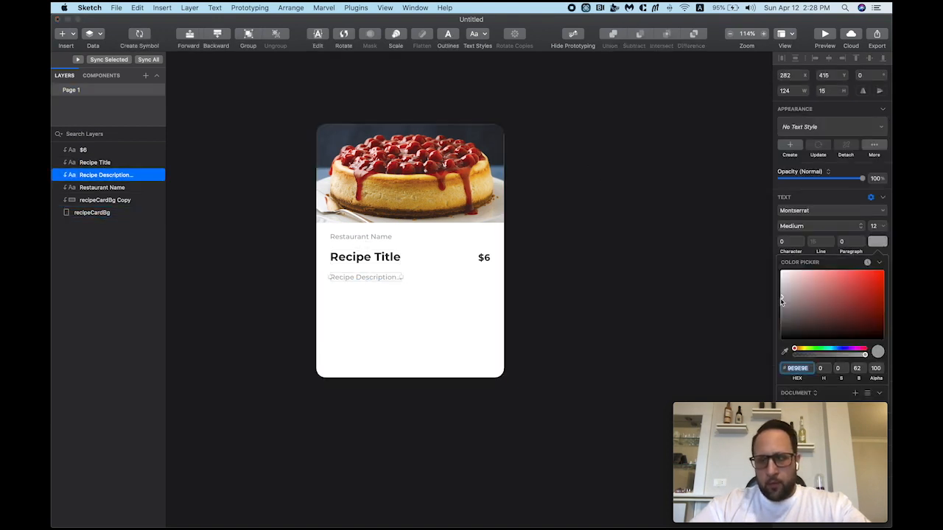
left_click_drag(784, 300, 781, 312)
left_click(876, 245)
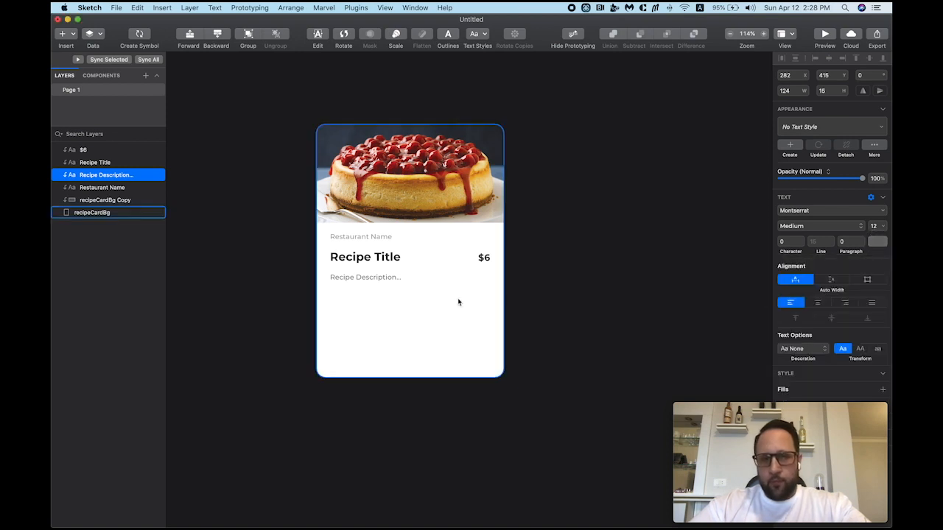
left_click(877, 226)
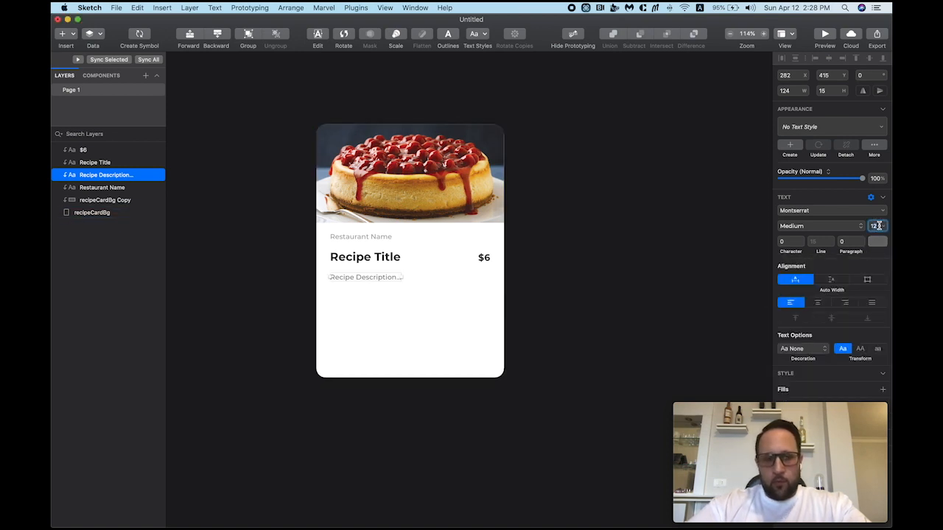
type("14")
key("Return")
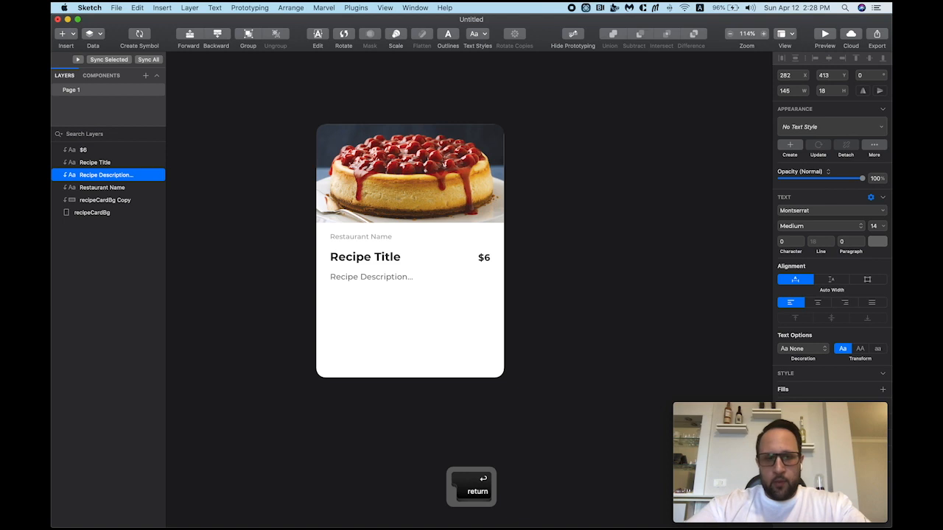
Step: Lighten the Recipe Description text colour to #868686 and set its weight to Regular
left_click(877, 241)
left_click_drag(783, 311, 780, 303)
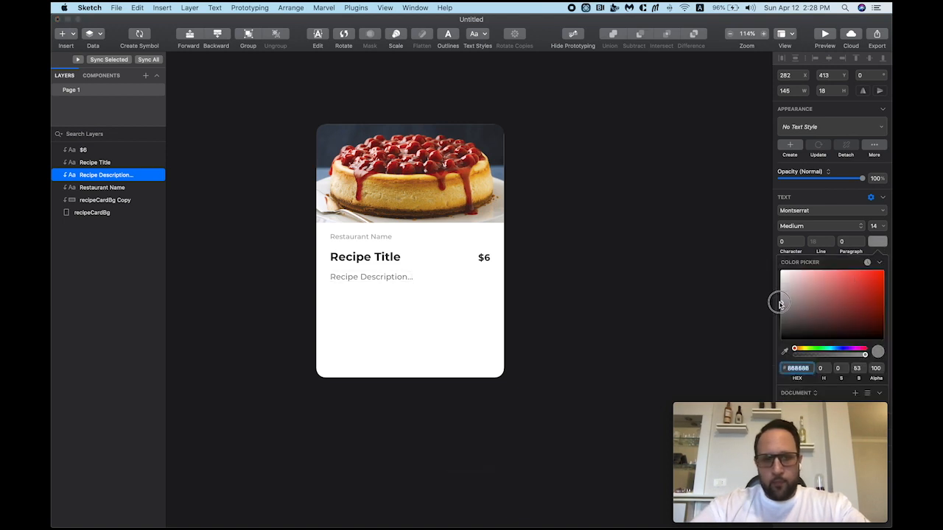
left_click(876, 243)
left_click(817, 226)
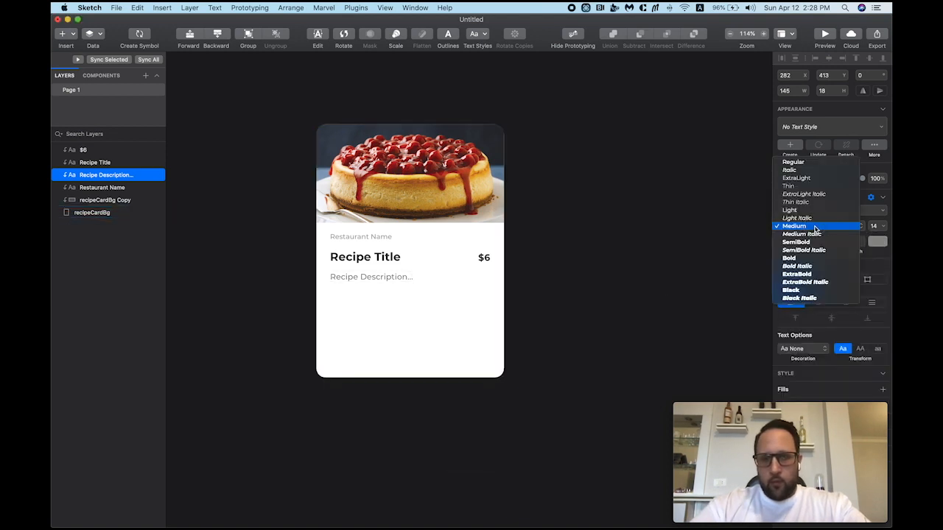
left_click(813, 162)
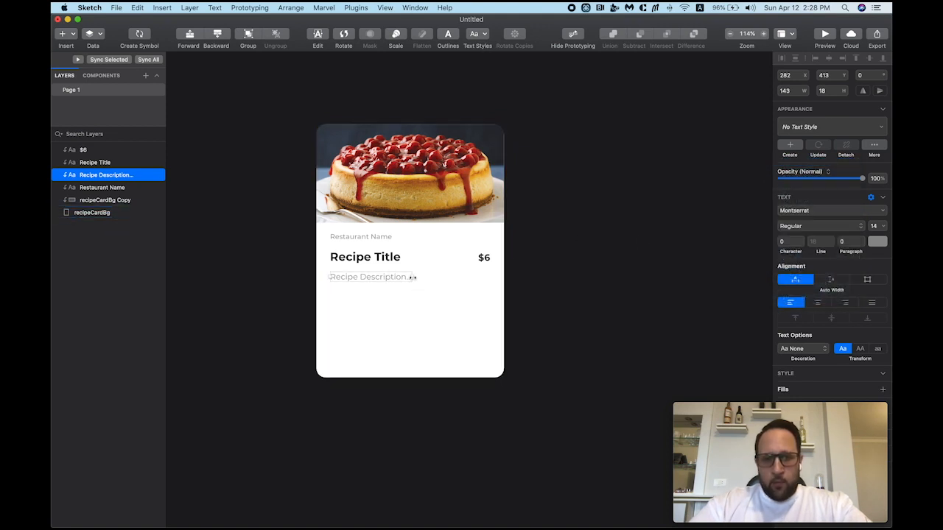
Step: Widen the Recipe Description text box to 279, in line with the right edge of the $6 price
left_click_drag(412, 277, 490, 286)
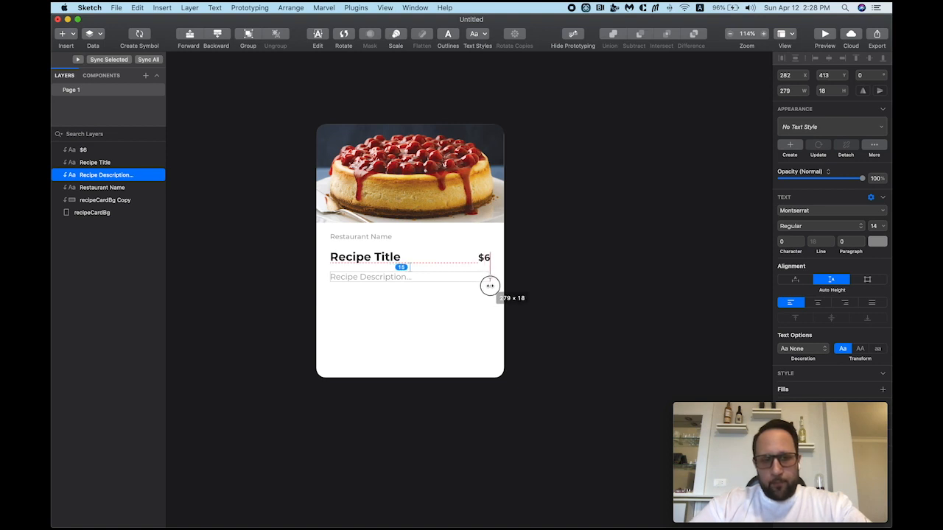
left_click_drag(490, 286, 490, 286)
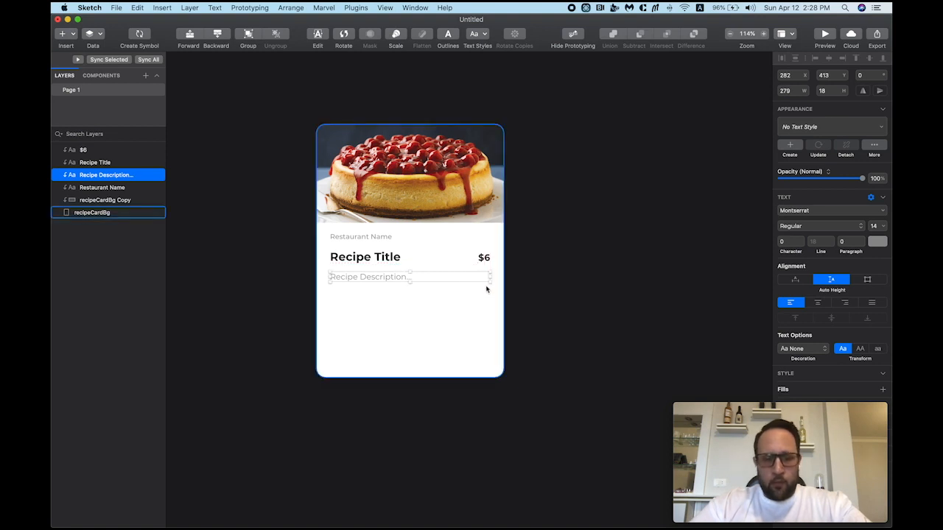
left_click(565, 249)
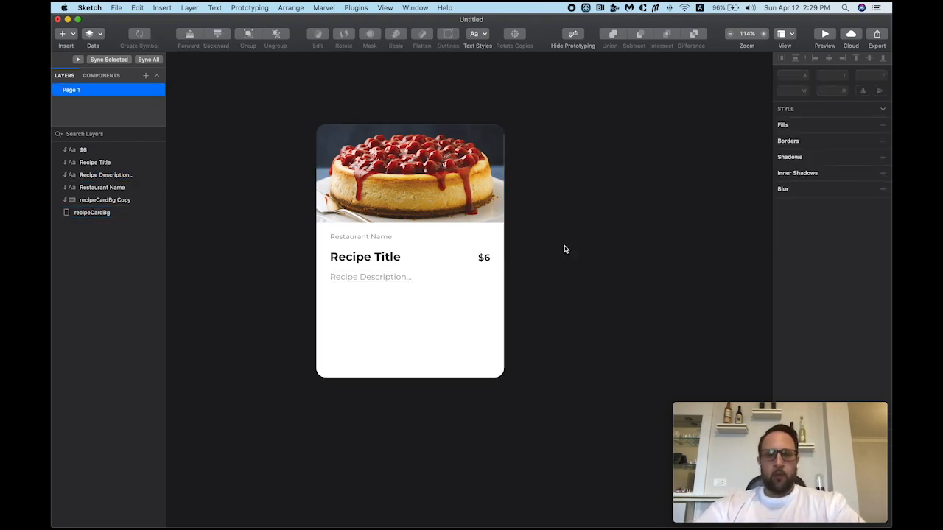
Step: Draw a 279-wide divider rectangle below Recipe Description, remove its border, and set its height to 1
key("space")
left_click_drag(564, 244, 574, 232)
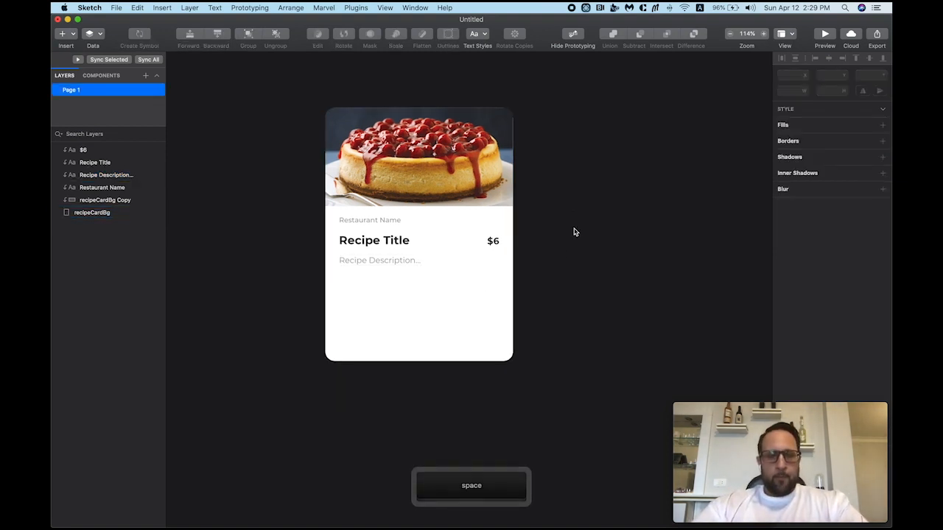
left_click(385, 266)
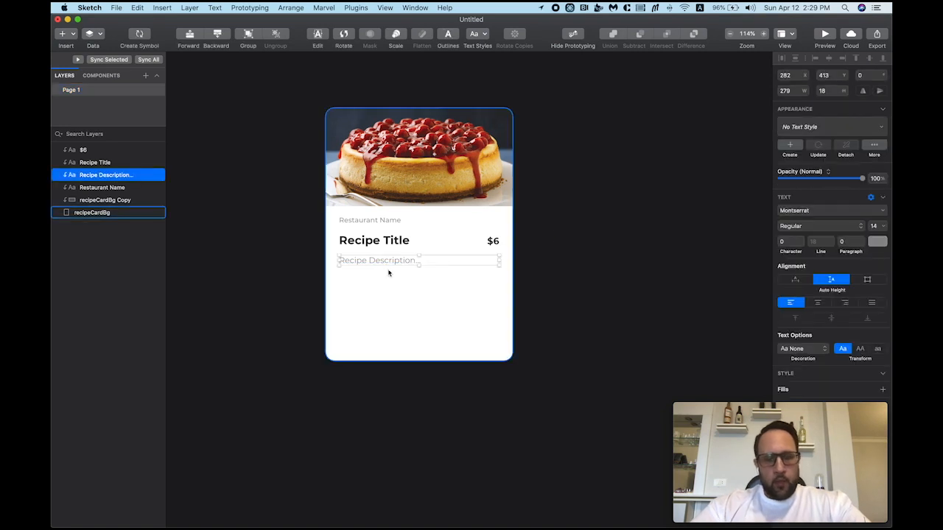
key("r")
left_click_drag(339, 277, 499, 279)
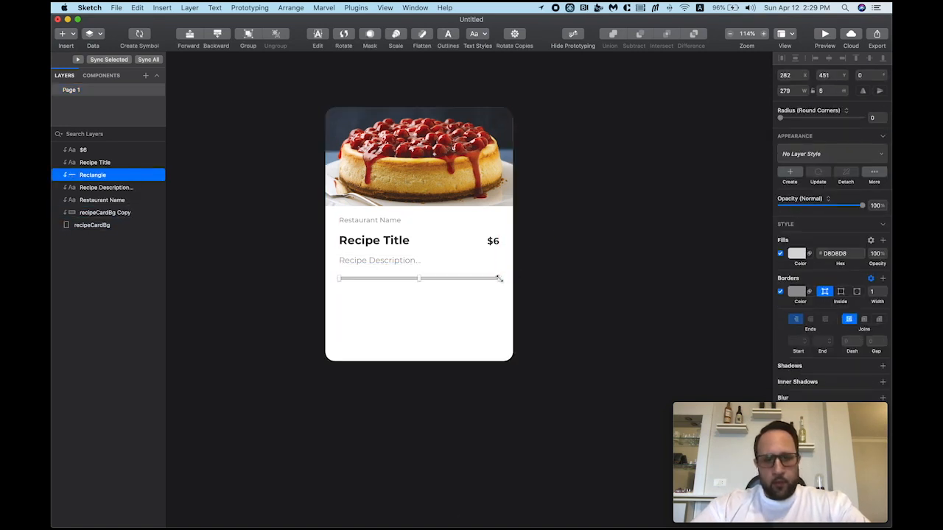
key("b")
left_click(828, 91)
type("1")
key("Return")
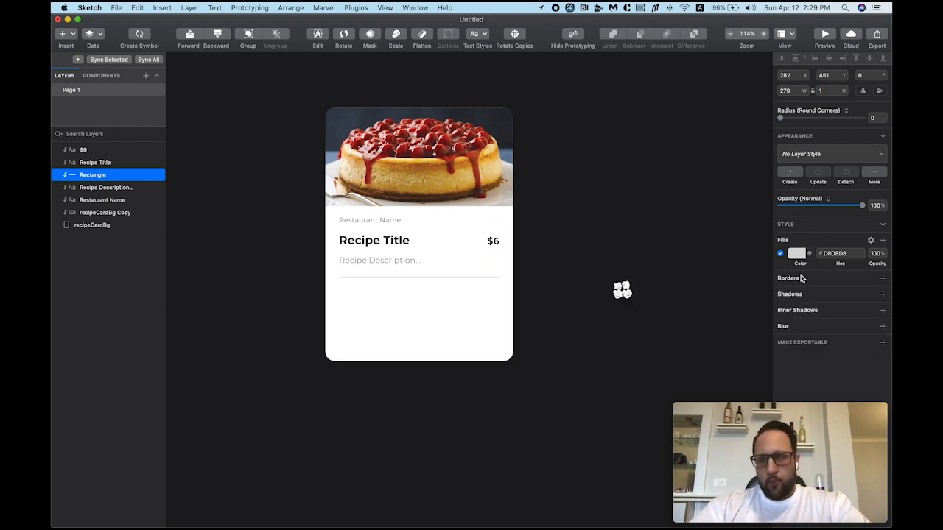
Step: Change the divider's fill colour to light grey #F1F1F1
left_click(795, 255)
left_click_drag(785, 310, 775, 307)
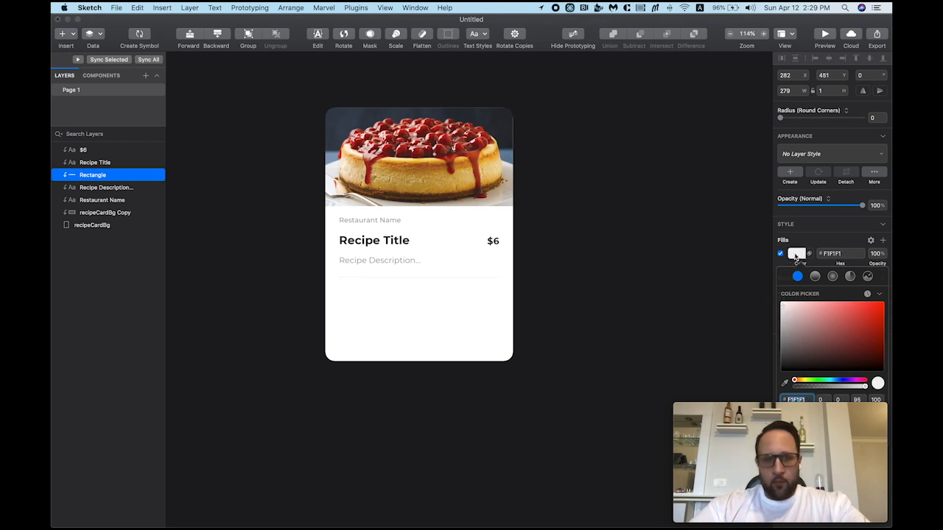
key("Escape")
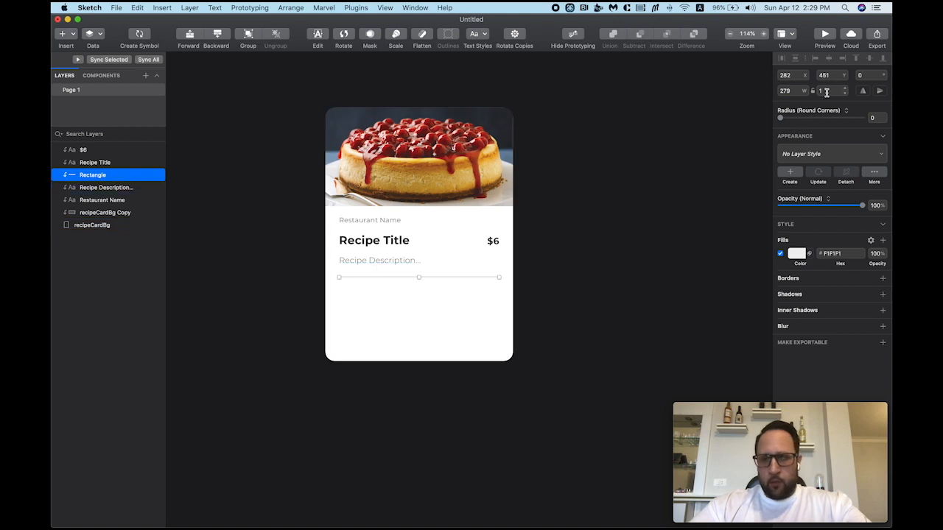
Step: Set the vertical spacing between the Recipe Description text and the divider to 16
left_click(396, 264, "shift")
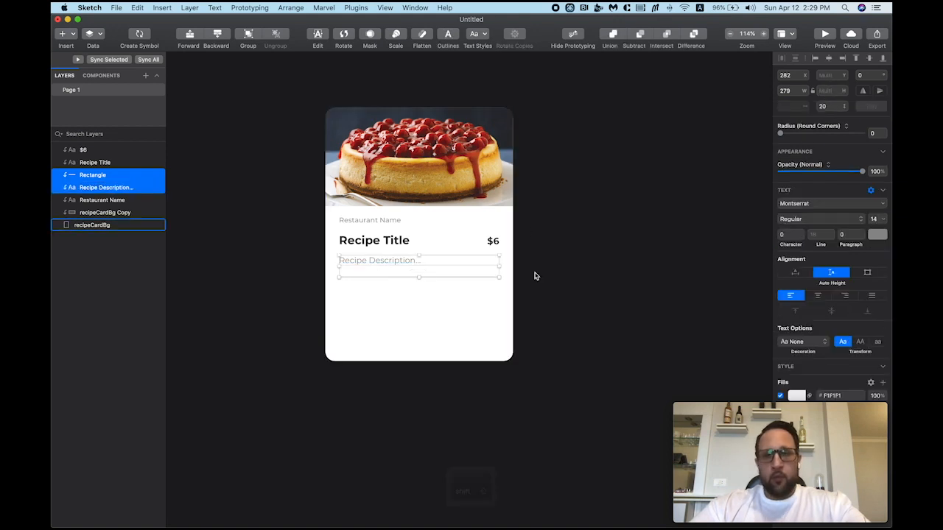
left_click(832, 106)
type("16")
key("Return")
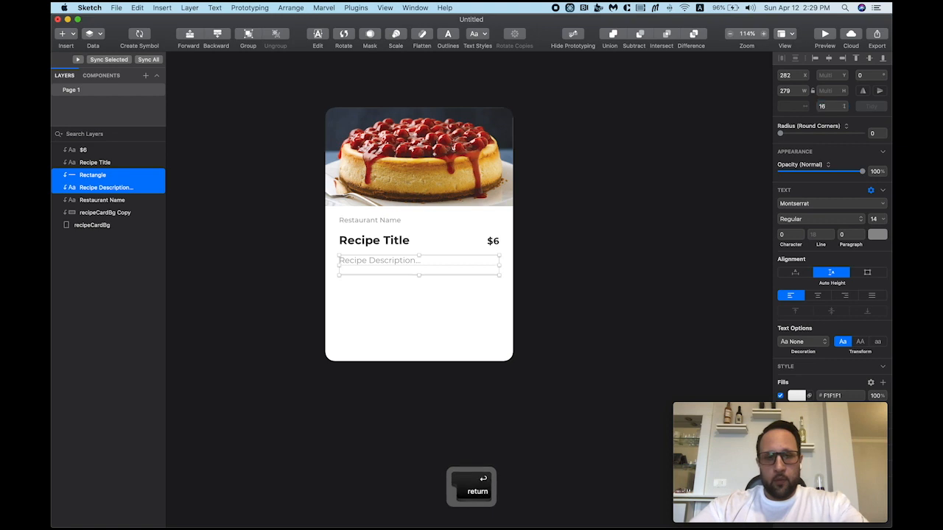
left_click(573, 277)
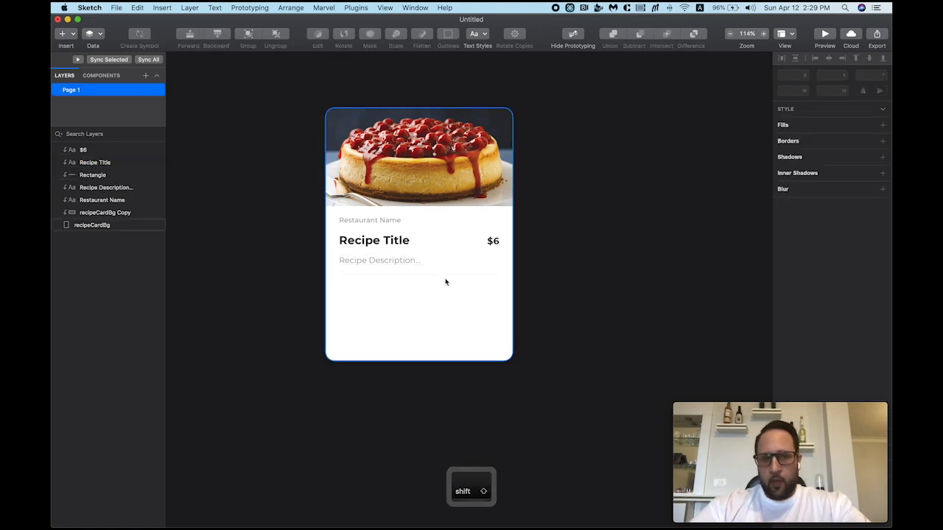
Step: Move the divider down to Y 511, tidy it together with Recipe Title and Recipe Description, and set their vertical spacing to 16
left_click_drag(446, 275, 476, 315)
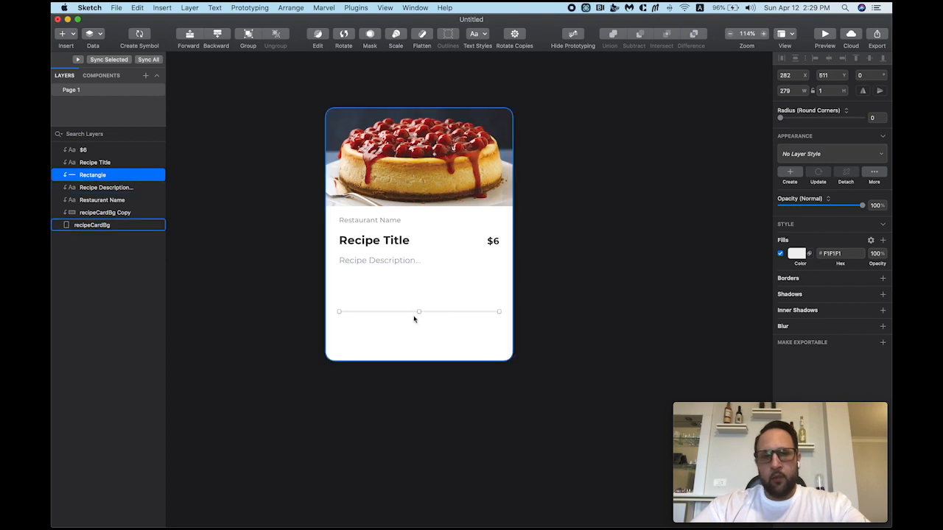
left_click(396, 263, "shift")
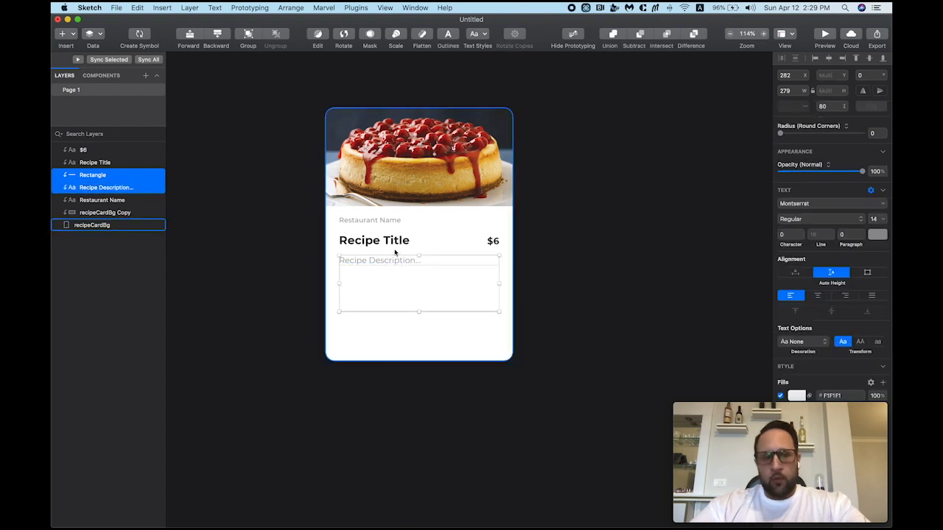
left_click(395, 244, "shift")
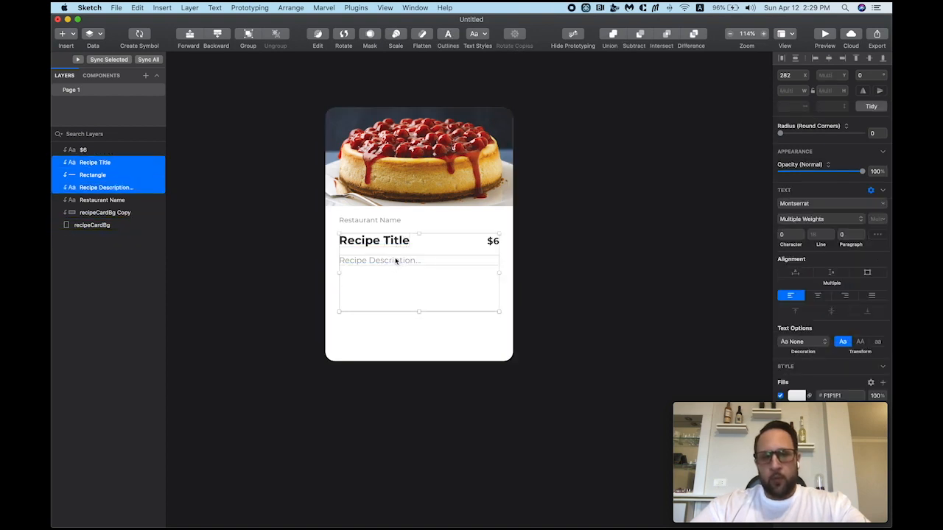
left_click(874, 107)
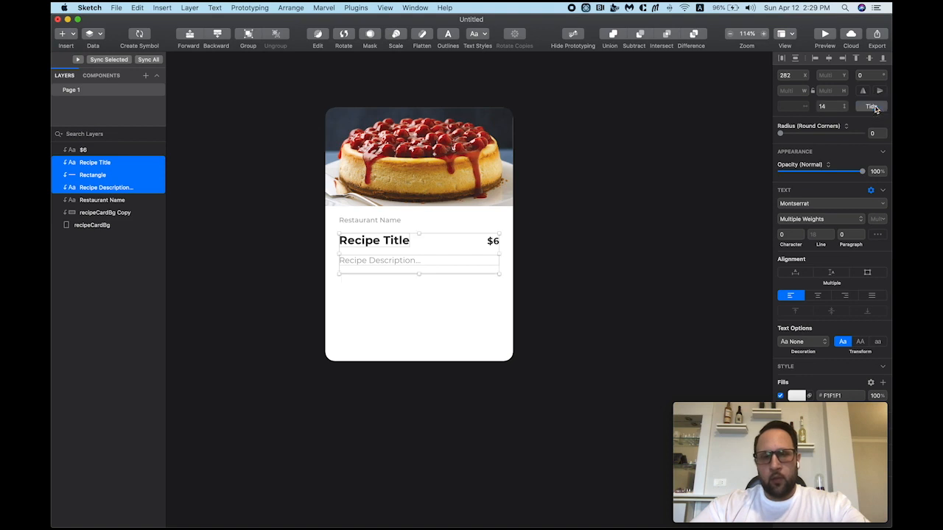
left_click(830, 107)
type("16")
key("Return")
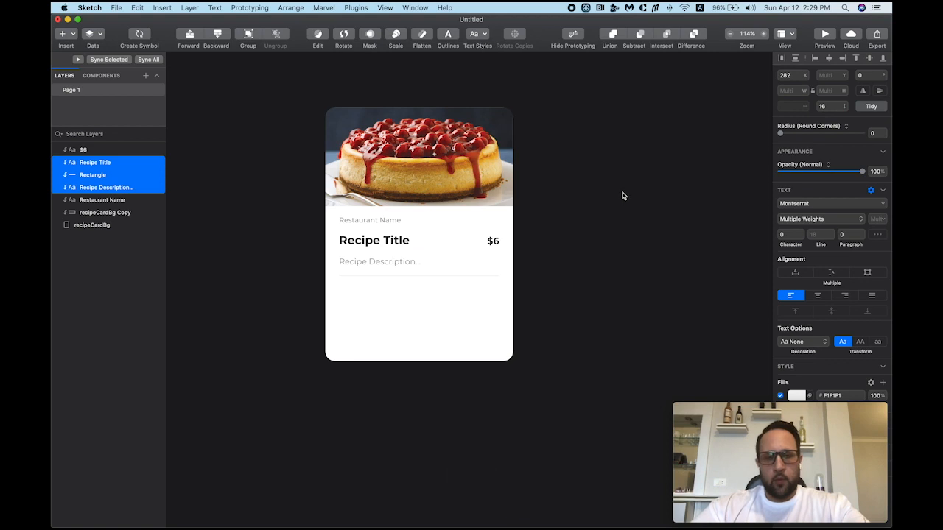
Step: Draw a 54 × 54 square below the divider at X 282, remove its border, and give it smooth corners with radius 8
left_click(623, 195)
key("r")
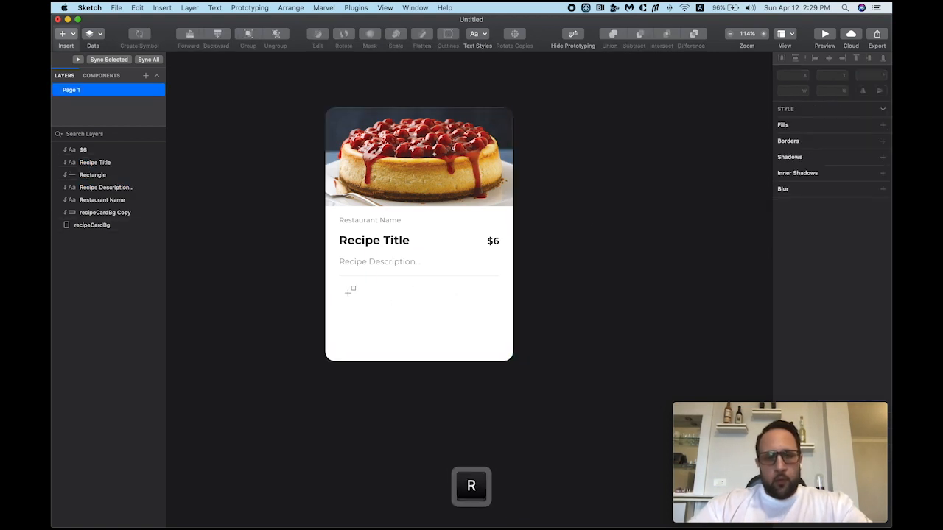
left_click_drag(339, 293, 367, 324)
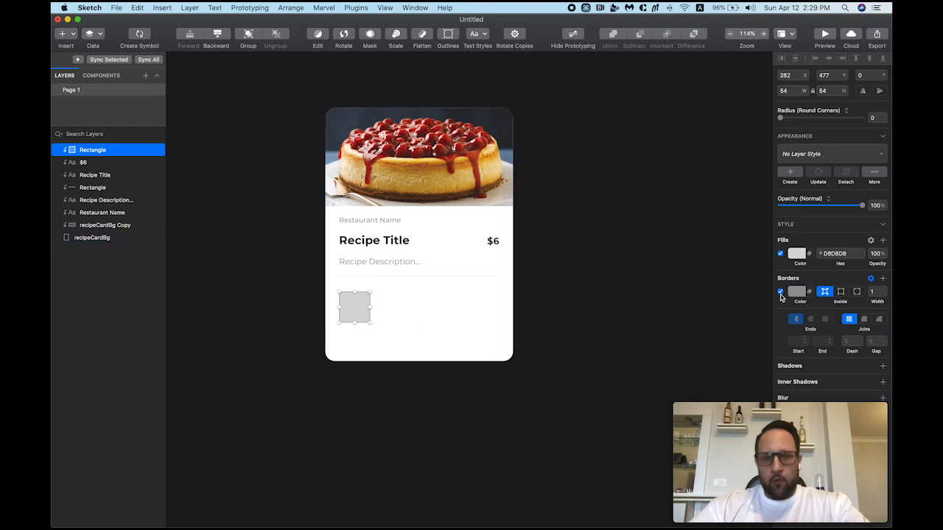
key("b")
left_click(859, 124)
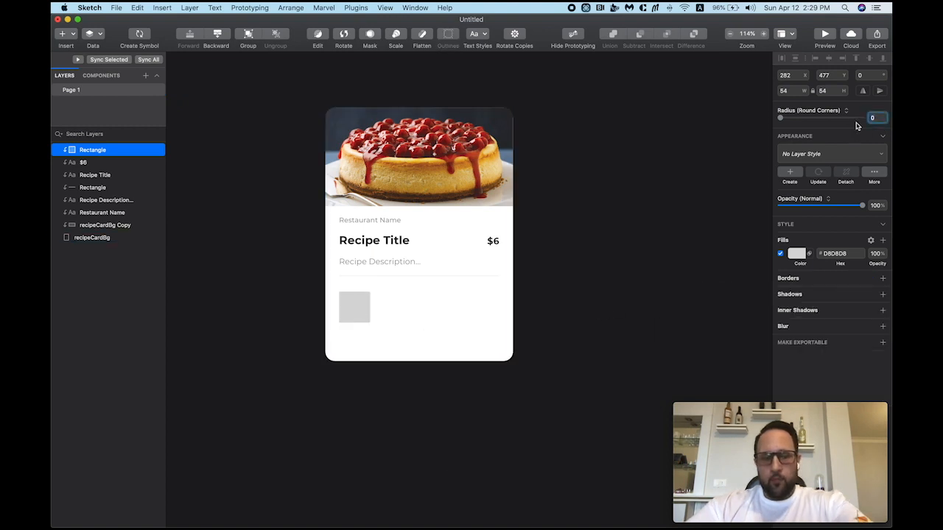
type("8")
key("Return")
left_click(810, 110)
left_click(813, 118)
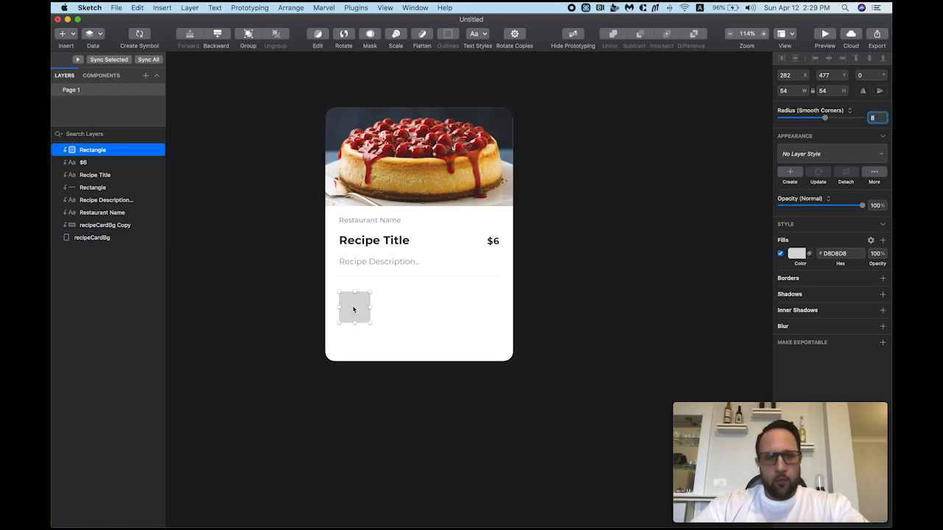
Step: Switch to Safari and save the berry-topped "The Best Cheesecake EVER" photo from the image results to Downloads
key("super+Tab")
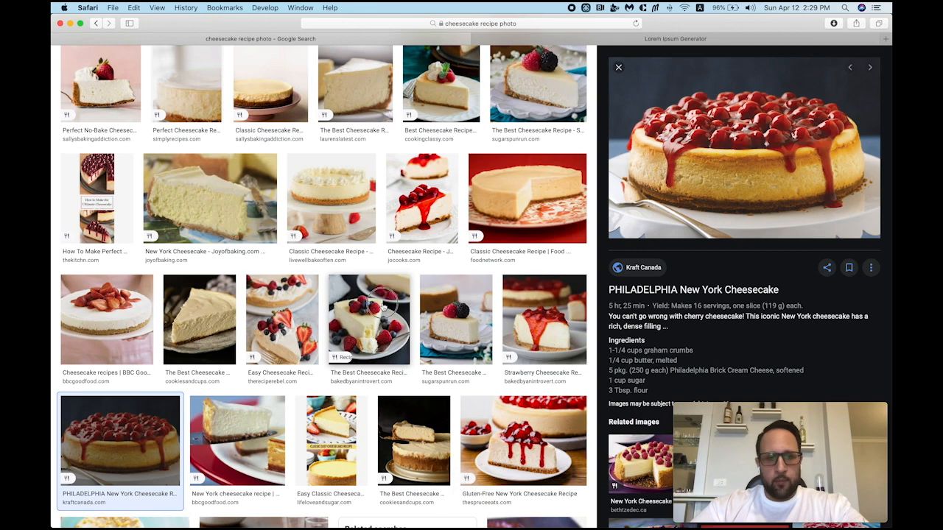
left_click(383, 307)
right_click(686, 168)
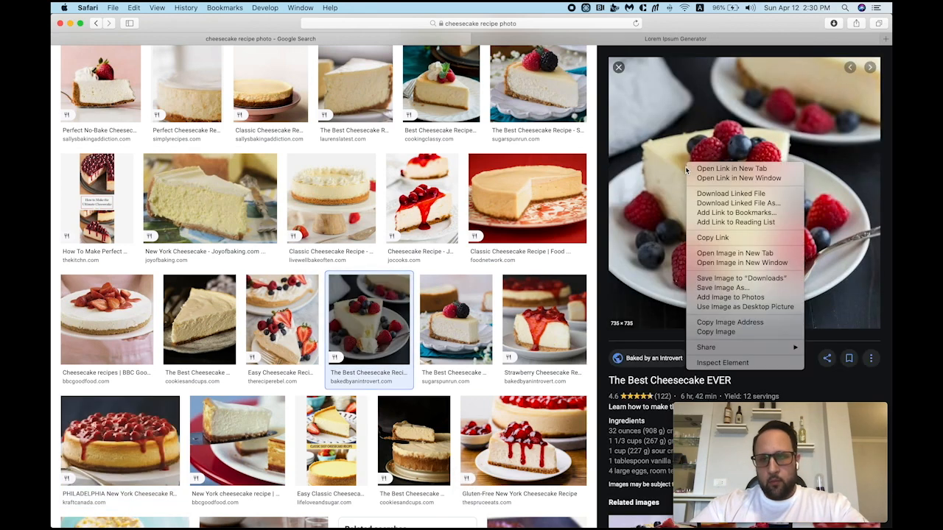
left_click(729, 286)
Step: Switch back to Sketch and fill the 54 × 54 square with the image How-to-Make-the-Best-Cheesecake-Recipe-Image-735x735.jpg
key("super+Tab")
key("a")
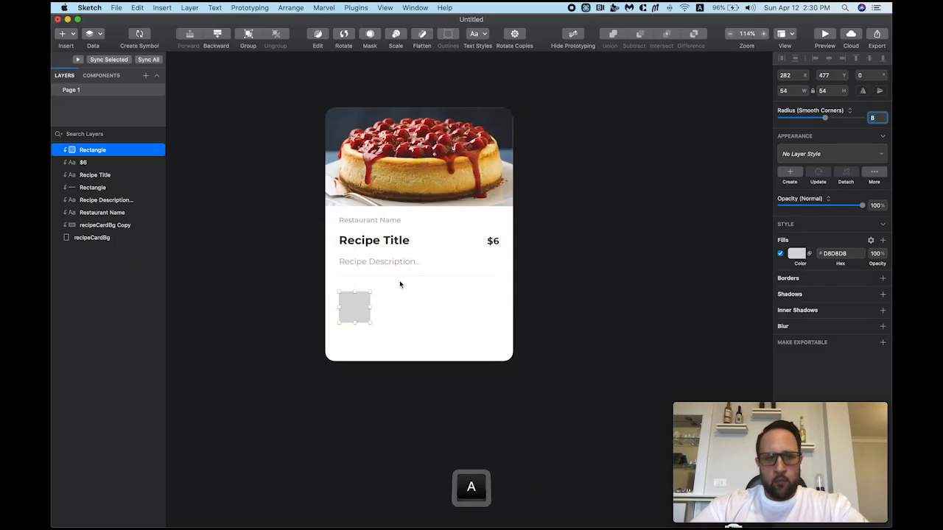
left_click(798, 254)
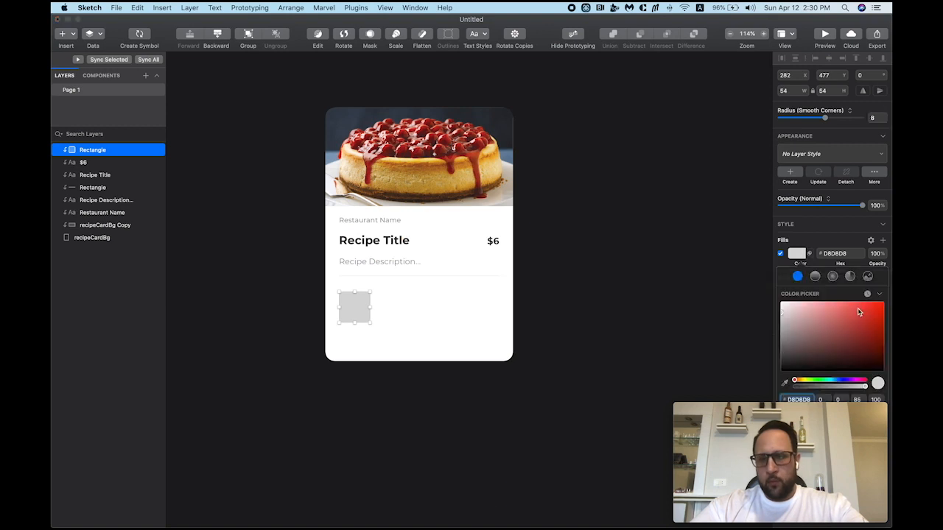
left_click(868, 277)
left_click(832, 337)
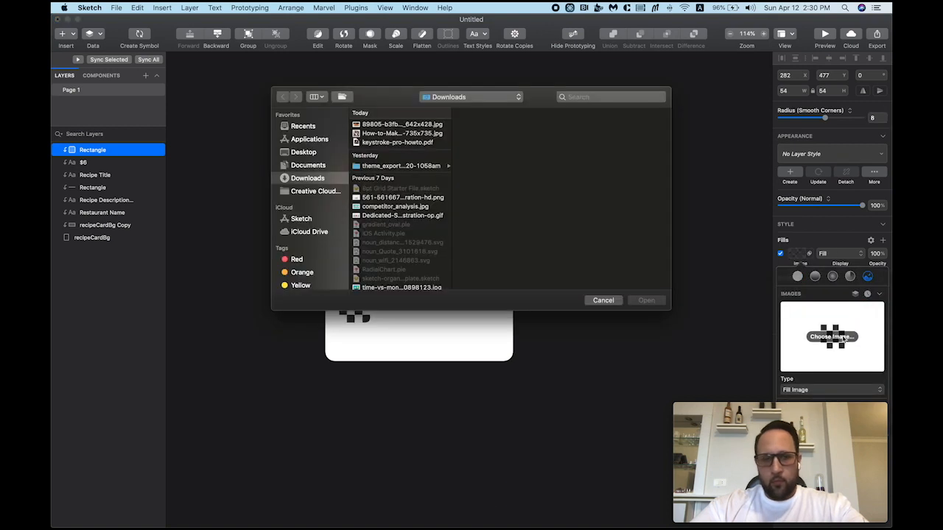
left_click(432, 134)
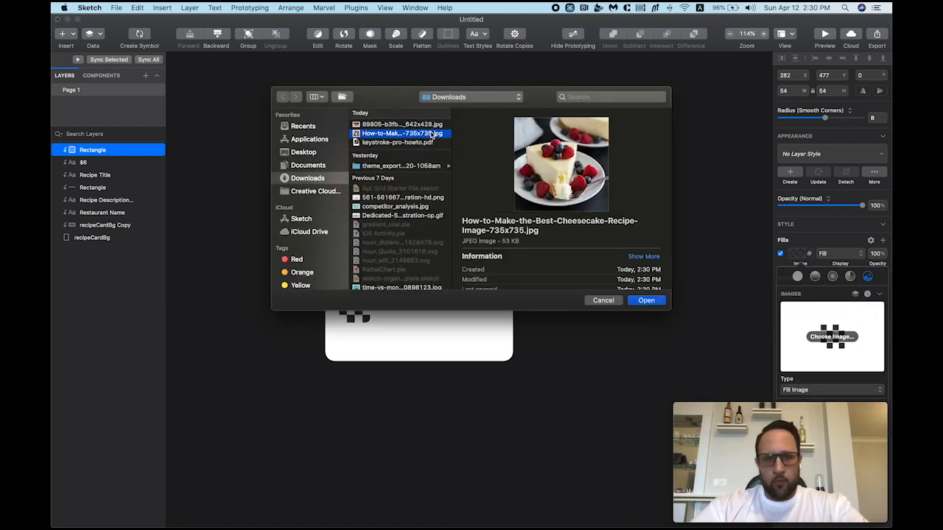
key("Return")
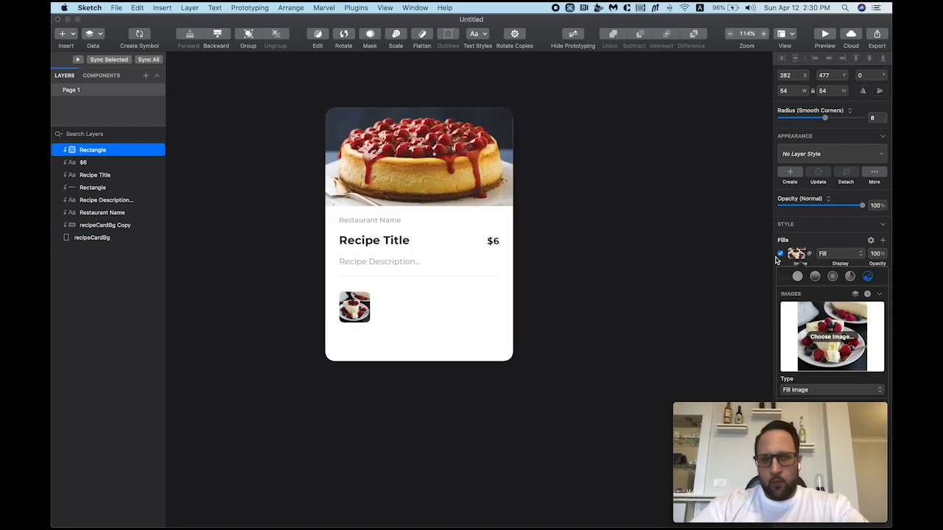
Step: Duplicate the cheesecake thumbnail and place the copy beside the original with an 8 px gap
left_click(764, 327)
key("super+d")
left_click_drag(366, 312, 400, 312)
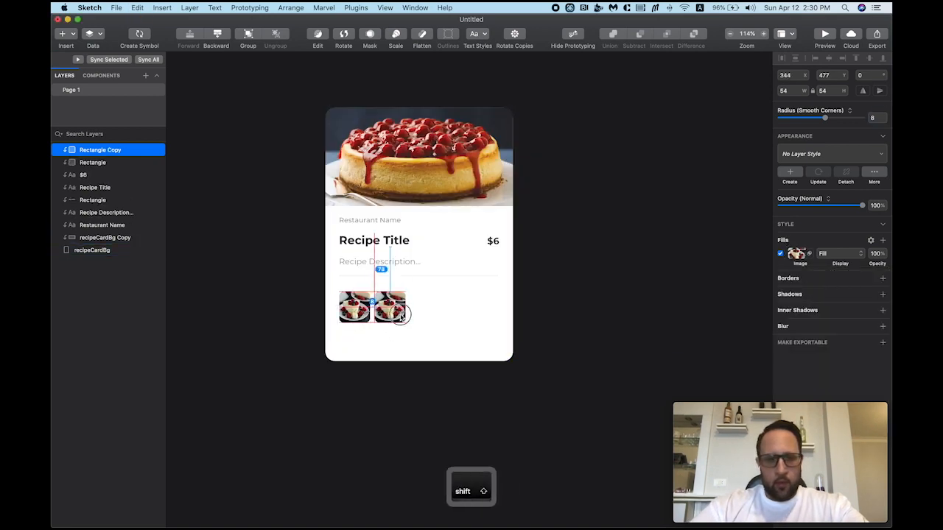
Step: Switch to Safari and save the lemon-ricotta cheesecake photo from the image results to Downloads
key("super+Tab")
scroll(414, 325, "down", 5)
left_click(134, 389)
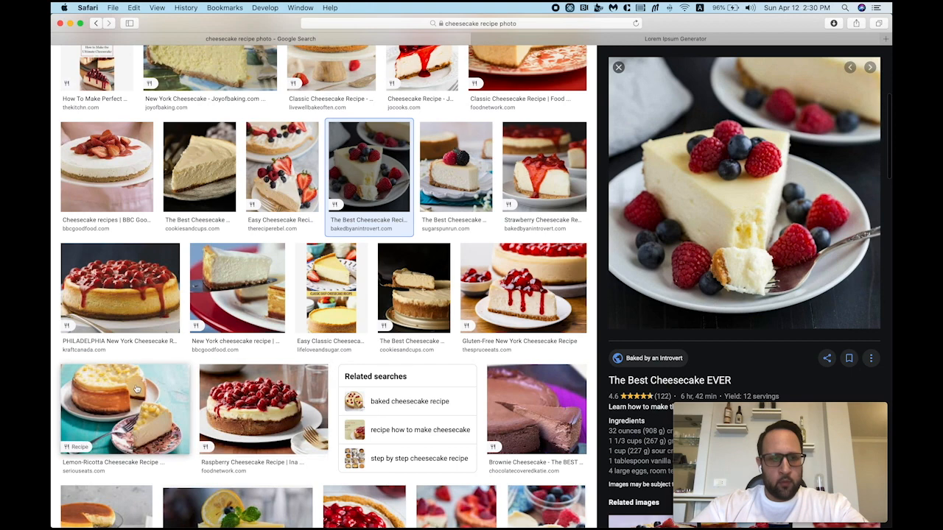
right_click(705, 125)
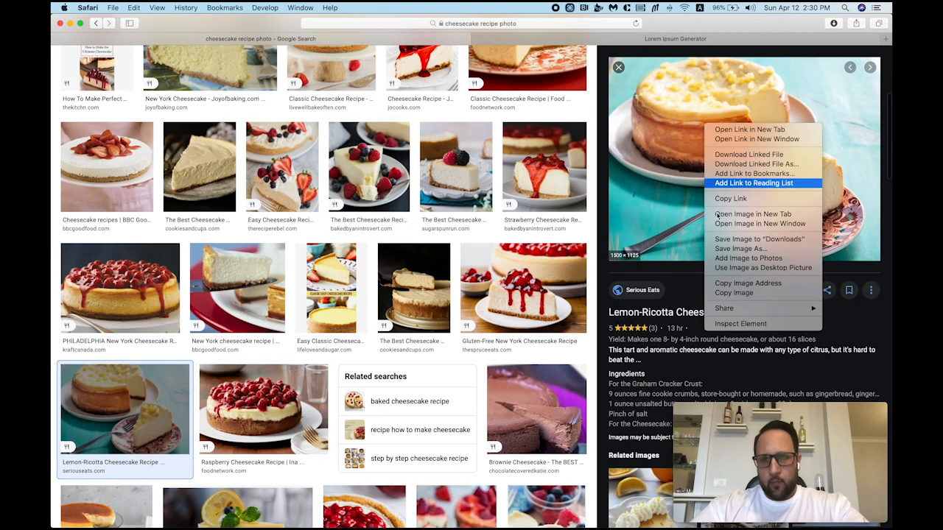
left_click(759, 238)
Step: Return to Sketch and replace the copied thumbnail's image fill with the downloaded lemon-ricotta cheesecake JPG
key("super+Tab")
key("a")
left_click(797, 254)
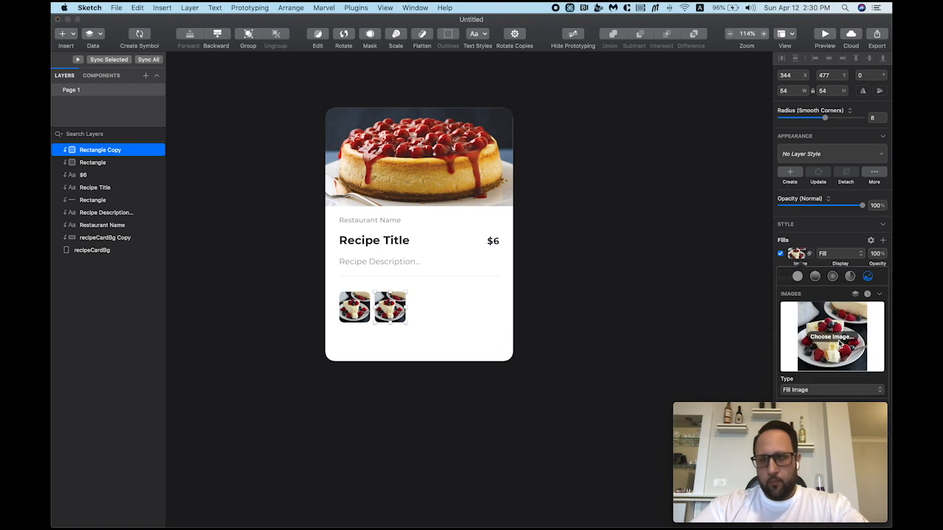
left_click(831, 336)
left_click(396, 132)
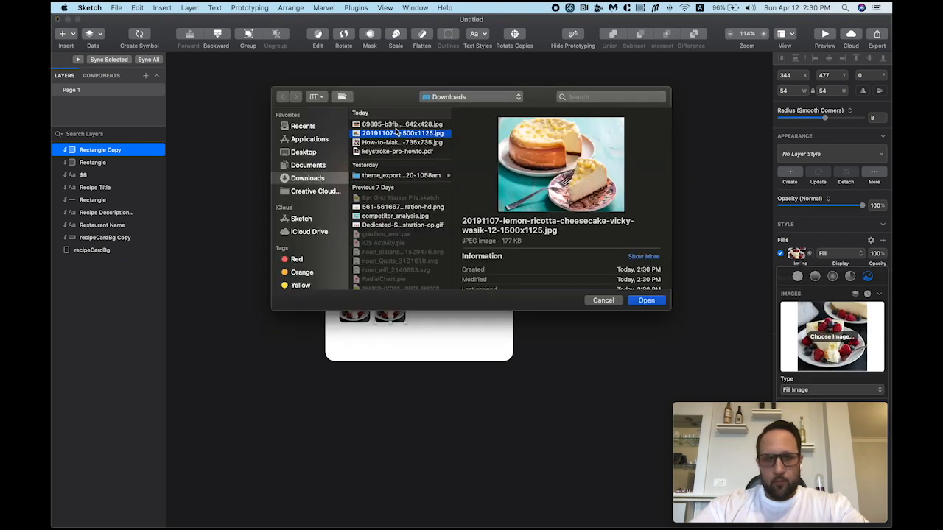
key("Return")
left_click(545, 304)
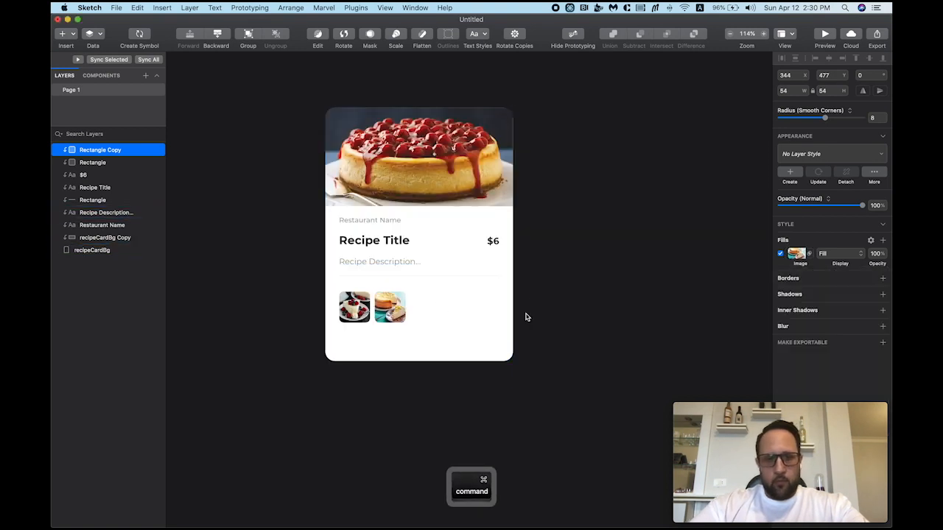
Step: Move both thumbnails up so they sit 16 px below the divider line
key("alt")
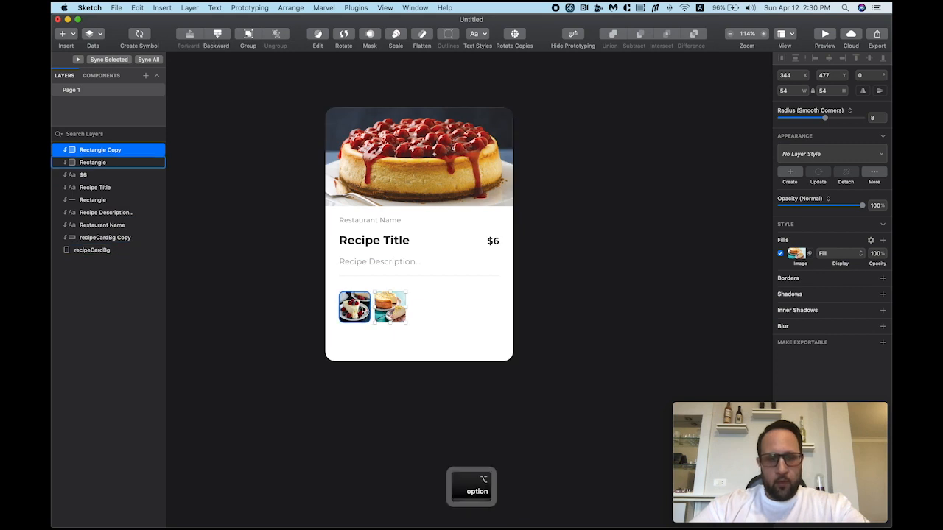
left_click(363, 311, "shift")
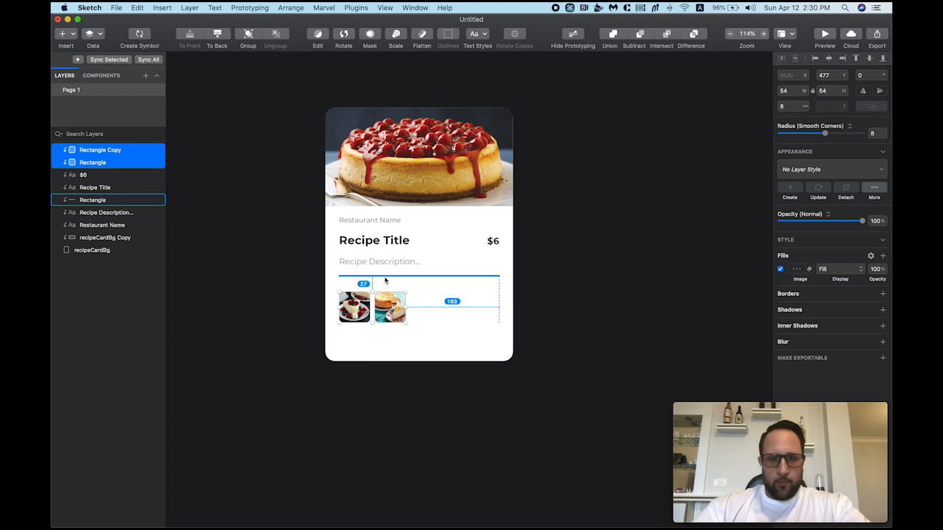
left_click(384, 276, "shift")
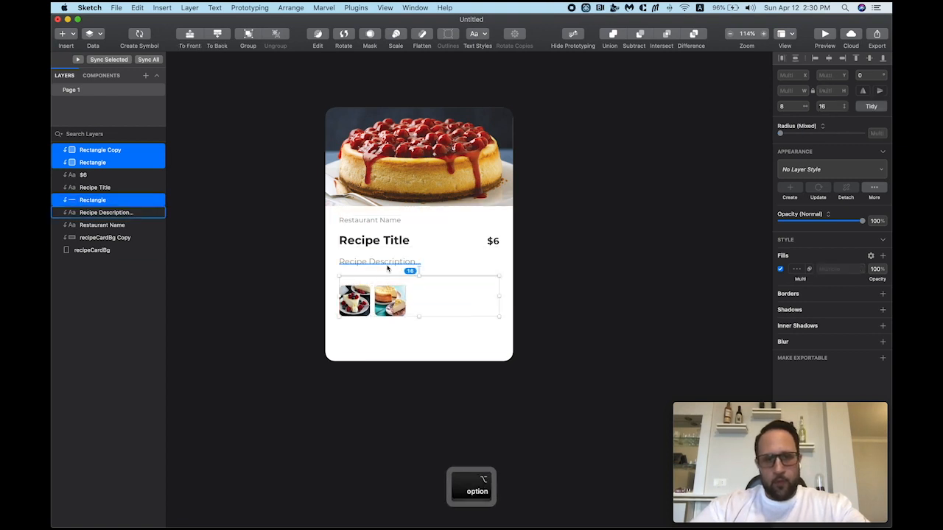
left_click(587, 258)
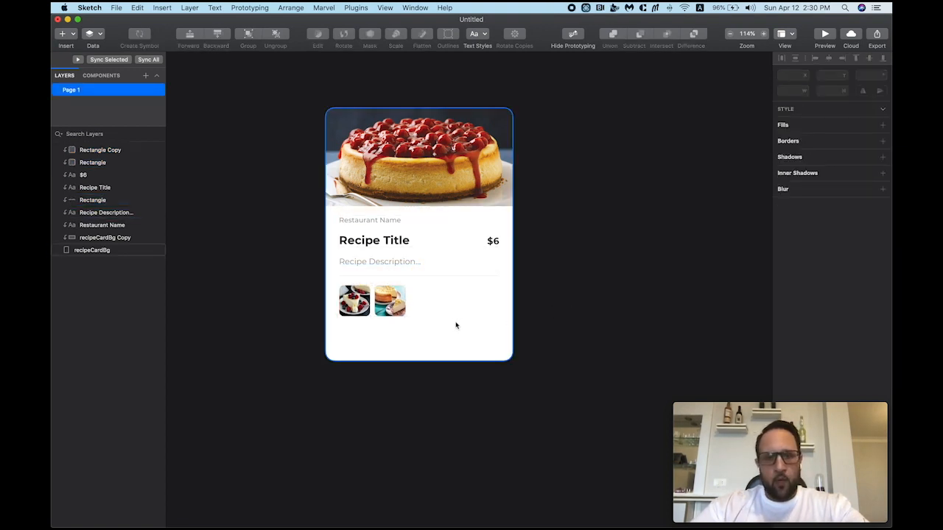
Step: Extend the bottom edge of the recipeCardBg shape downward to make room beneath the thumbnails
left_click(453, 339, "super")
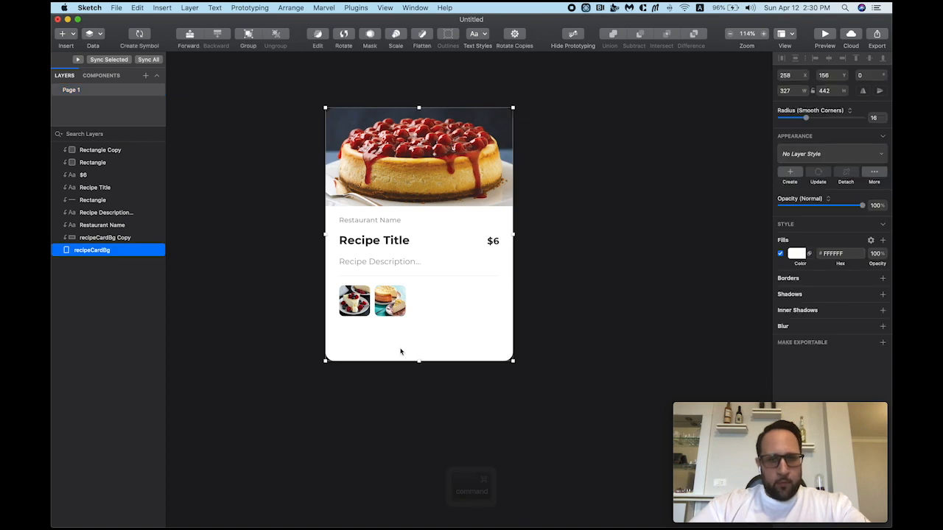
left_click_drag(419, 361, 419, 398)
left_click(574, 294)
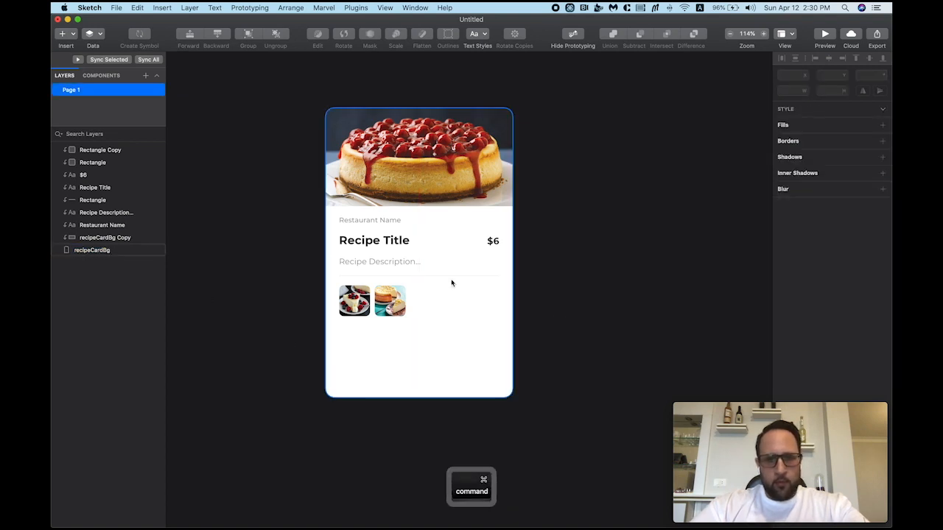
Step: Duplicate the Recipe Title text into the empty area below the thumbnails and set its font size to 16
scroll(455, 290, "up", 2)
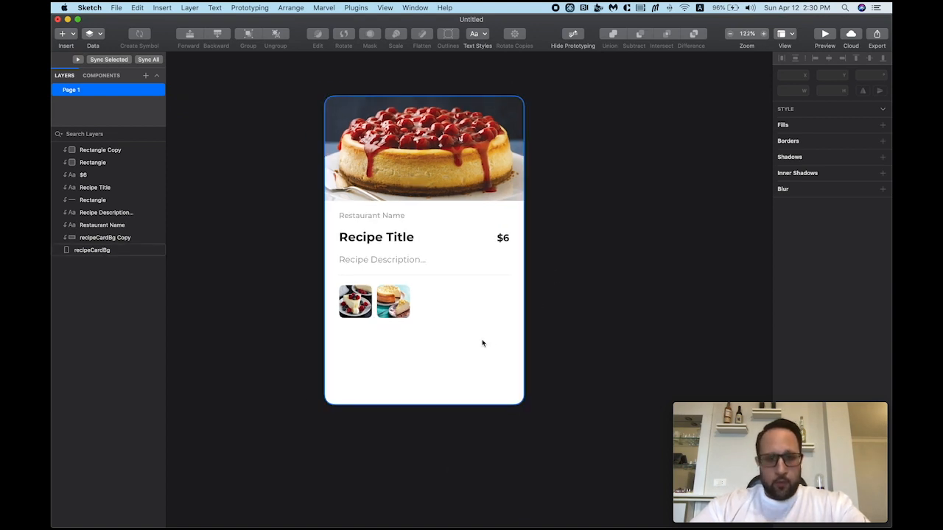
key("t")
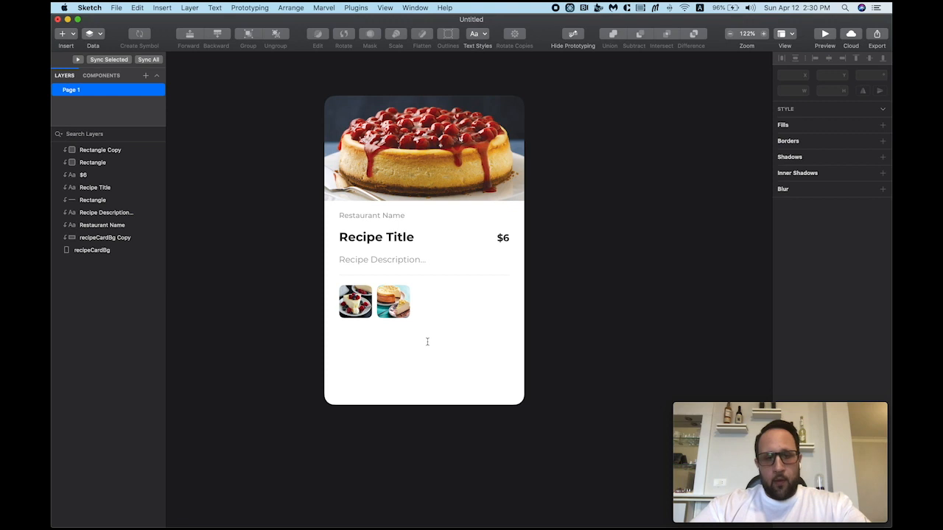
key("Escape")
left_click(391, 244)
key("cmd+d")
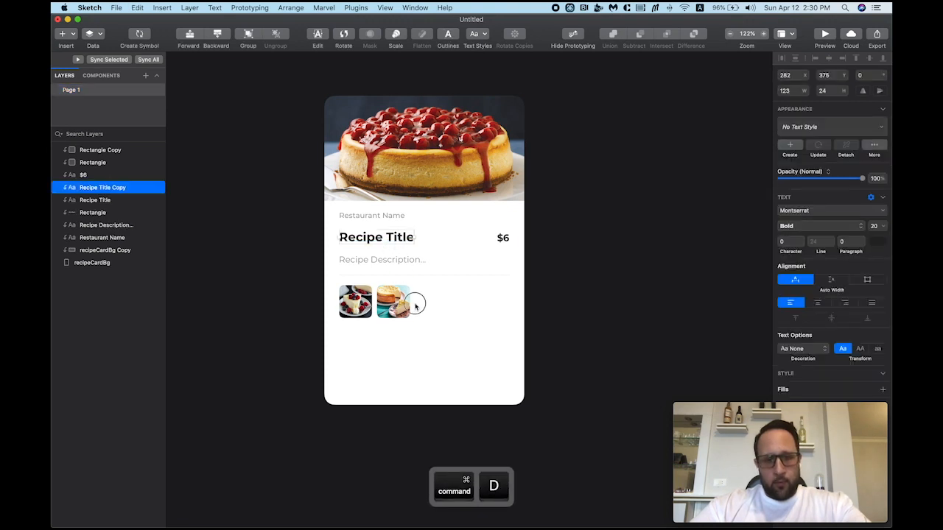
left_click_drag(398, 267, 444, 352)
type("16")
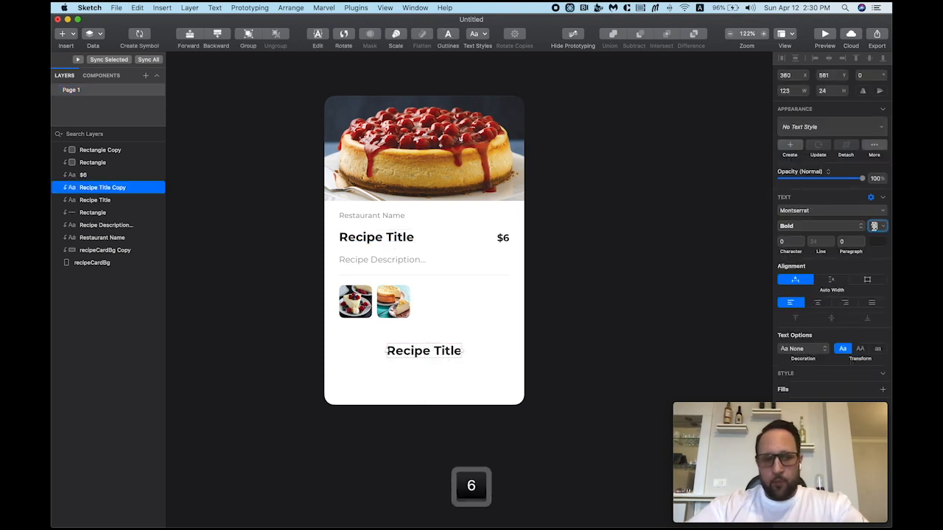
key("Return")
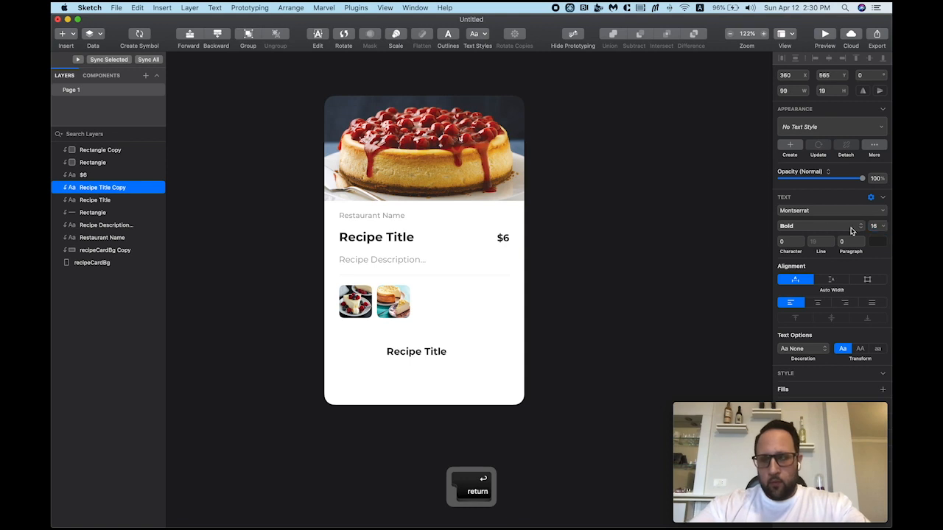
Step: Change the copied text to "buttonLabel" in Medium weight at font size 14
left_click(819, 225)
left_click(818, 194)
double_click(423, 357)
key("super+a")
type("buttonLabel")
key("Escape")
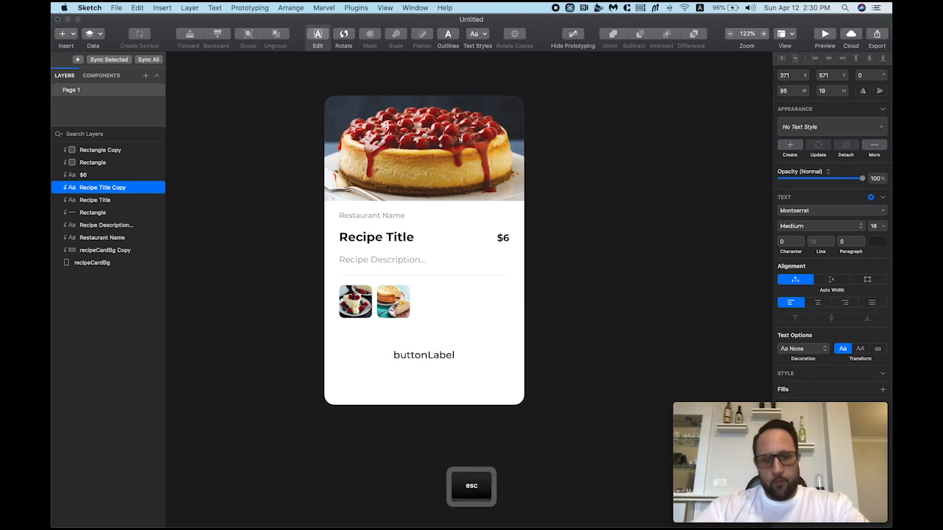
left_click(874, 225)
type("14")
key("Return")
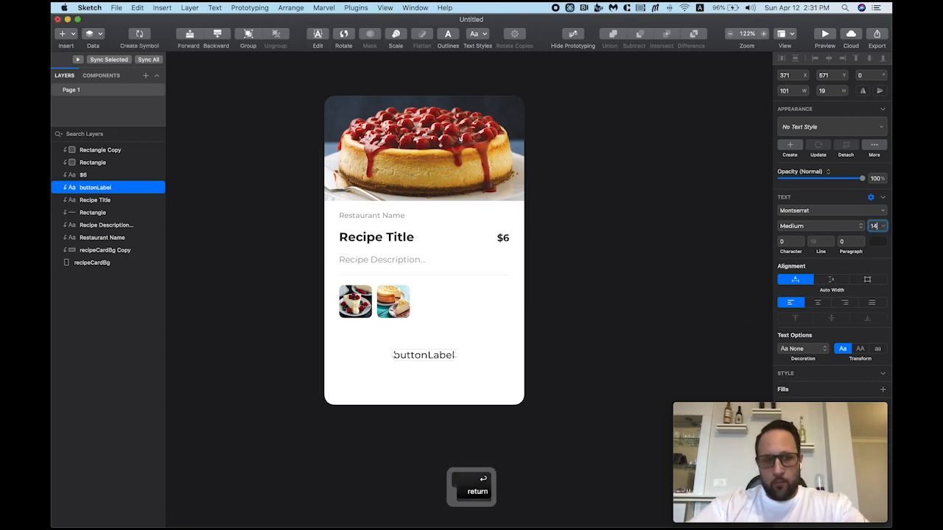
Step: Draw a rectangle about 121 × 42 over the buttonLabel text and remove its border
key("r")
left_click_drag(387, 343, 458, 368)
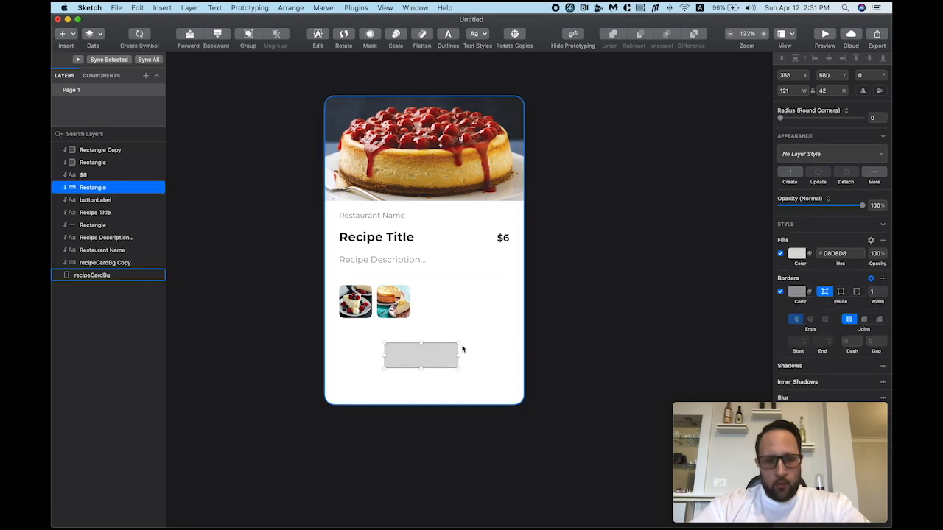
key("b")
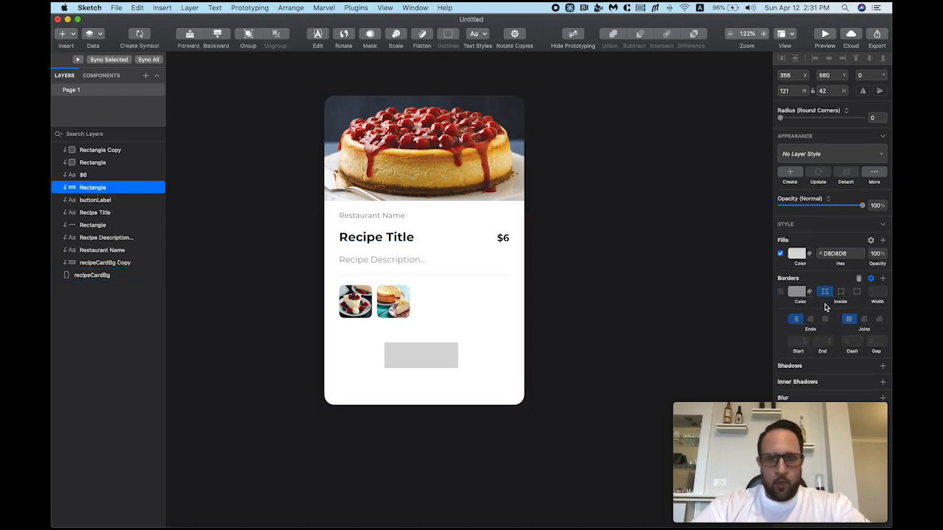
key("BackSpace")
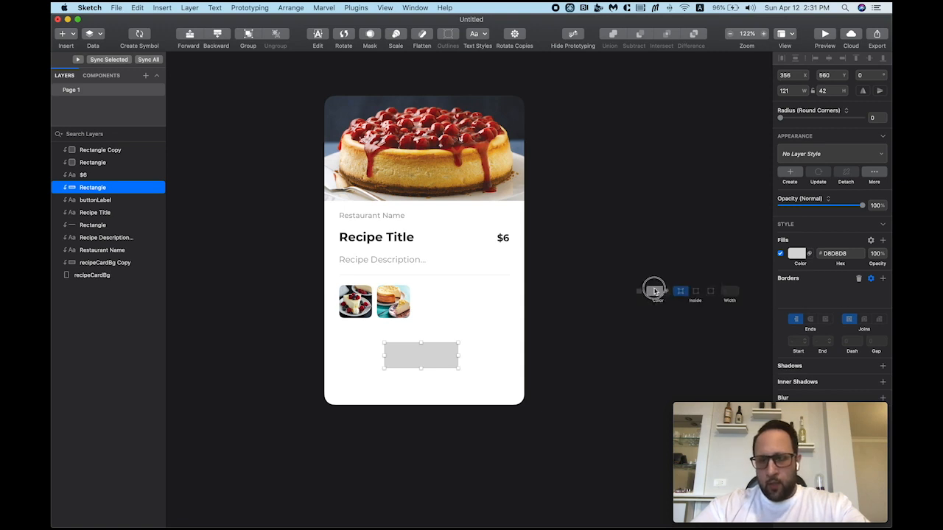
Step: Send the button rectangle behind the buttonLabel text and set its height to 44
left_click(434, 357)
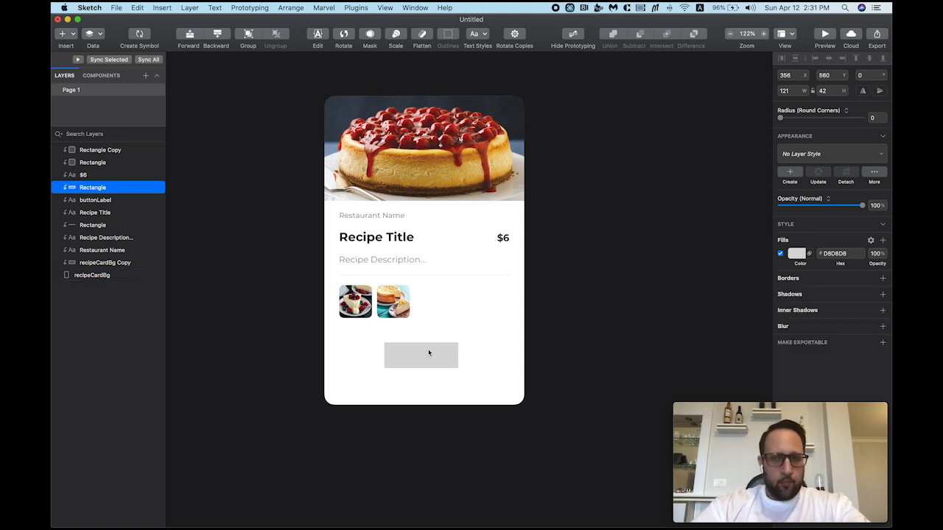
key("super+bracketleft")
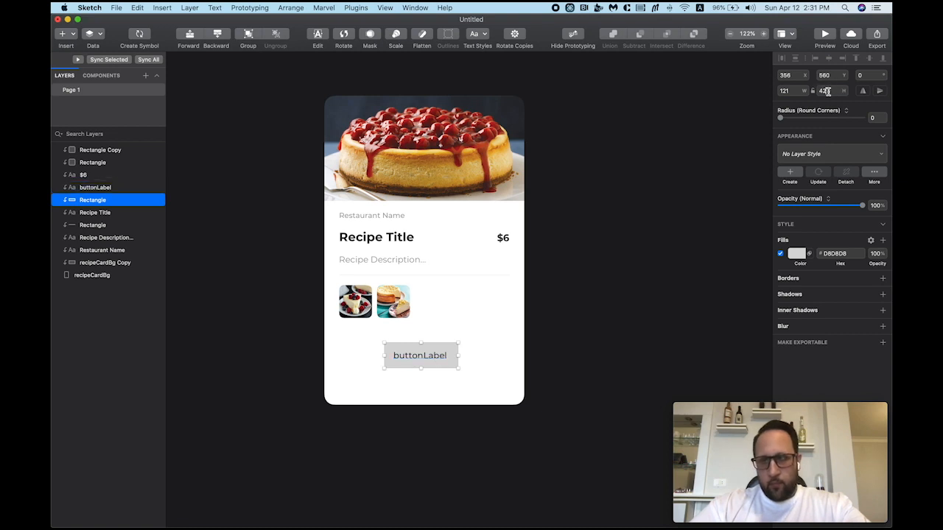
key("BackSpace")
type("4")
key("Return")
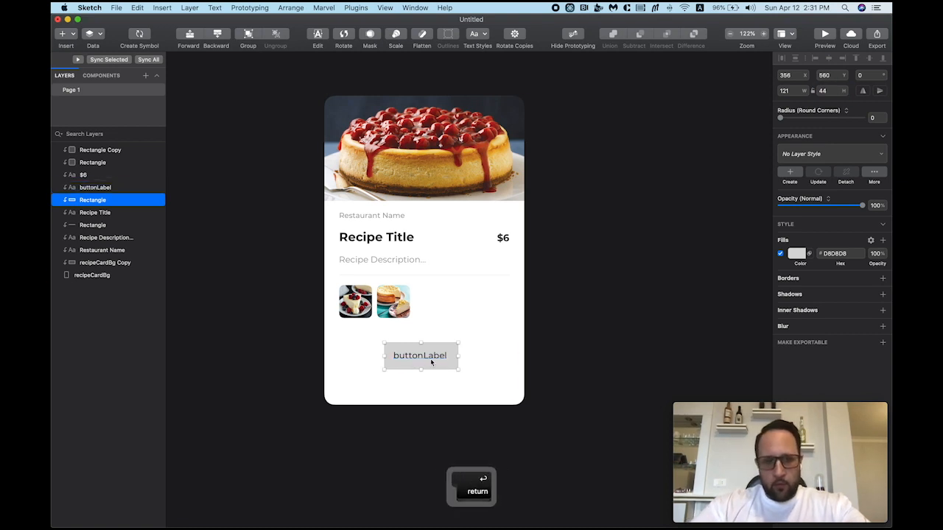
Step: Align the vertical centers of the buttonLabel text and the button rectangle
left_click(445, 358, "shift")
left_click(870, 59)
left_click(652, 328)
Step: Give the button rectangle smooth corners with a radius of 10
left_click(433, 362, "super")
type("12")
key("Return")
left_click_drag(815, 119, 882, 119)
type("12")
key("Return")
left_click(846, 111)
left_click(806, 119)
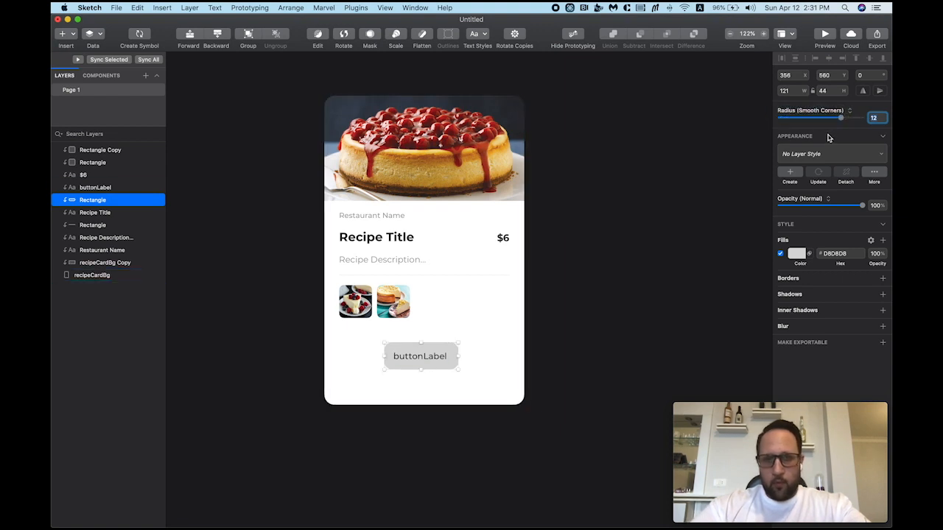
type("10")
key("Return")
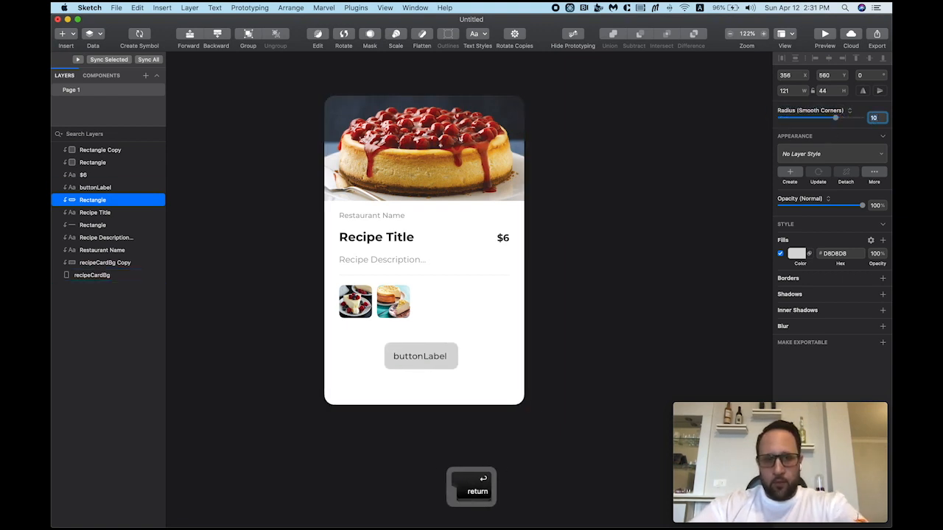
Step: Nudge the buttonLabel text slightly right and set the rectangle's width to 120 for 16 px padding on both sides
left_click(430, 361)
key("alt")
key("alt+Right")
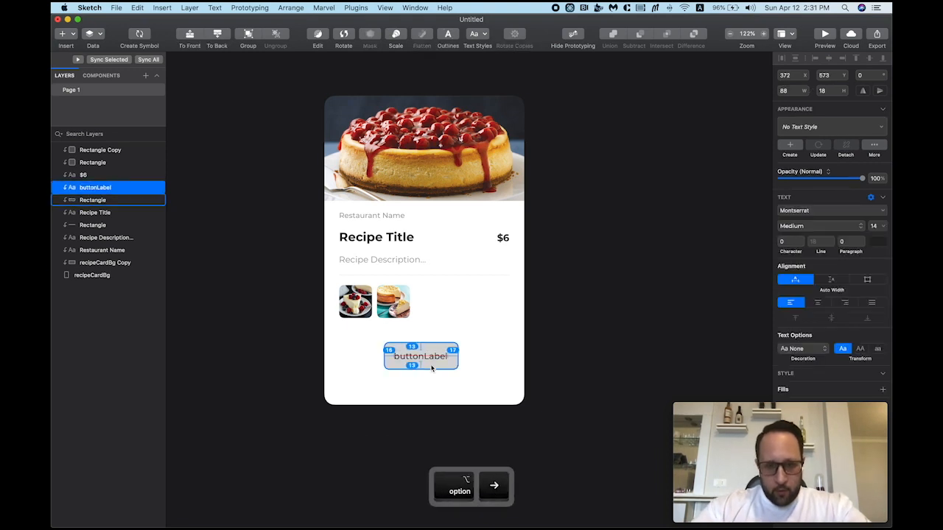
left_click(432, 367, "super")
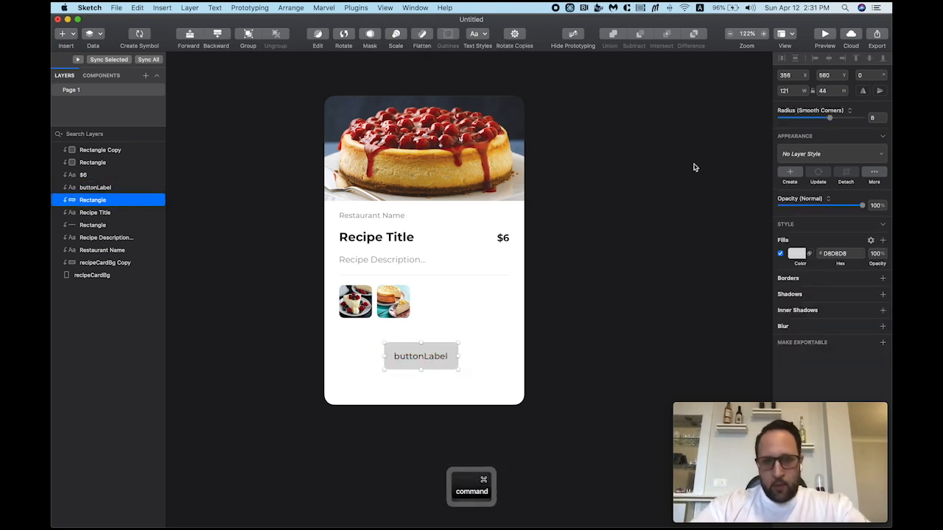
left_click(806, 93)
key("alt")
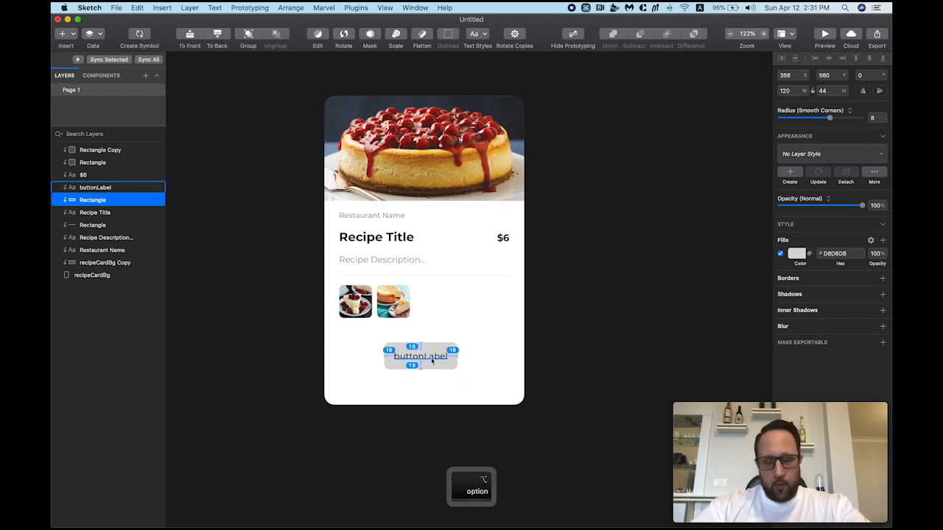
Step: Change the button rectangle's fill color to a medium purple
left_click(795, 255)
left_click_drag(826, 384, 849, 382)
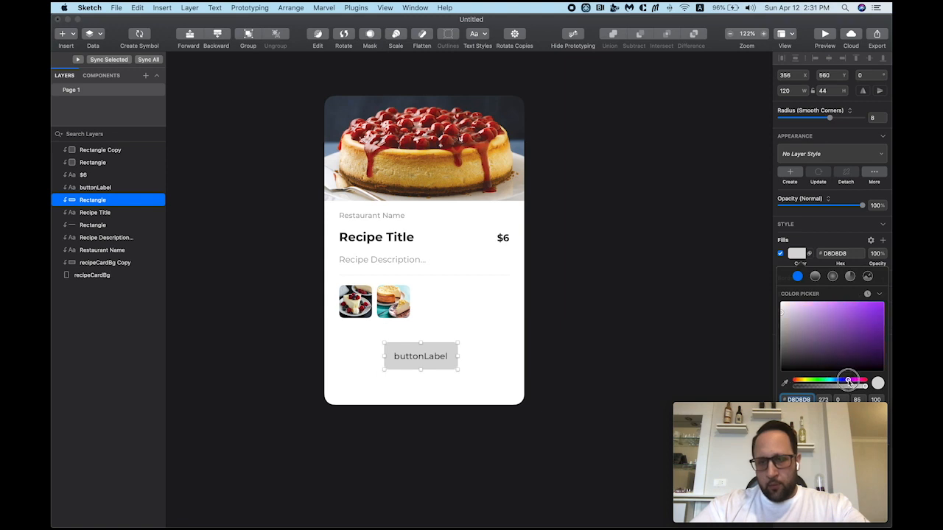
mouse_move(861, 315)
left_mouse_down()
mouse_move(836, 311)
mouse_move(845, 317)
left_mouse_up()
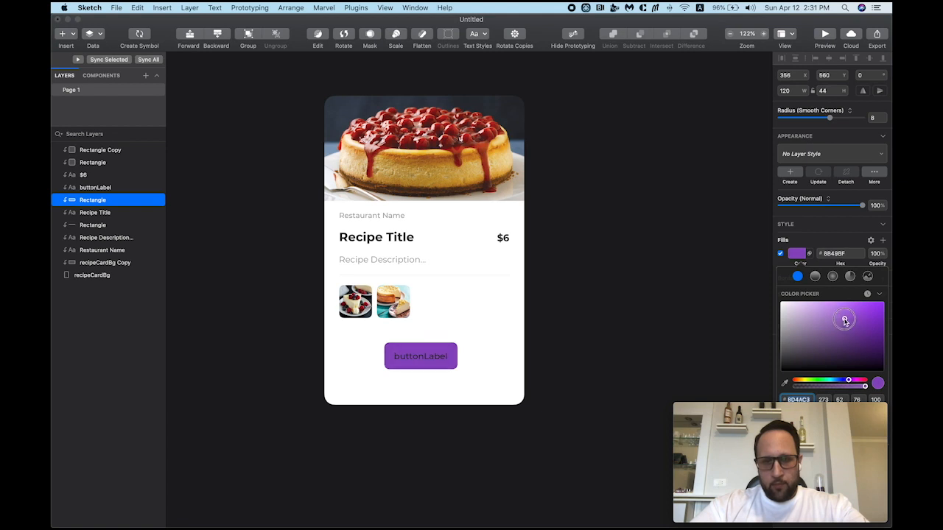
left_click(786, 255)
Step: Set the buttonLabel text color to white (FFFFFF)
left_click(421, 356)
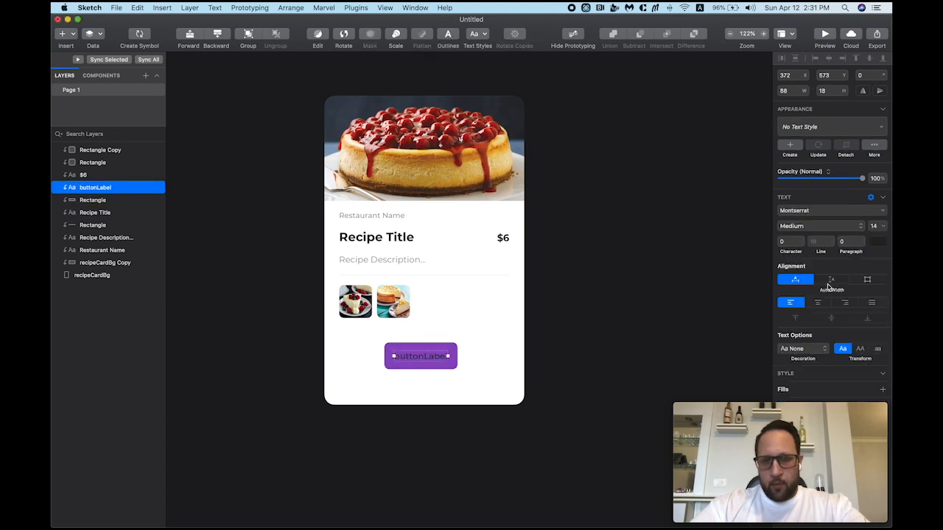
left_click(880, 245)
left_click_drag(789, 278, 744, 236)
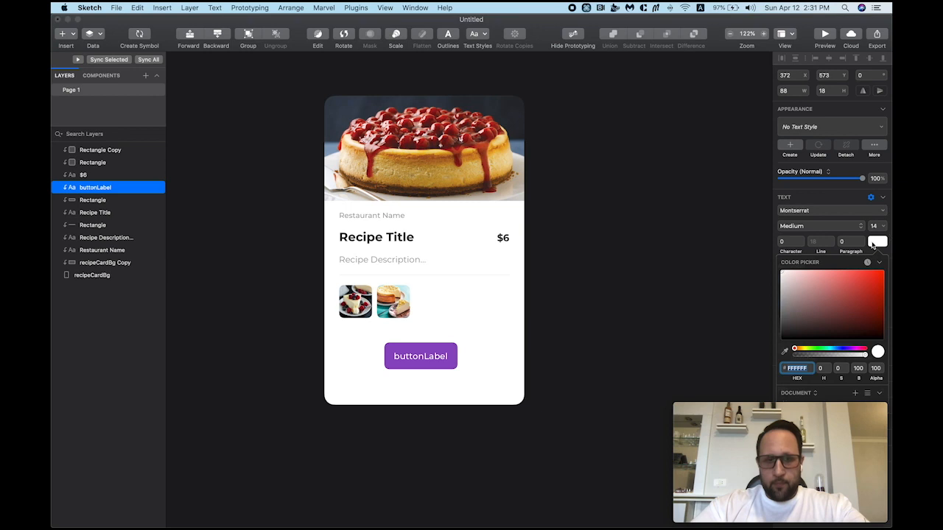
left_click(875, 247)
left_click(565, 315)
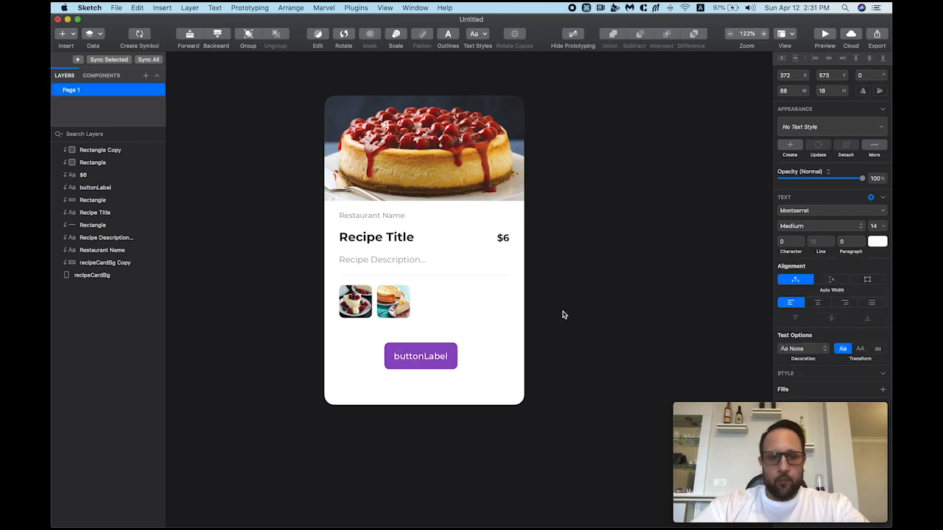
Step: Move the button rectangle and its label horizontally until their right edge aligns with the $6 price
left_click(428, 360)
left_click(426, 368, "shift")
left_click_drag(425, 369, 495, 369)
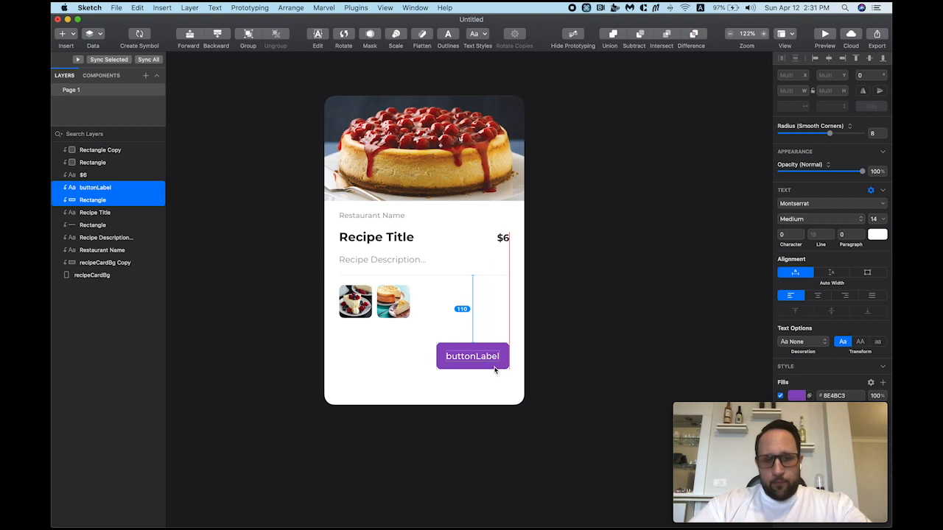
Step: Duplicate the button with its label, place the copy left of the original, and fine-tune the gap between them
key("super+d")
left_click_drag(486, 372, 414, 368)
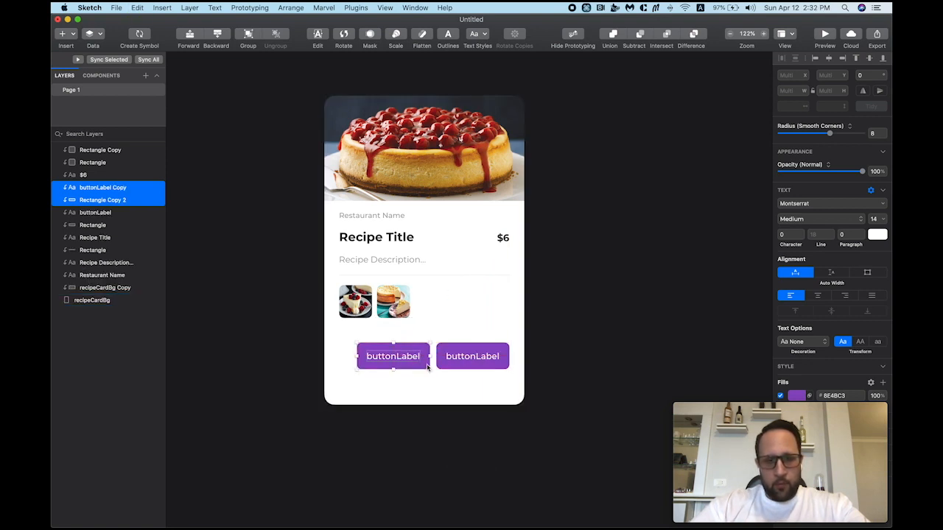
key("alt")
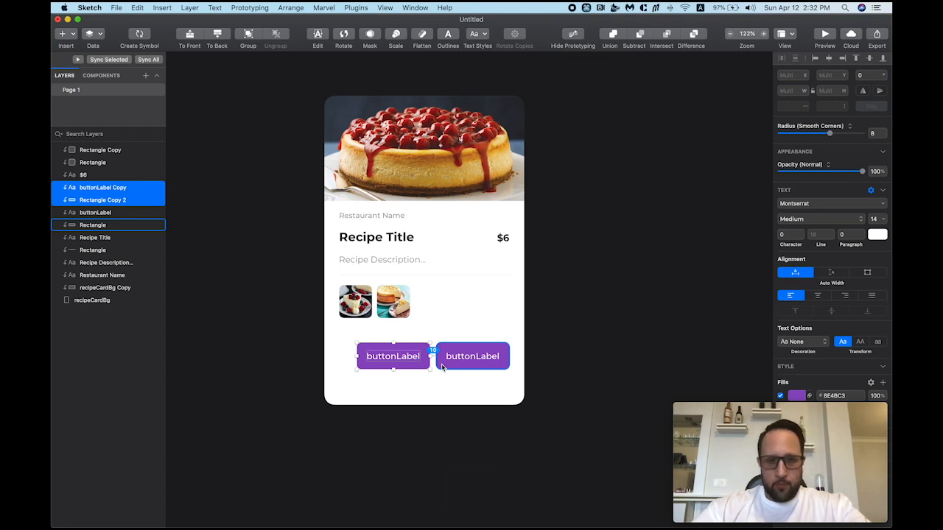
key("alt+Left")
key("alt+Left")
key("alt+Left")
key("alt+Left")
key("alt+Right")
key("alt+Right")
key("alt+Right")
key("alt+Right")
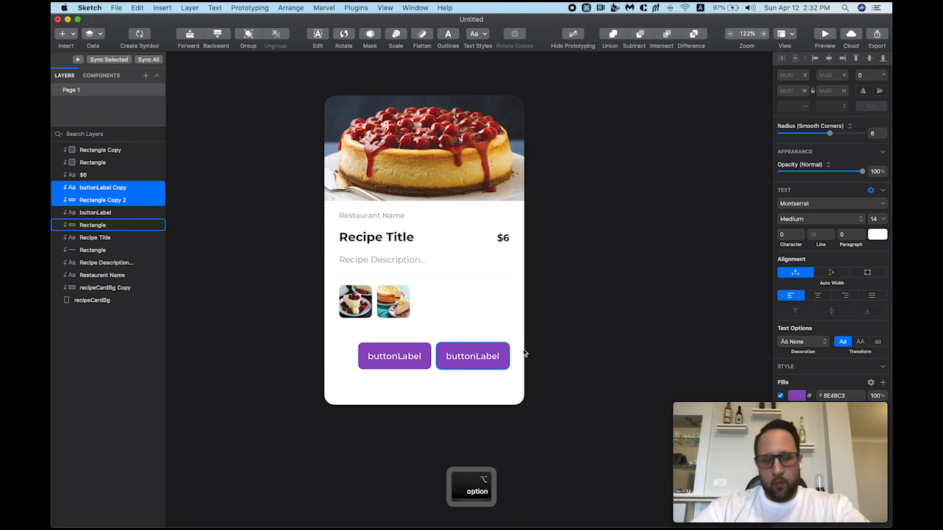
left_click(633, 301)
key("space")
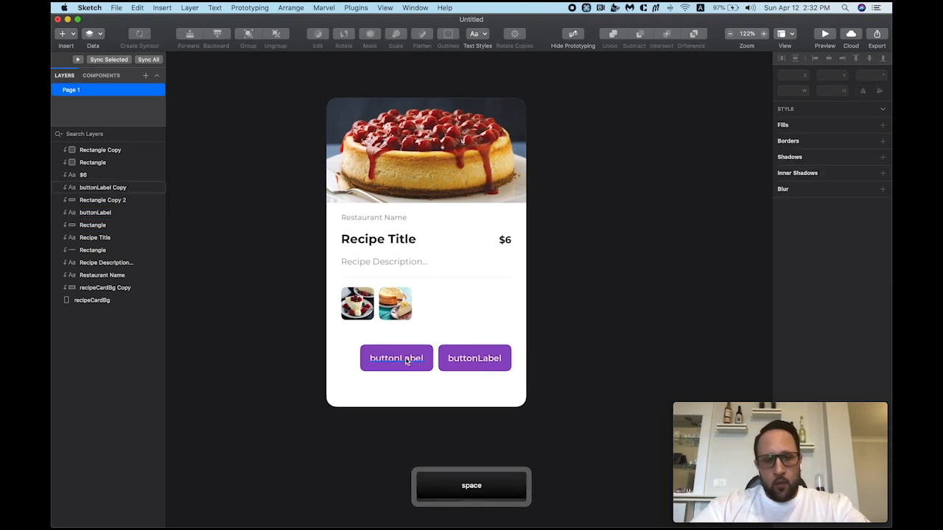
Step: Delete the duplicated button rectangle together with its label
left_click(407, 359)
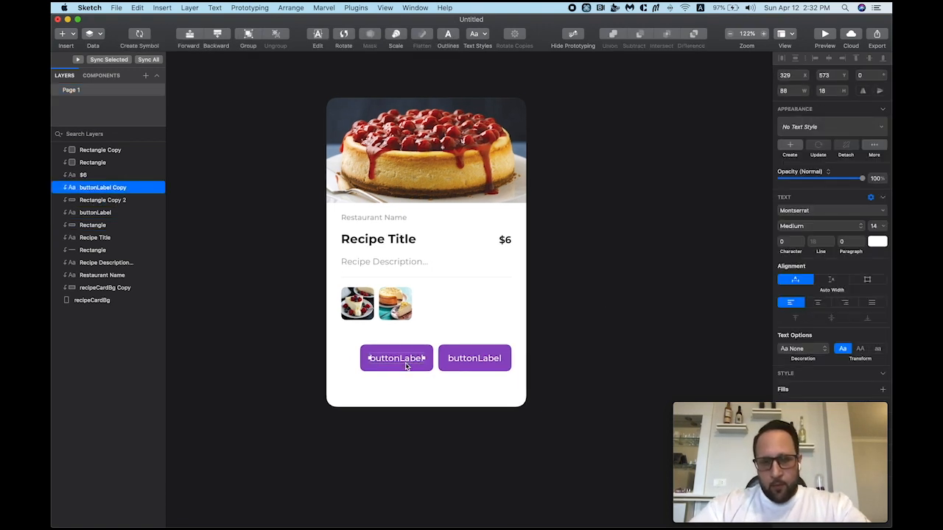
left_click(407, 366, "shift")
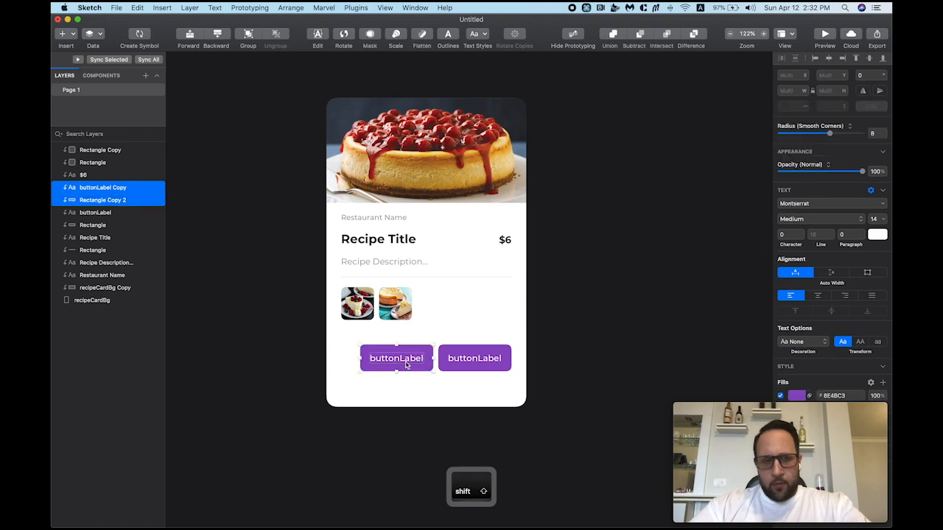
key("BackSpace")
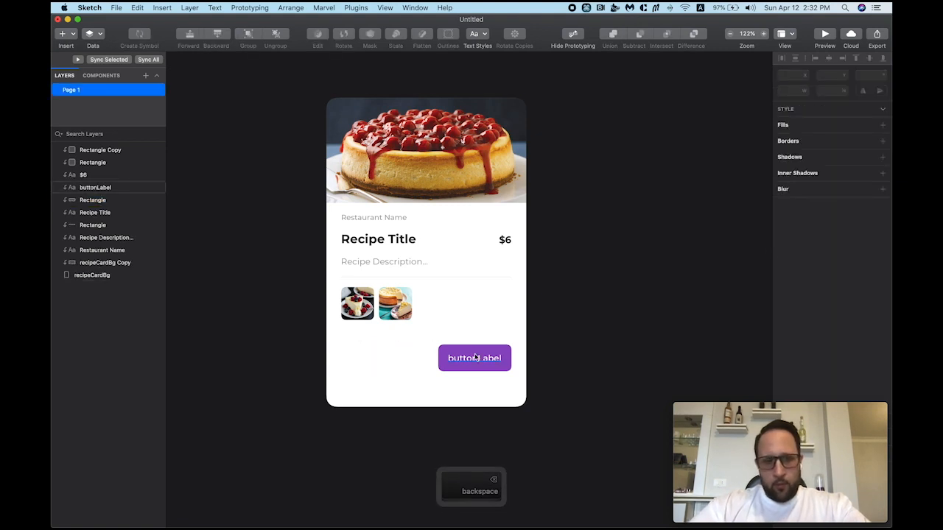
Step: Move the button rectangle and label up 16 px so they sit 24 px below the thumbnails
left_click(471, 359)
left_click(470, 367, "shift")
key("alt")
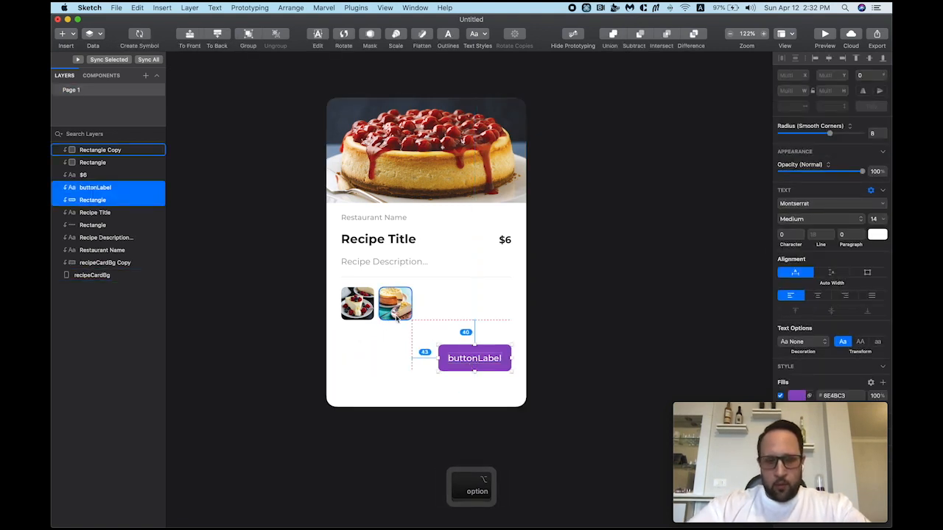
key("shift+Up")
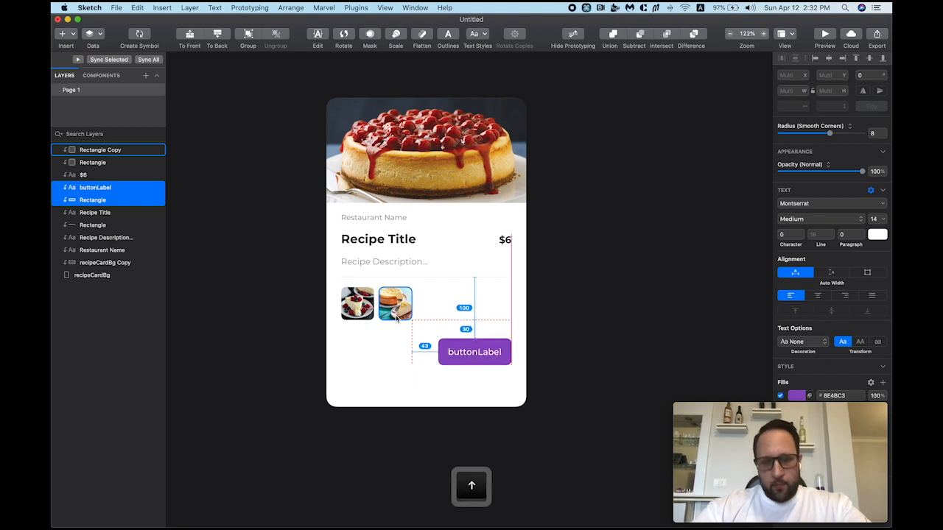
key("shift+Up")
key("alt")
key("alt+Down")
key("alt+Down")
key("alt+Down")
key("alt+Down")
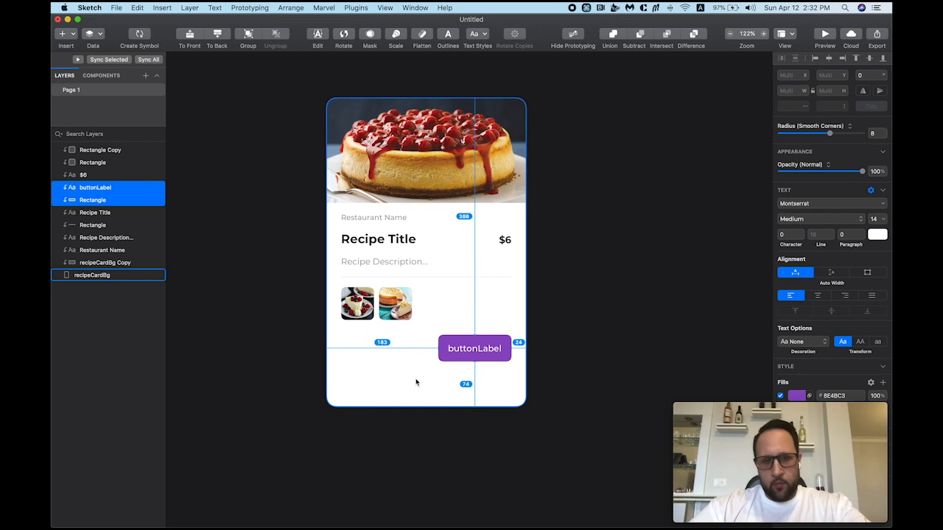
Step: Reduce the recipeCardBg height by (74-24) to 456, leaving 24 px of space beneath the button
key("alt")
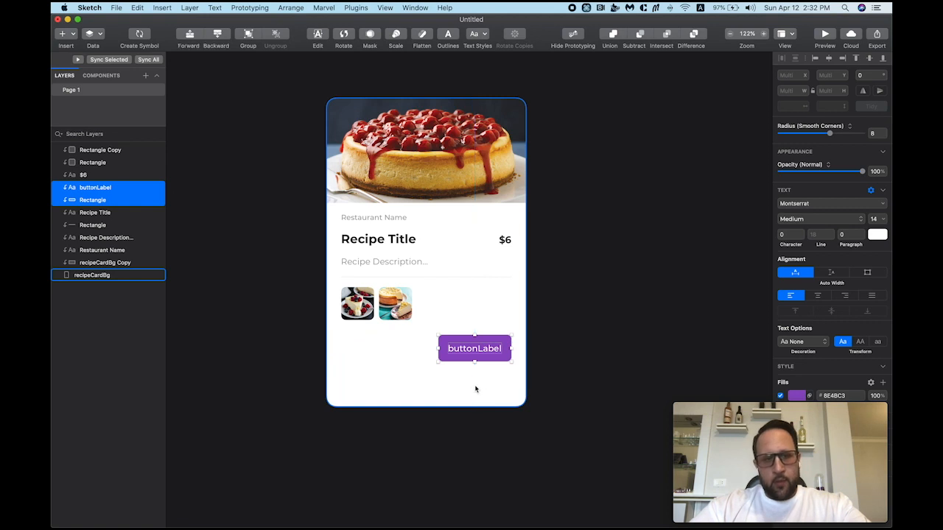
left_click(480, 386)
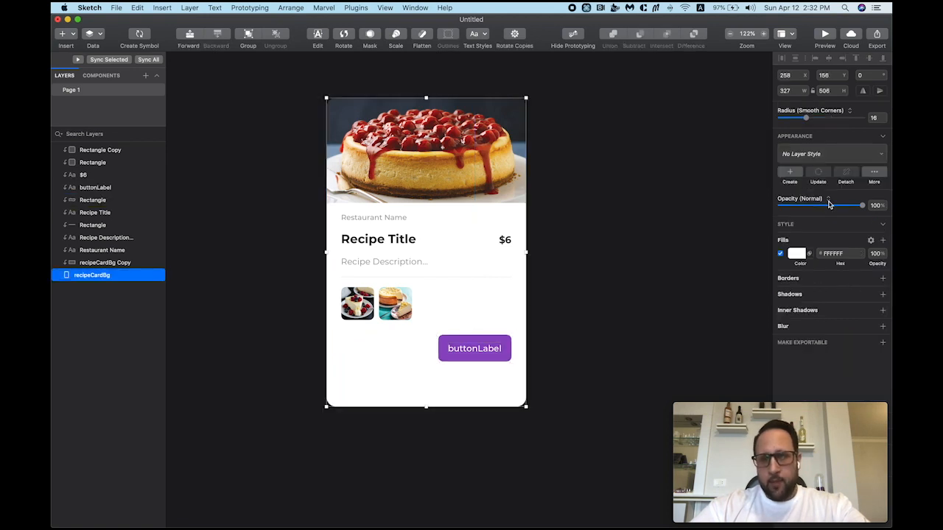
left_click(835, 90)
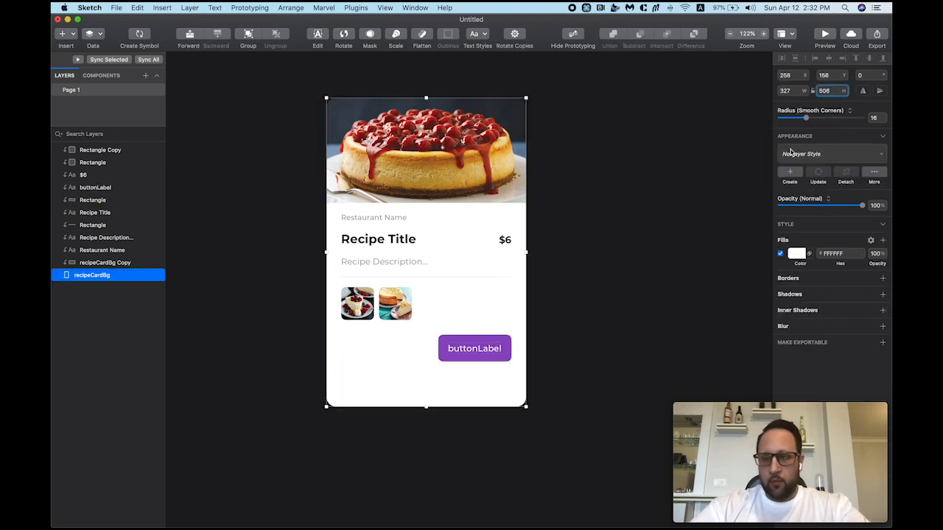
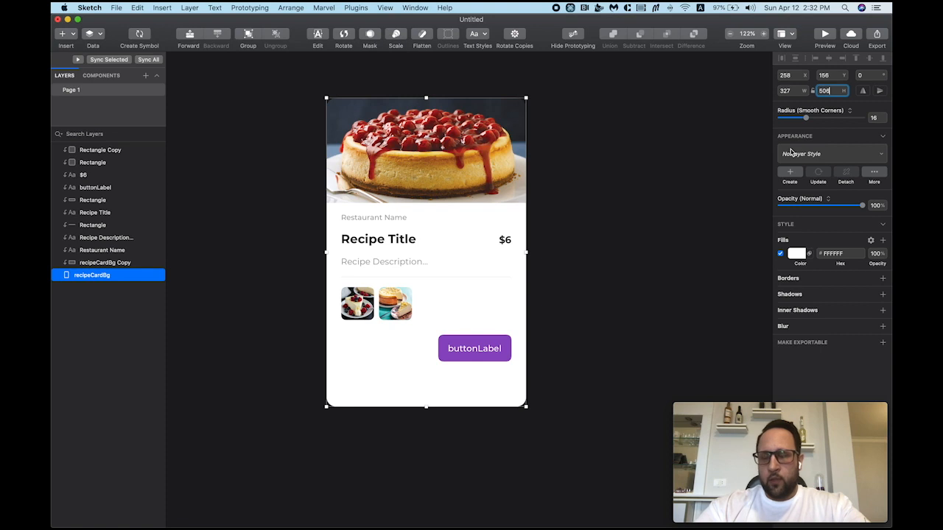
type("-")
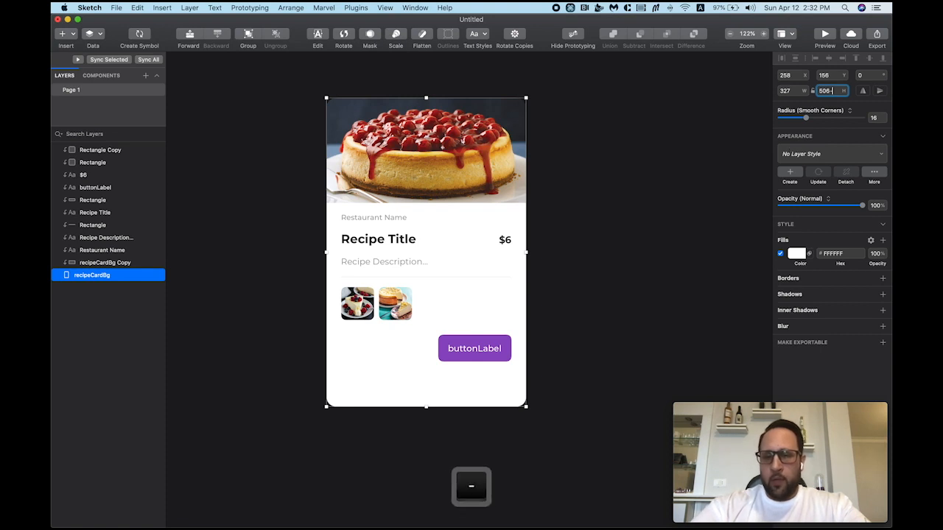
type("(74-24)")
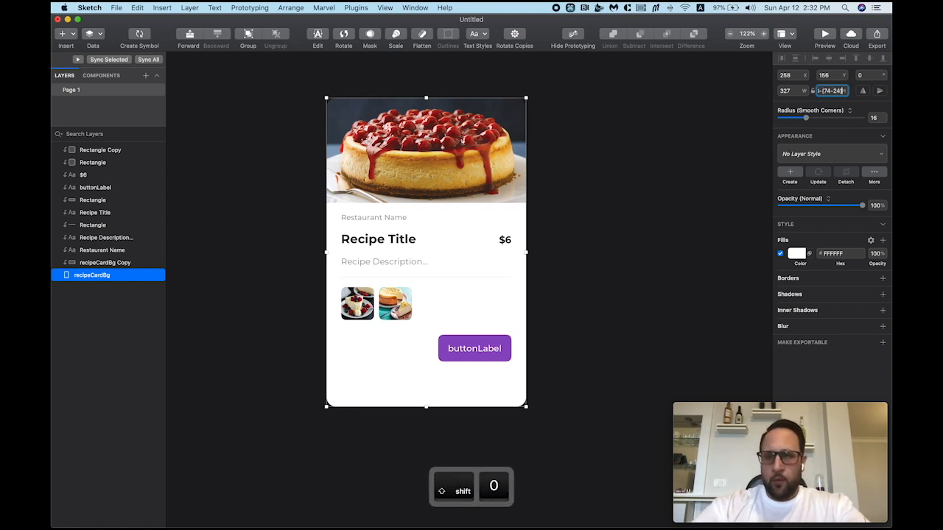
key("Return")
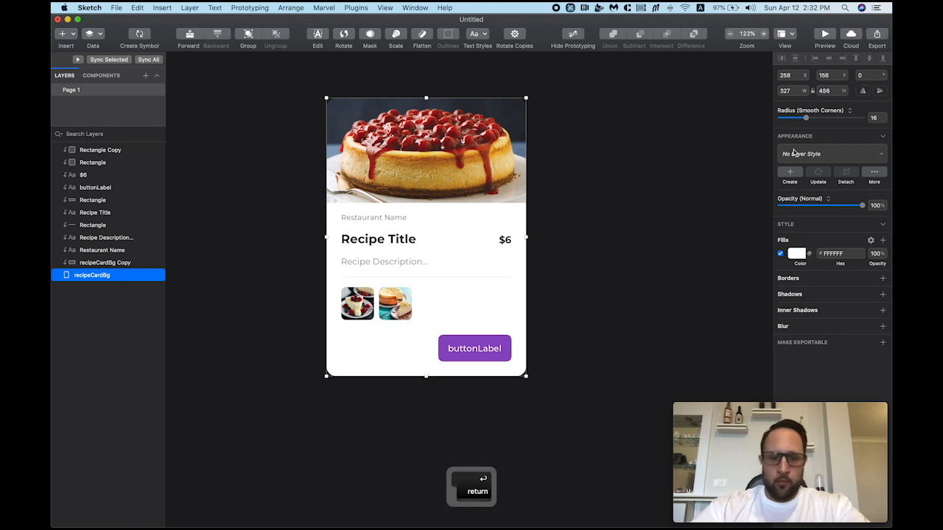
key("alt")
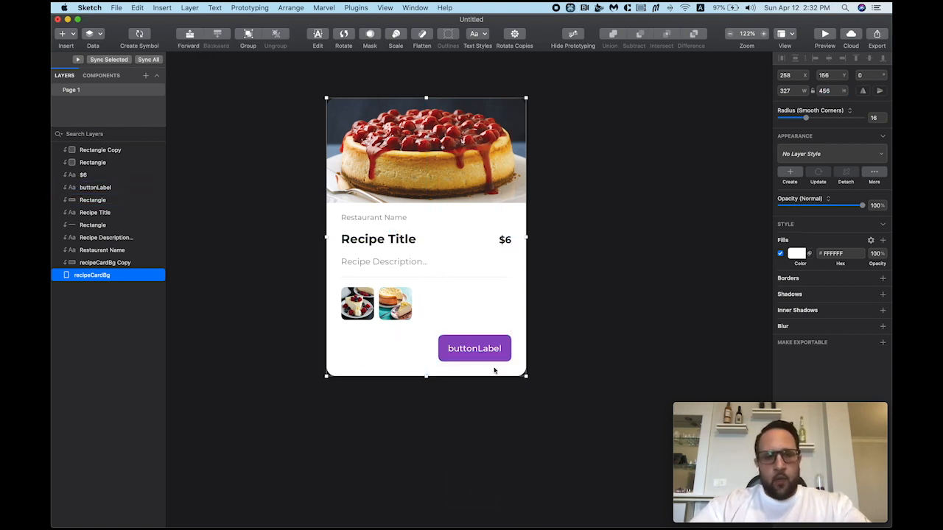
Step: Create a symbol named "button without icon" from the buttonLabel text and its rectangle, using Right to Left Layout
left_click(565, 343)
left_click(482, 354)
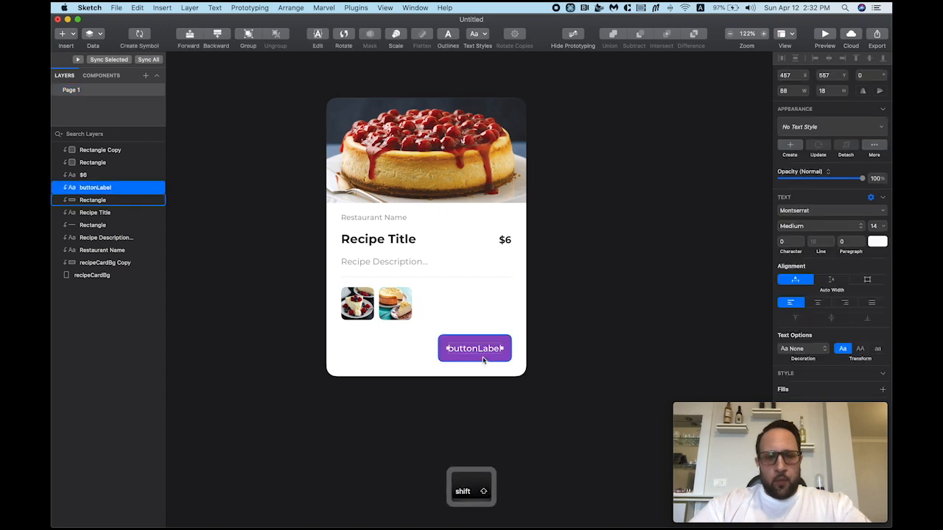
left_click(483, 355, "shift")
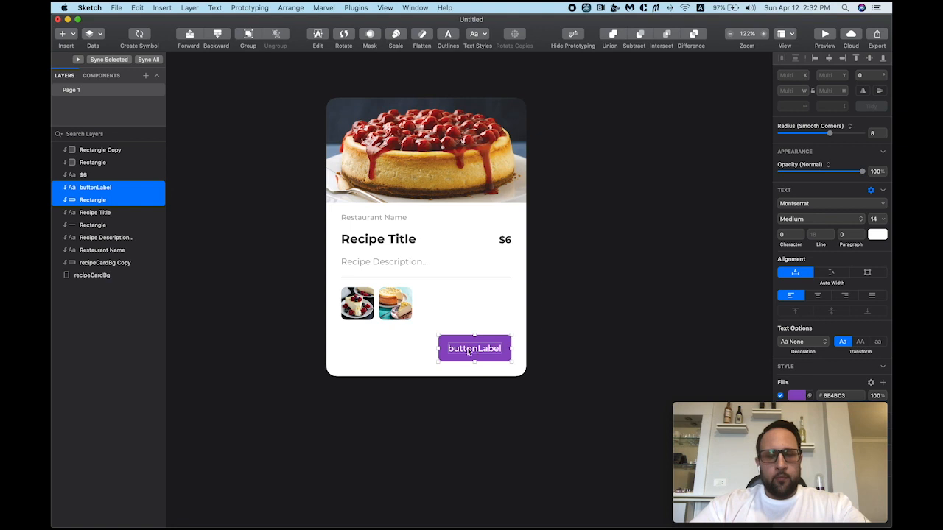
key("Escape")
left_click(491, 354)
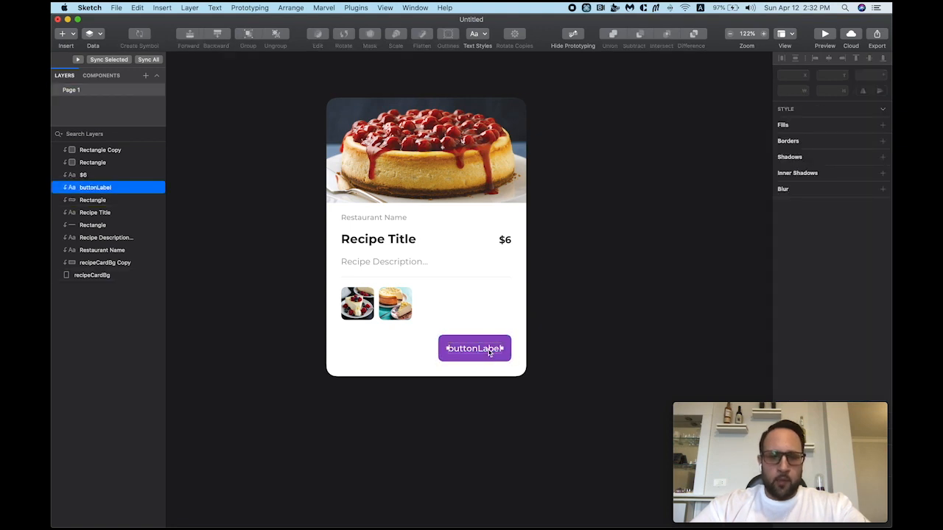
left_click(493, 361, "shift")
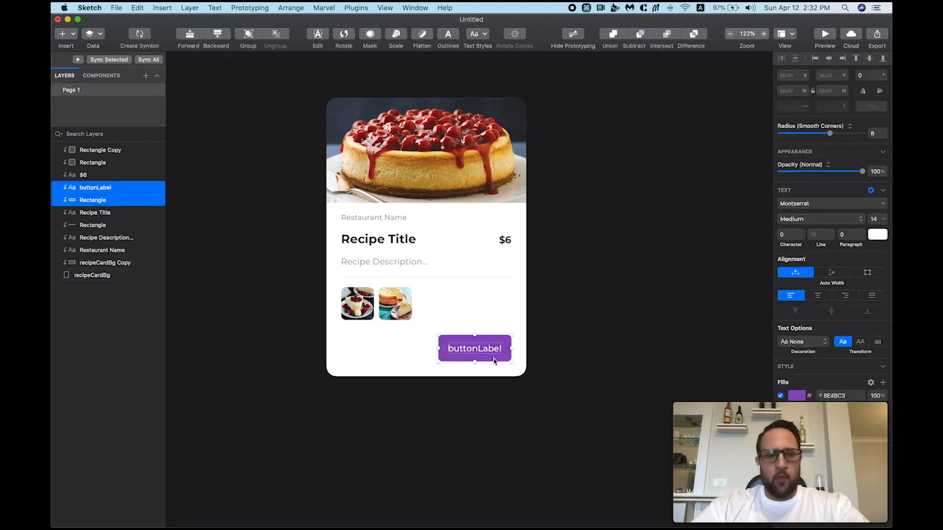
key("super+y")
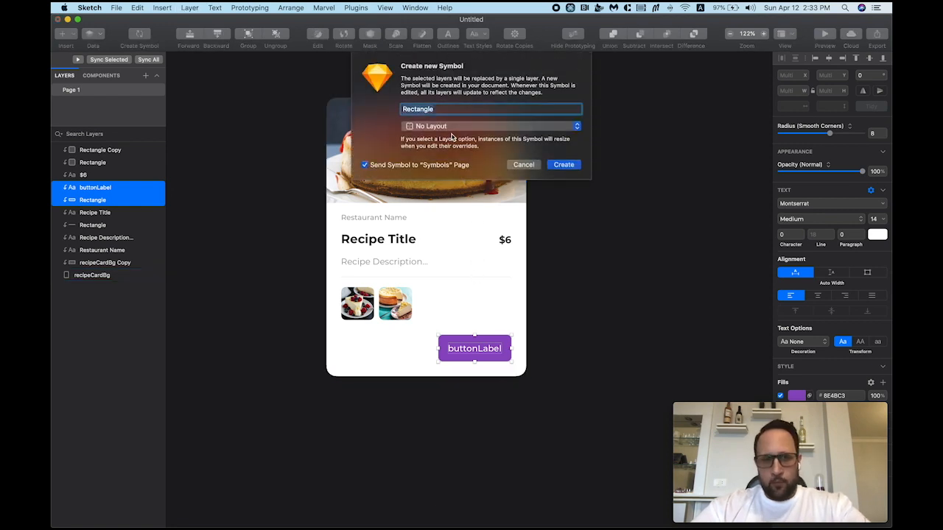
type("button")
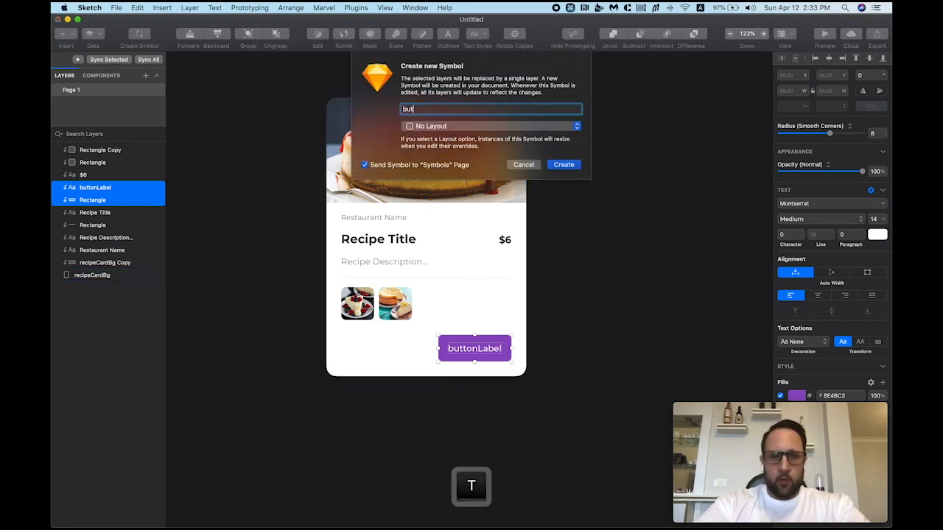
left_click(459, 126)
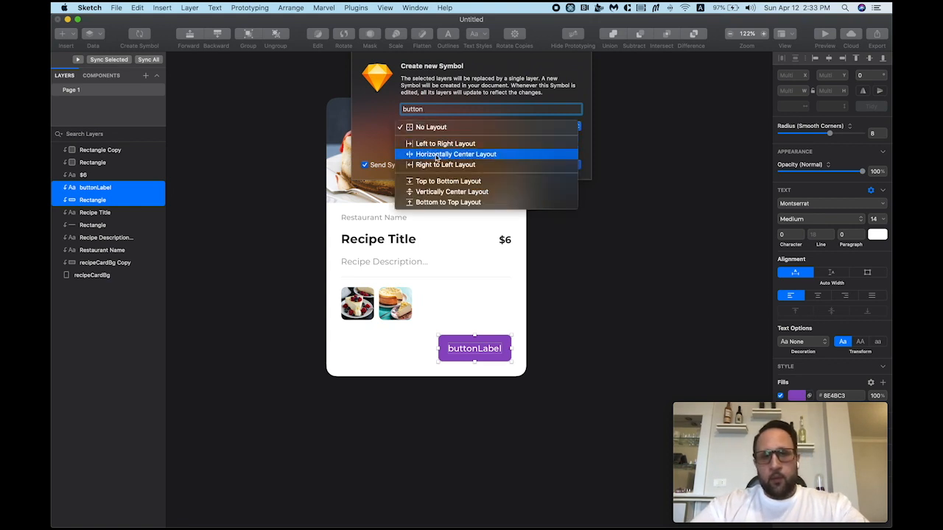
left_click(441, 165)
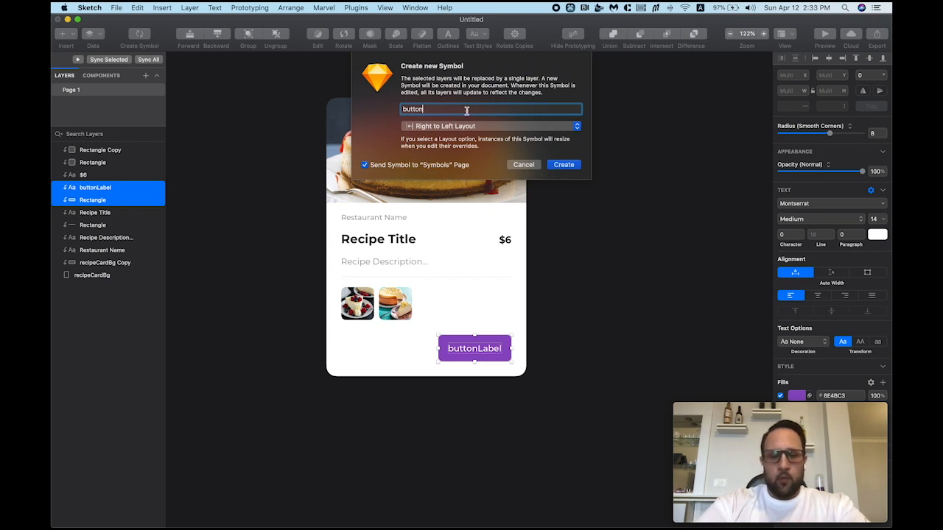
type("without icon")
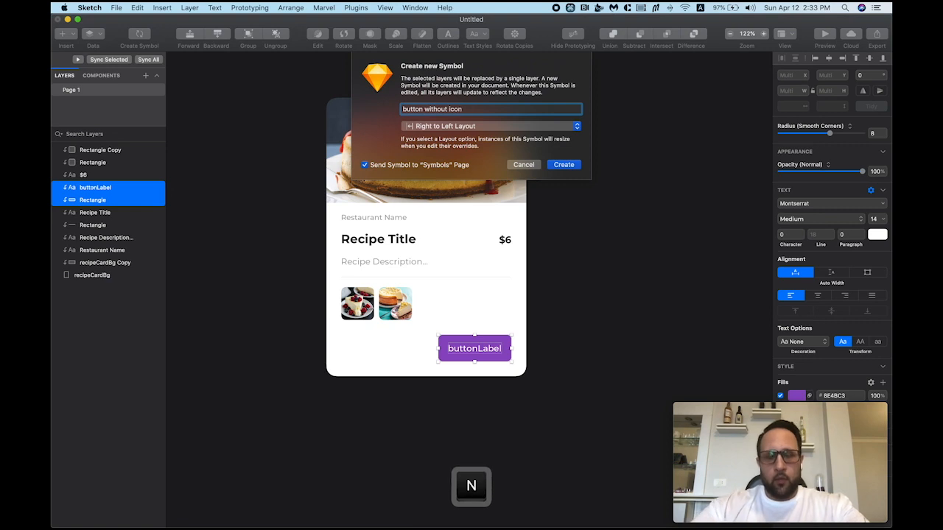
left_click(564, 164)
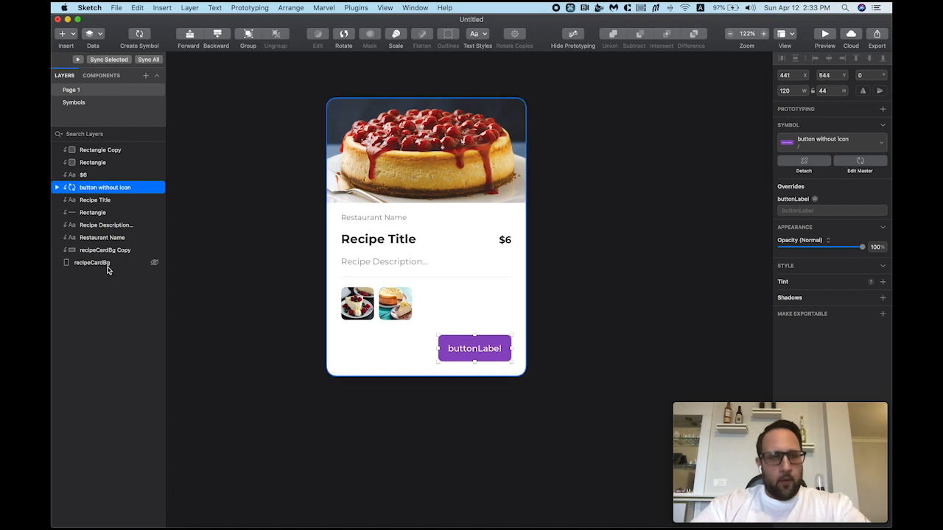
Step: Create a symbol named "recipeCard" from all the card's layers, using Top to Bottom Layout
left_click_drag(277, 71, 575, 422)
key("super+y")
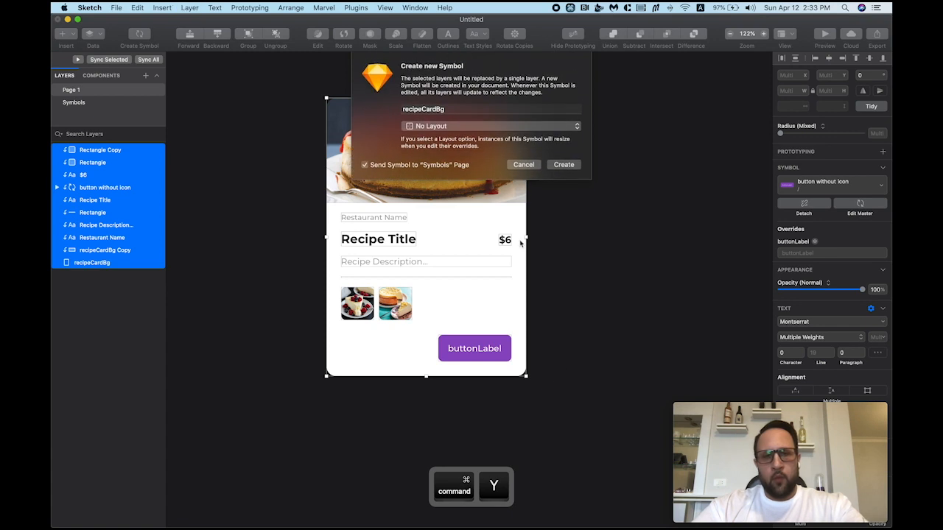
left_click(452, 109)
key("BackSpace")
key("BackSpace")
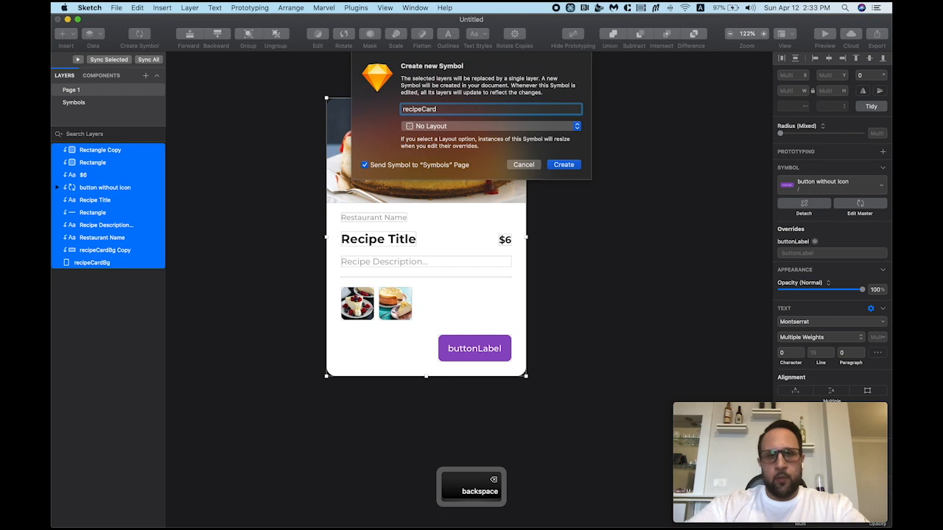
left_click(457, 127)
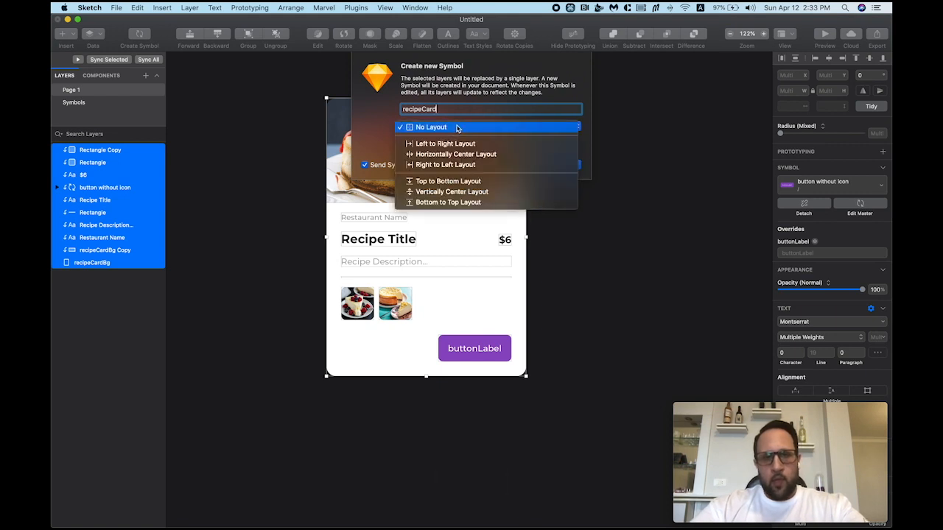
left_click(462, 182)
left_click(564, 162)
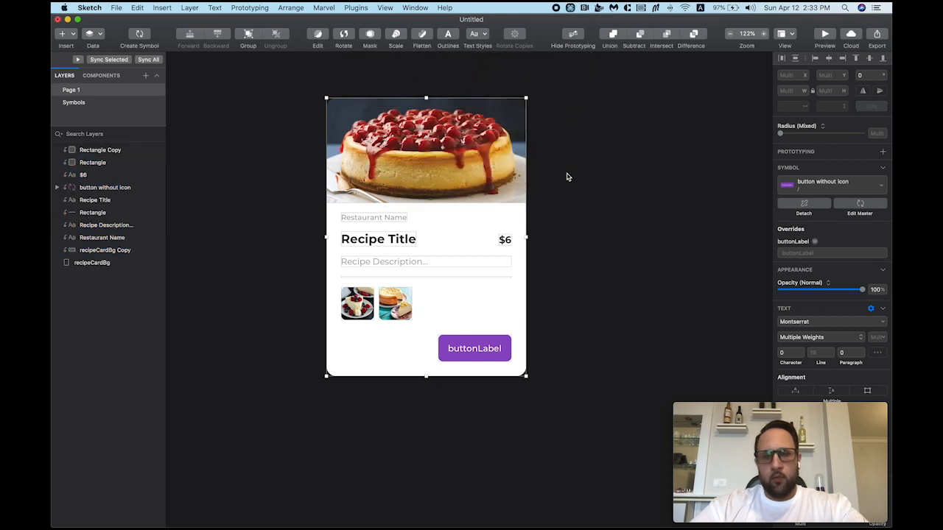
left_click(578, 194)
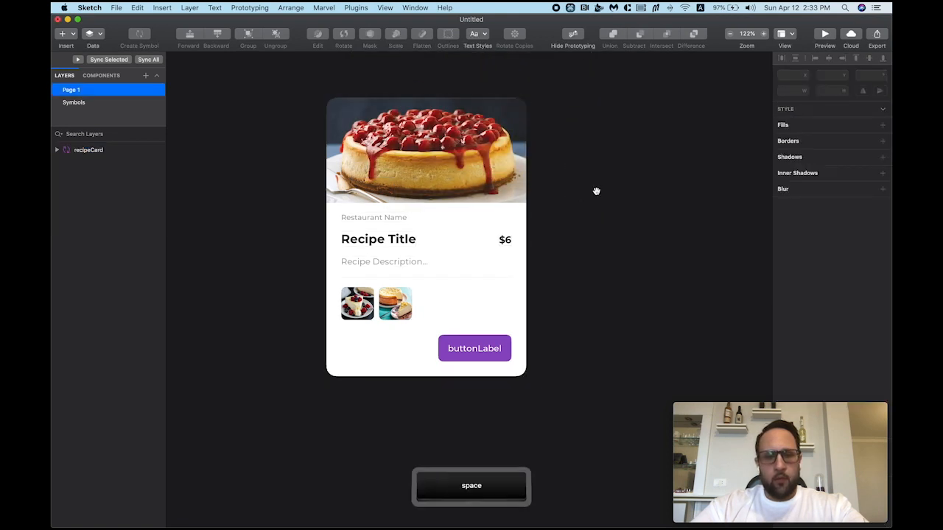
Step: Open the master of the recipeCard symbol for editing
left_click_drag(595, 190, 578, 194)
left_click(428, 168)
left_click(863, 164)
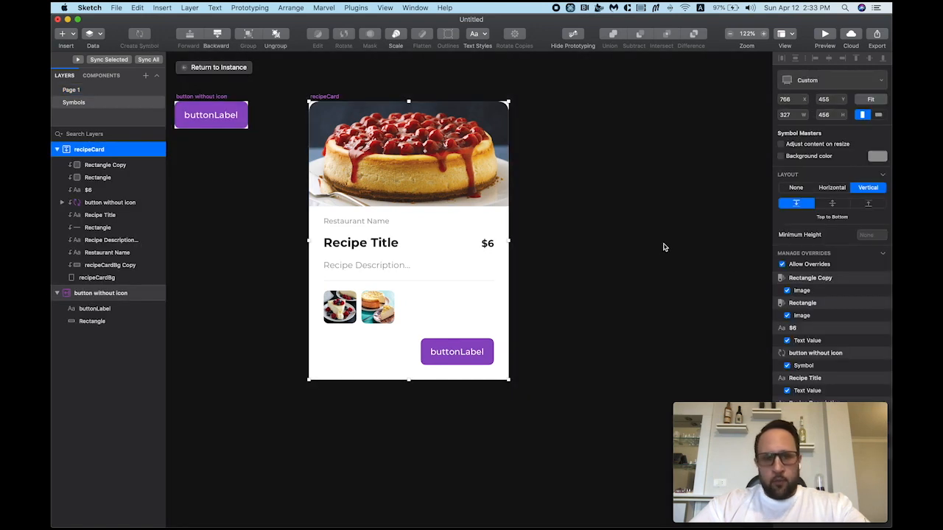
Step: Duplicate the "button without icon" symbol master straight down, leaving a 40 px gap between the two
left_click(605, 213)
left_click_drag(549, 237, 658, 236)
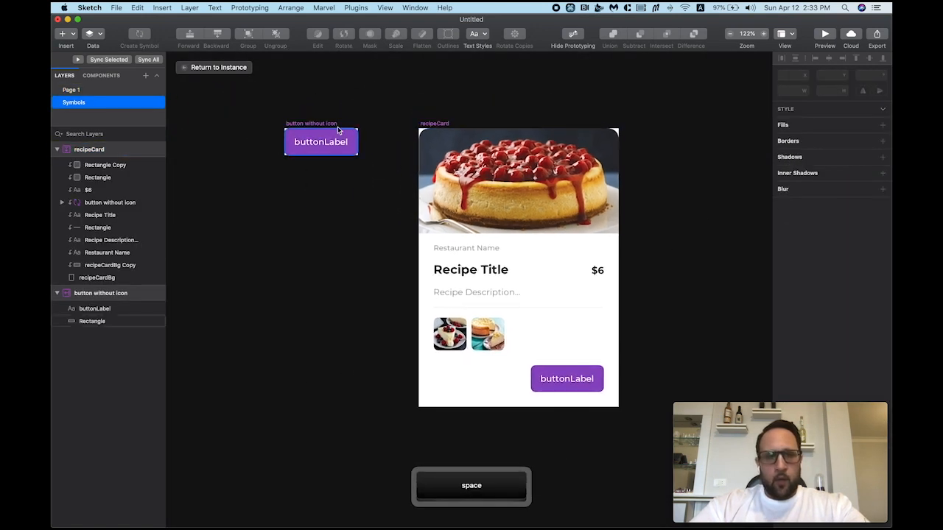
scroll(335, 139, "up", 1)
left_click_drag(320, 122, 320, 181)
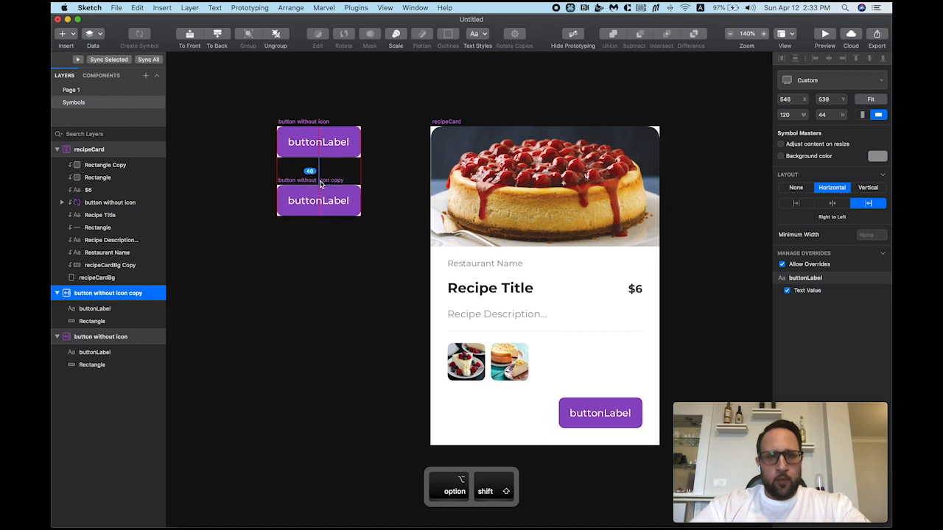
Step: Rename the duplicated button master as "button with an icon"
key("super+r")
key("BackSpace")
key("BackSpace")
key("BackSpace")
key("BackSpace")
key("BackSpace")
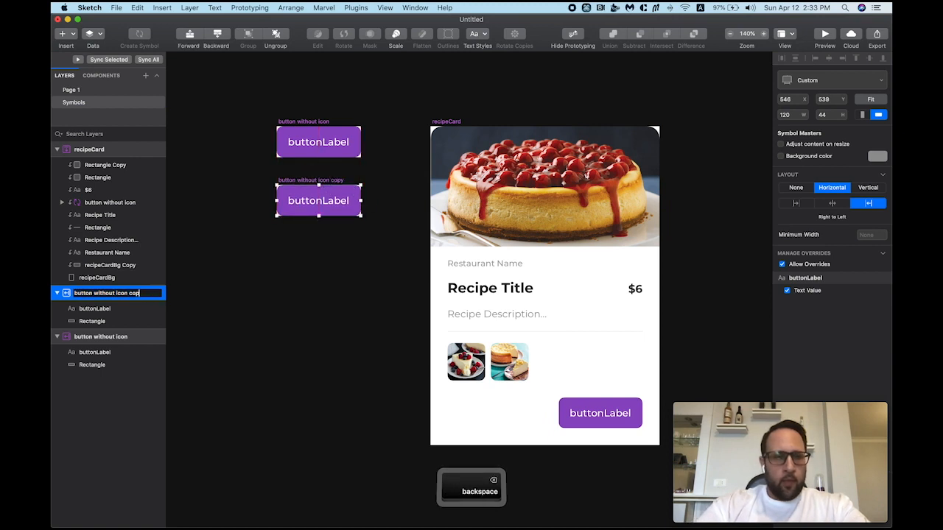
key("BackSpace")
key("BackSpace")
key("BackSpace")
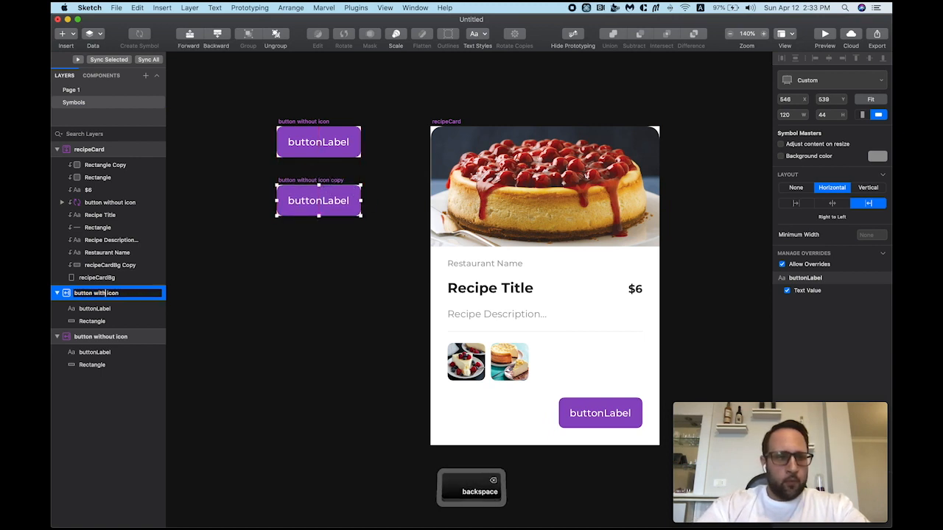
type("an")
key("Return")
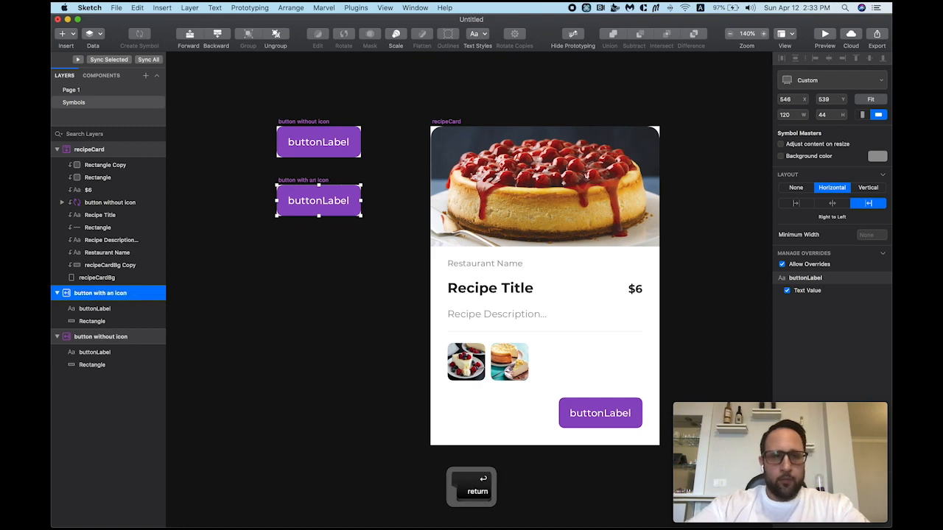
left_click(189, 158)
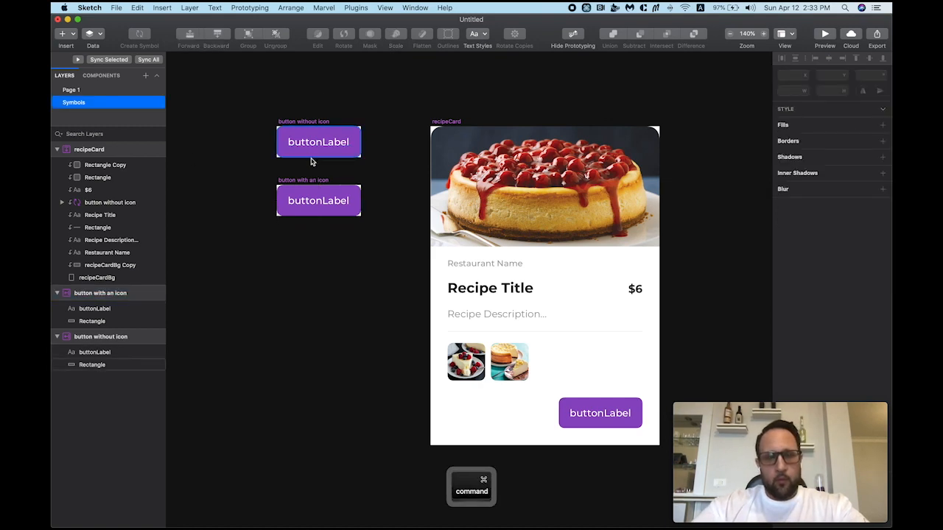
scroll(309, 181, "up", 5)
scroll(322, 174, "down", 3)
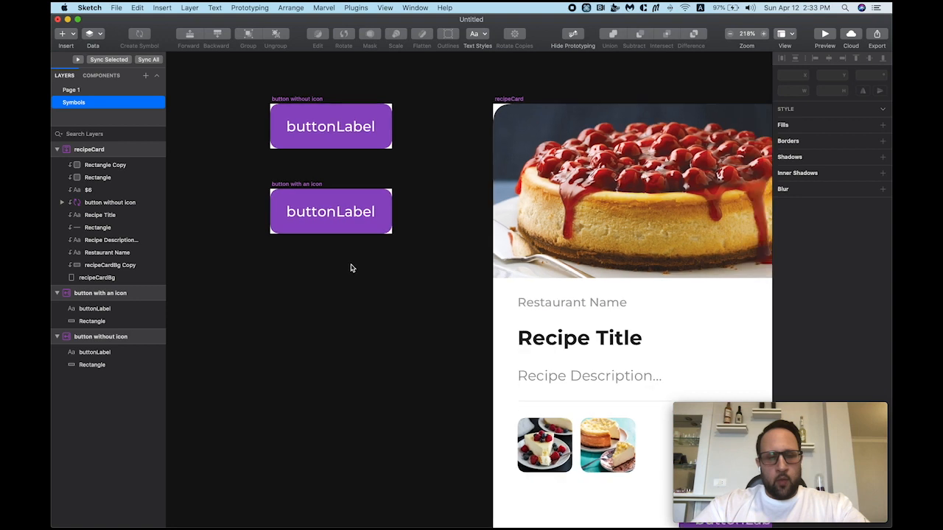
key("r")
left_click_drag(269, 274, 341, 343)
key("BackSpace")
Step: Create a 32 × 32 artboard below the "button with an icon" master, aligned with its left edge
key("a")
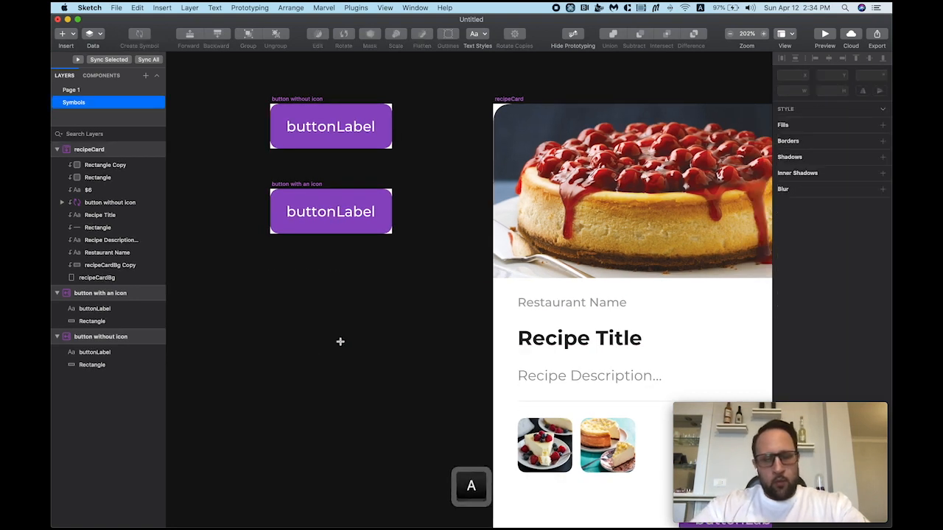
left_click_drag(270, 274, 353, 355)
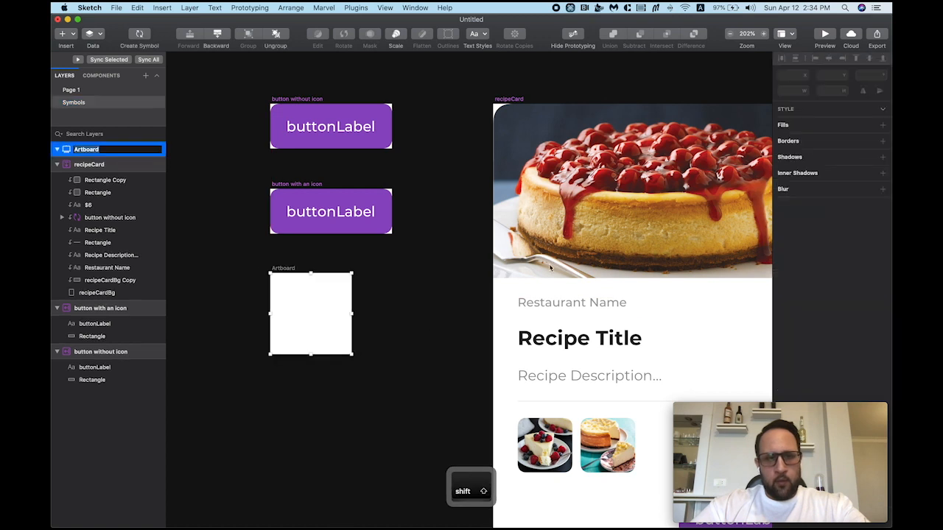
left_click(795, 115)
type("32")
key("Tab")
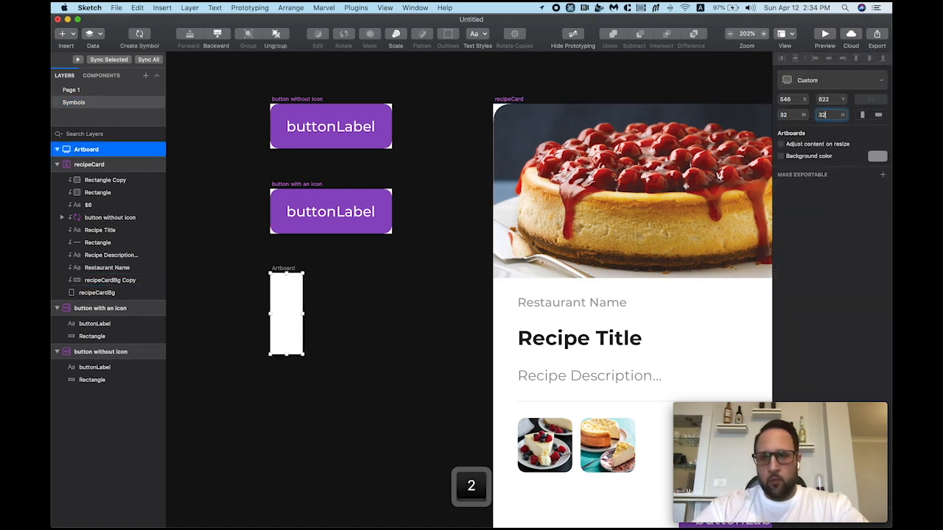
type("32")
key("Return")
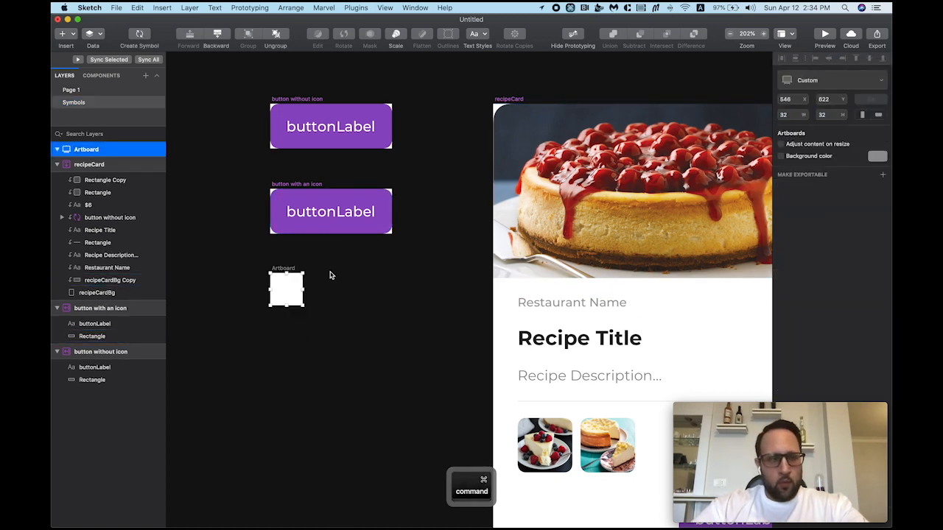
Step: Rename the new artboard as "icon/phone" and convert it into a symbol with No Layout
key("super+r")
type("icon")
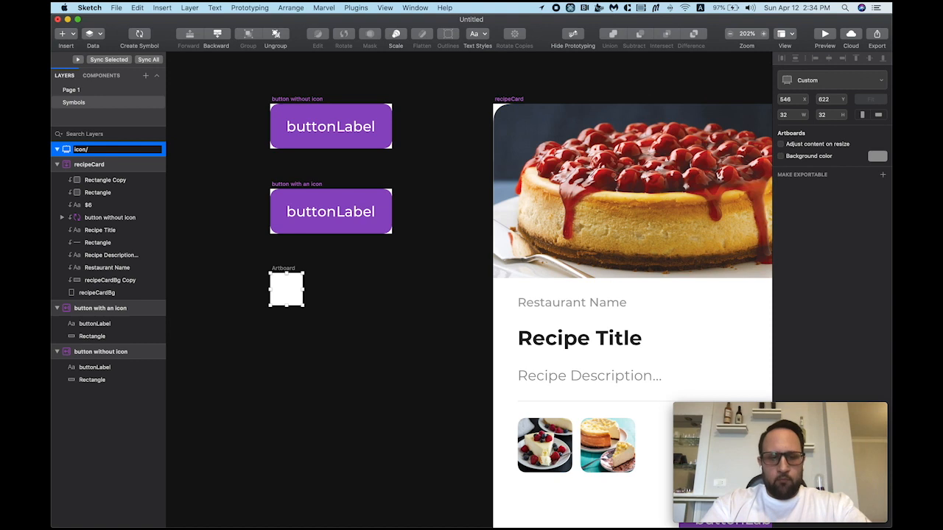
type("/phone")
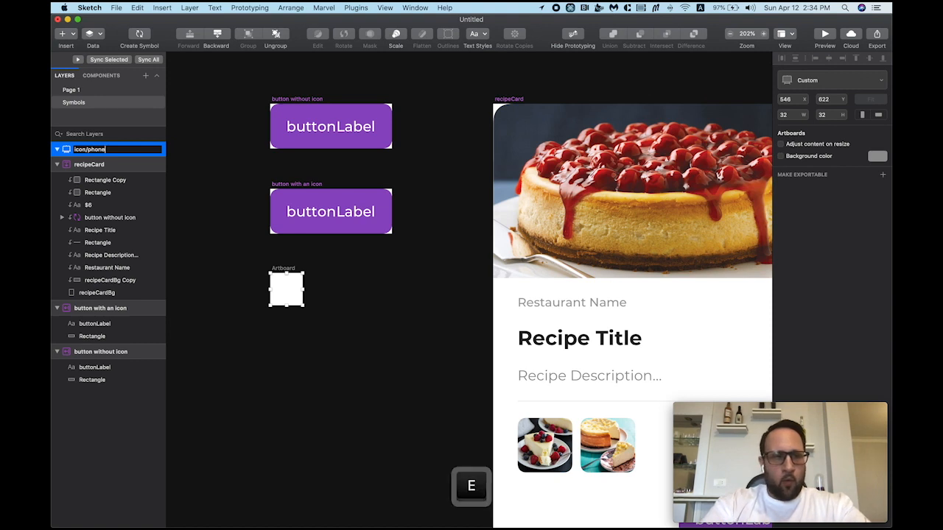
key("Return")
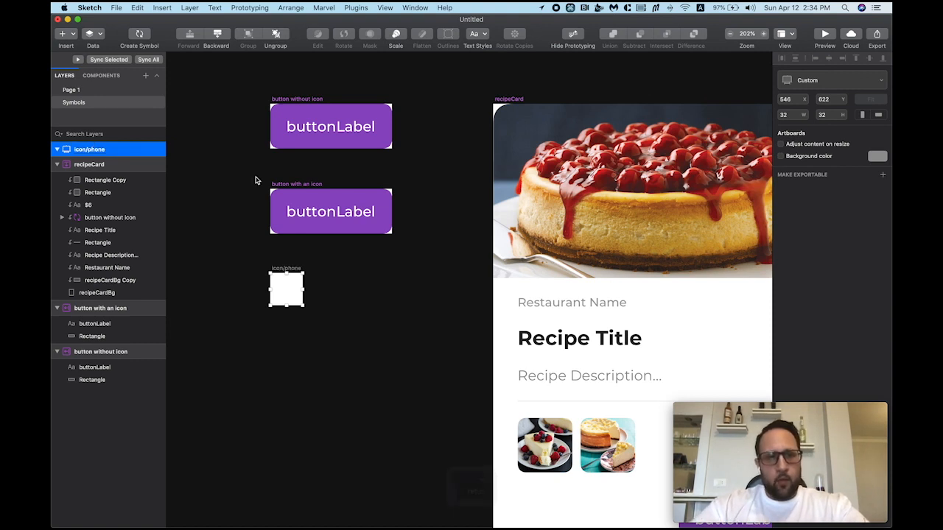
key("super+y")
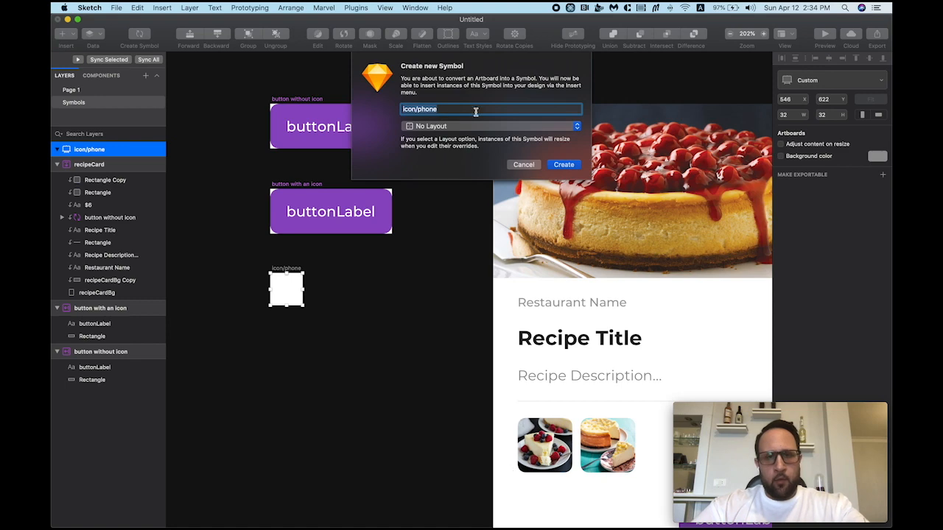
left_click(563, 165)
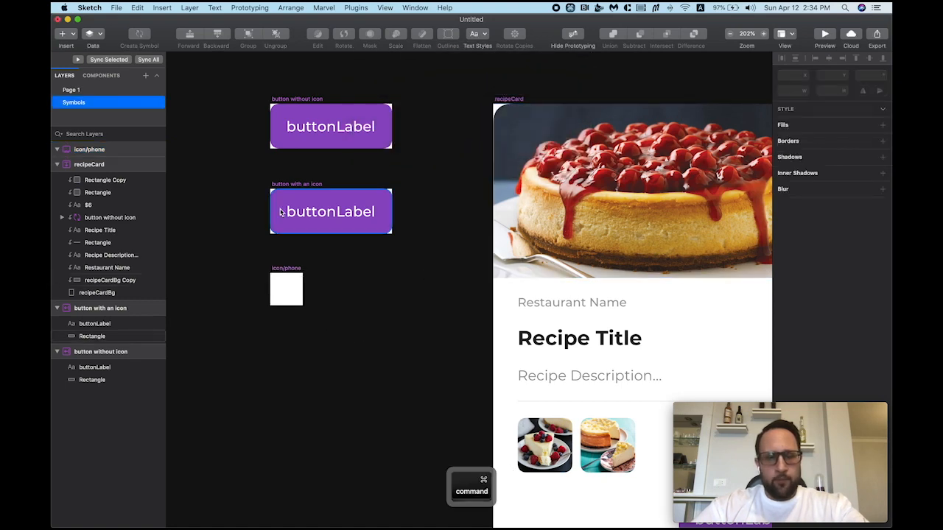
Step: Place the handset phone SVG from the Downloads folder into the icon/phone master
scroll(293, 297, "up", 3)
mouse_move(722, 520)
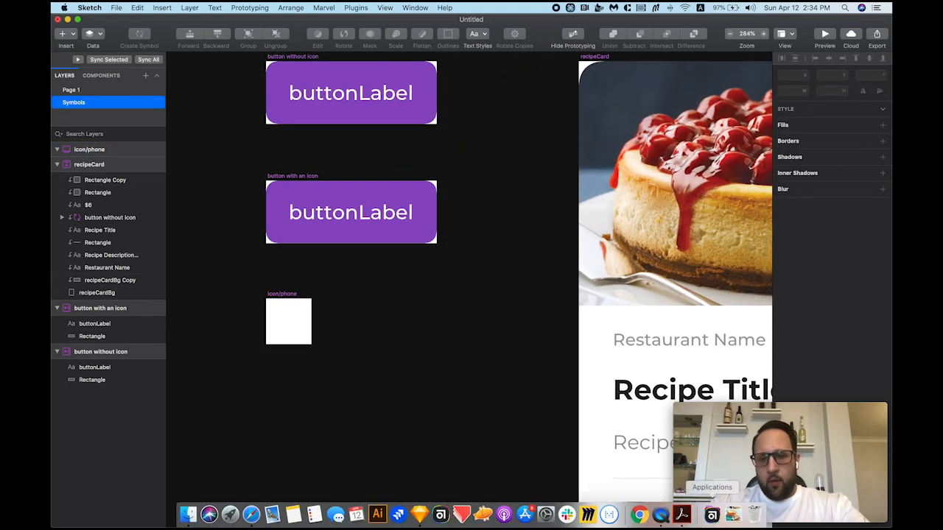
left_click(729, 518)
scroll(665, 225, "down", 10)
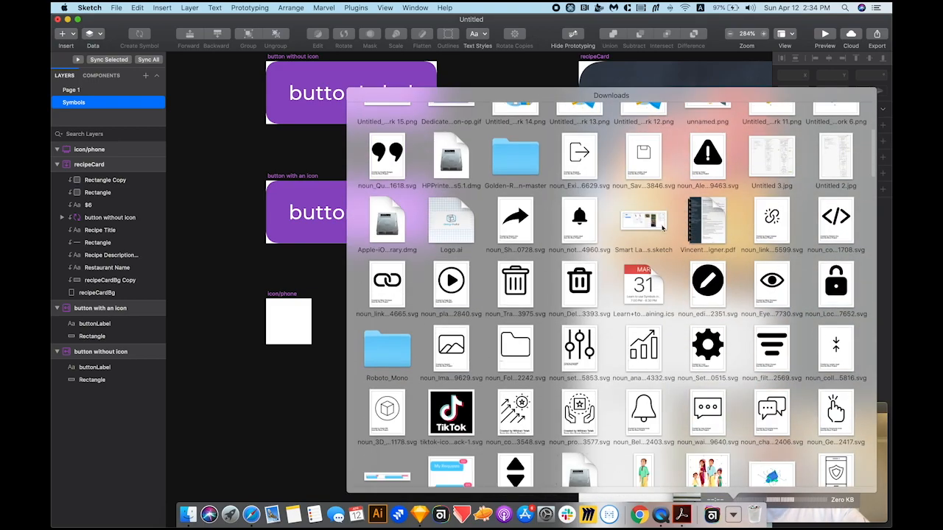
scroll(664, 225, "down", 10)
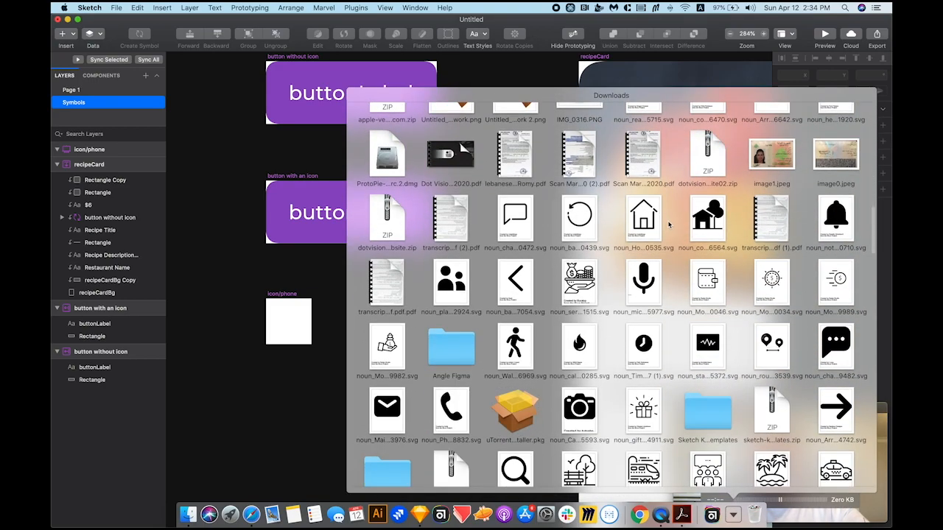
left_click_drag(452, 329, 335, 337)
Step: Move the phone Path out of its imported group and delete the noun_Phone_1778832 group with the attribution texts
left_click(62, 165)
left_click_drag(92, 203, 91, 168)
left_click(95, 177)
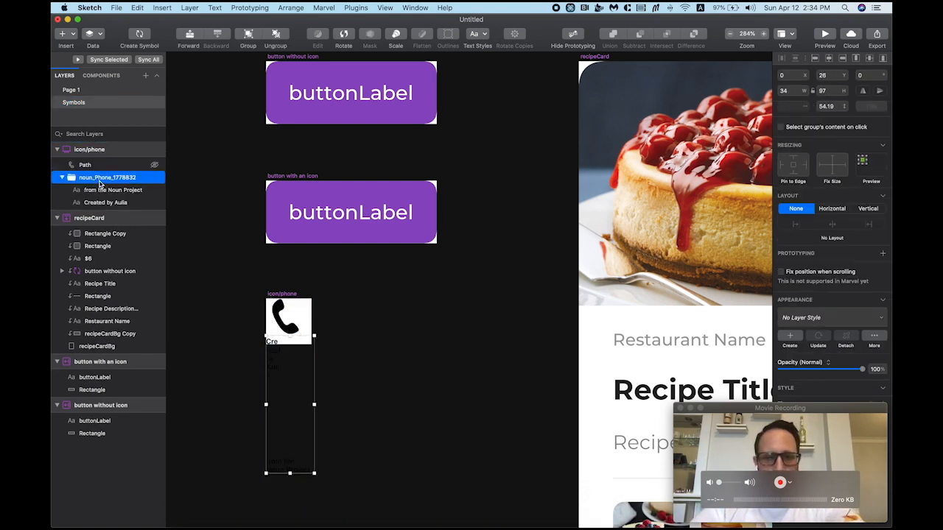
key("BackSpace")
Step: Scale the phone Path to a height of 32 and center it horizontally and vertically in the icon/phone master
left_click(94, 165)
key("super+k")
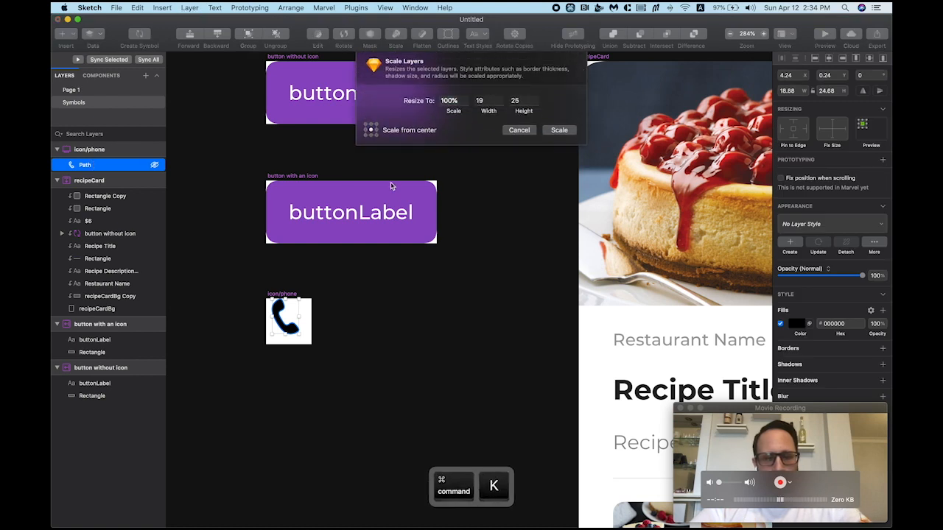
double_click(514, 103)
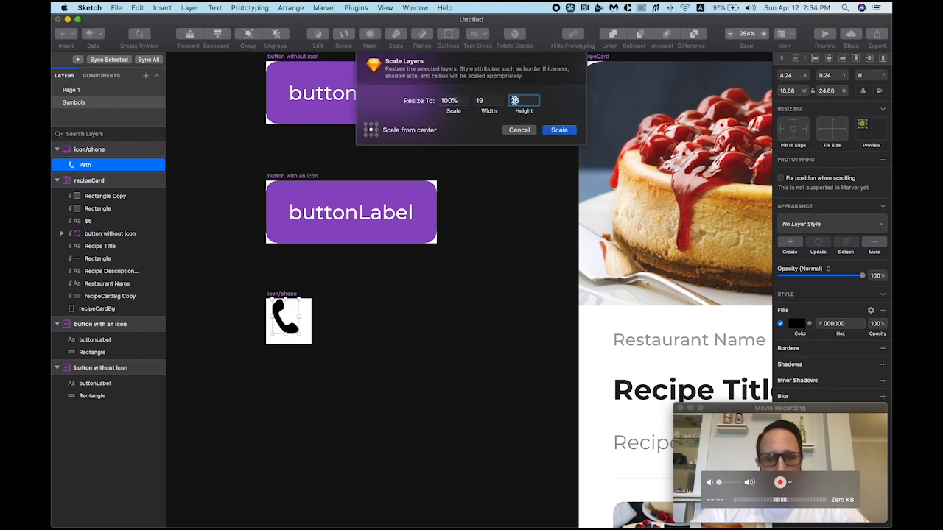
type("32")
key("Return")
left_click(828, 58)
left_click(869, 58)
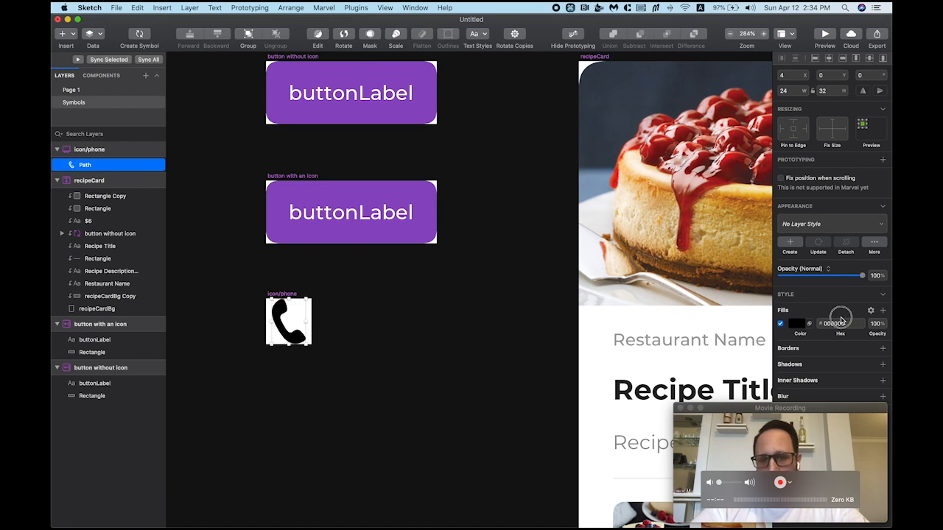
Step: Set the phone Path's fill color to FFFFFF
type("FFFFFF")
key("Return")
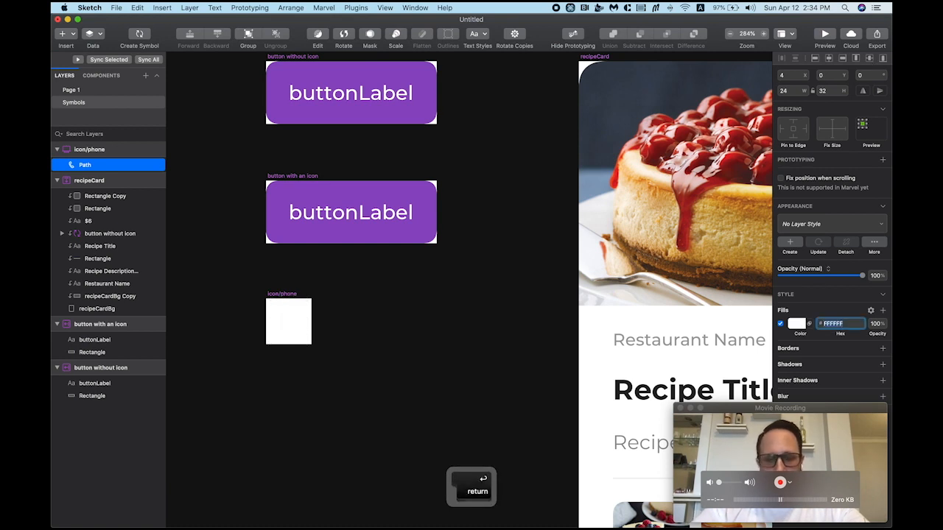
left_click(309, 289)
Step: Give the icon/phone master a black background (000000) and exclude that background from instances
left_click(288, 294)
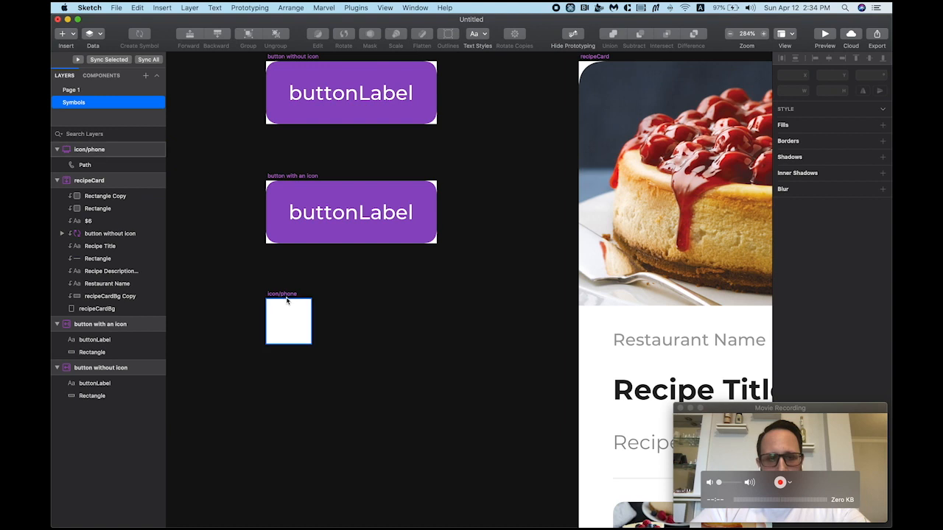
left_click(873, 162)
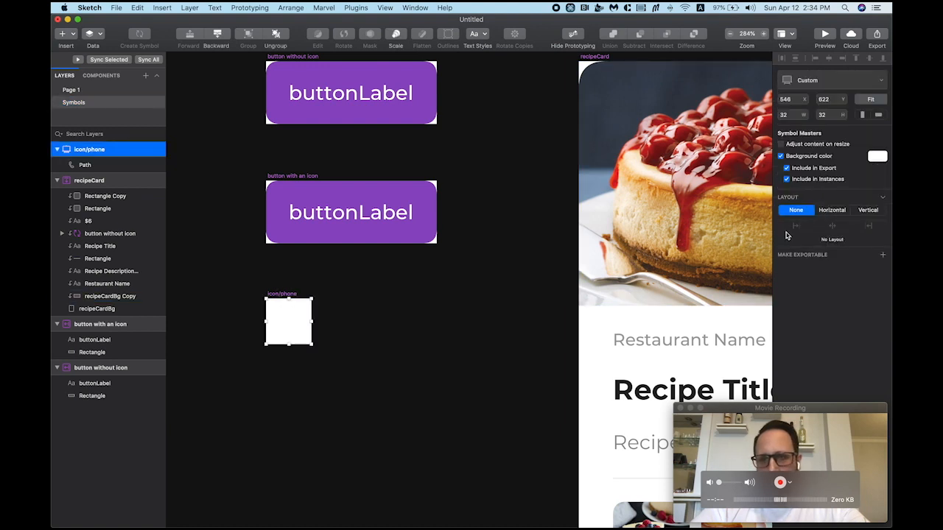
left_click(878, 157)
left_click_drag(782, 221, 769, 262)
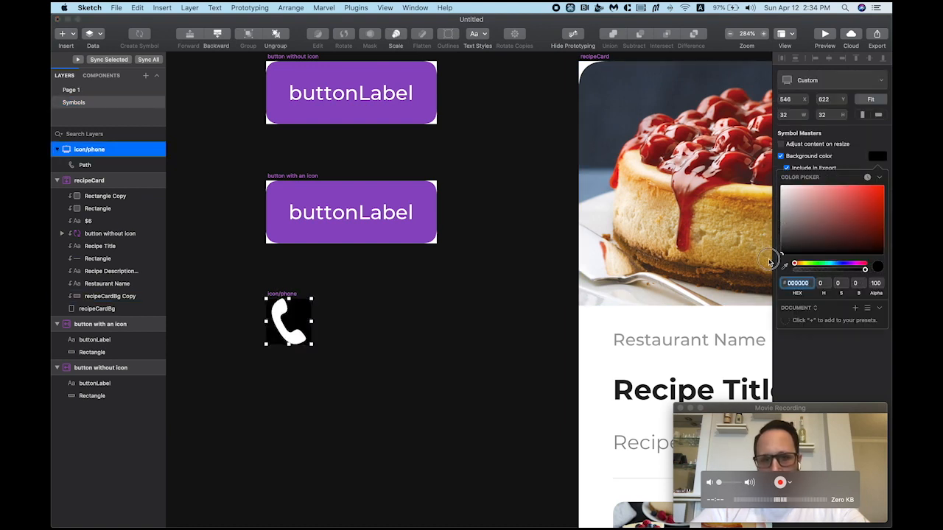
left_click(875, 156)
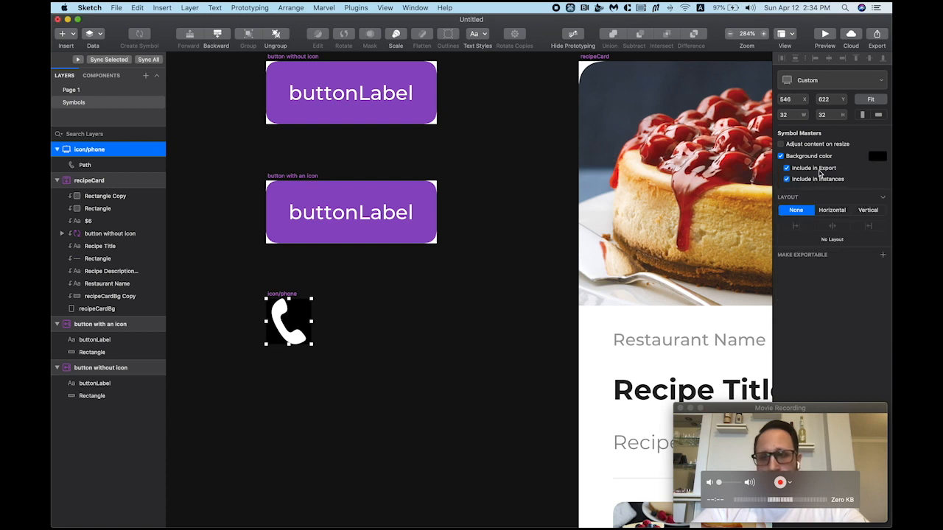
left_click(822, 180)
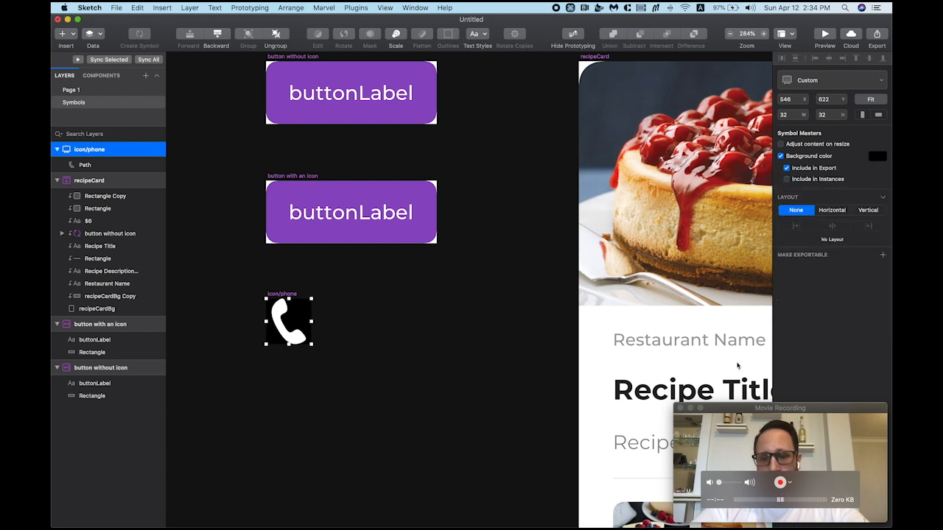
left_click(725, 410)
left_click(522, 358)
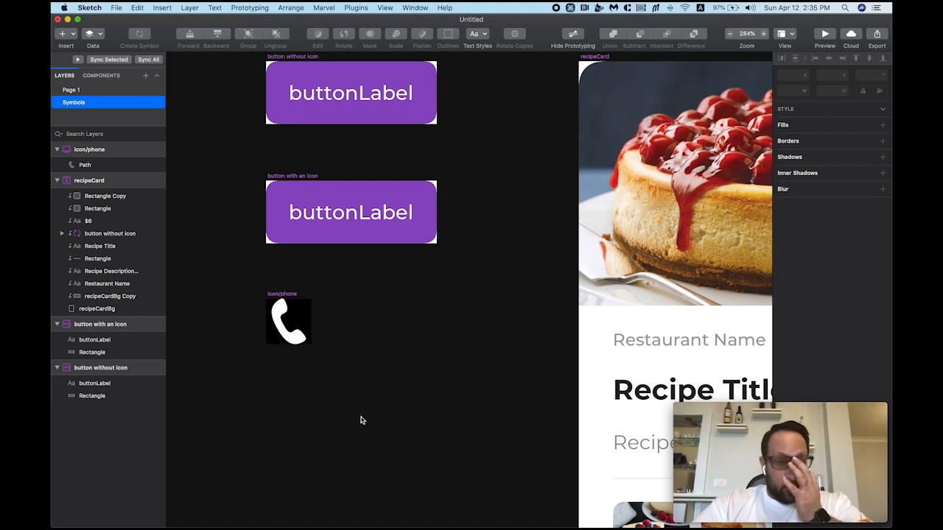
Step: Insert the icon/phone symbol from this document's components into the "button with an icon" master, over the end of its label
key("space")
left_click_drag(360, 314, 353, 357)
double_click(369, 278)
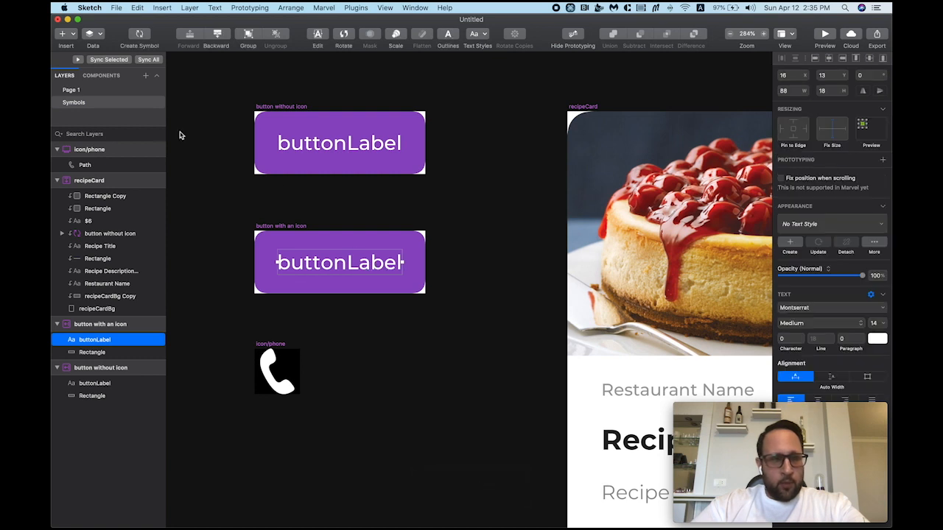
left_click(100, 76)
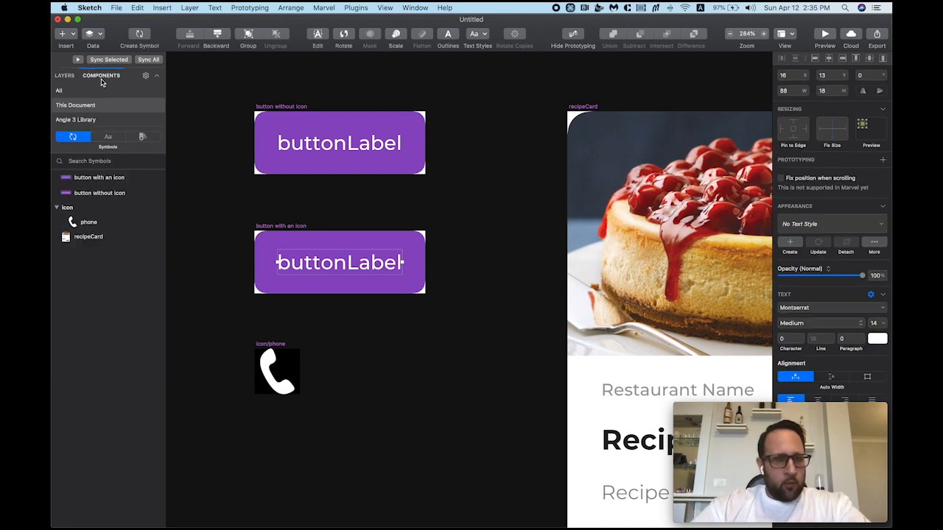
left_click_drag(85, 225, 404, 270)
Step: Scale the phone icon instance in the "button with an icon" master to 16 by 16
key("super+k")
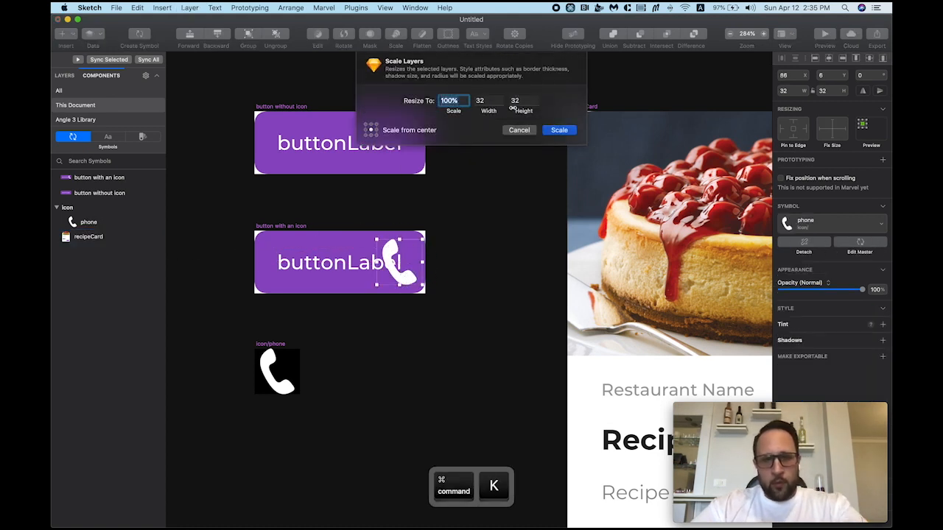
left_click(491, 102)
type("16")
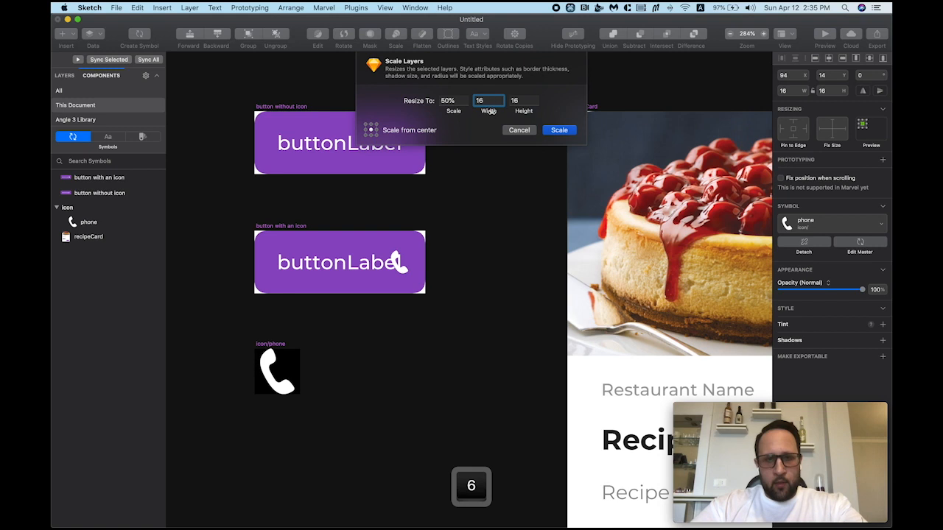
left_click(559, 130)
Step: Move the phone icon to the right of the button label and set the spacing between them to 8
left_click_drag(403, 272, 427, 270)
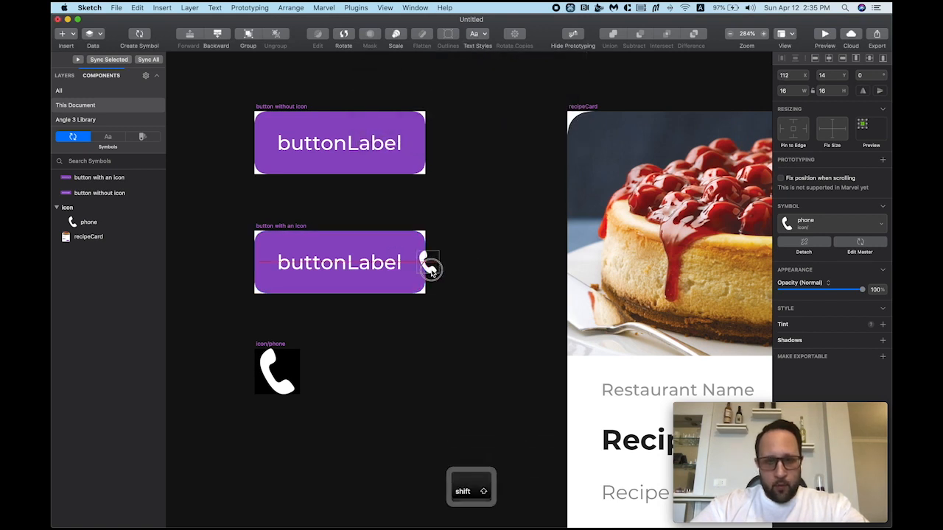
left_click(391, 268, "shift")
type("8")
key("Return")
Step: Widen the purple background rectangle of the "button with an icon" master to 144 so it encloses the phone icon
left_click(412, 282, "super")
left_click_drag(425, 262, 460, 263)
key("alt")
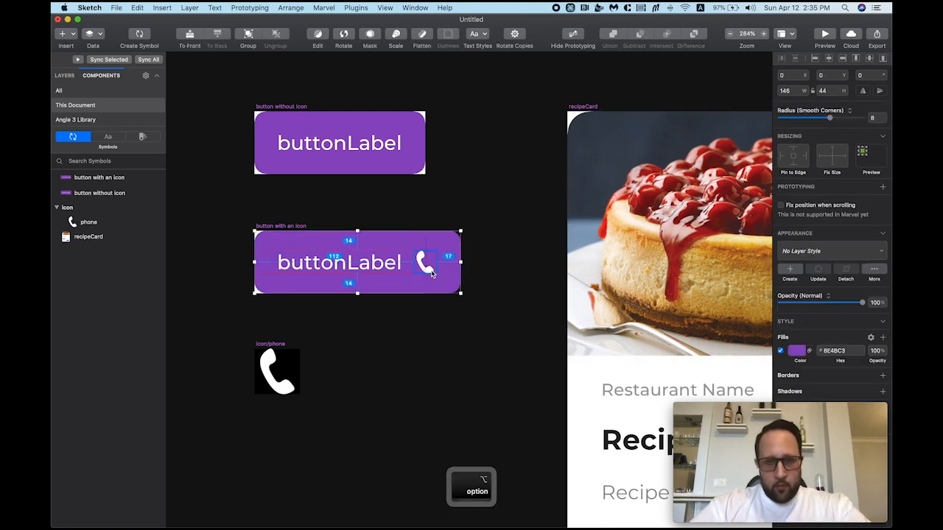
left_click(806, 93)
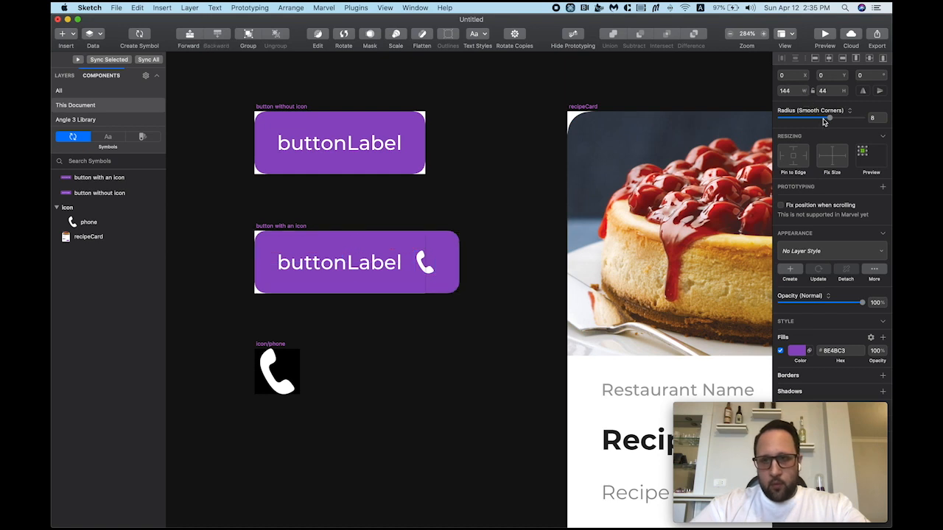
Step: Fit the "button with an icon" master to its widened content
left_click(267, 225)
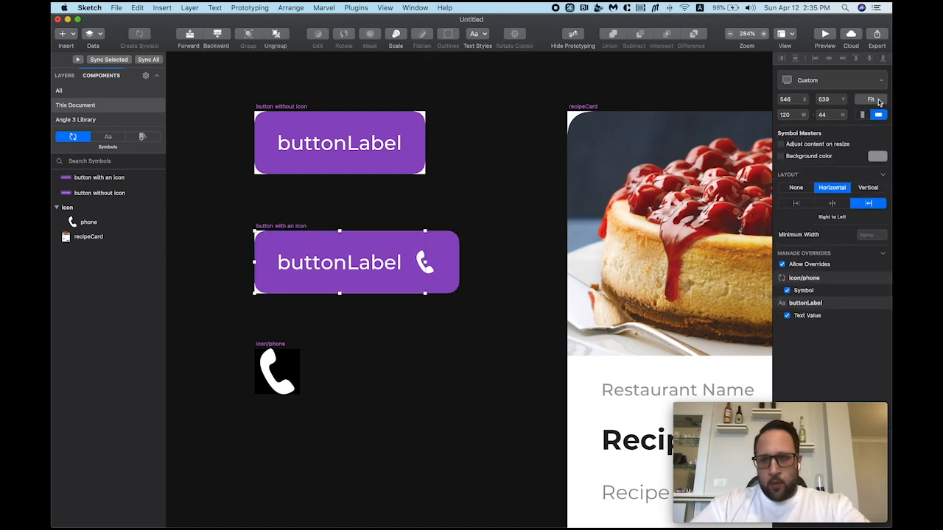
left_click(871, 100)
left_click(354, 338)
scroll(347, 317, "down", 5)
left_click_drag(412, 392, 330, 299)
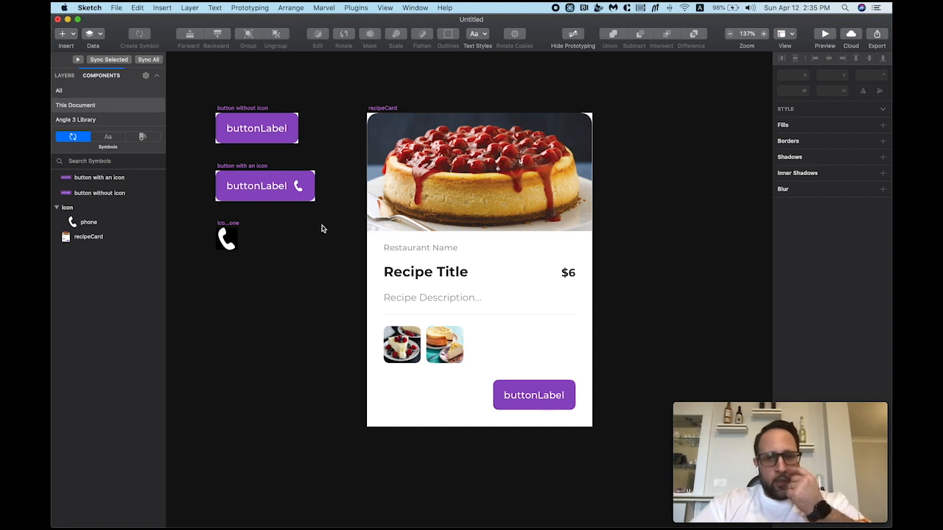
Step: Insert a "button with an icon" symbol to the left of the recipeCard's existing button and space the two buttons 8 apart
left_click(551, 395)
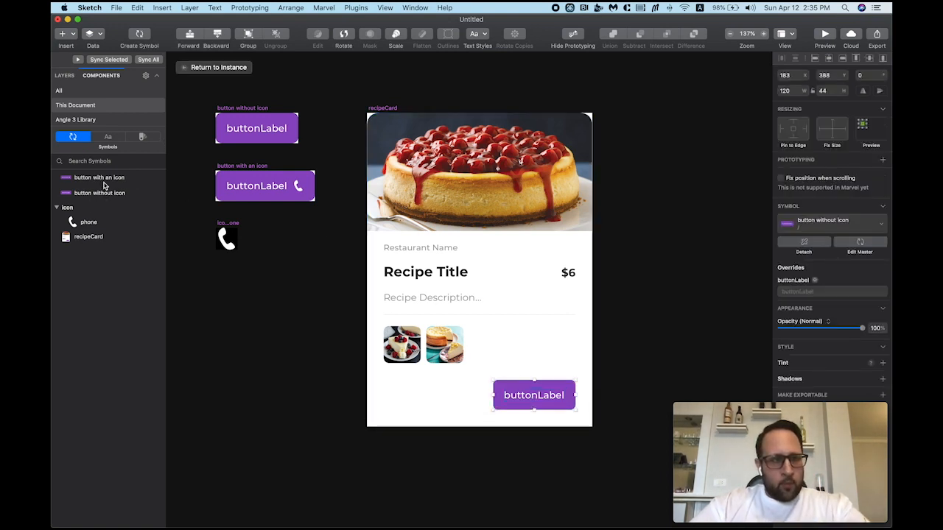
left_click_drag(103, 181, 433, 400)
left_click(534, 395, "shift")
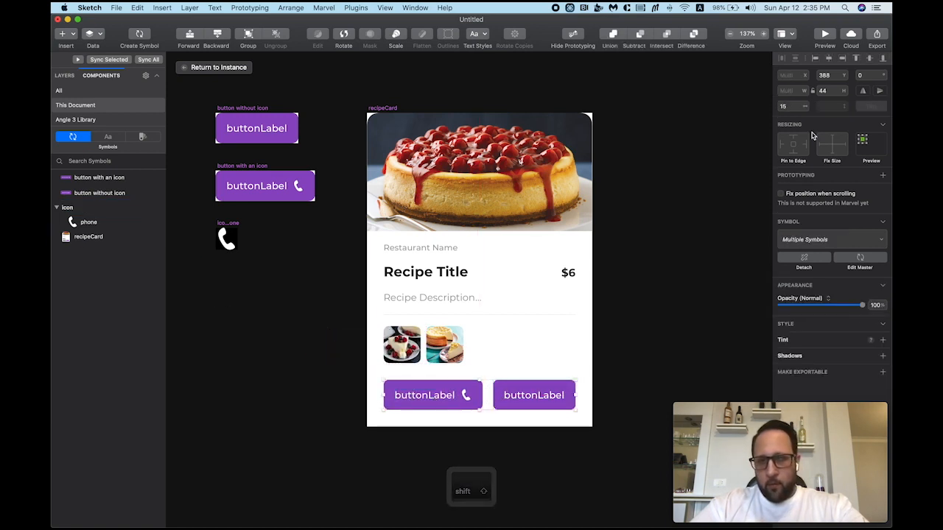
type("8")
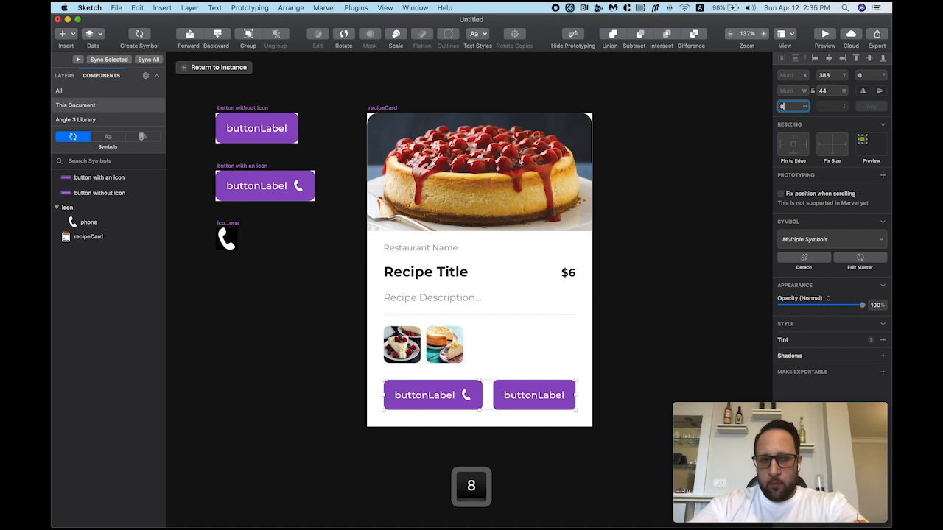
key("Return")
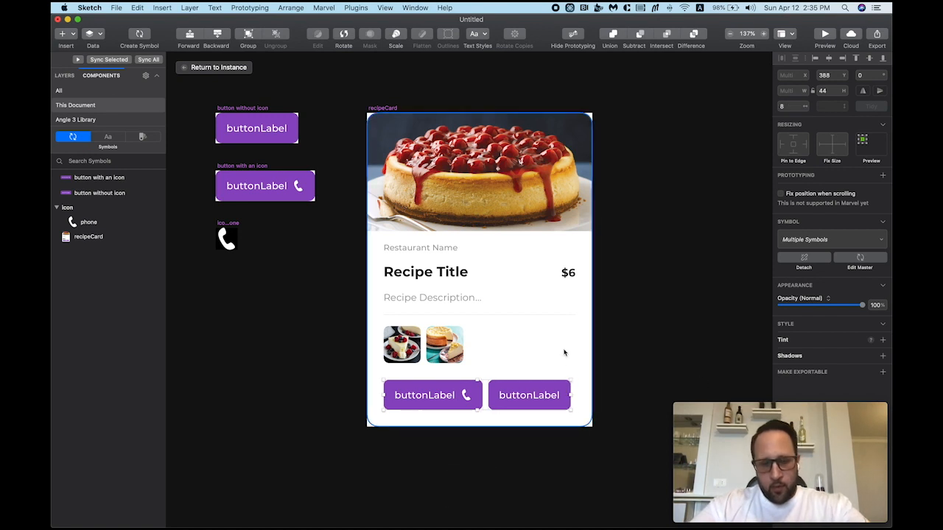
key("alt")
key("alt+shift+Up")
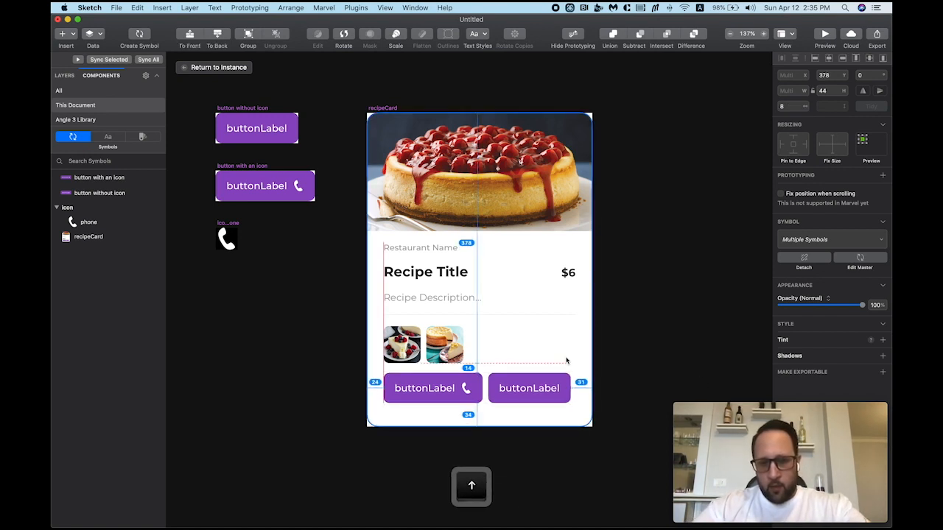
key("super+z")
Step: Nudge both buttons right until they sit 16 from the recipeCard's right edge
key("alt")
key("alt+Right")
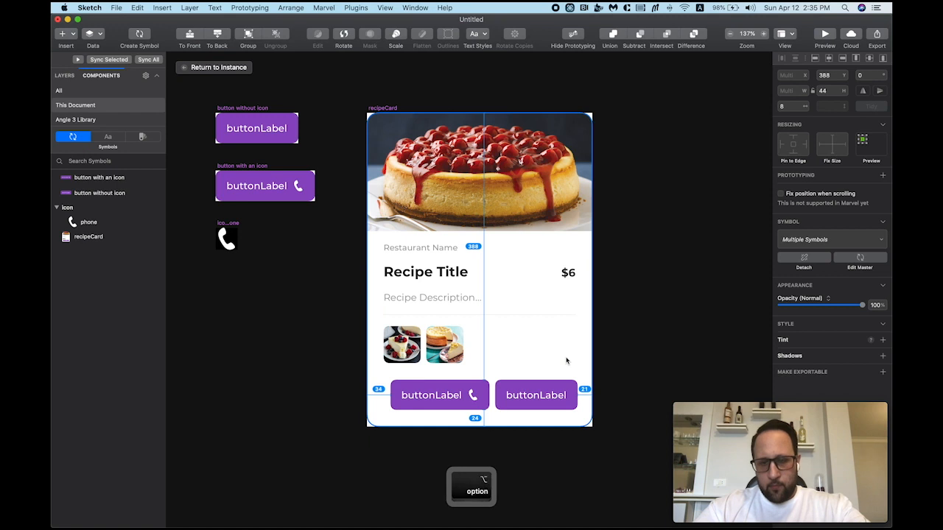
key("alt+Right")
key("alt+Right")
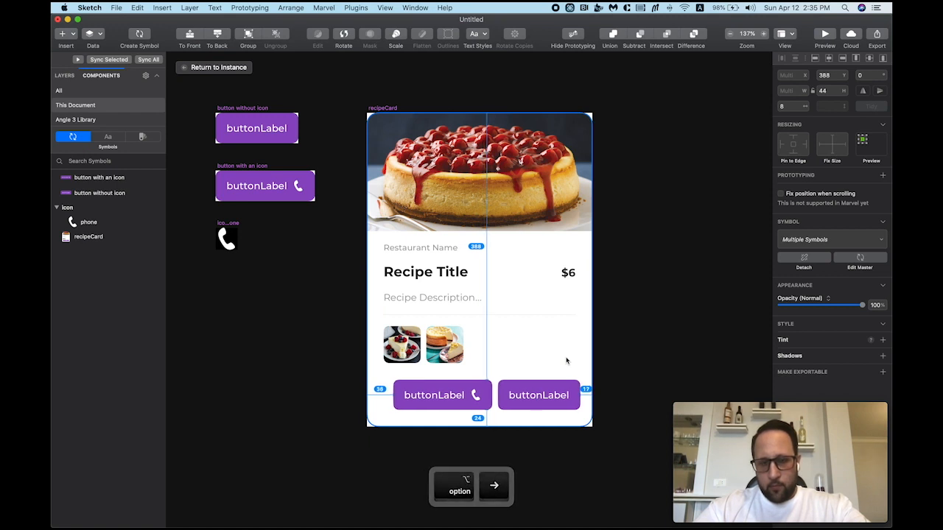
key("alt+Right")
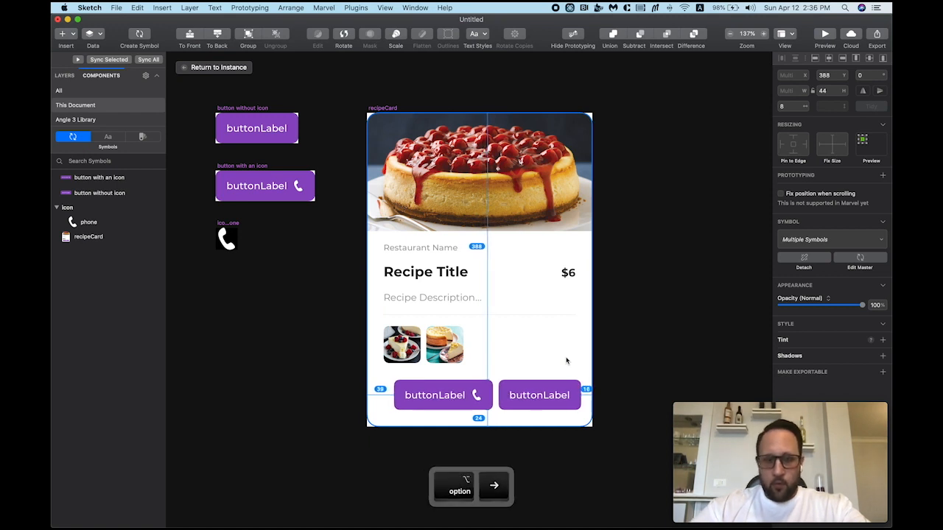
left_click(688, 332)
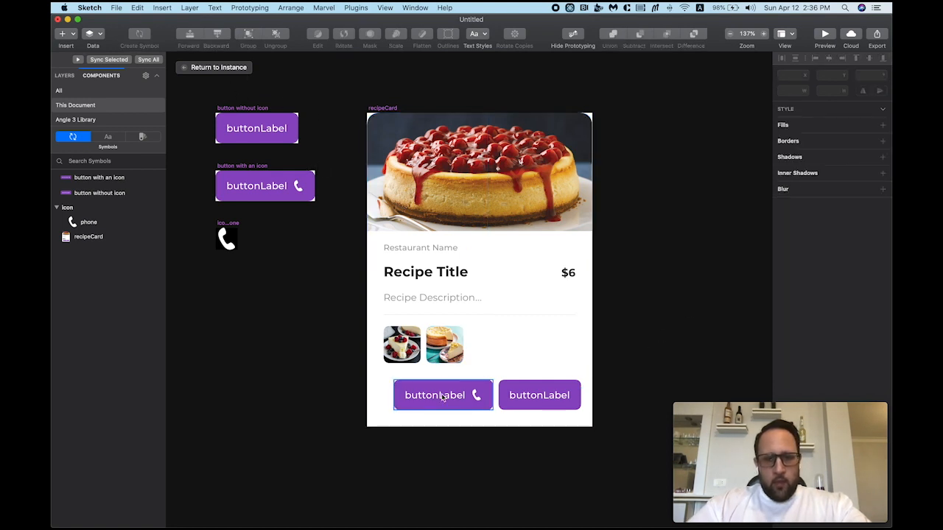
Step: Return to the recipeCard instance on Page 1 and show the page's layer list
left_click(224, 68)
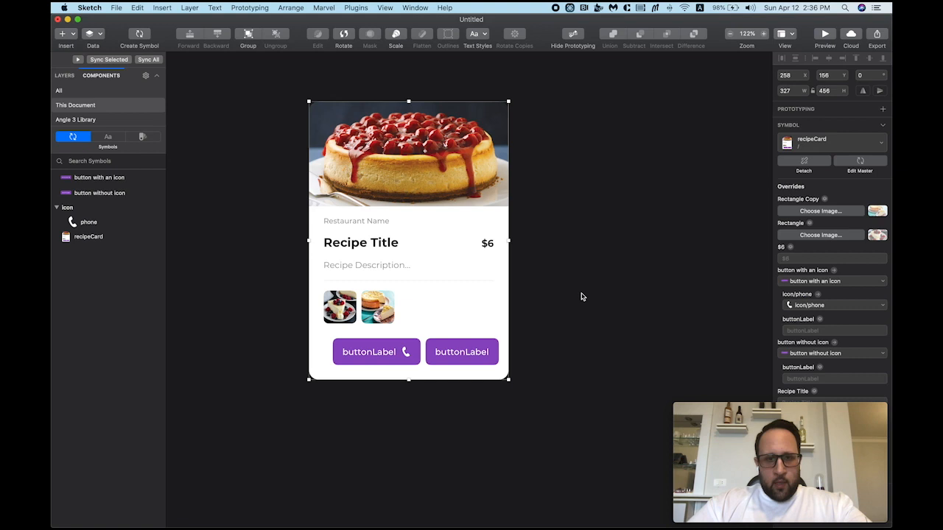
key("space")
left_click_drag(571, 238, 567, 244)
left_click(558, 235)
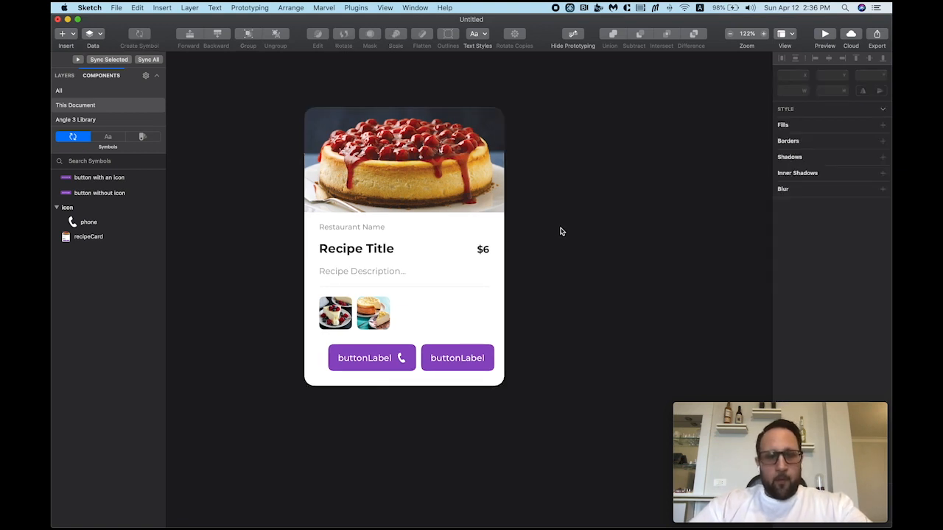
left_click(65, 76)
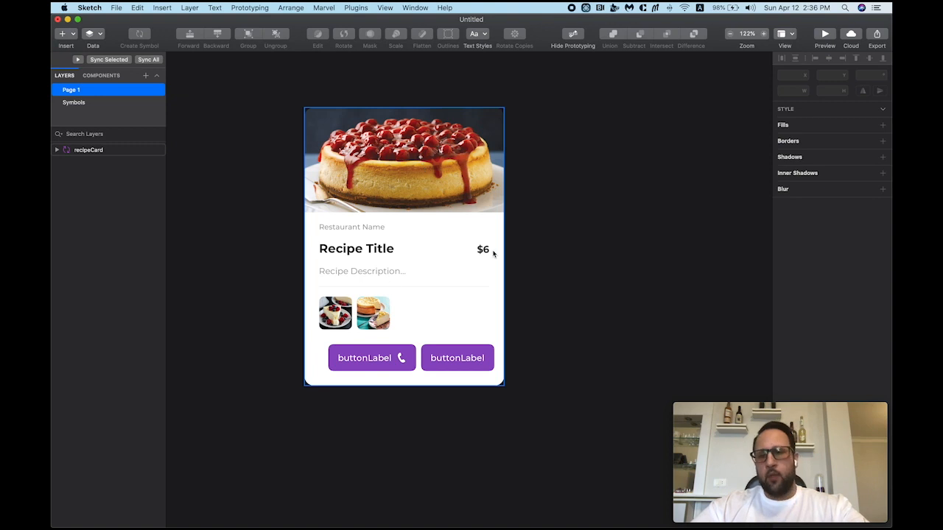
Step: Override the restaurant name on the recipeCard instance with "La Cigale"
left_click(355, 237)
double_click(358, 227)
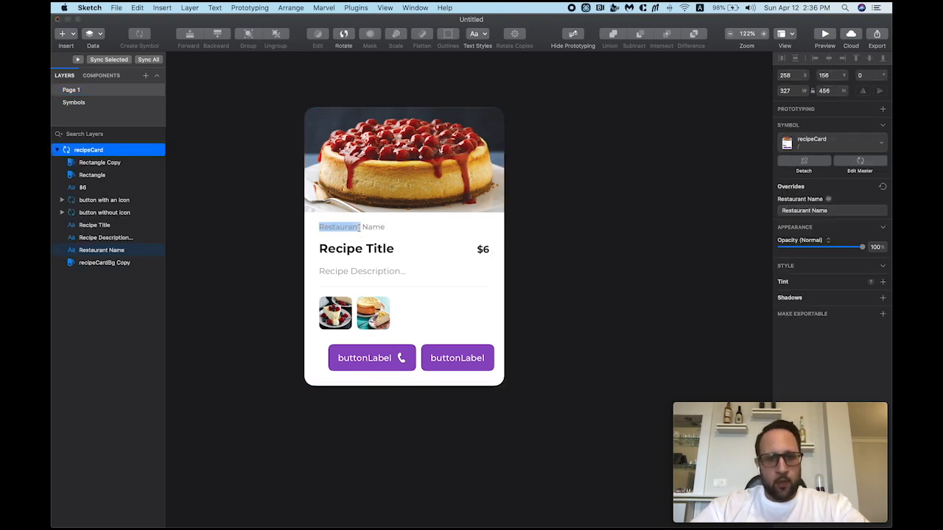
key("super+a")
type("La Cl")
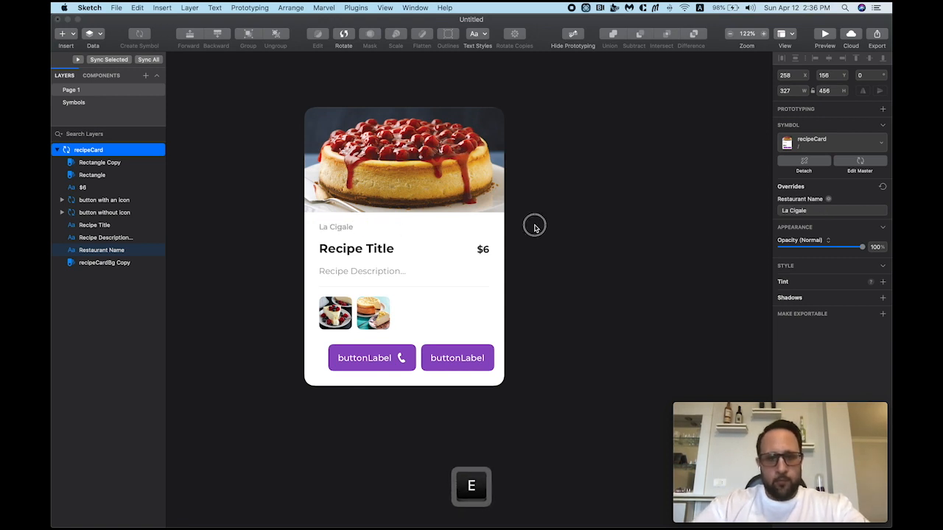
Step: Override the recipe title on the card with "Crispy Cheese cake"
left_click(359, 249)
double_click(360, 249)
key("super+a")
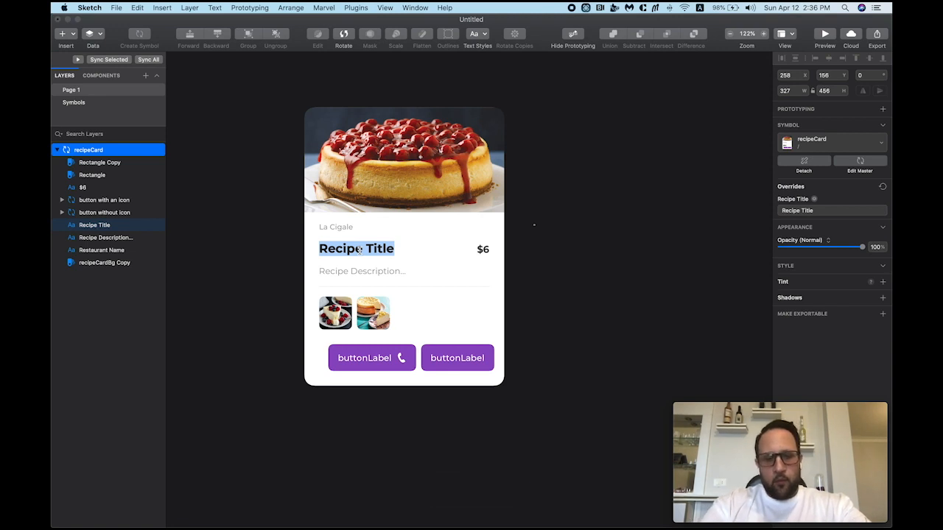
type("Crips")
key("BackSpace")
type("spy Chee")
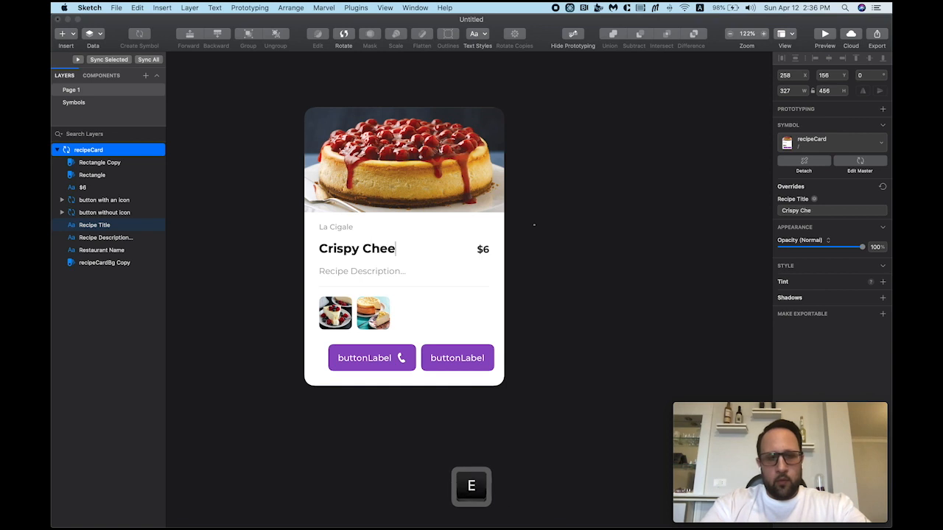
type("se cake")
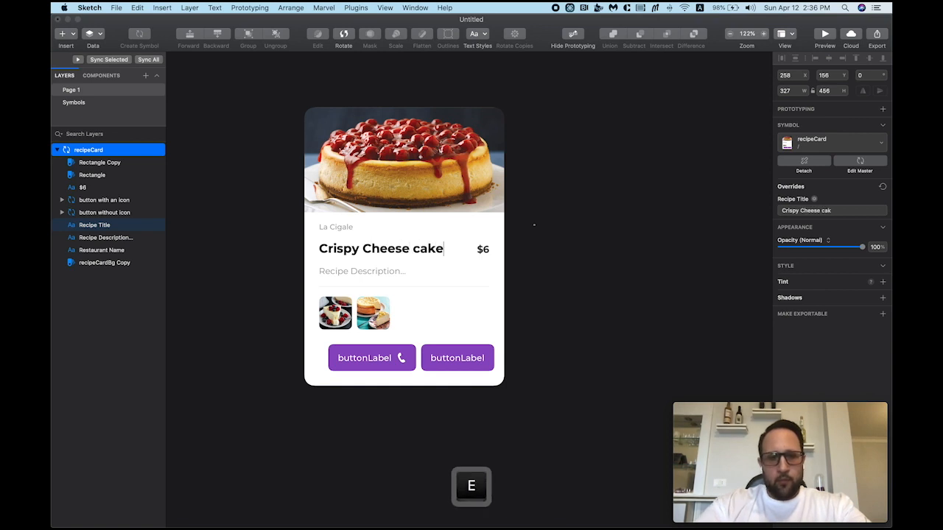
key("Escape")
Step: Change the price on the recipe card to $12
left_click(484, 250, "super")
double_click(484, 250)
type("12")
left_click(529, 270)
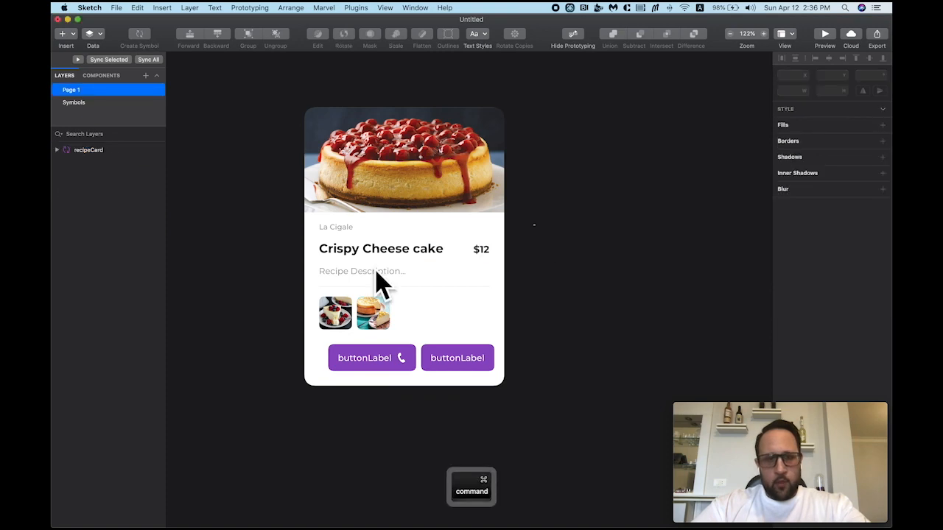
Step: Switch to Safari and copy the one-sentence placeholder text from the Lorem Ipsum Generator page
key("super+Tab")
key("super+Tab")
key("ctrl+Tab")
left_click(590, 362)
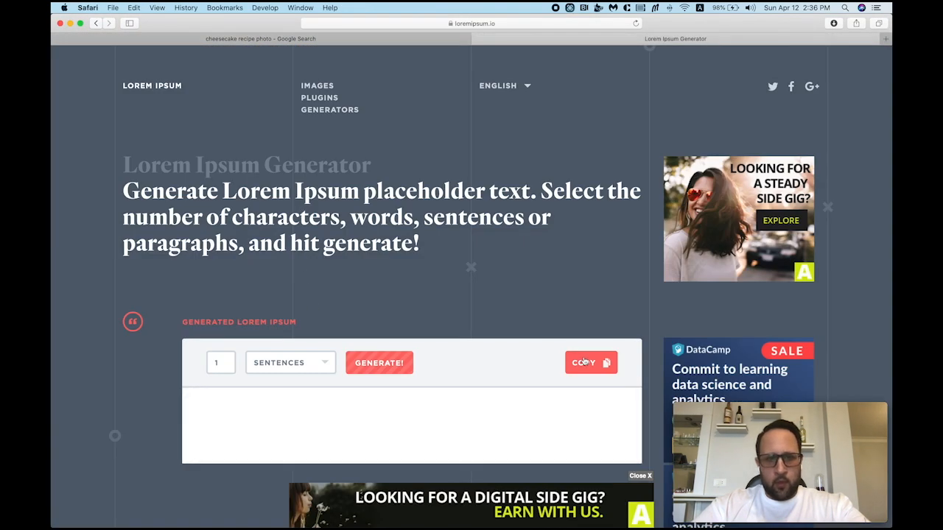
Step: Switch back to Sketch and replace the card's recipe description with the copied Lorem ipsum sentence
key("super+Tab")
left_click(387, 272)
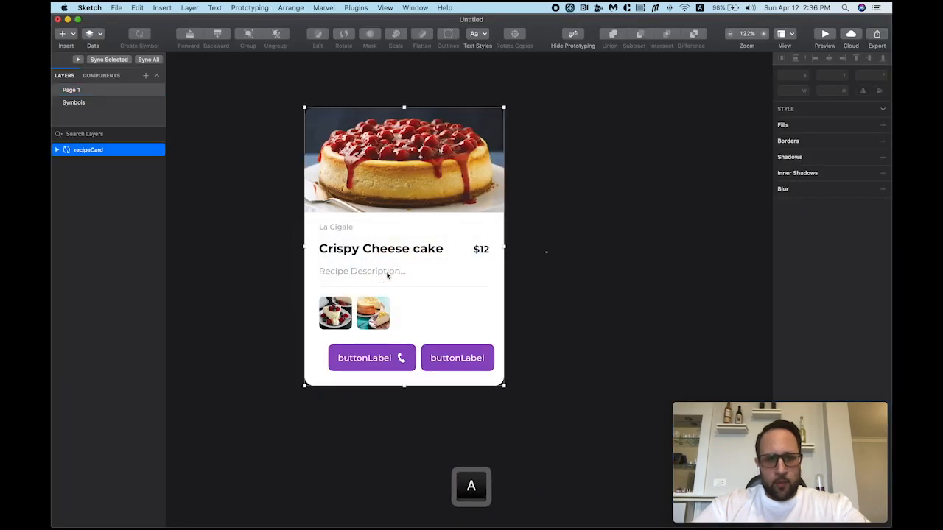
double_click(387, 271)
key("super+a")
type("Lorem ipsum dolor sit amet, consectetur adipiscing elit, sed do eiusmod tempor incididunt ut labore et dolore magna aliqua.")
left_click(593, 333)
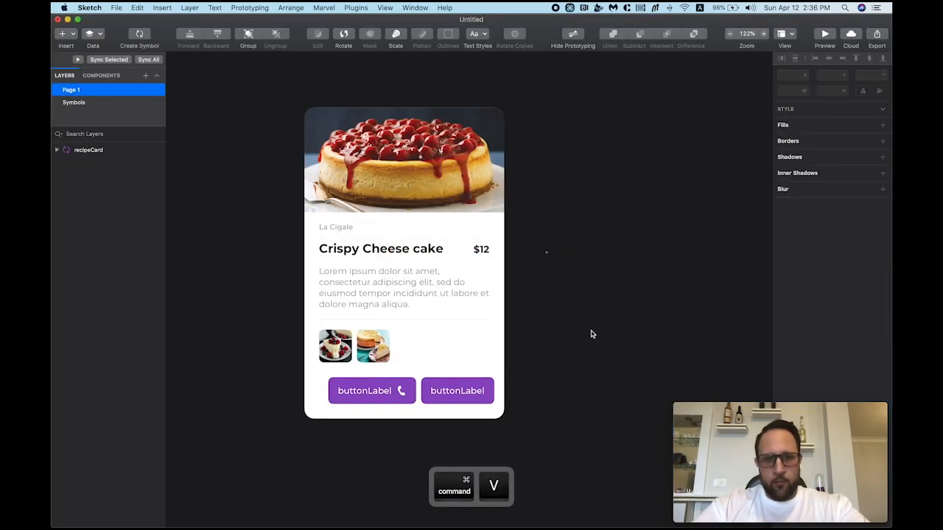
Step: Override the label of the card's button without an icon with "Order"
key("space")
left_click_drag(552, 281, 546, 275)
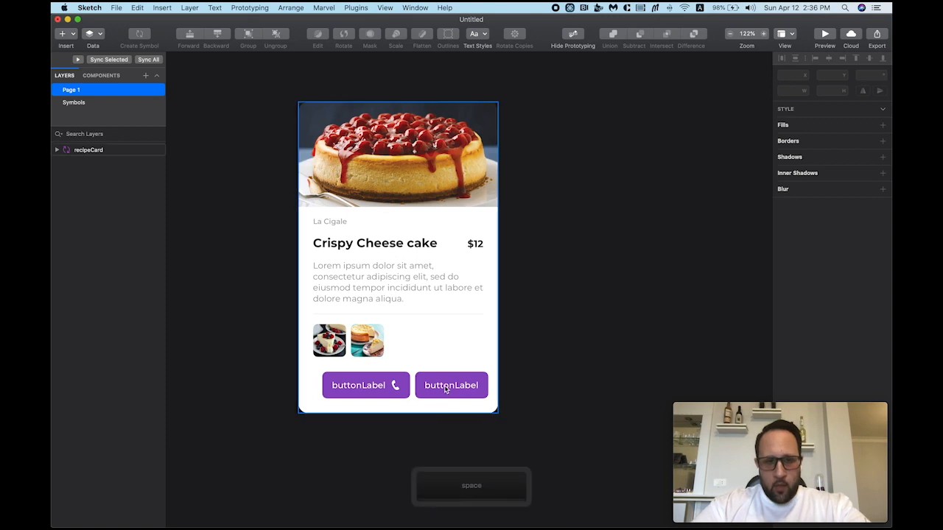
left_click(446, 386)
double_click(446, 385)
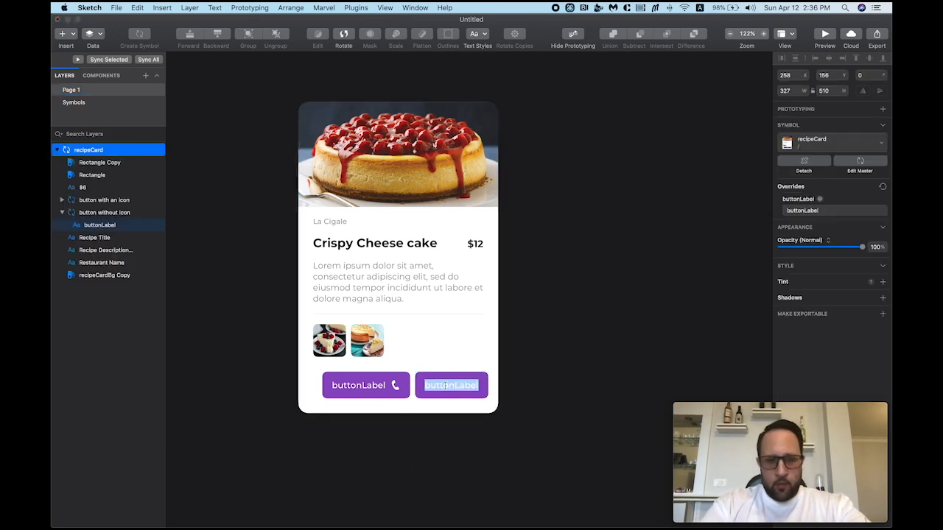
type("R")
type("r Now")
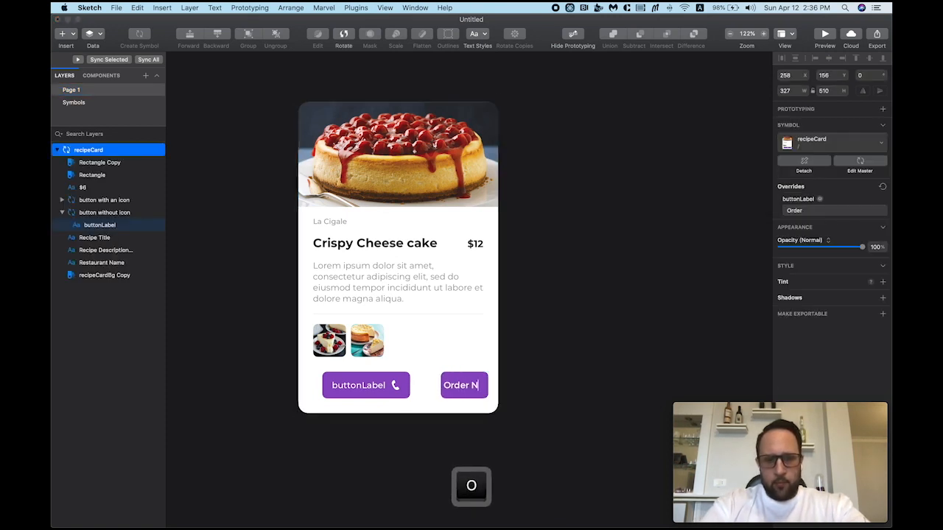
key("BackSpace")
key("BackSpace")
key("BackSpace")
key("BackSpace")
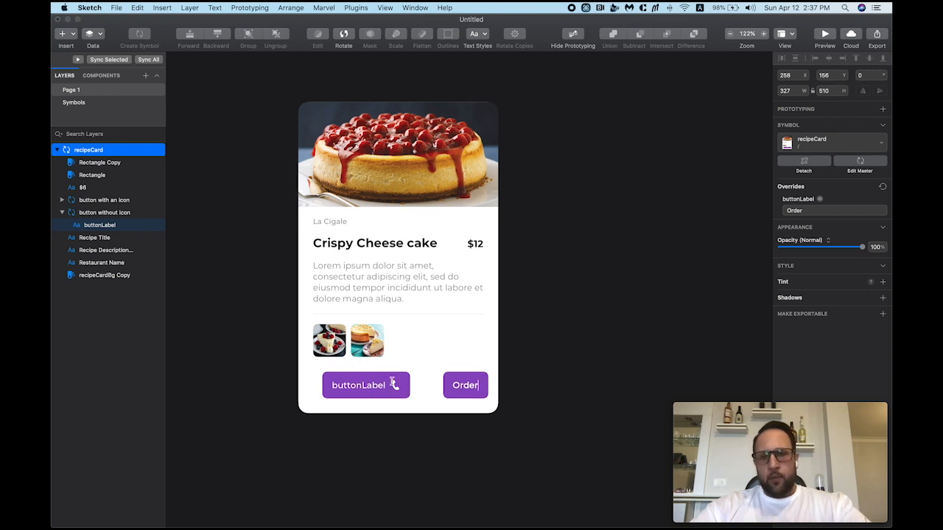
key("Escape")
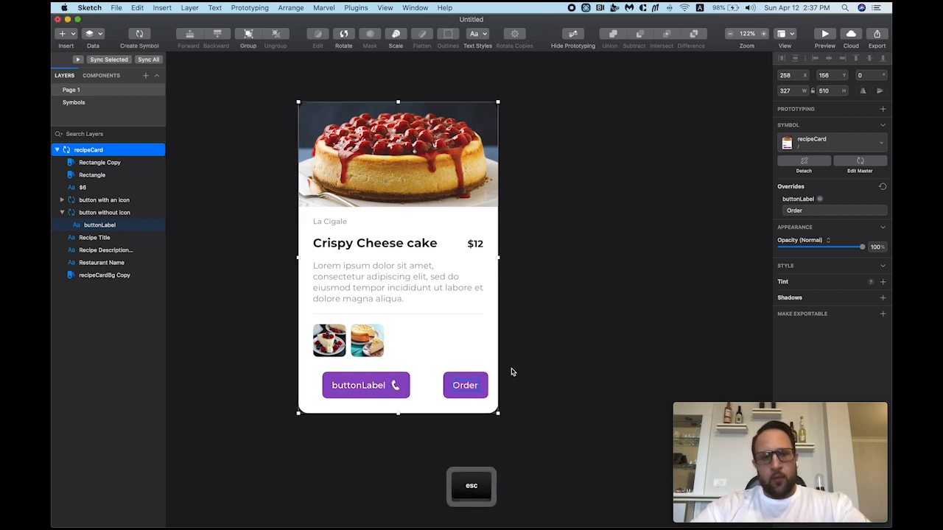
Step: Open the recipeCard symbol master and group its button with an icon and button without icon together
left_click(876, 169)
left_click(396, 355)
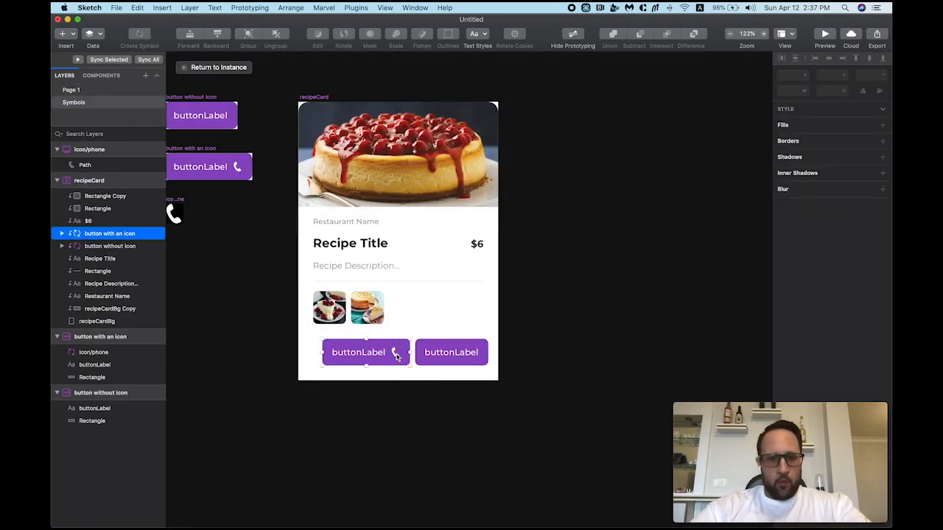
scroll(445, 357, "left", 2)
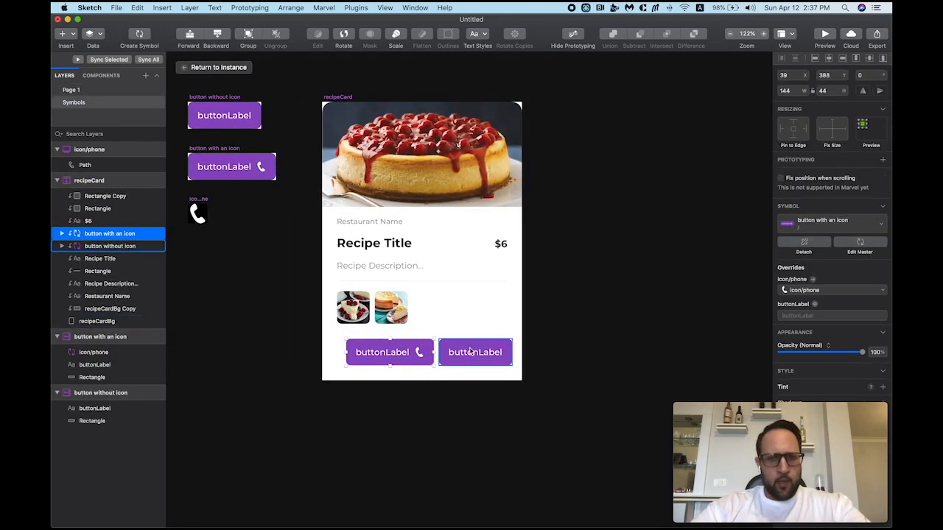
left_click(471, 353, "shift")
scroll(474, 300, "left", 1)
scroll(473, 301, "right", 1)
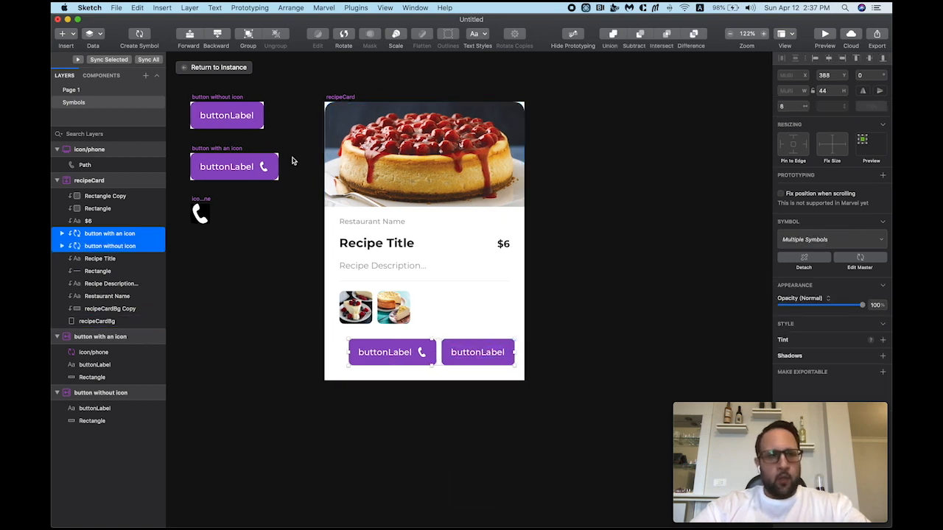
key("super+g")
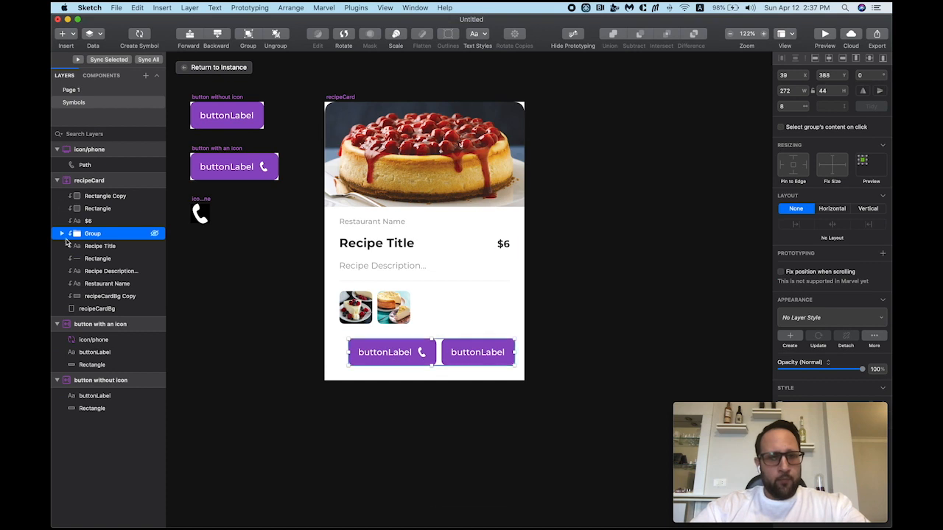
Step: Rename the new group in the recipeCard master as "buttons"
key("super+r")
type("ubb")
key("super+a")
type("button")
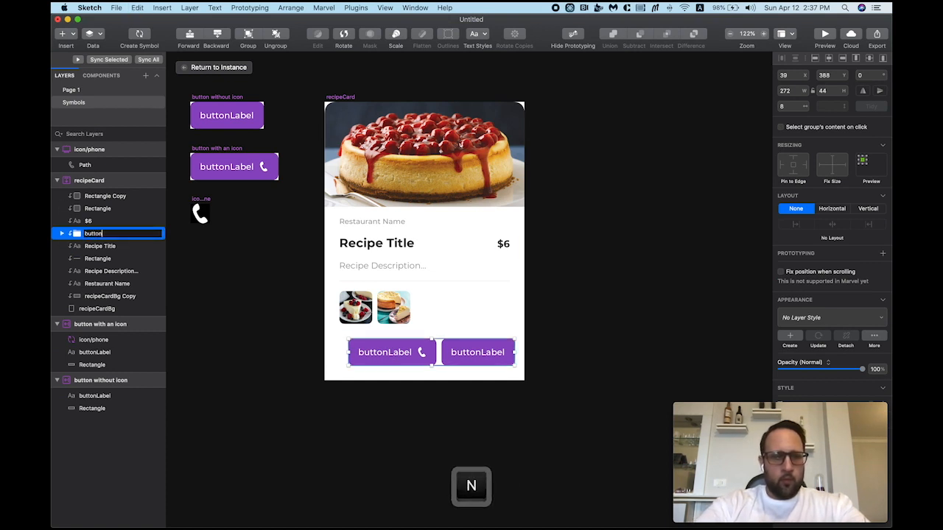
type("s")
key("Return")
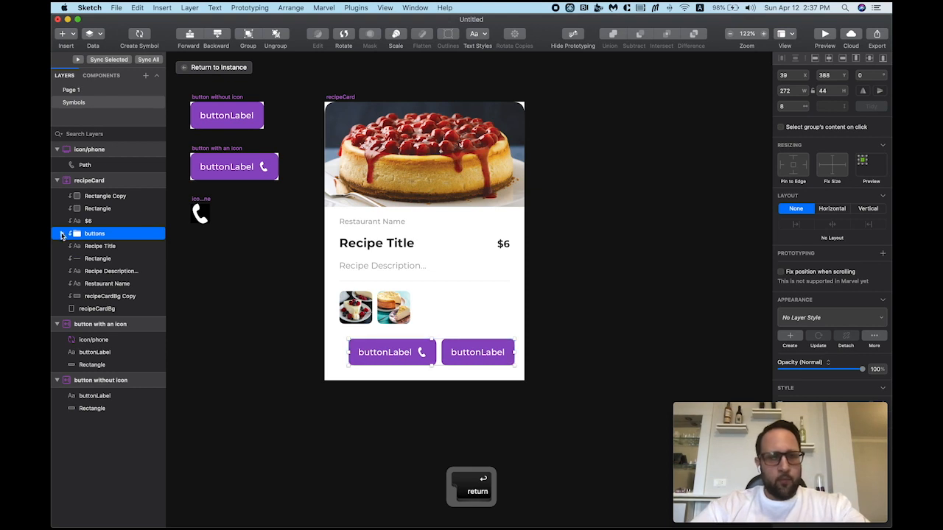
Step: Give the buttons group a horizontal Right to Left layout and return to the card instance
left_click(834, 212)
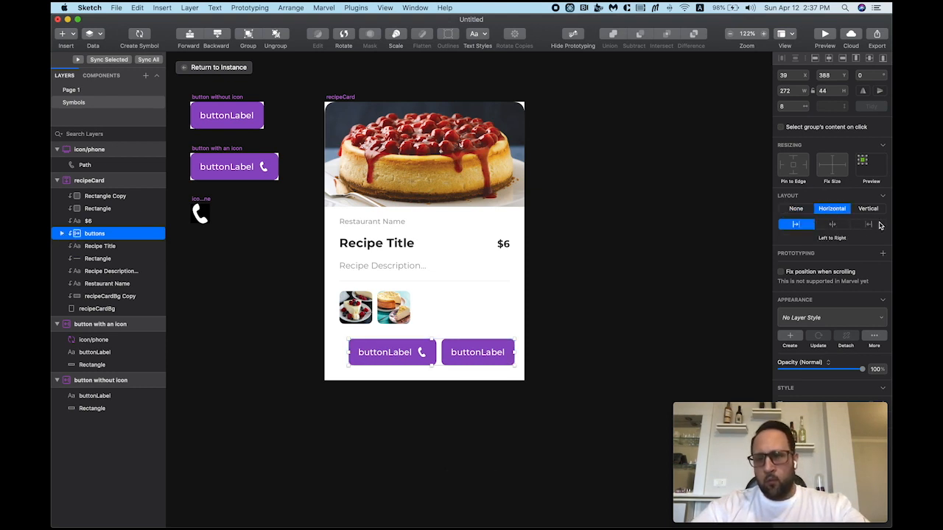
left_click(872, 226)
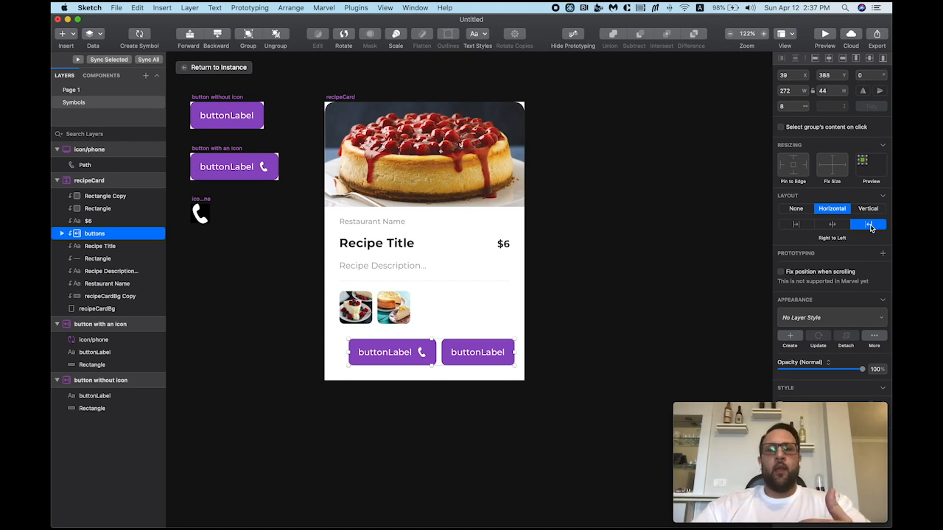
left_click(223, 68)
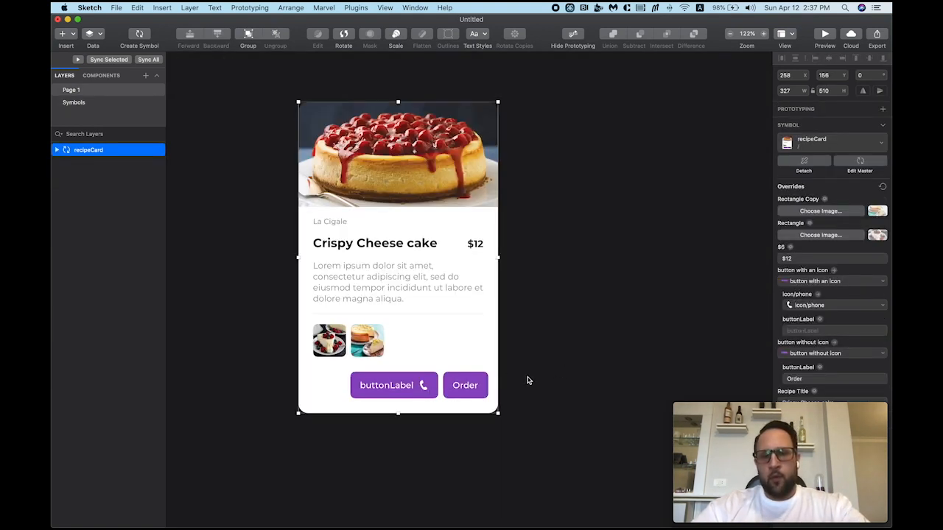
Step: Extend the label of the card's button without an icon to "Order Now"
double_click(465, 385)
key("Right")
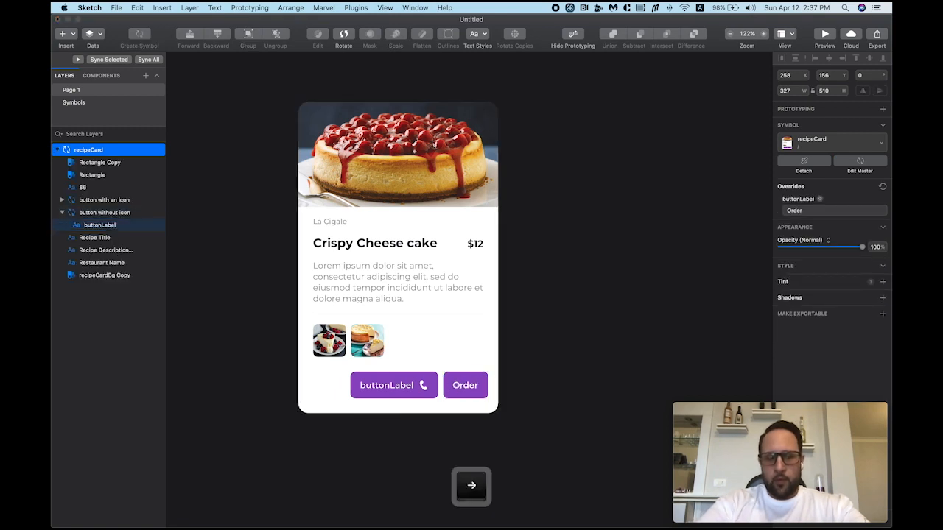
type("Now")
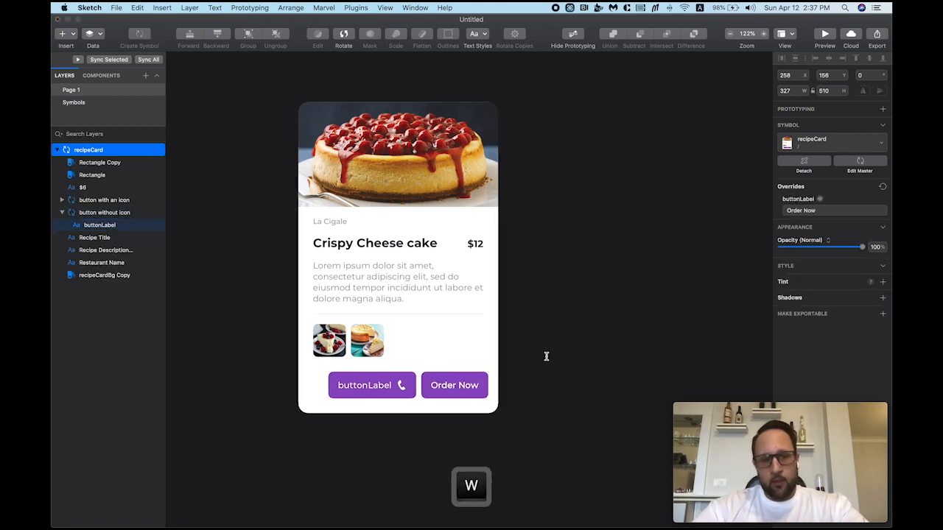
left_click(546, 357)
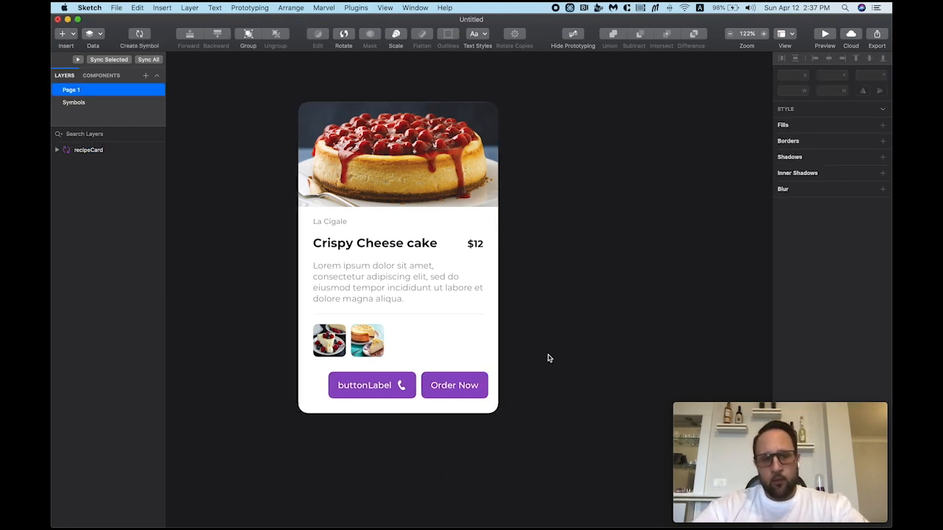
Step: Override the label of the card's phone-icon button with "Call Now"
left_click(368, 391)
double_click(369, 388)
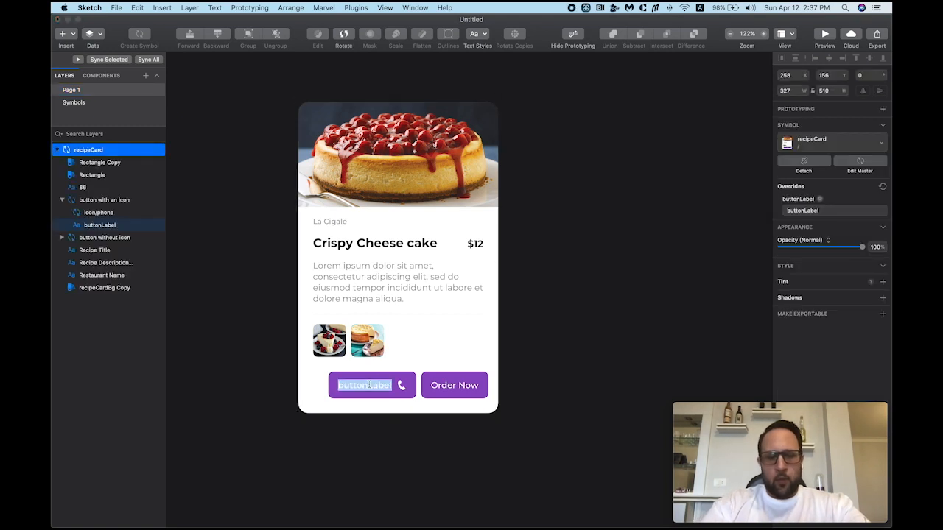
type("Call")
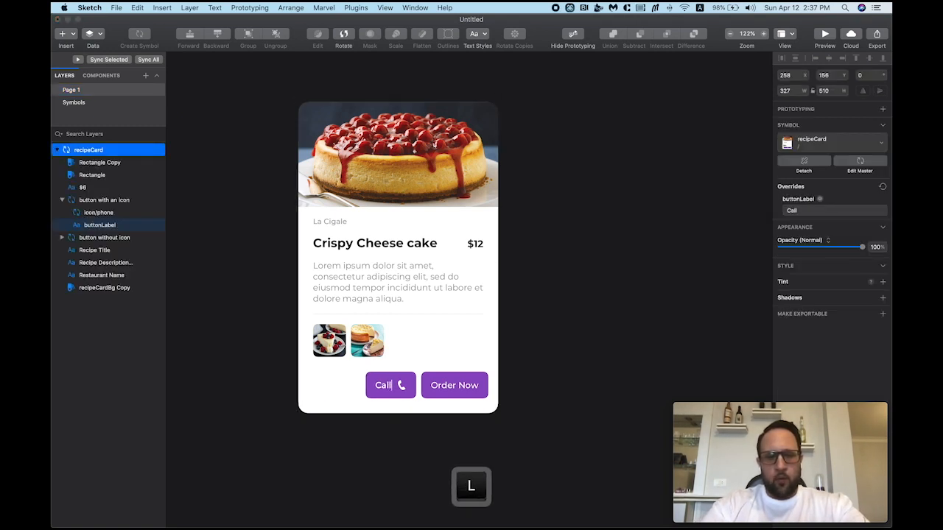
key("shift+space")
type("Now")
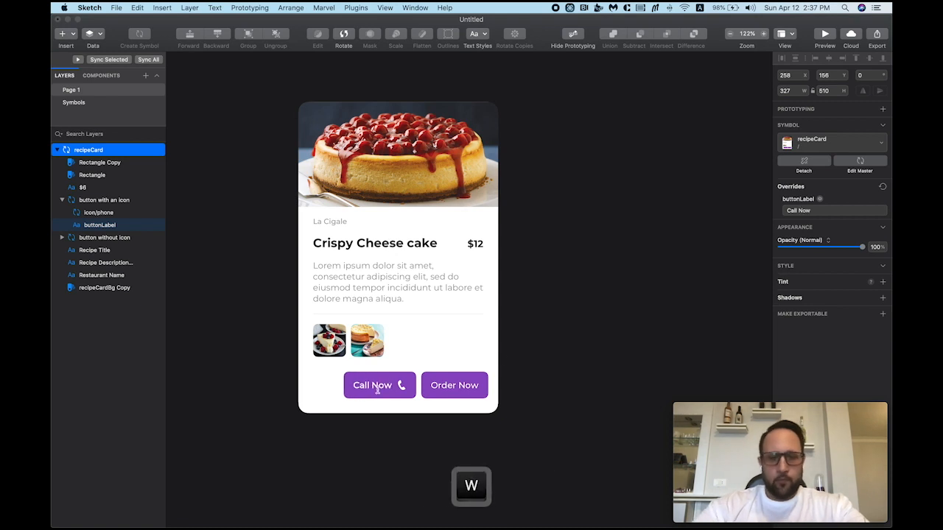
left_click(597, 334)
left_click_drag(597, 305, 576, 310)
Step: Open the symbol masters and set the fill opacity of the icon button's background rectangle to 0%
left_click(347, 404)
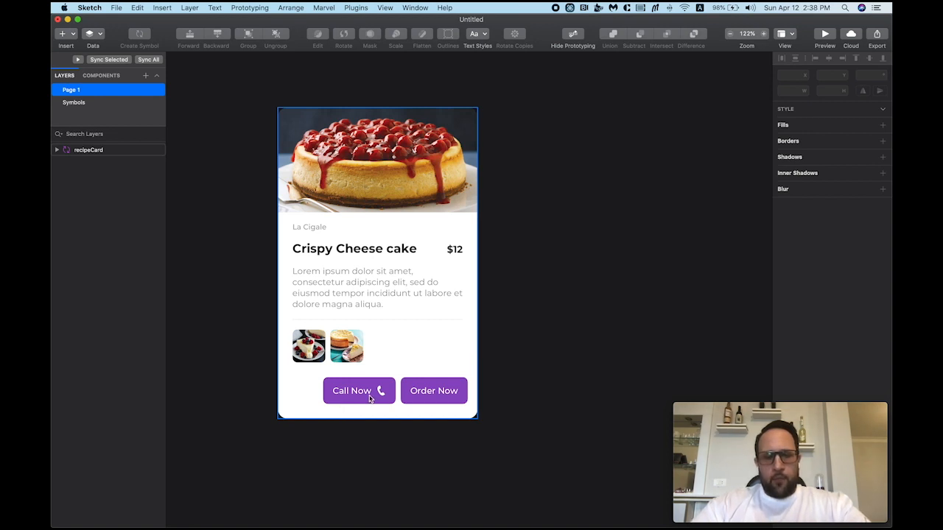
left_click(362, 391)
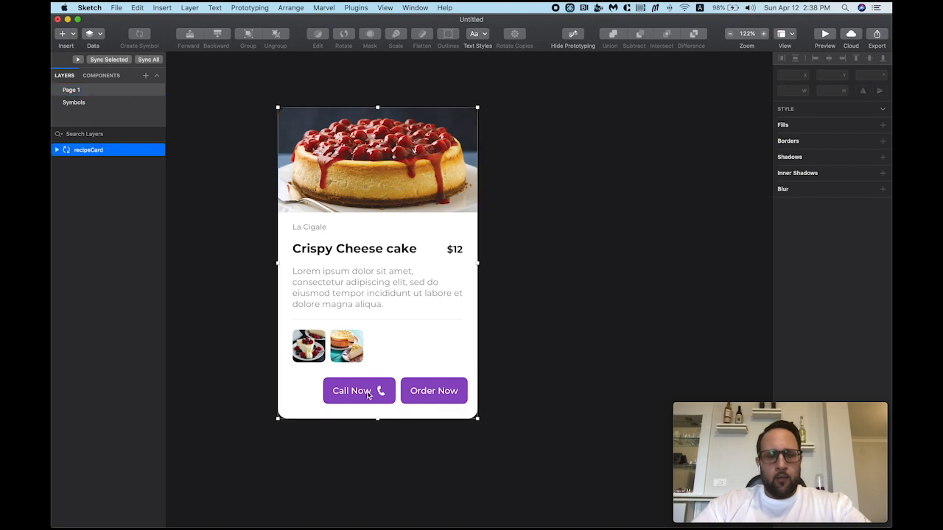
left_click(877, 168)
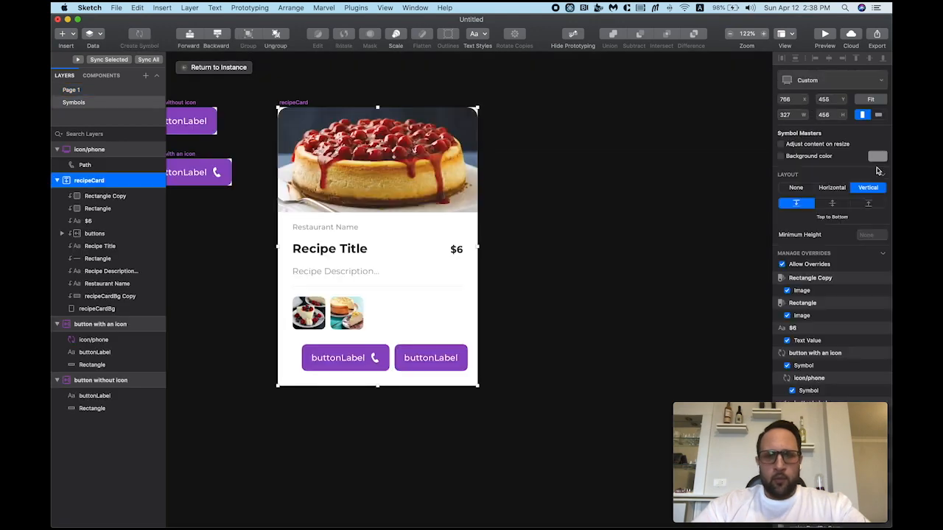
left_click(560, 264)
left_click_drag(539, 253, 682, 275)
scroll(316, 152, "up", 3)
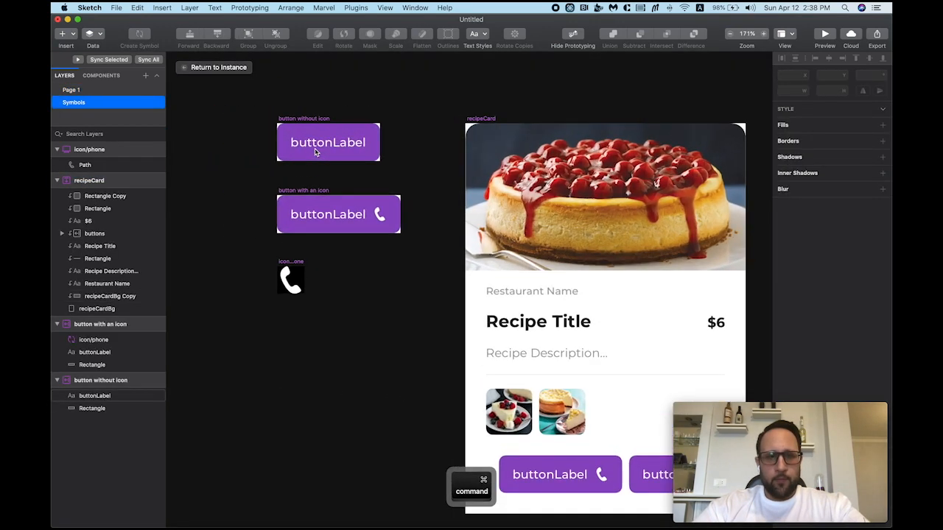
scroll(316, 152, "up", 2)
scroll(319, 210, "up", 2)
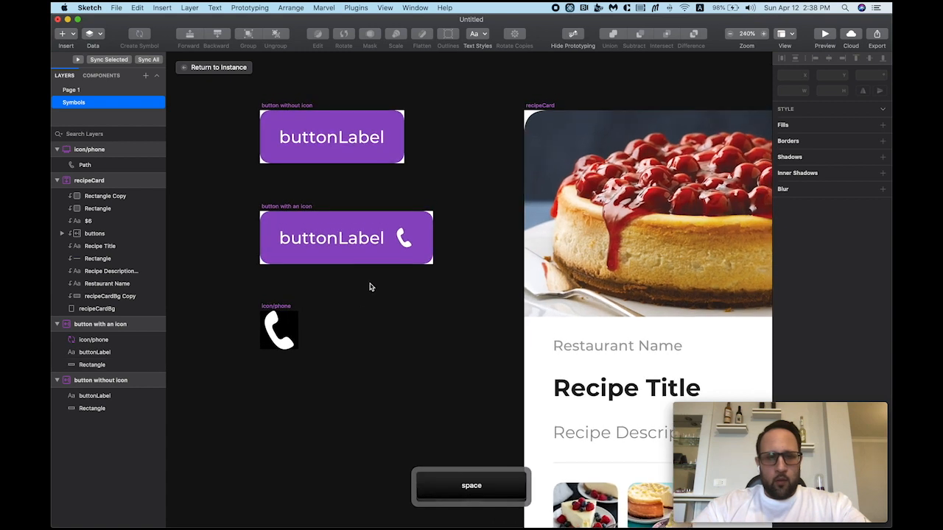
left_click(366, 257, "super")
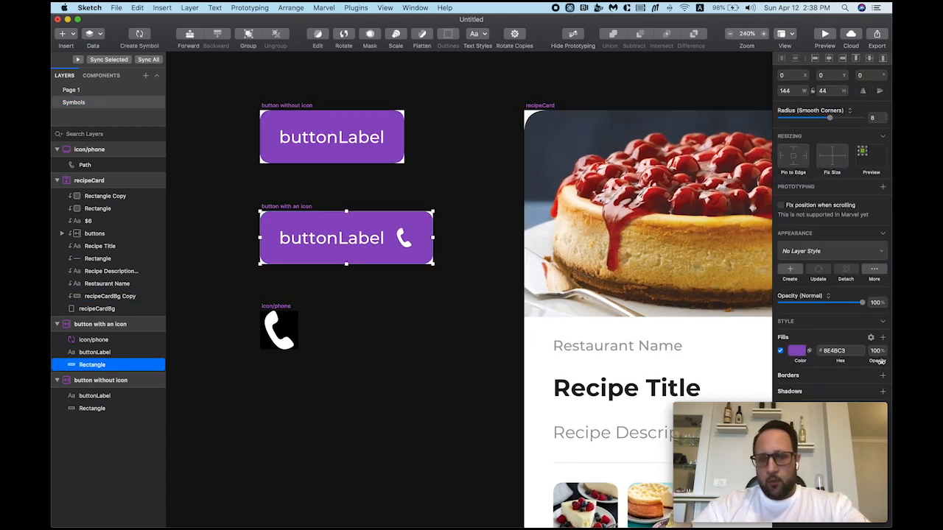
left_click_drag(881, 362, 765, 381)
Step: Add a thicker inside border to the icon button's background rectangle, using purple 8E4BC3 sampled from the plain button
key("b")
left_click(826, 390)
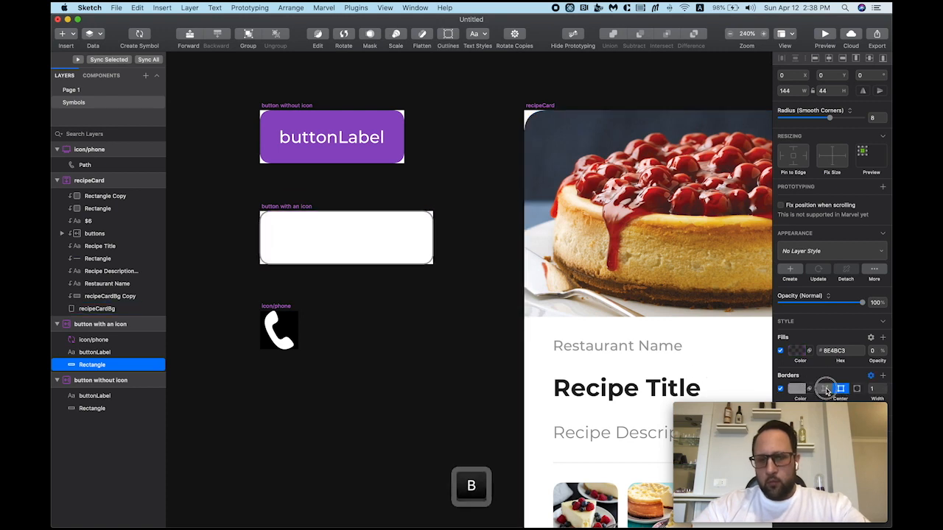
left_click(797, 389)
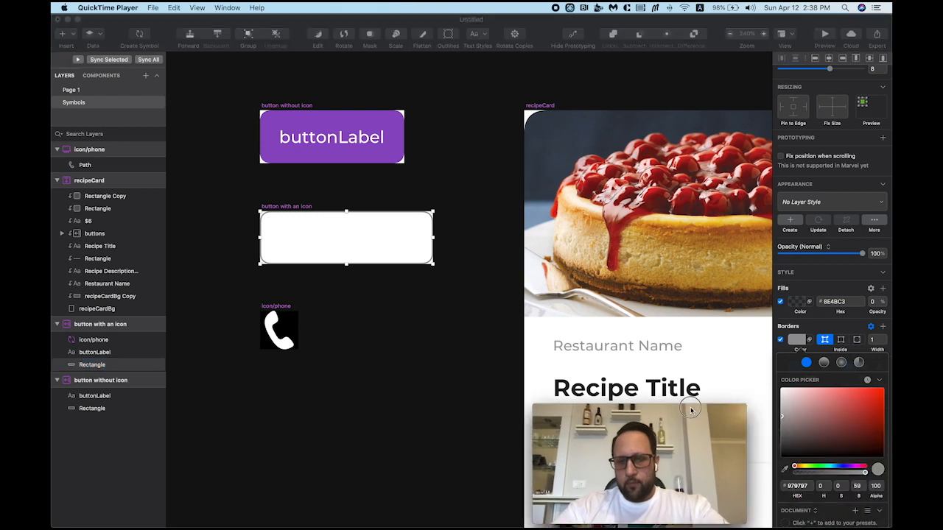
left_click(784, 468)
left_click(355, 155)
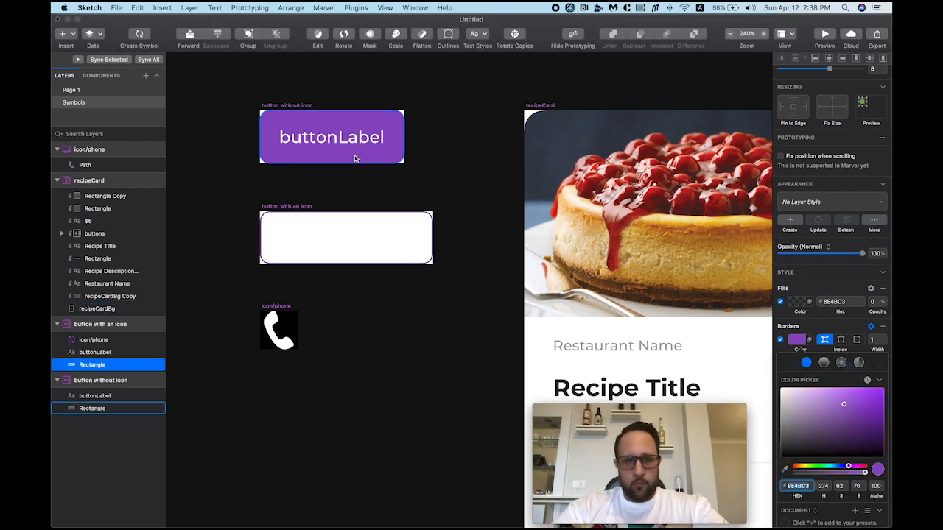
left_click(804, 343)
left_click(890, 386)
left_click(410, 306)
Step: Recolour the icon button's label with purple 8E4BC3 sampled from the plain button and save it as a document preset
left_click(328, 238, "super")
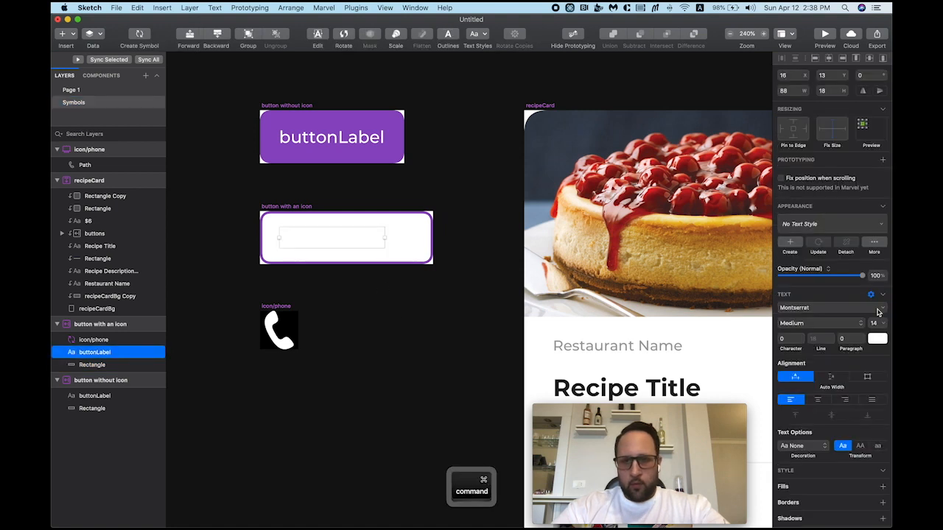
left_click(877, 339)
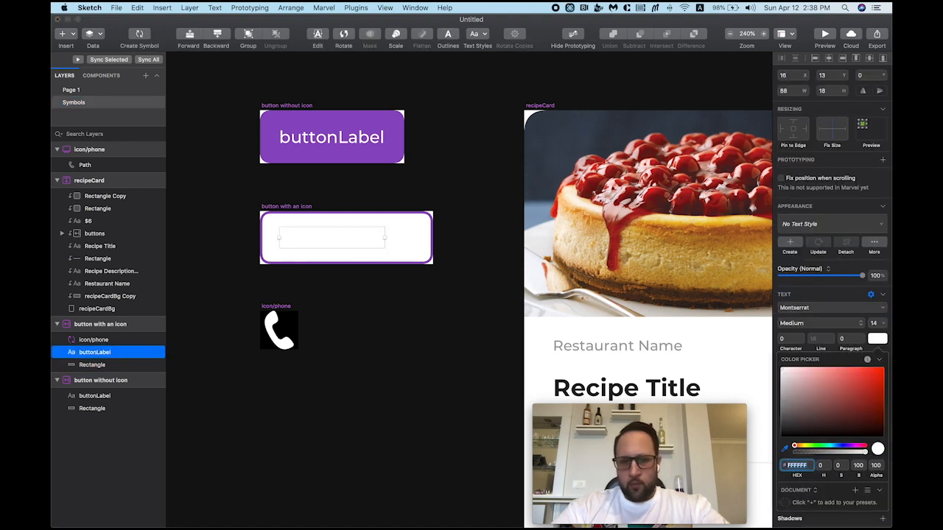
key("ctrl+c")
left_click(368, 158)
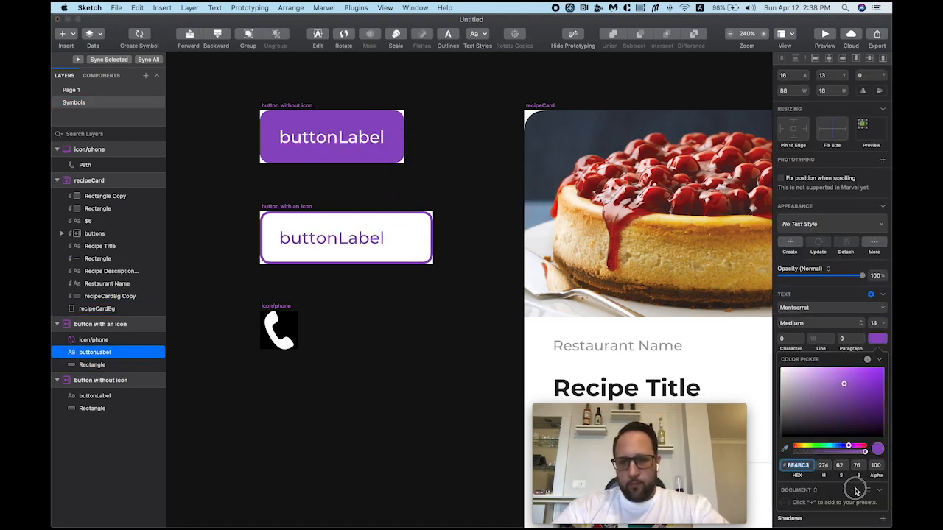
Step: Fill the phone icon's path with the purple 8E4BC3 document preset
left_click(280, 331)
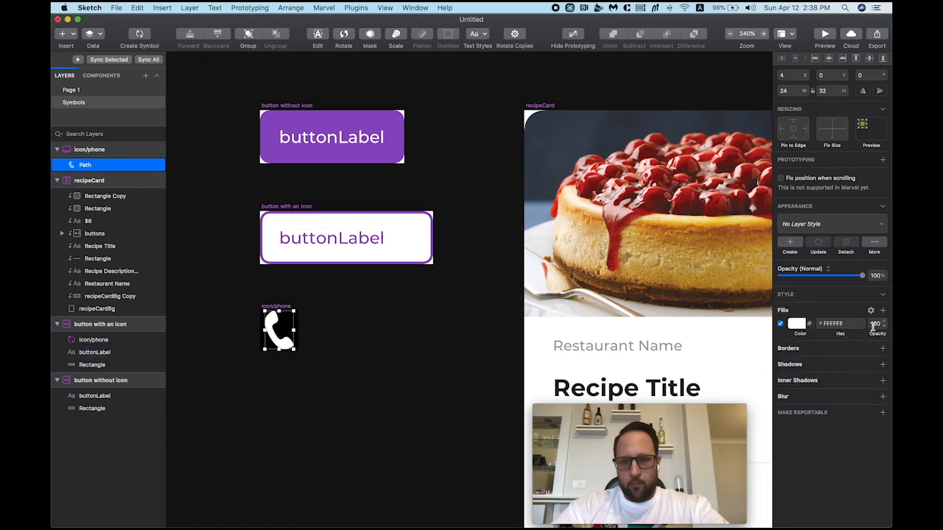
left_click(794, 324)
left_click(785, 507)
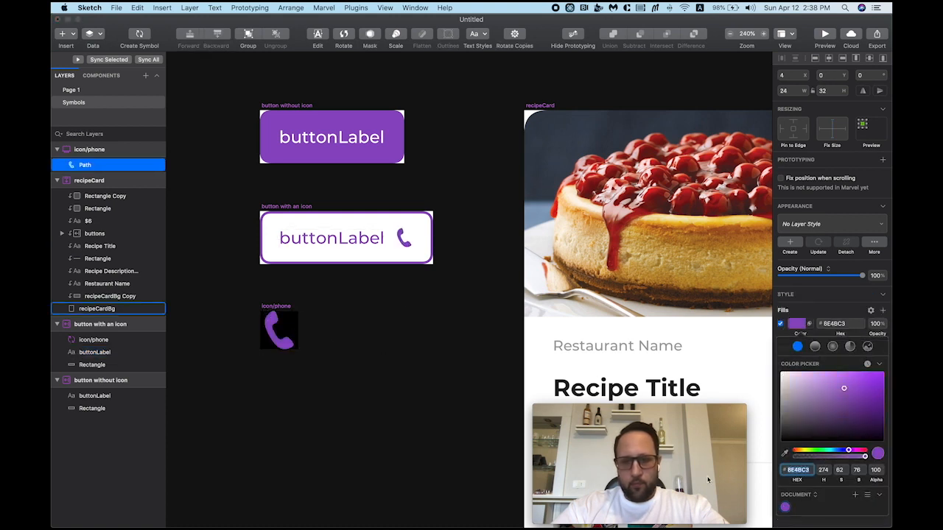
left_click(402, 295)
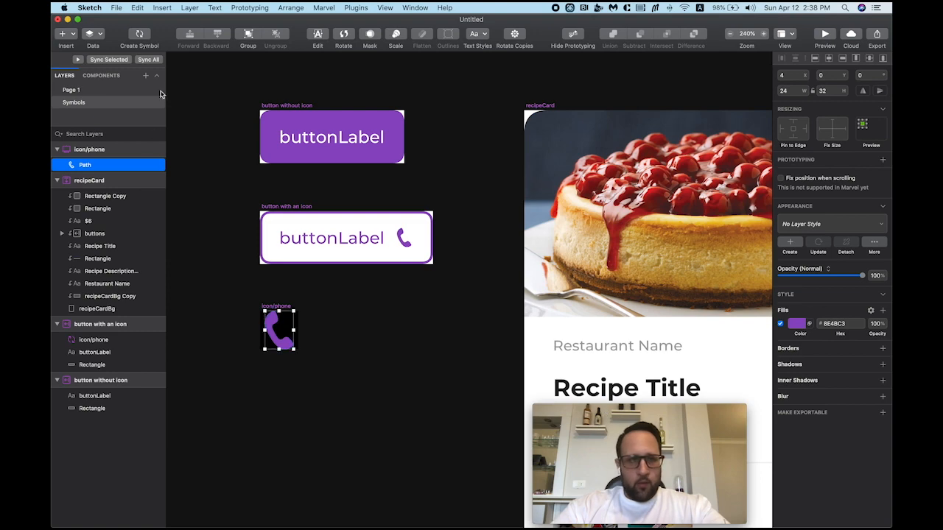
Step: Return to Page 1 and check the restyled button on the recipe card instance
left_click(111, 92)
left_click_drag(675, 419, 822, 431)
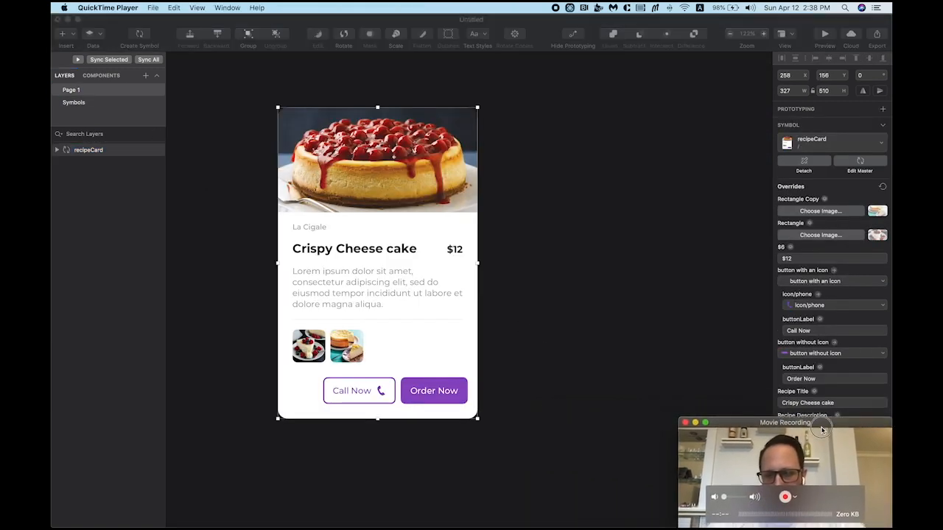
left_click(524, 325)
scroll(406, 264, "down", 5)
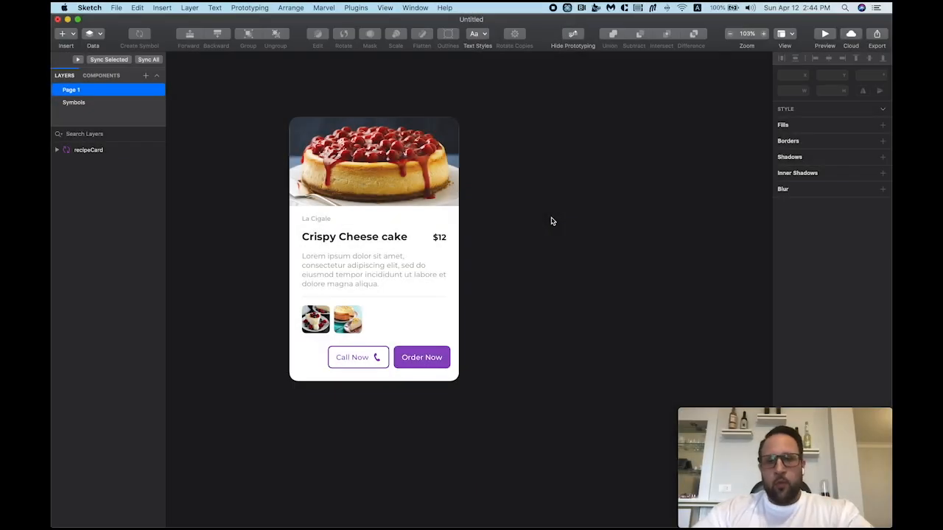
Step: Review the chat and form examples in the smartLayout document, and return to the untitled document
left_click(420, 11)
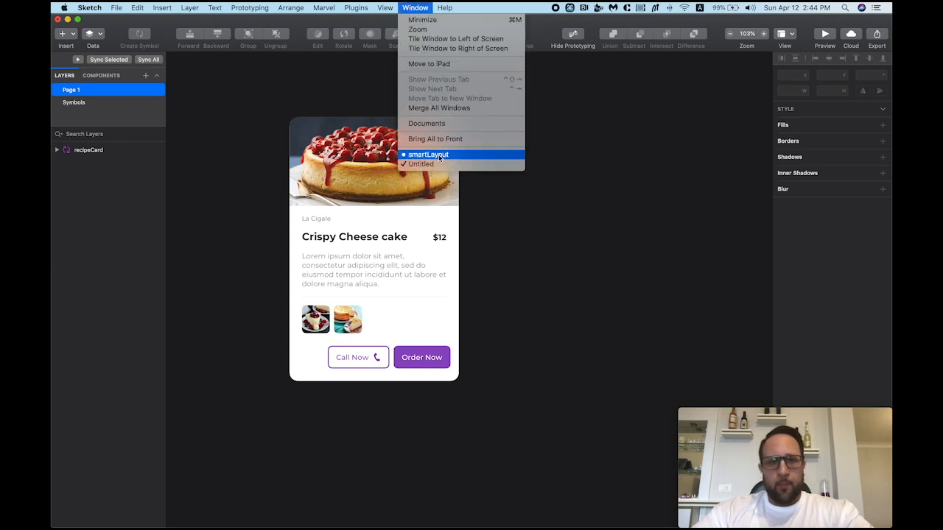
left_click(440, 157)
scroll(639, 182, "up", 4, "super")
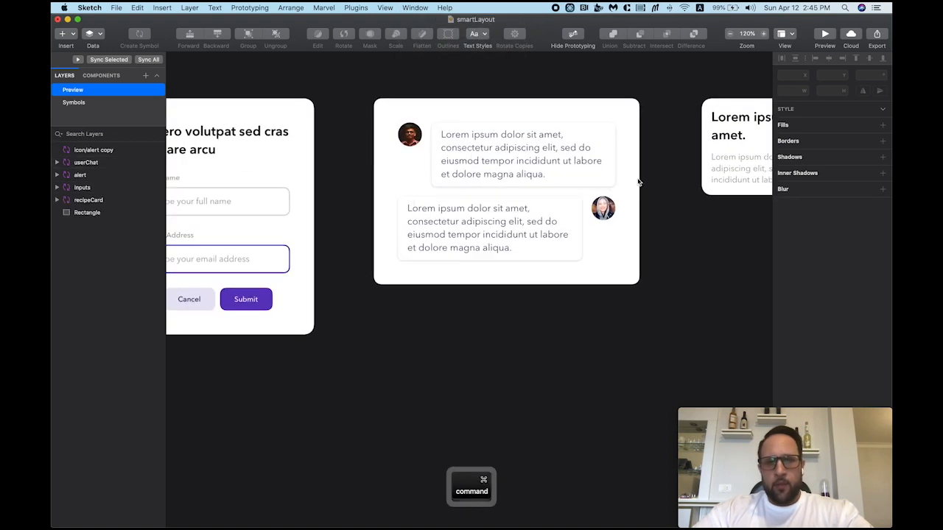
scroll(528, 171, "down", 2, "super")
left_click(414, 7)
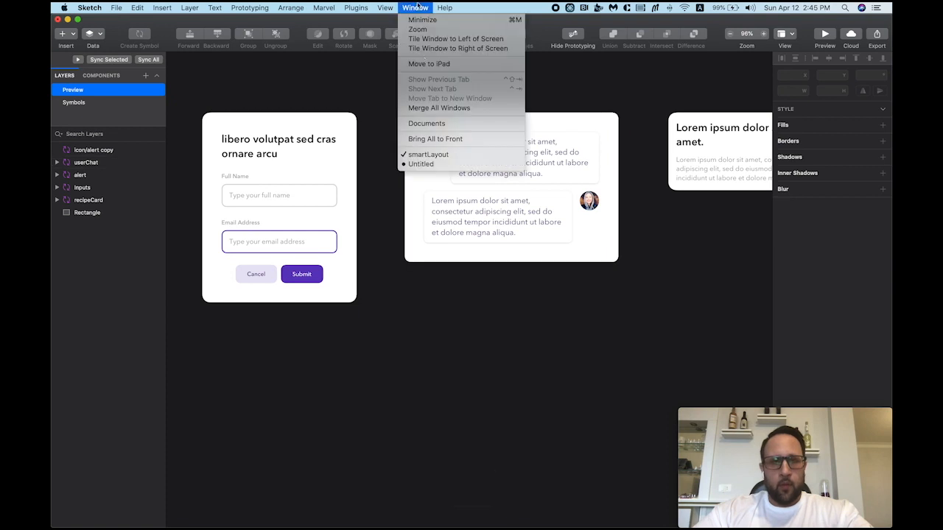
left_click(422, 163)
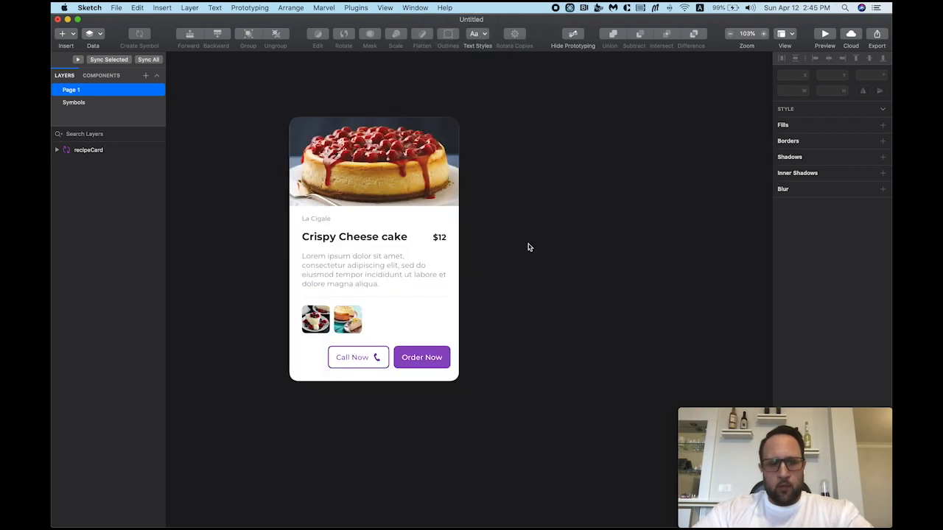
Step: Draw a borderless rectangle about 429 by 297 px beside the recipe card as the chat card's background
key("space")
left_click_drag(518, 233, 438, 234)
key("r")
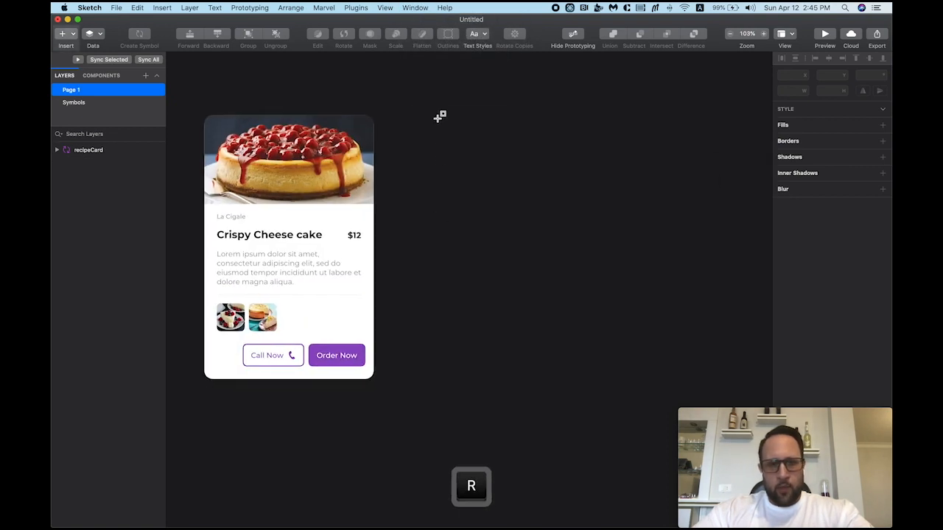
left_click_drag(437, 115, 659, 270)
key("b")
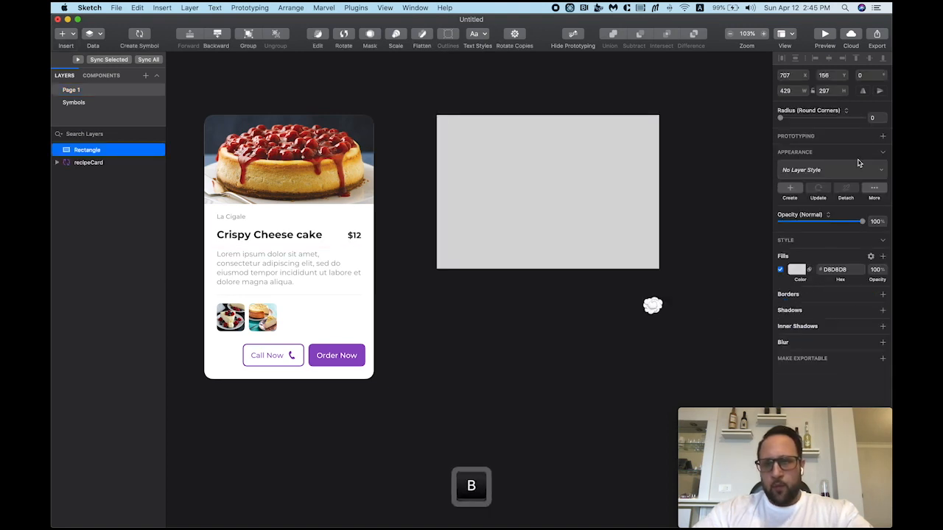
Step: Give the new rectangle a corner radius of 16 with smooth corners
left_click(876, 119)
type("16")
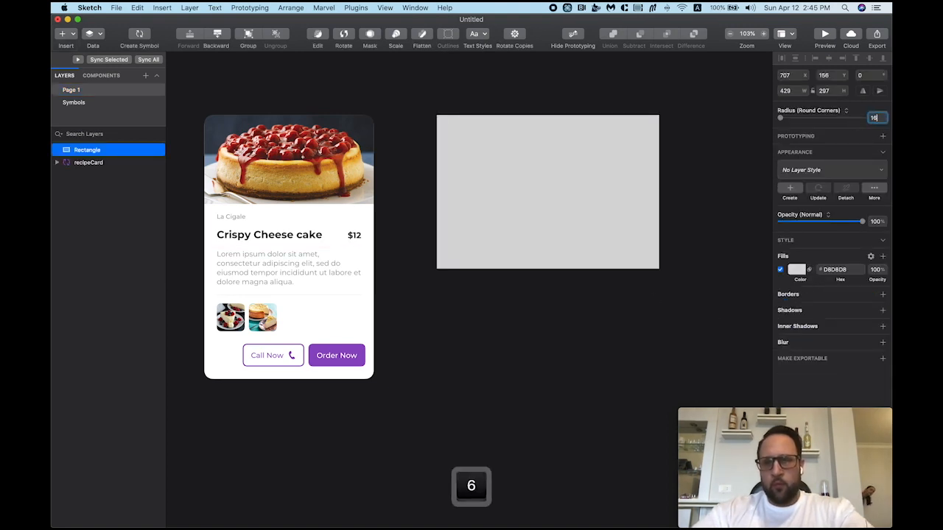
key("Return")
left_click(811, 110)
left_click(811, 122)
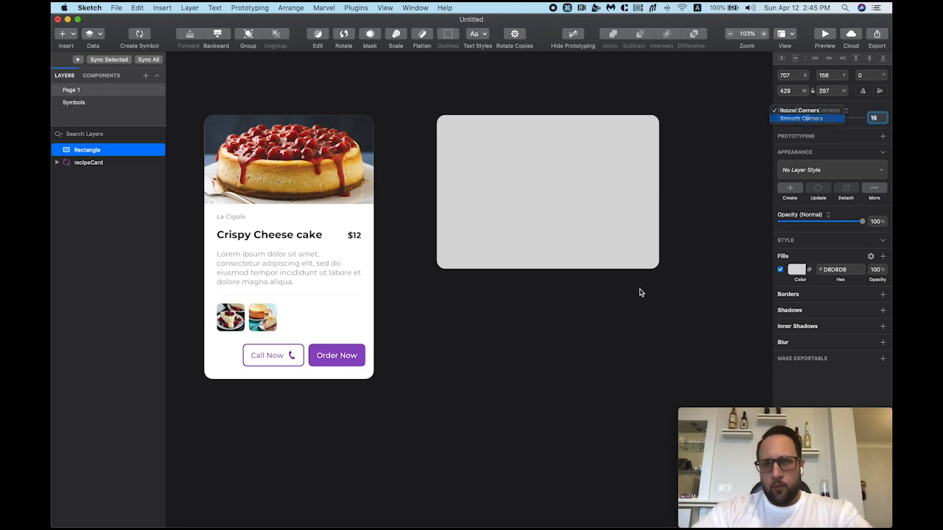
Step: Try white FFFFFF and black 000000 as the rectangle's fill, and settle on white
left_click(836, 270)
type("FFFFFF")
key("Return")
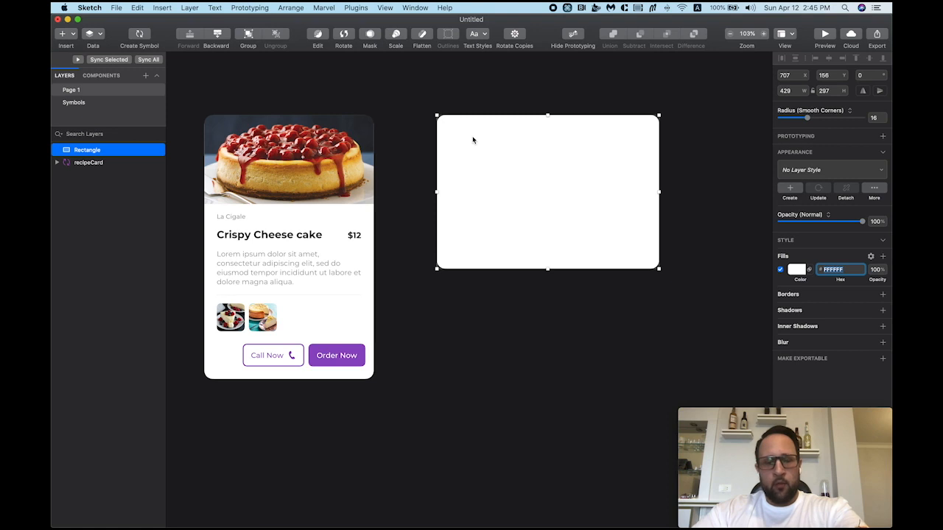
type("000000")
key("Return")
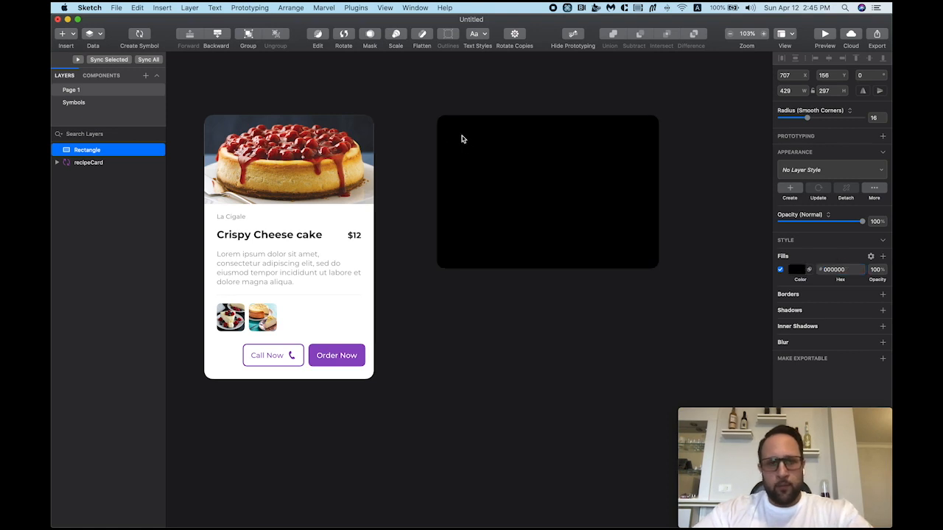
left_click(505, 96)
left_click(501, 177)
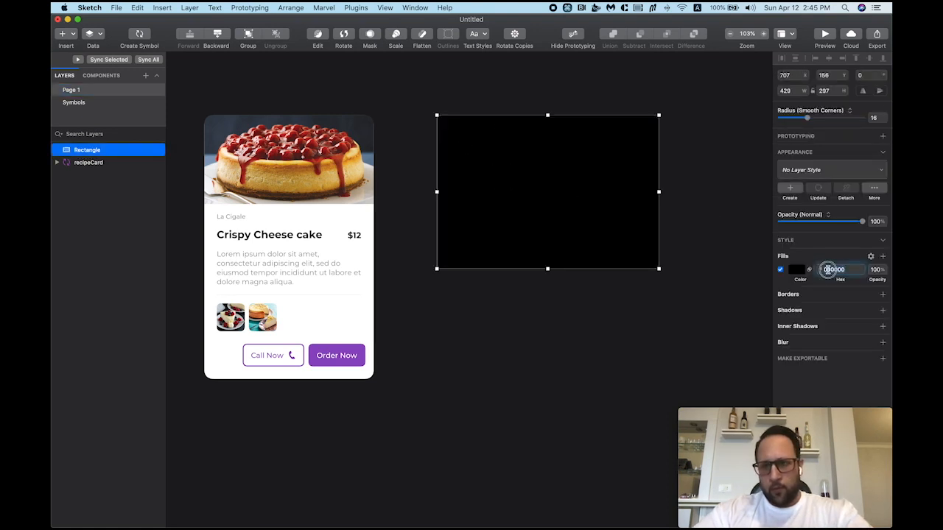
type("ffffff")
key("Return")
left_click(651, 315)
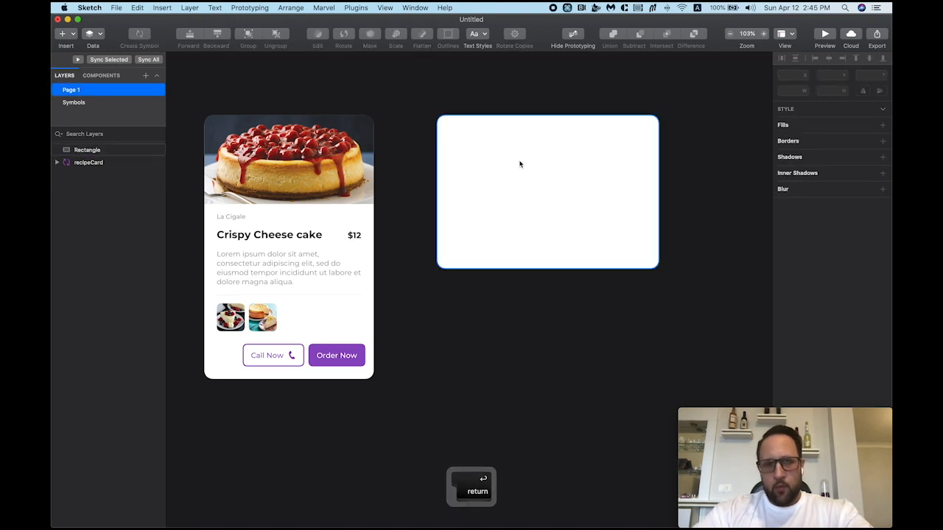
Step: Draw a borderless circle near the white card's upper-left corner and set its size to 64 px
key("o")
left_click_drag(452, 130, 483, 158)
key("b")
left_click(793, 91)
key("BackSpace")
type("64")
key("Return")
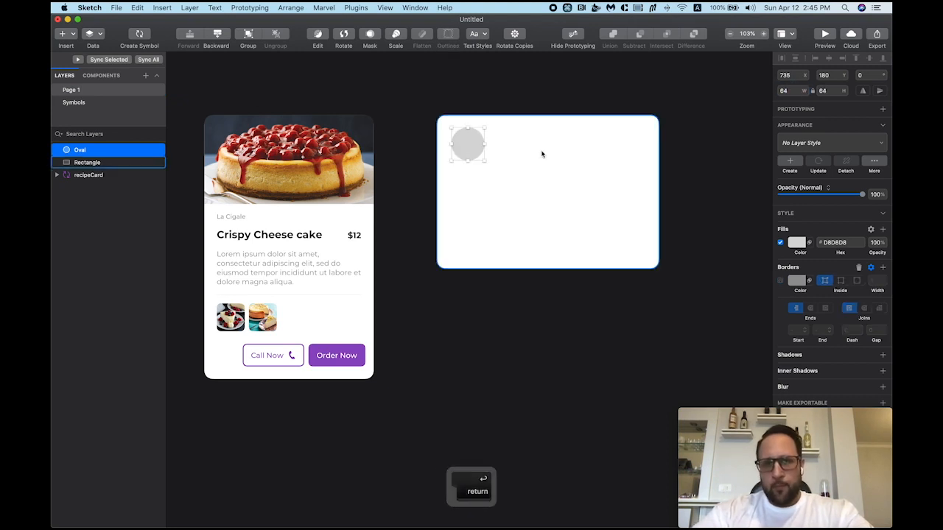
Step: Nudge the circle left to X 731, checking its distance from the card's edges
key("alt")
key("alt+Left")
key("alt+Left")
key("alt+Left")
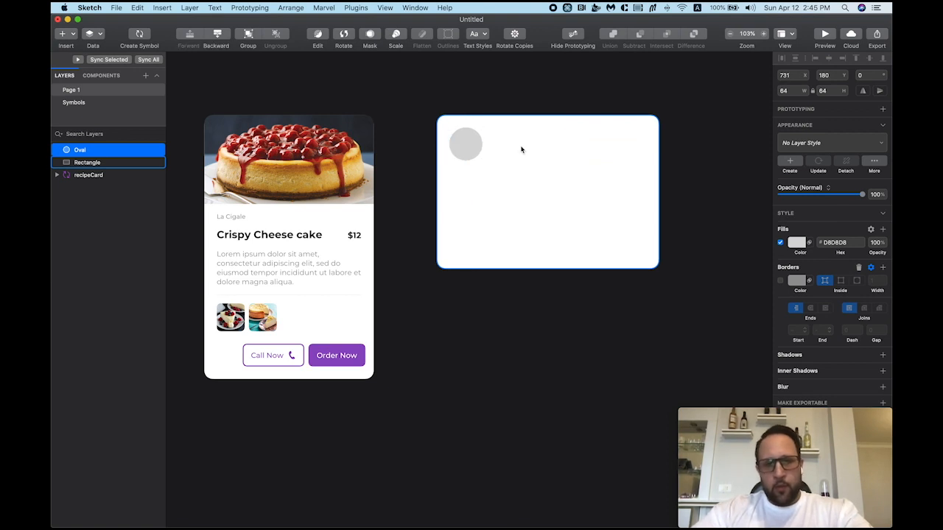
Step: Add the text "Chat message..." on the white card just beside the circle
key("t")
left_click(498, 143)
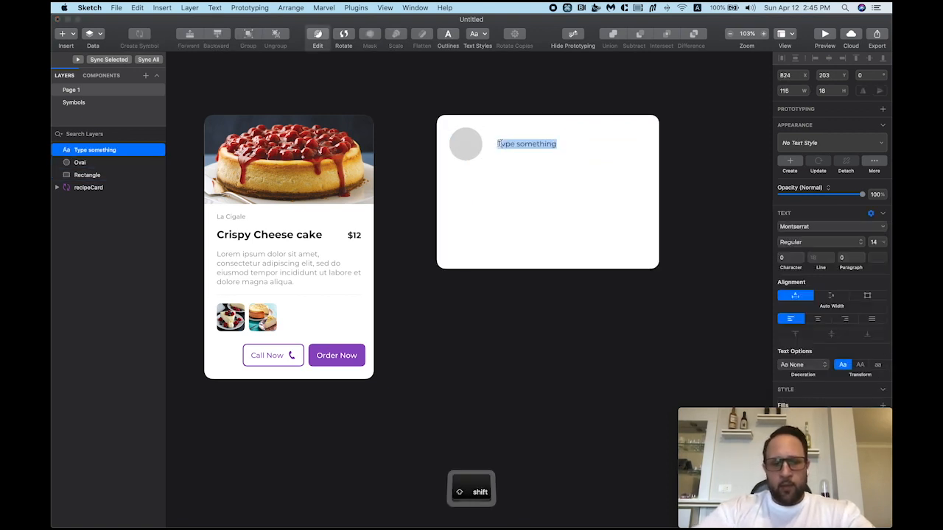
type("Chat message...")
left_click(519, 90)
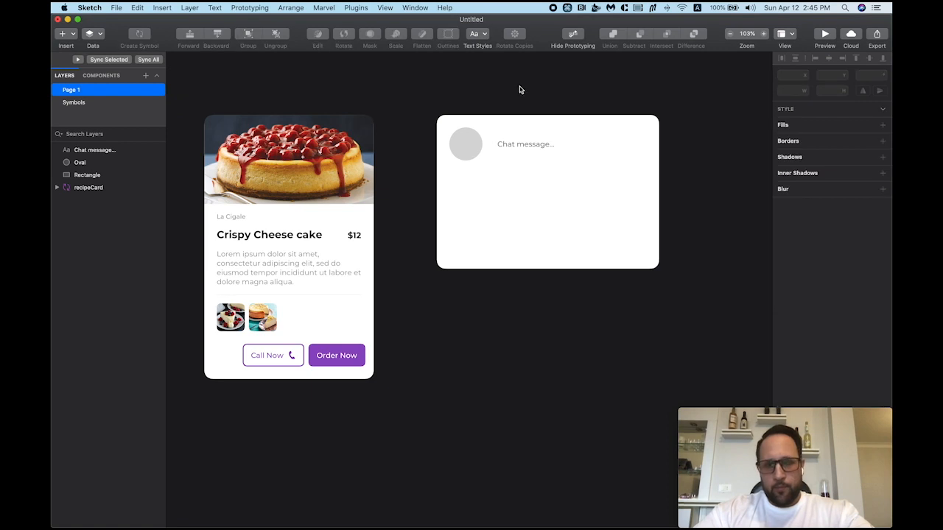
Step: Adjust the horizontal gap between the circle and the chat message, trying 24 and settling on 16
left_click(519, 145)
left_click(466, 144, "shift")
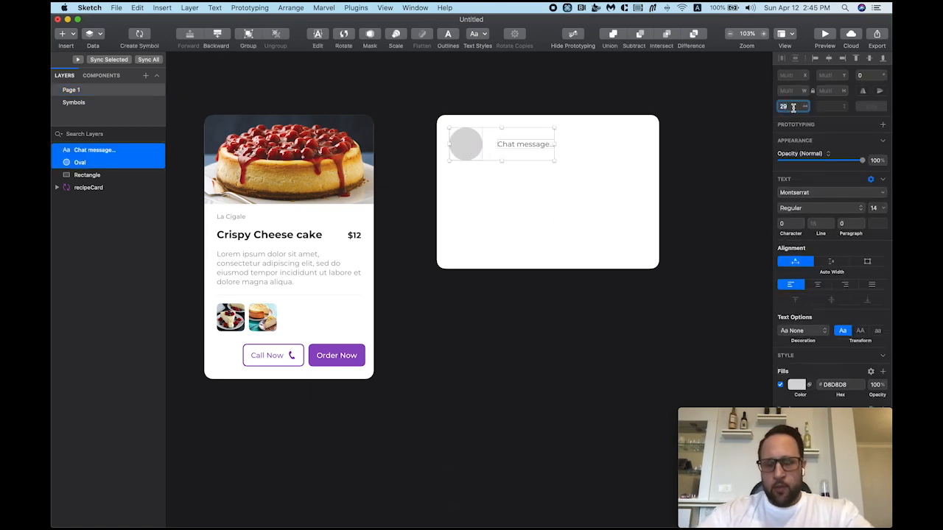
key("BackSpace")
type("4")
key("Return")
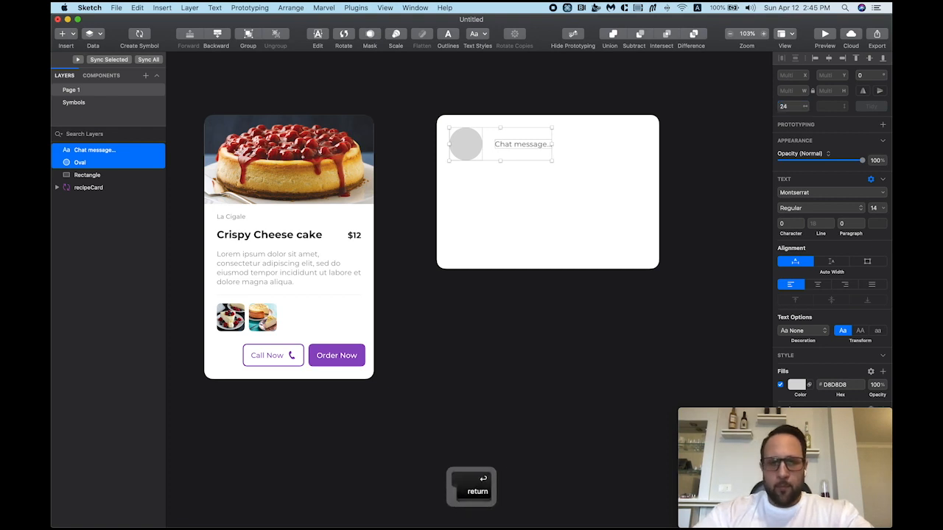
type("16")
key("Return")
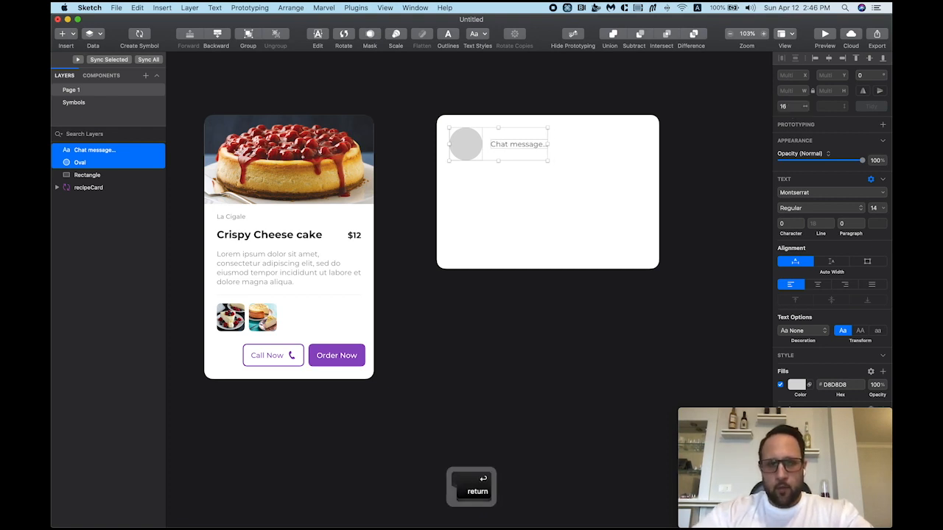
Step: Widen the chat message's text box toward the card's right edge, and increase its width by 4 to 301 px
left_click(673, 135)
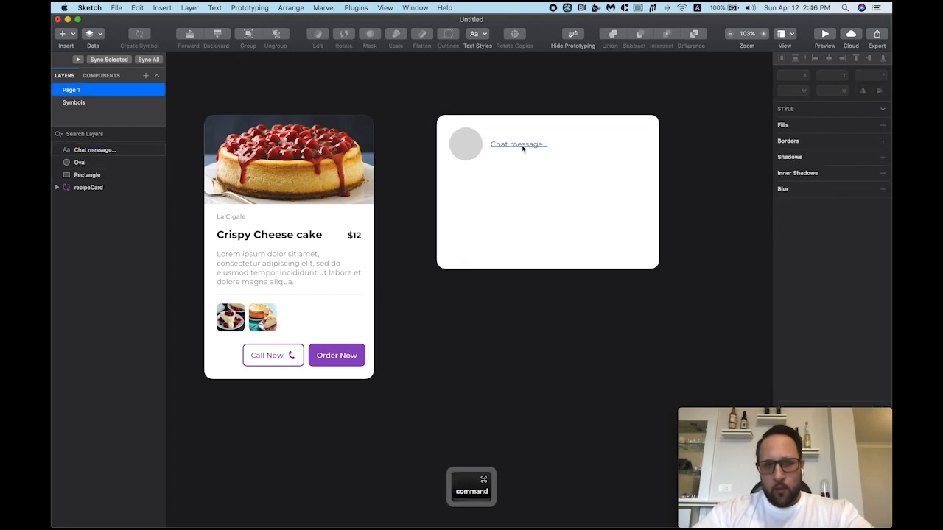
left_click(542, 147, "super")
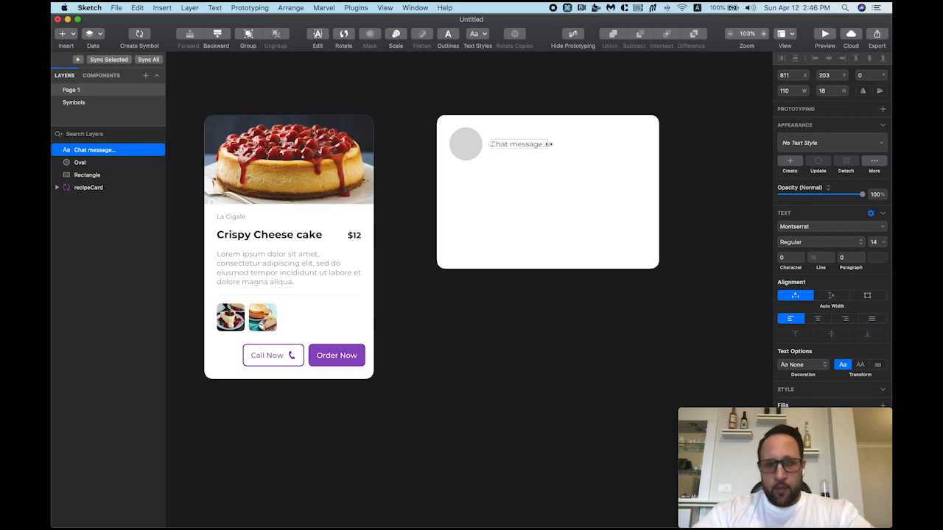
left_click_drag(549, 144, 645, 146)
key("alt")
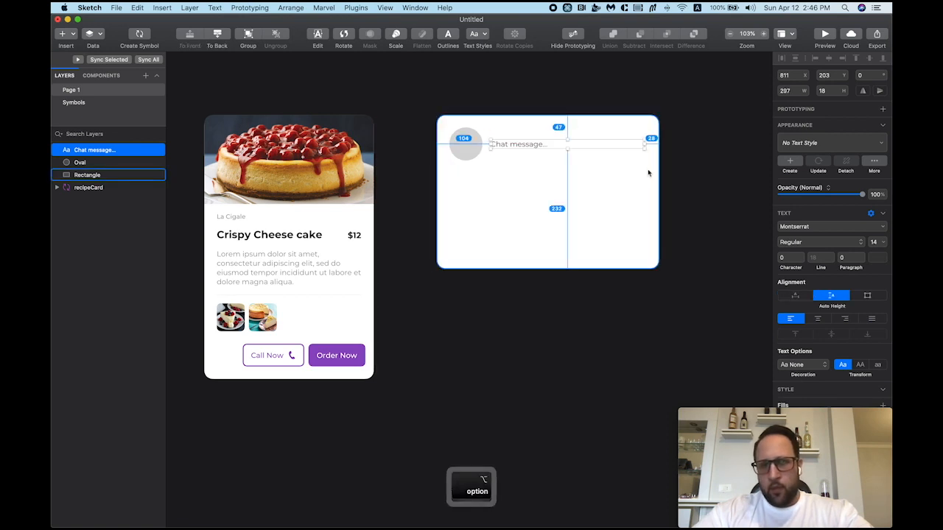
left_click(794, 92)
type("+4")
key("Return")
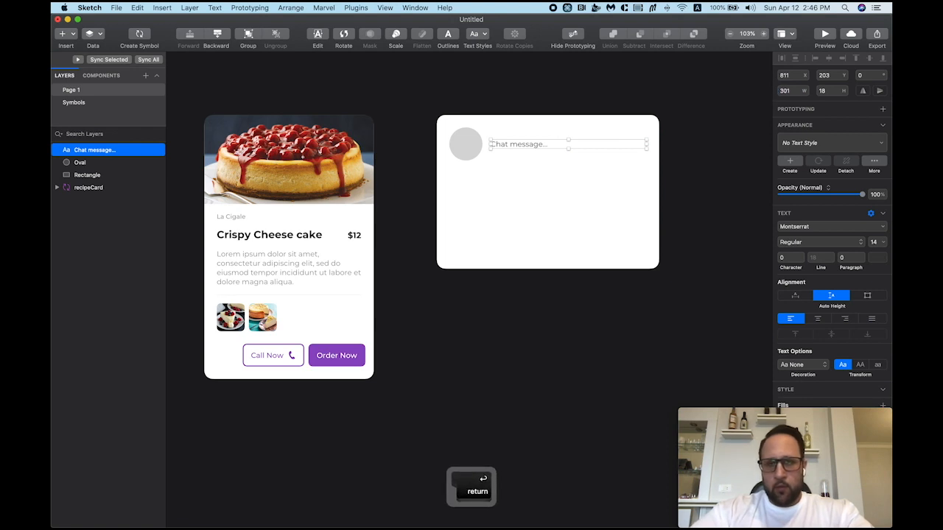
Step: Check the spacing of the circle and the widened chat message inside the white card
key("alt")
left_click(483, 158, "shift")
left_click(478, 153, "shift")
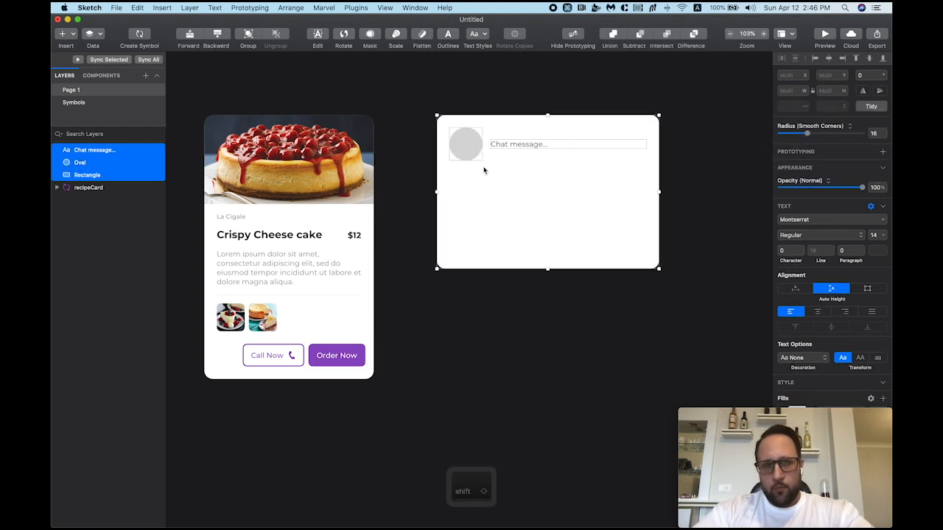
key("alt")
left_click(500, 67)
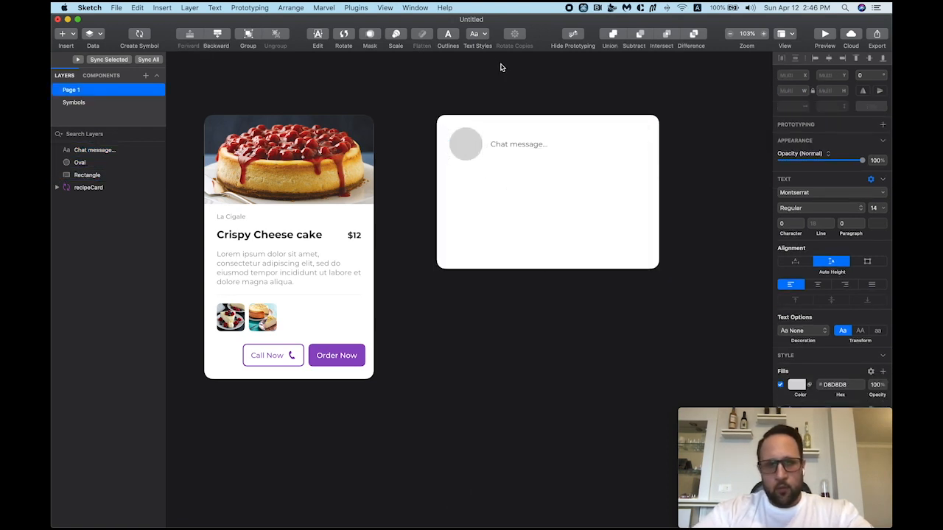
Step: Fill the circle with a sample portrait photo from a data source and refresh it for a different picture
left_click(476, 149)
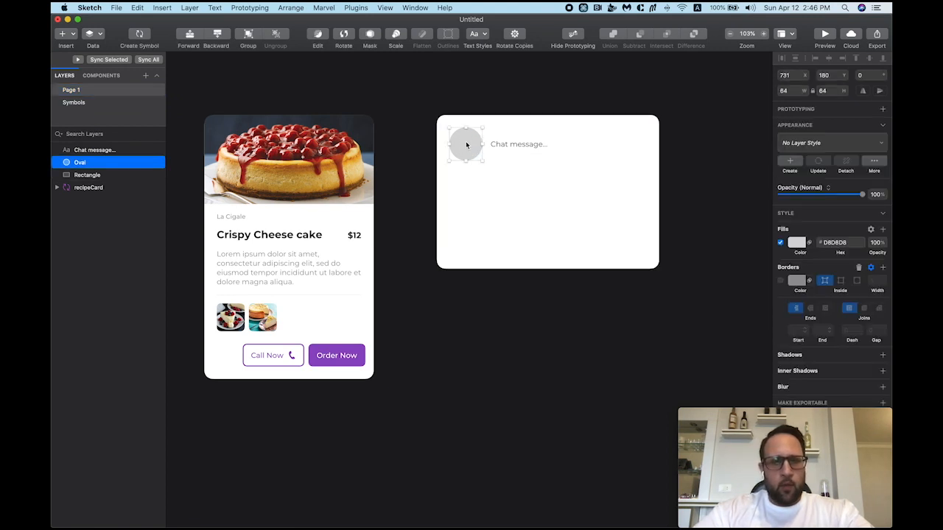
left_click(93, 33)
mouse_move(127, 72)
left_click(205, 70)
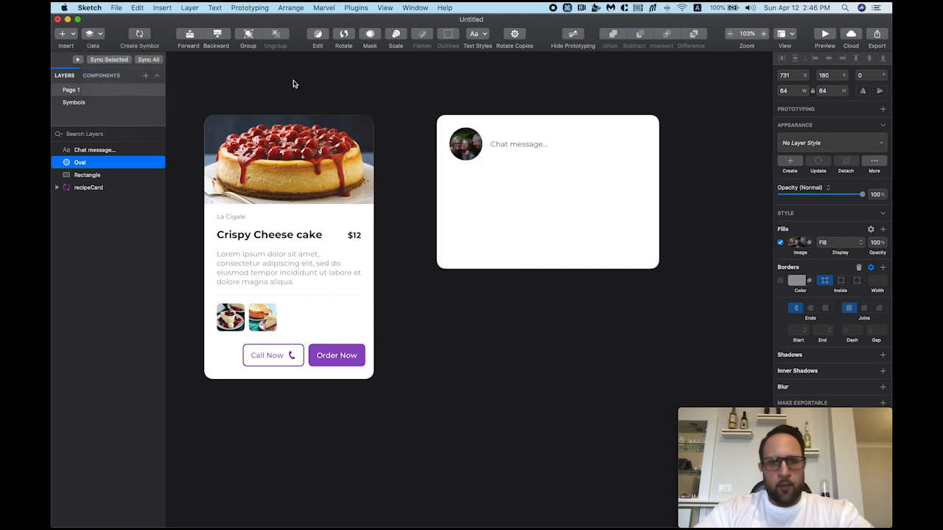
key("super+shift+d")
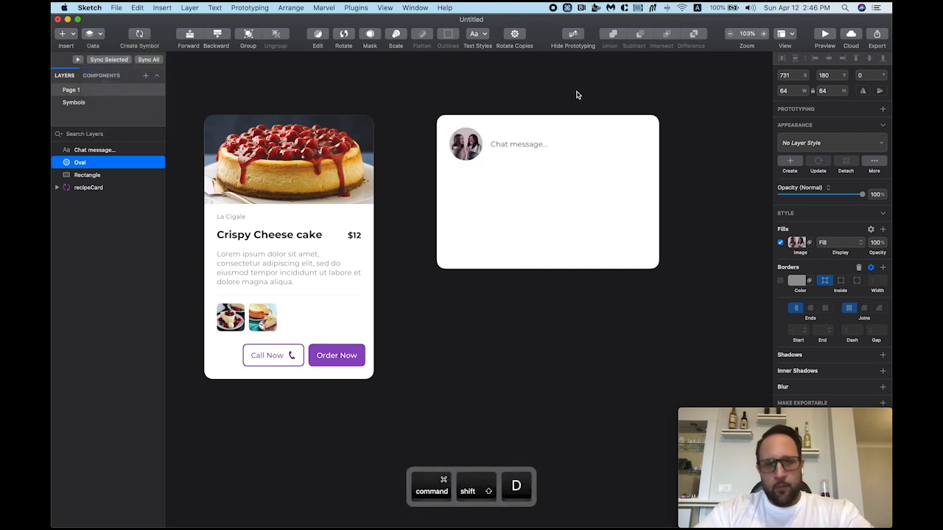
Step: Duplicate the avatar and chat message as a second row below, and swap them to put the avatar right of the text
left_click(517, 145, "shift")
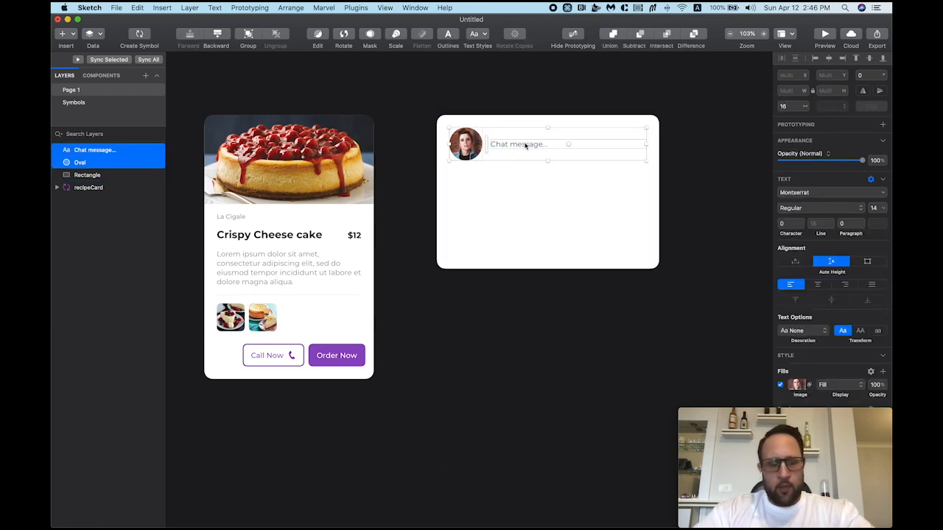
key("super+d")
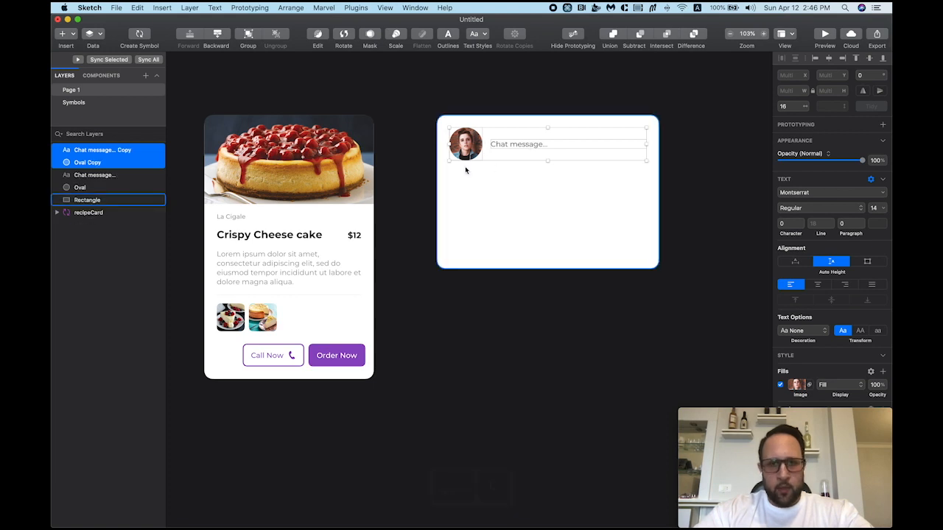
left_click_drag(472, 157, 471, 204)
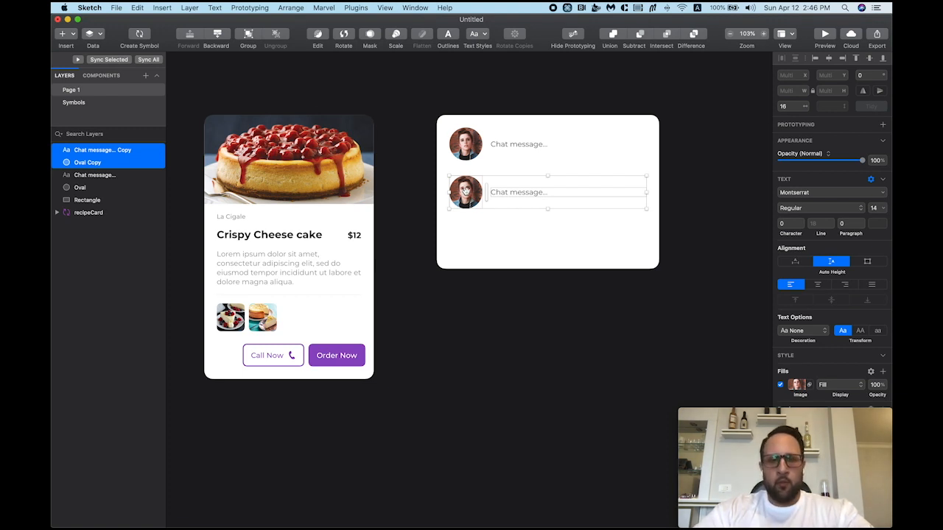
left_click_drag(466, 190, 630, 192)
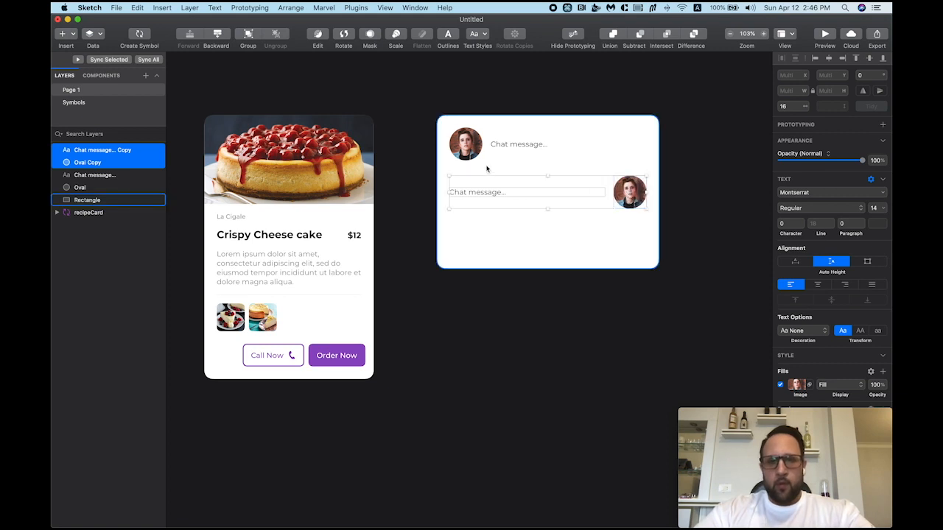
Step: Nudge the second chat row up to leave a 24 px gap below the first avatar
key("alt")
key("alt+Up")
key("alt+Up")
key("alt+Up")
key("alt+Up")
key("alt+Up")
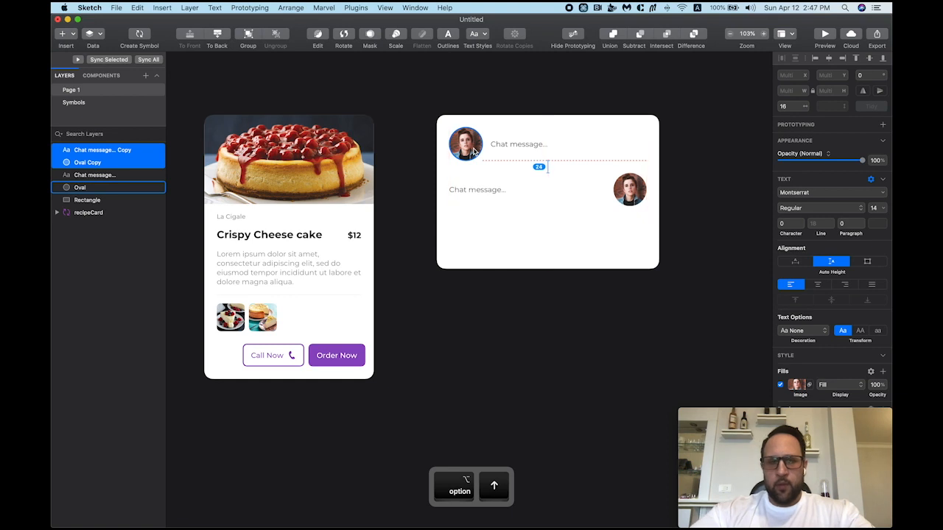
Step: Check the spacing around both chat rows and set the white card's height to 200, leaving 24 px below the second row
left_click(475, 152, "shift")
left_click(505, 148, "shift")
mouse_move(577, 253)
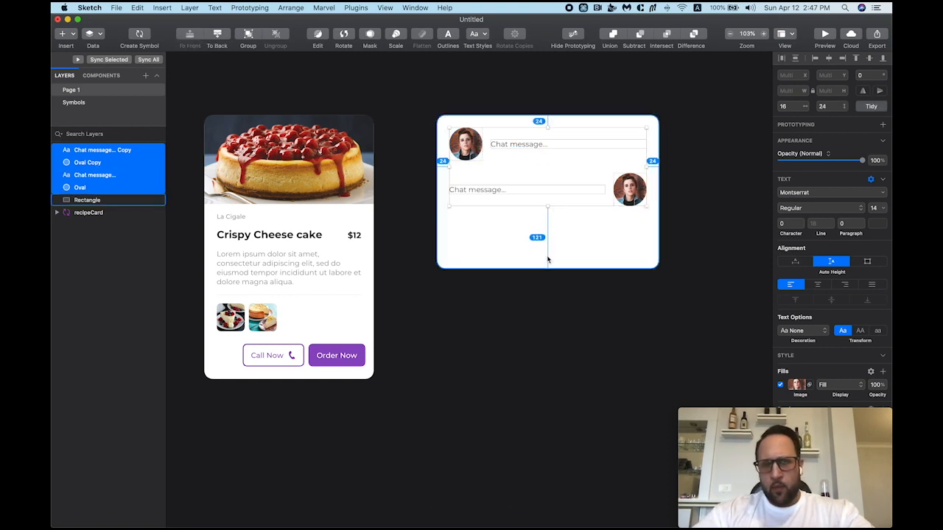
left_click(542, 243, "super")
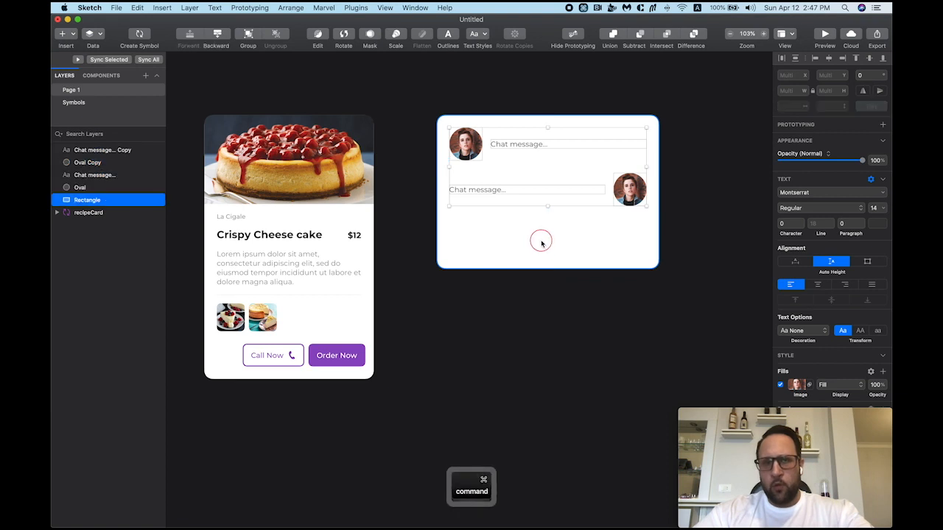
left_click(836, 90)
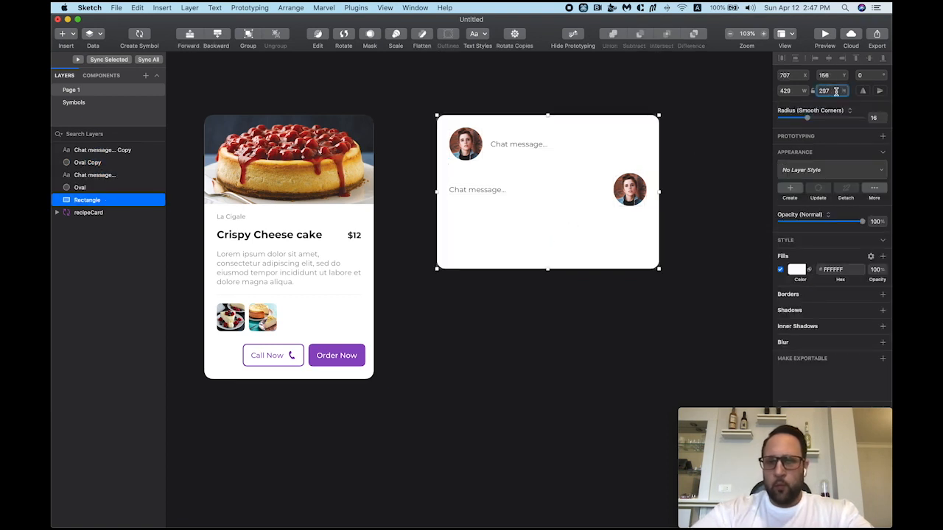
type("-(")
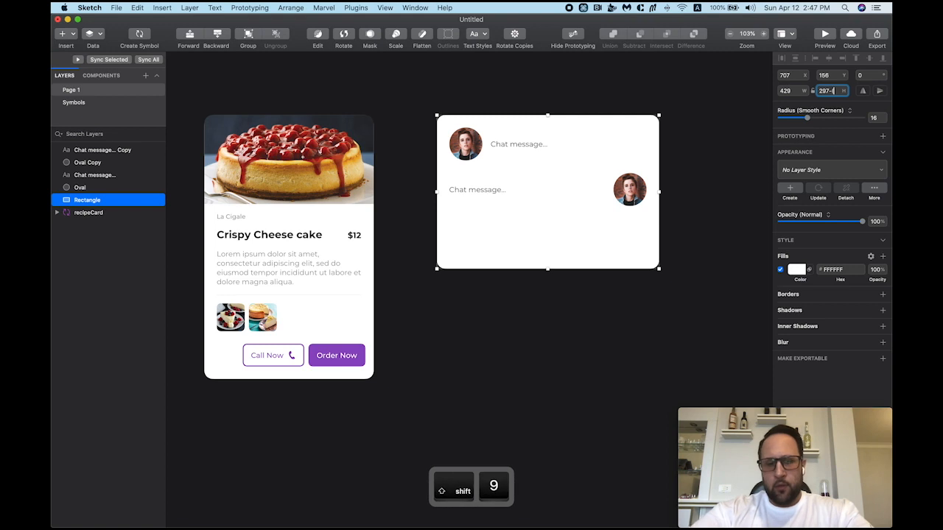
type("12*8)")
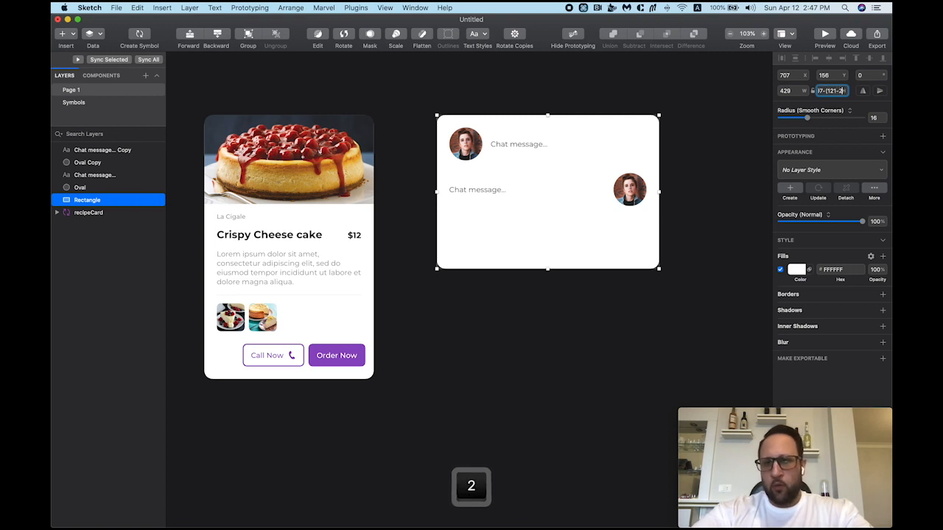
key("Return")
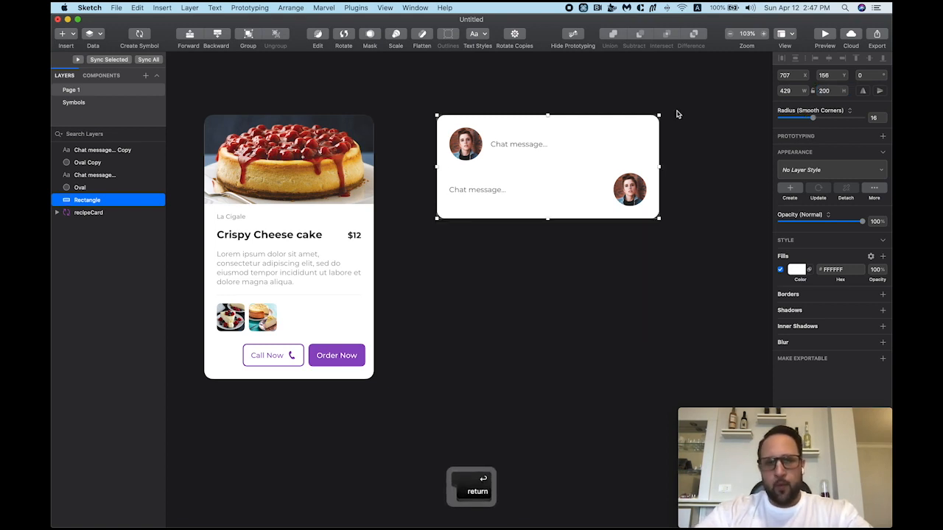
Step: Create a symbol named chat from the white card and all its avatars and messages, with Top to Bottom Layout
left_click(697, 105)
left_click_drag(710, 106, 430, 249)
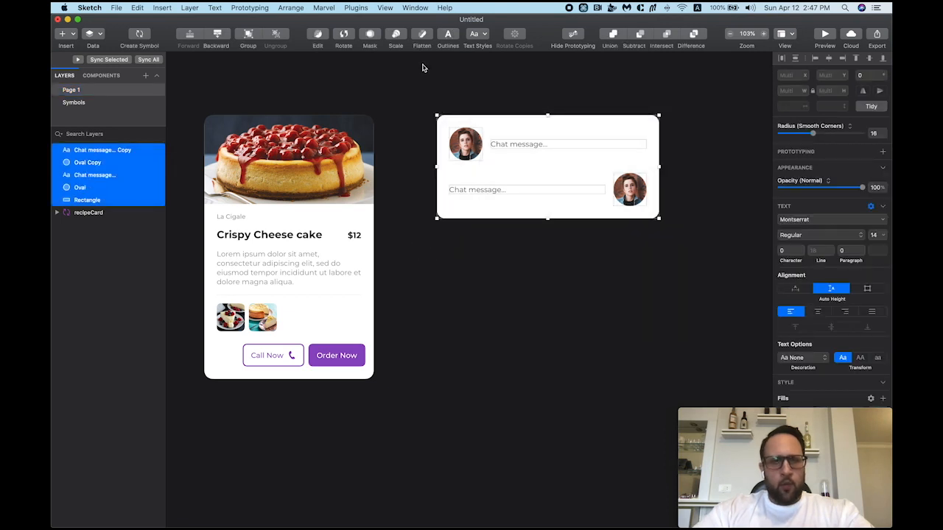
key("super+y")
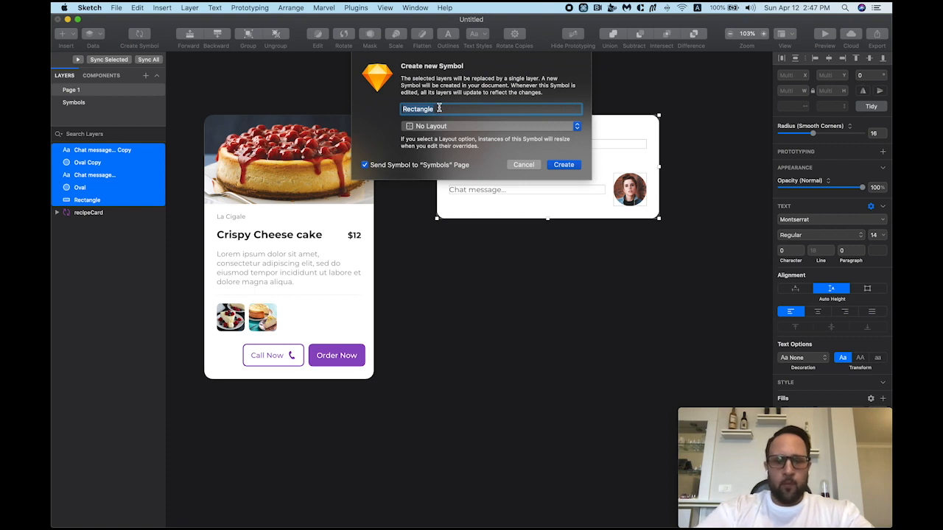
type("chat")
left_click(455, 128)
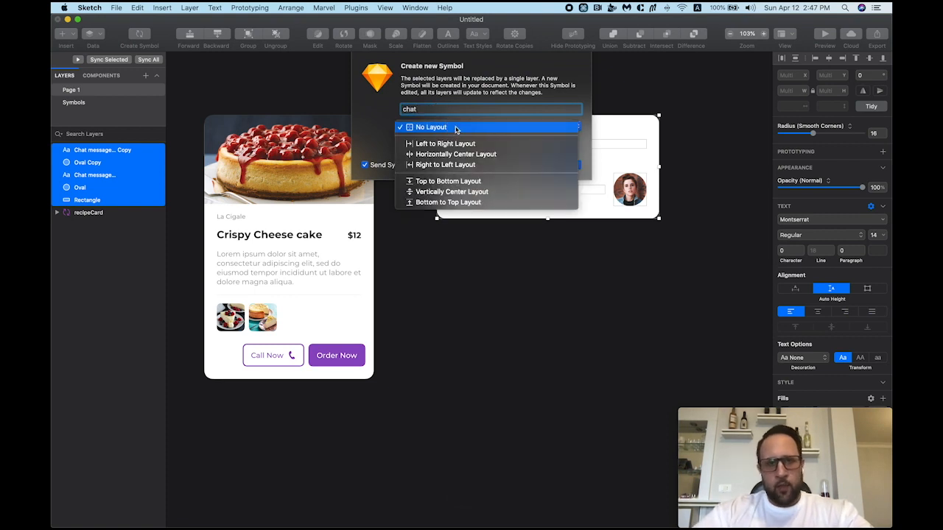
left_click(446, 182)
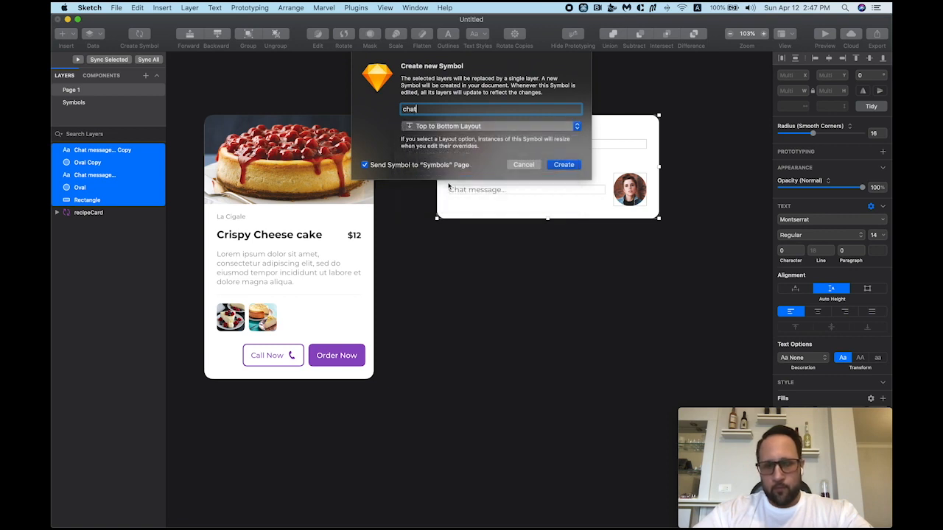
left_click(563, 165)
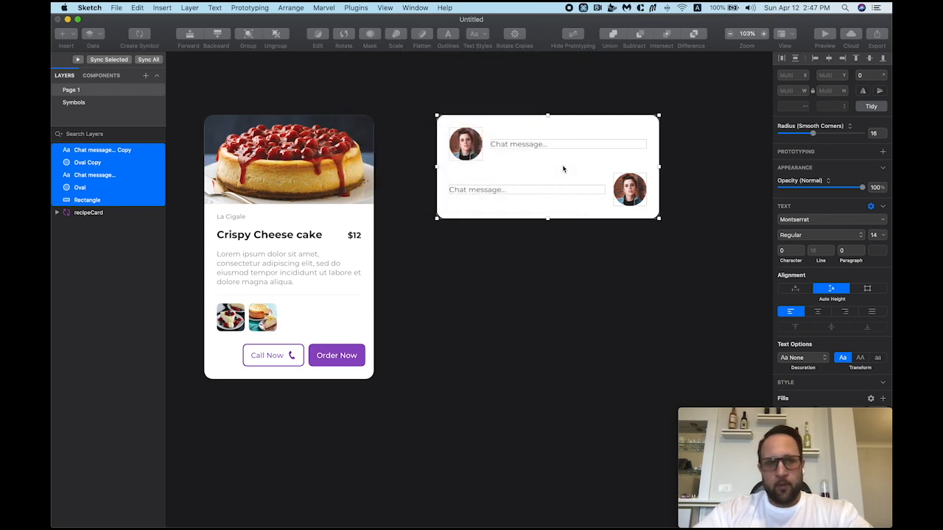
key("Escape")
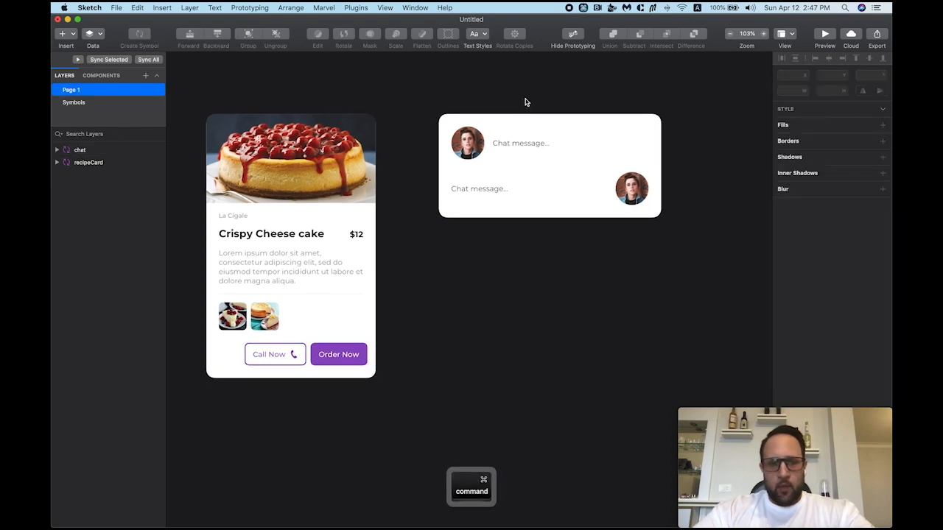
Step: Switch to Safari, copy the two generated lorem ipsum sentences, and return to Sketch
key("super+Tab")
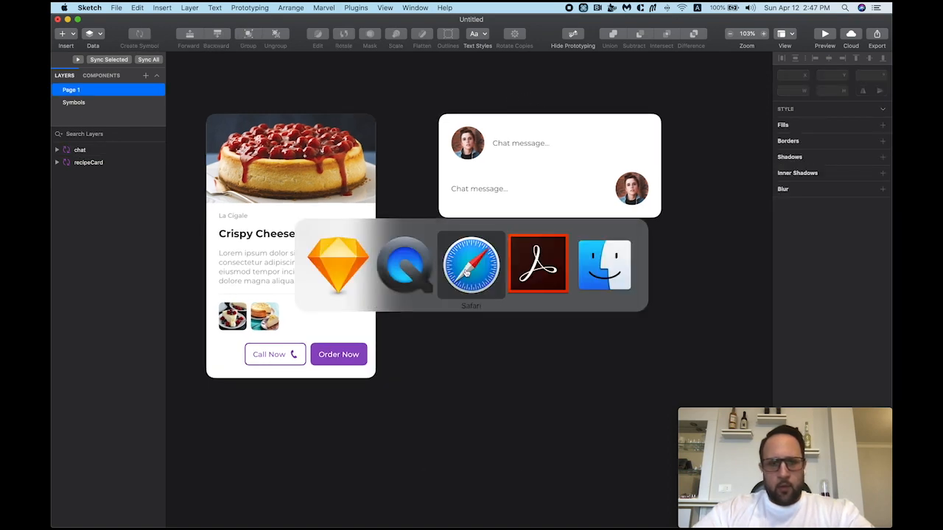
left_click(467, 272)
left_click(579, 362)
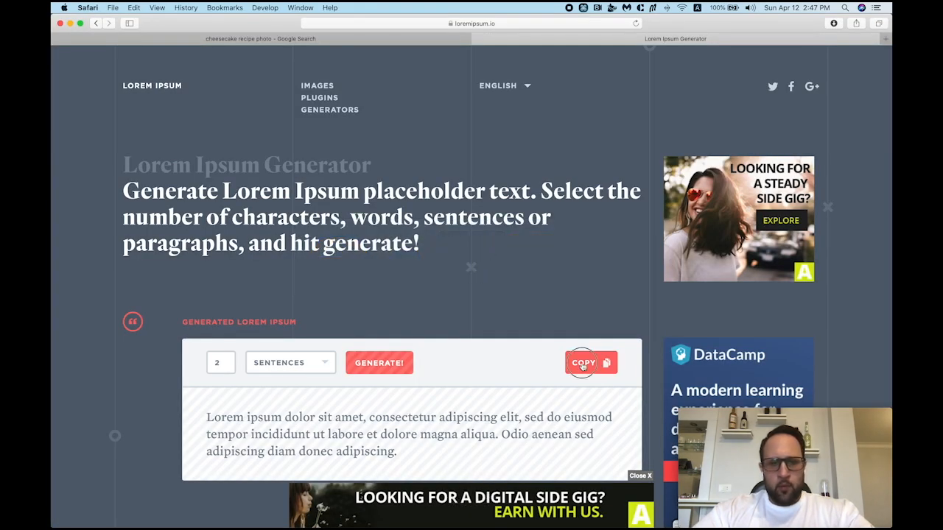
key("super+Tab")
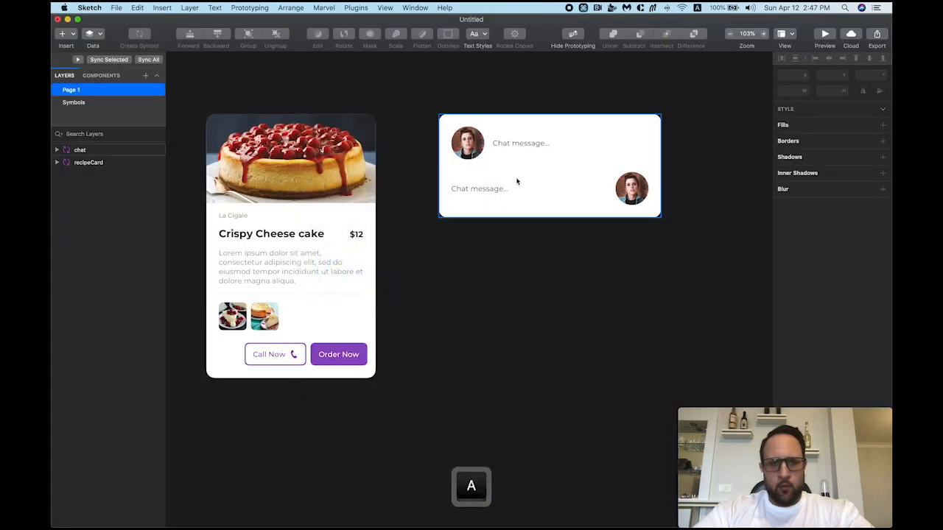
Step: Replace the first chat message in the chat card instance with the copied lorem ipsum text
left_click(516, 145)
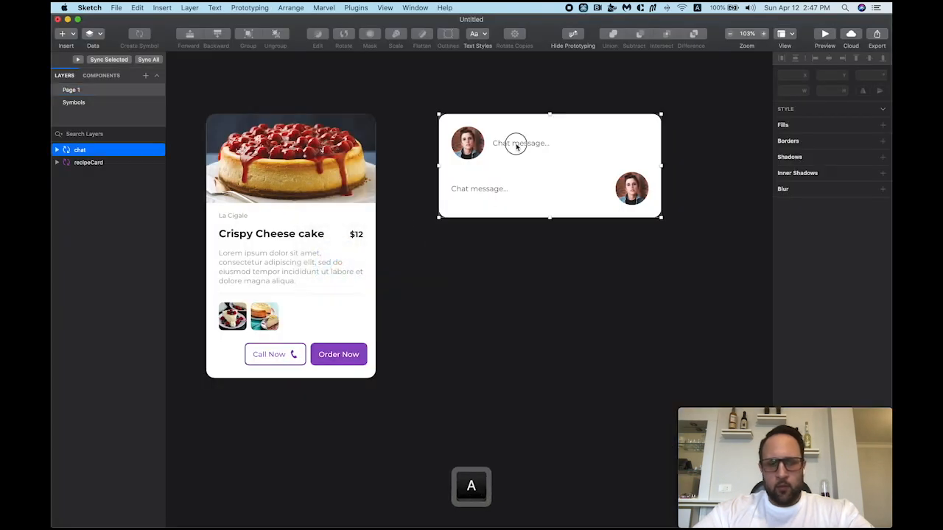
double_click(526, 143)
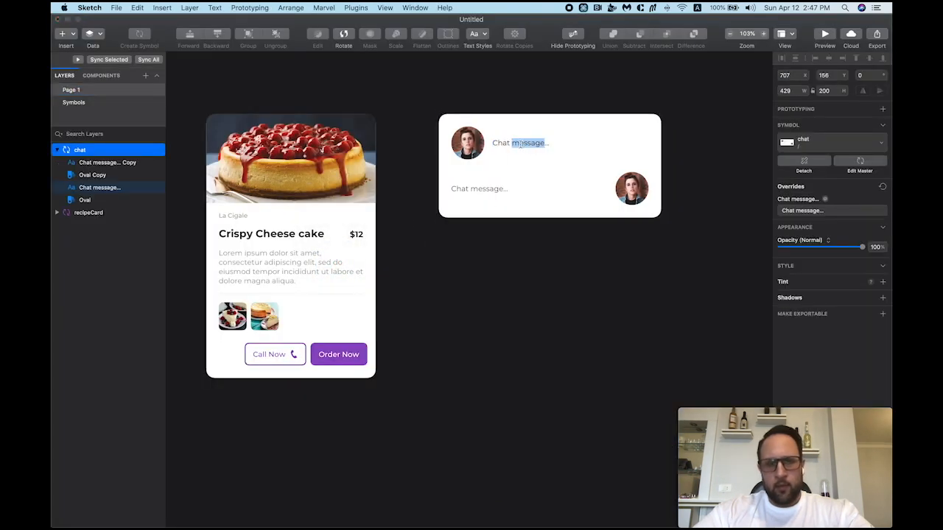
key("super+a")
key("super+v")
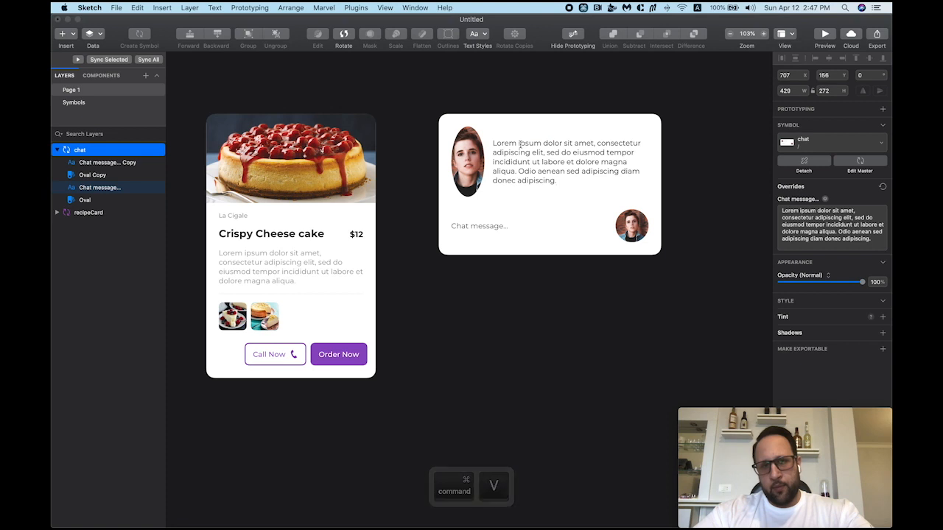
left_click(542, 322)
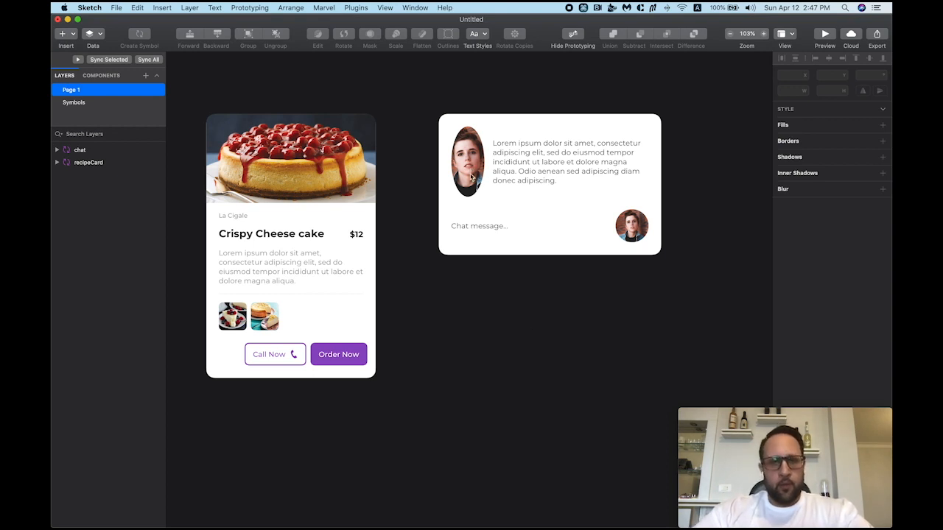
Step: Set both avatars in the chat symbol's master to a fixed width and height, and return to the instance
left_click(487, 155)
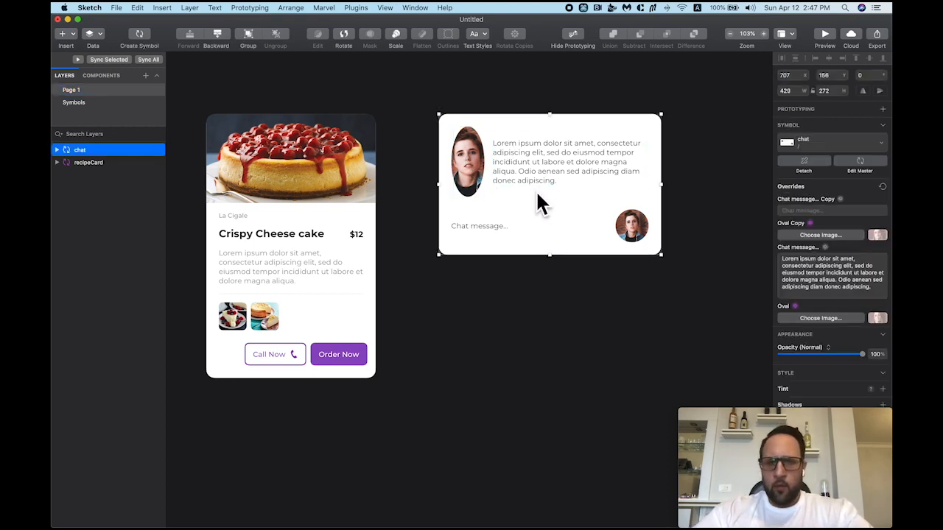
left_click(870, 163)
left_click(499, 275)
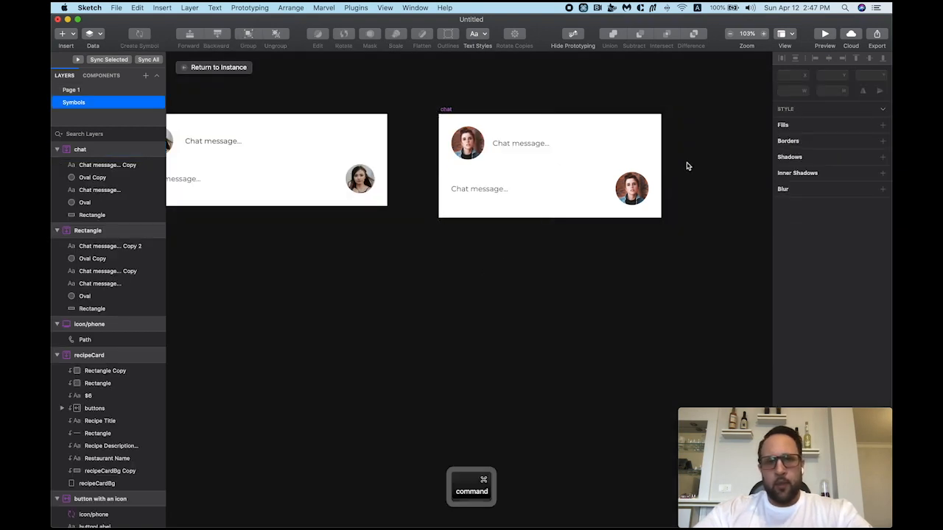
scroll(687, 165, "up", 1)
left_click(456, 140)
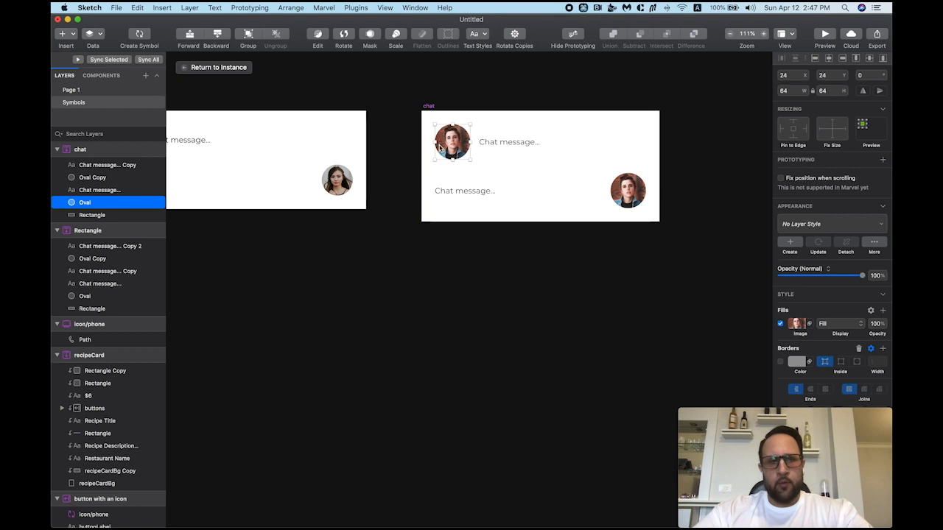
left_click(628, 190, "shift")
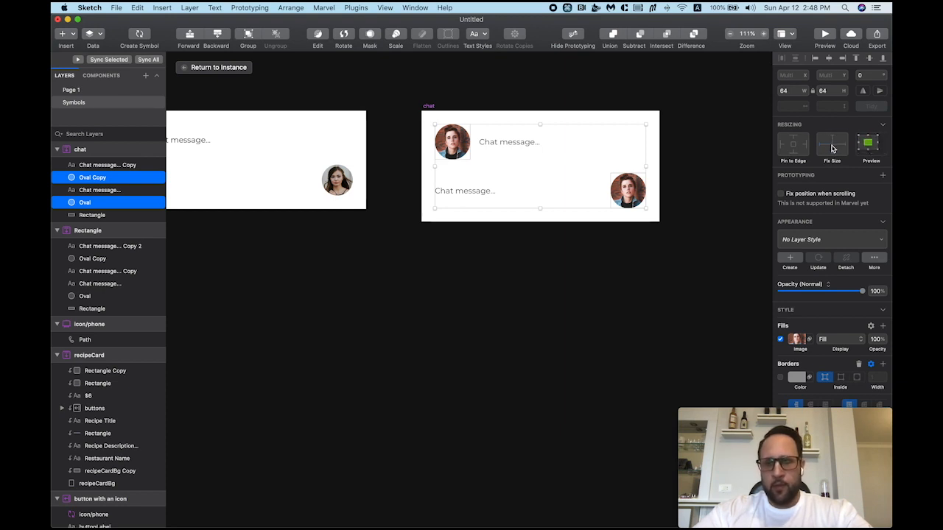
left_click(832, 147)
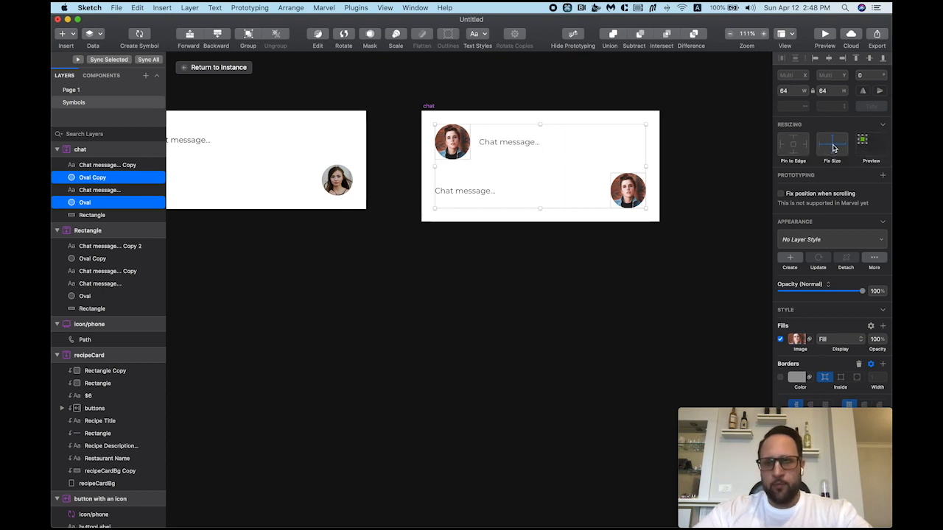
left_click(217, 67)
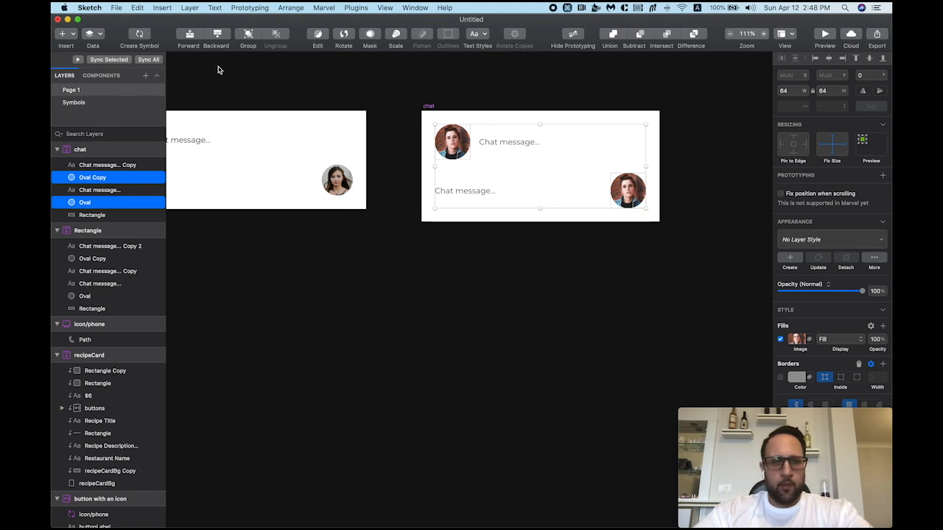
Step: Copy the lorem ipsum text from Safari again and paste it over the second chat message in Sketch
left_click(539, 95)
key("space")
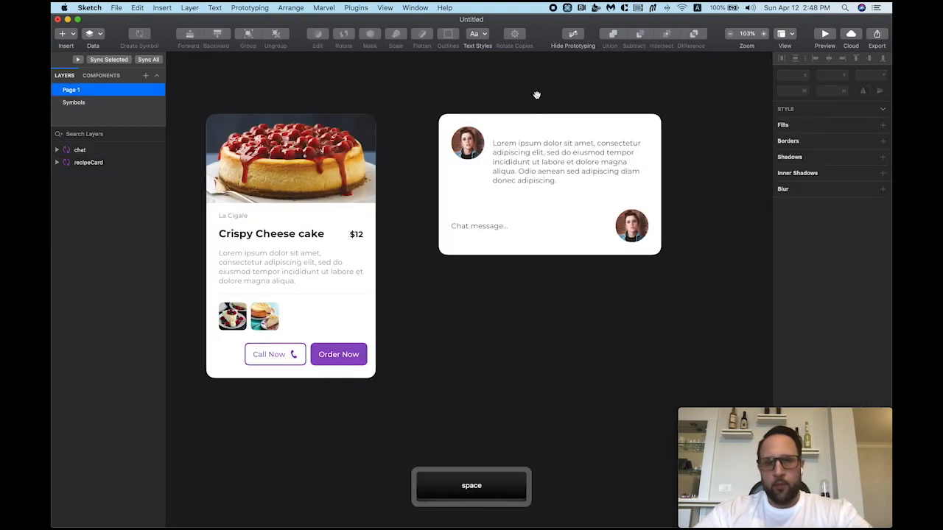
left_click_drag(536, 94, 532, 101)
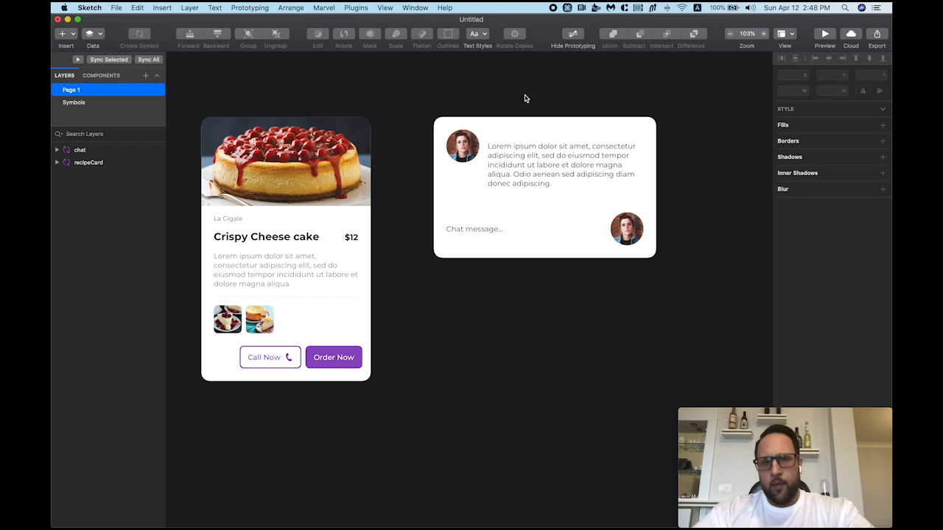
key("cmd+Tab")
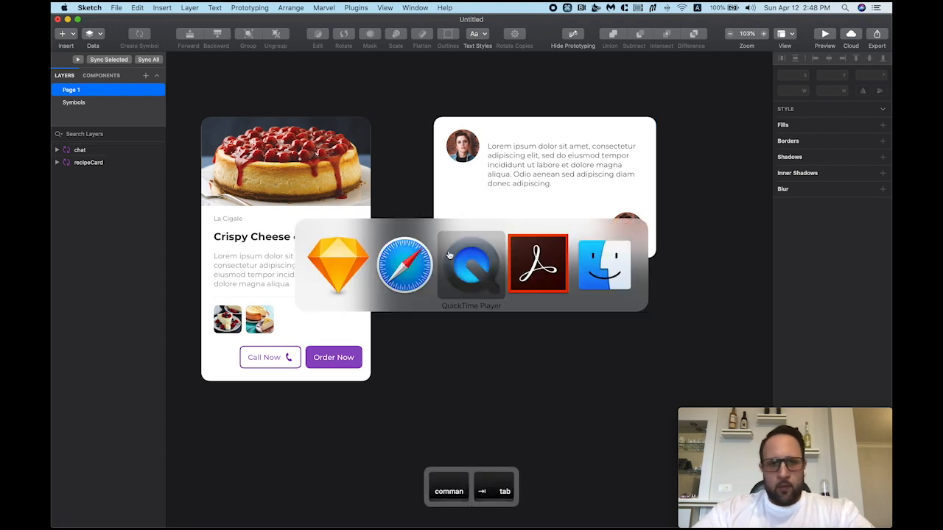
left_click(591, 363)
key("super+Tab")
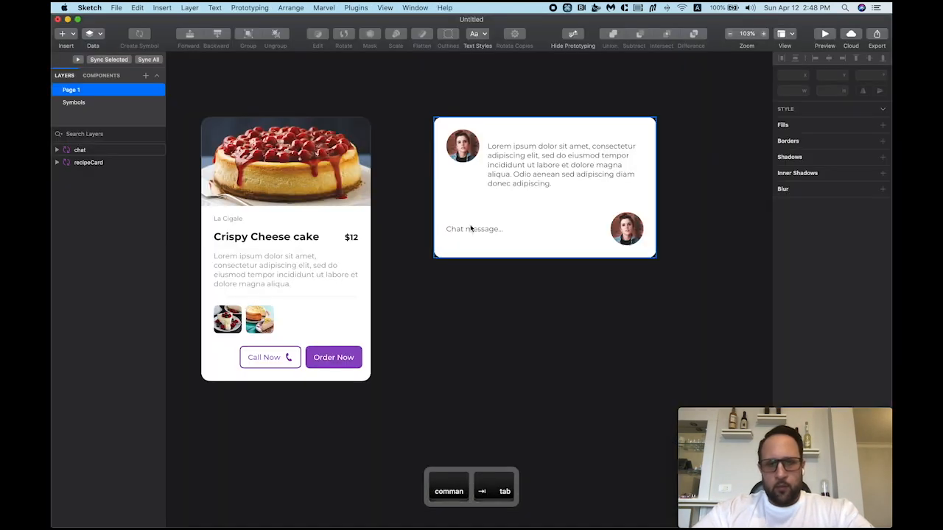
double_click(467, 229)
double_click(468, 230)
key("super+v")
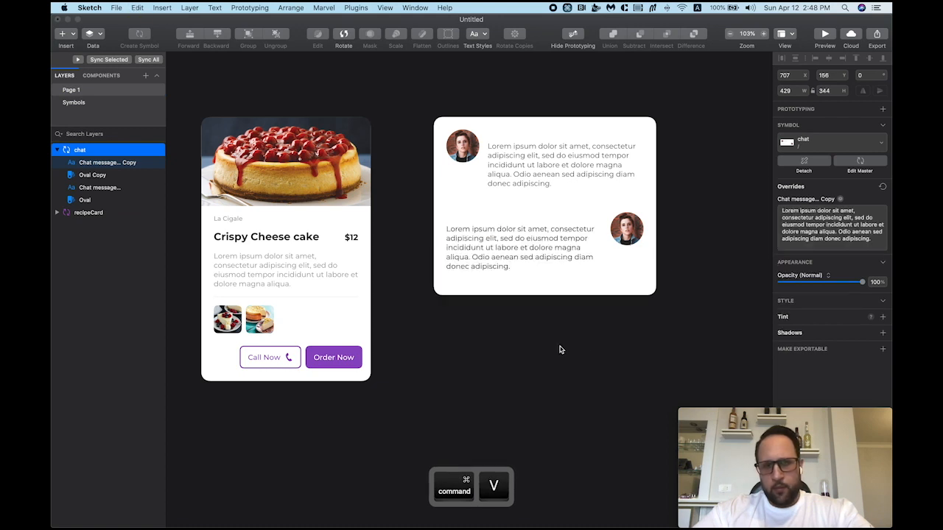
left_click(588, 350)
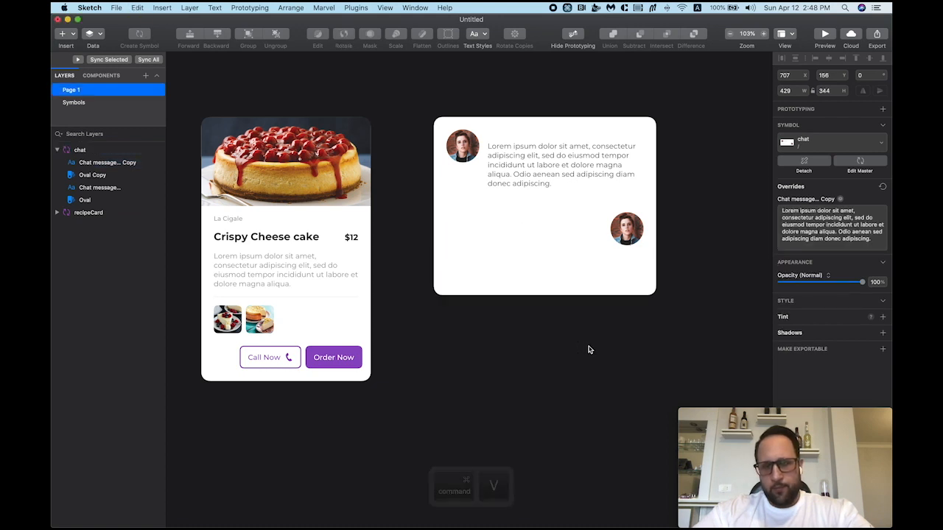
Step: Refresh the second row's avatar data in the chat instance to get a different portrait photo
left_click(622, 229)
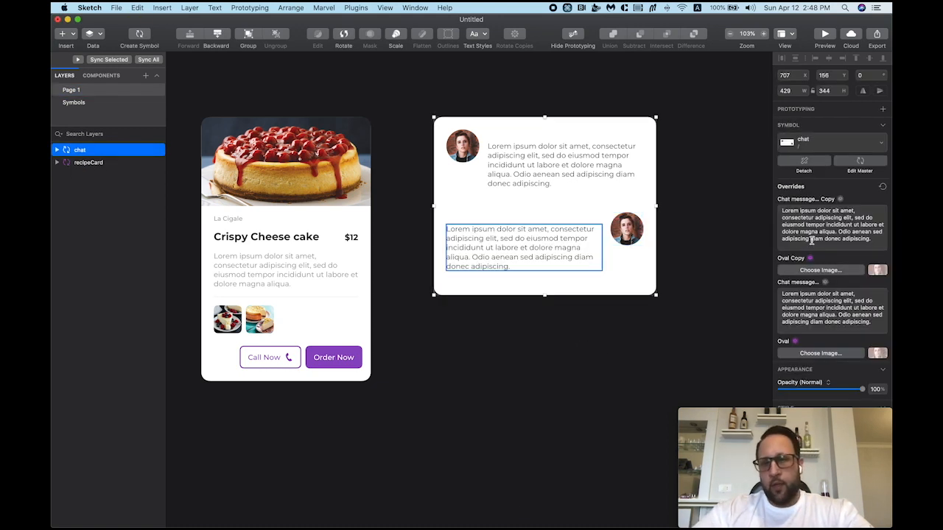
left_click(625, 230)
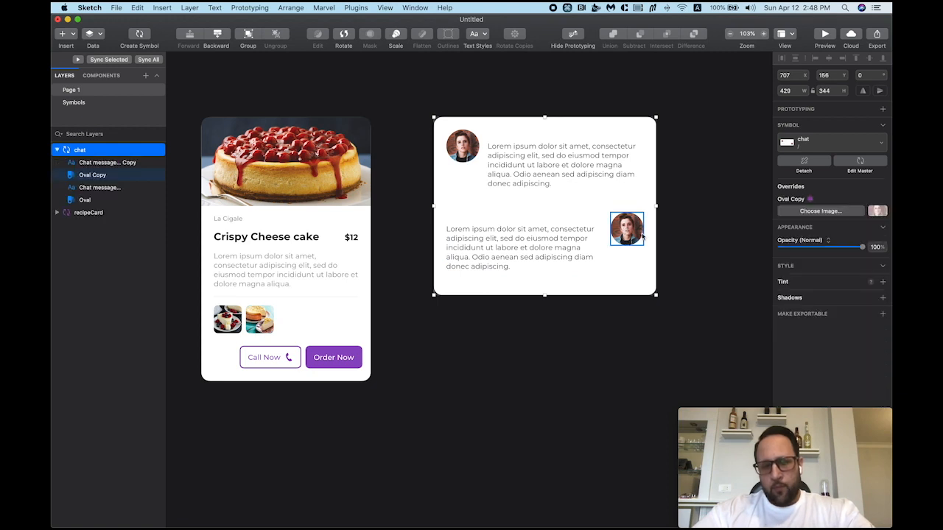
key("super+shift+d")
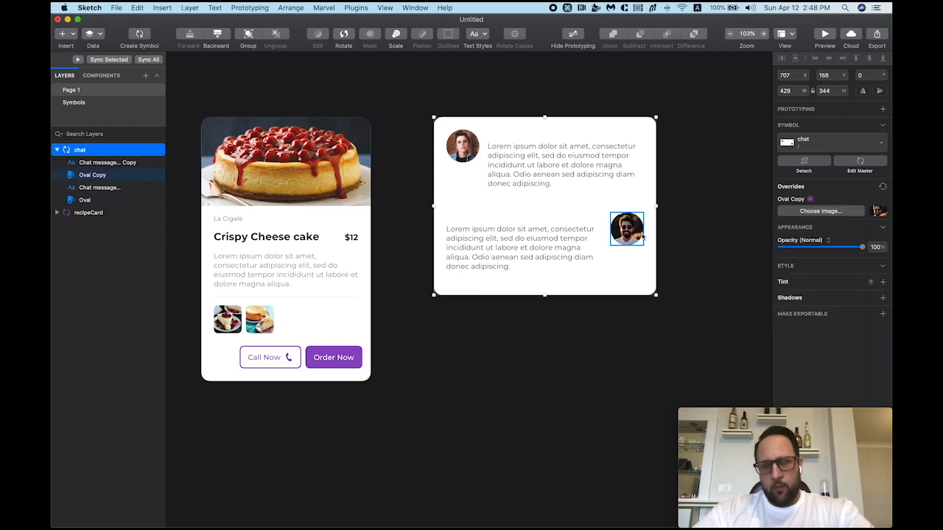
key("shift")
Step: Refresh the first row's avatar data repeatedly until it shows a smiling blonde woman's portrait
left_click(463, 147)
key("super+shift+d")
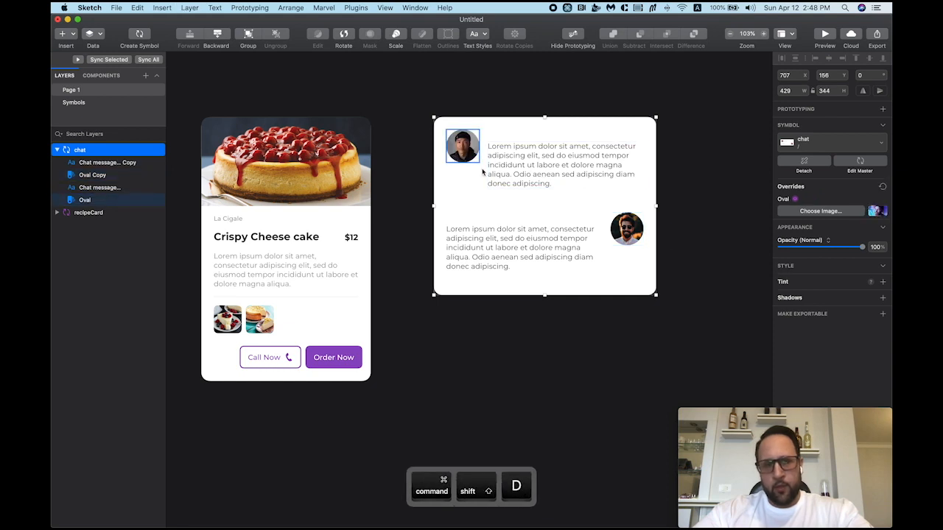
key("super+shift+d")
key("super+shift+d")
key("super+shift+d")
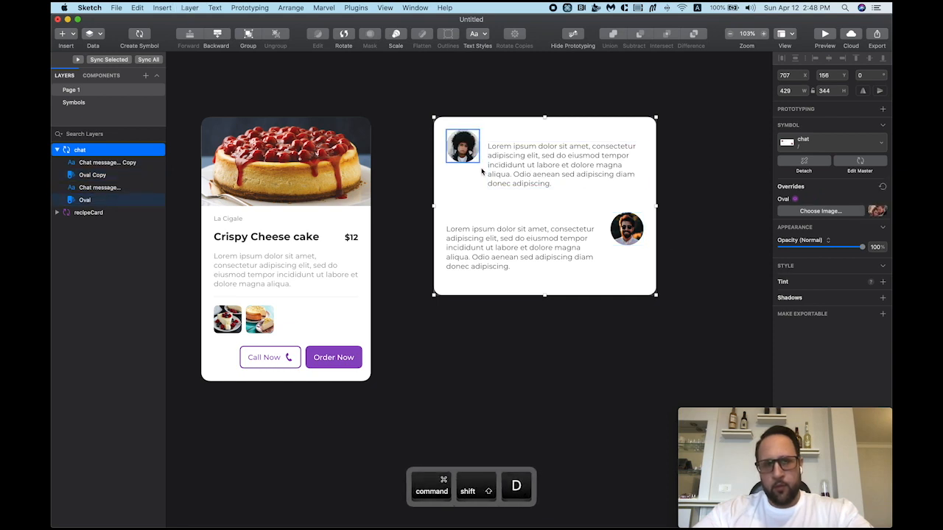
key("super+shift+d")
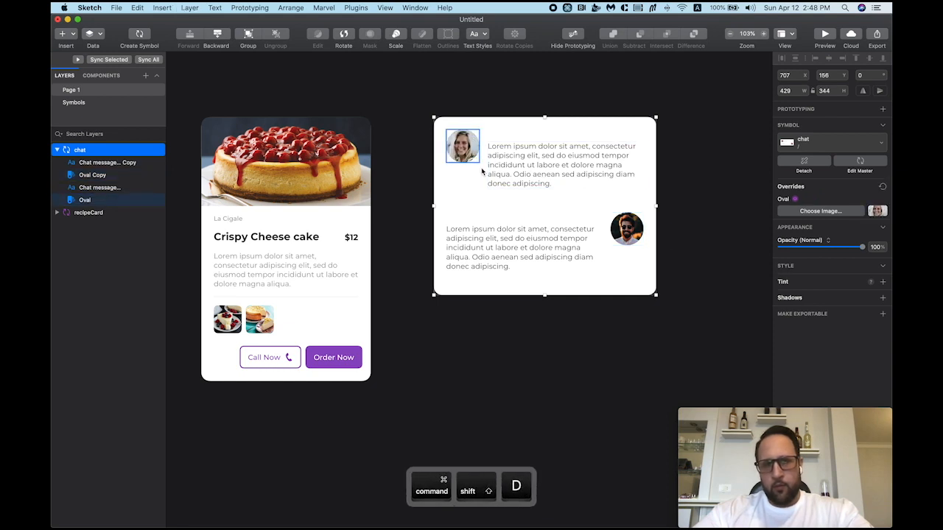
left_click(521, 91)
left_click_drag(533, 88, 544, 92)
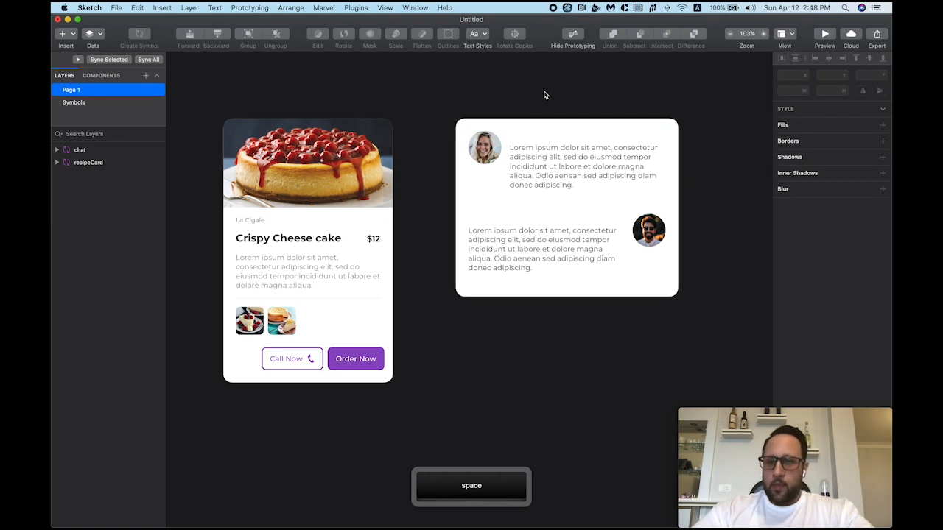
scroll(543, 93, "down", 2)
left_click_drag(536, 95, 539, 97)
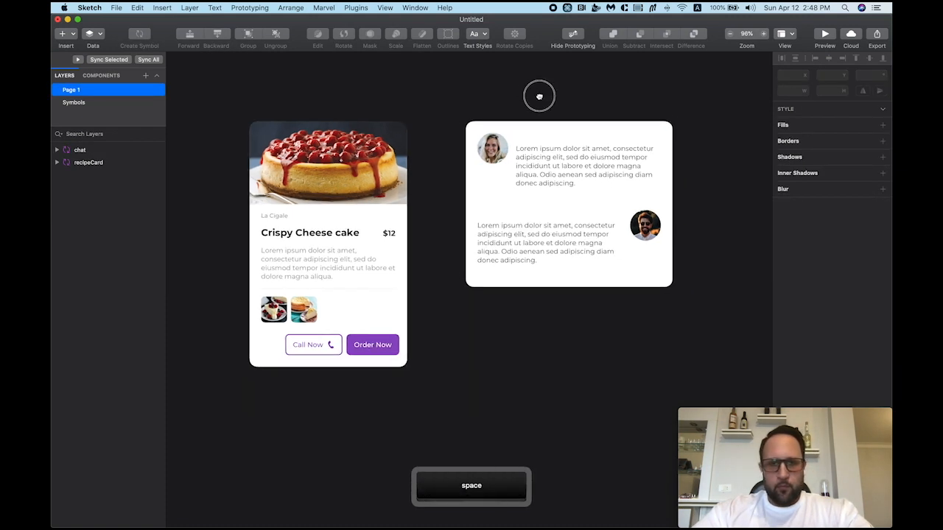